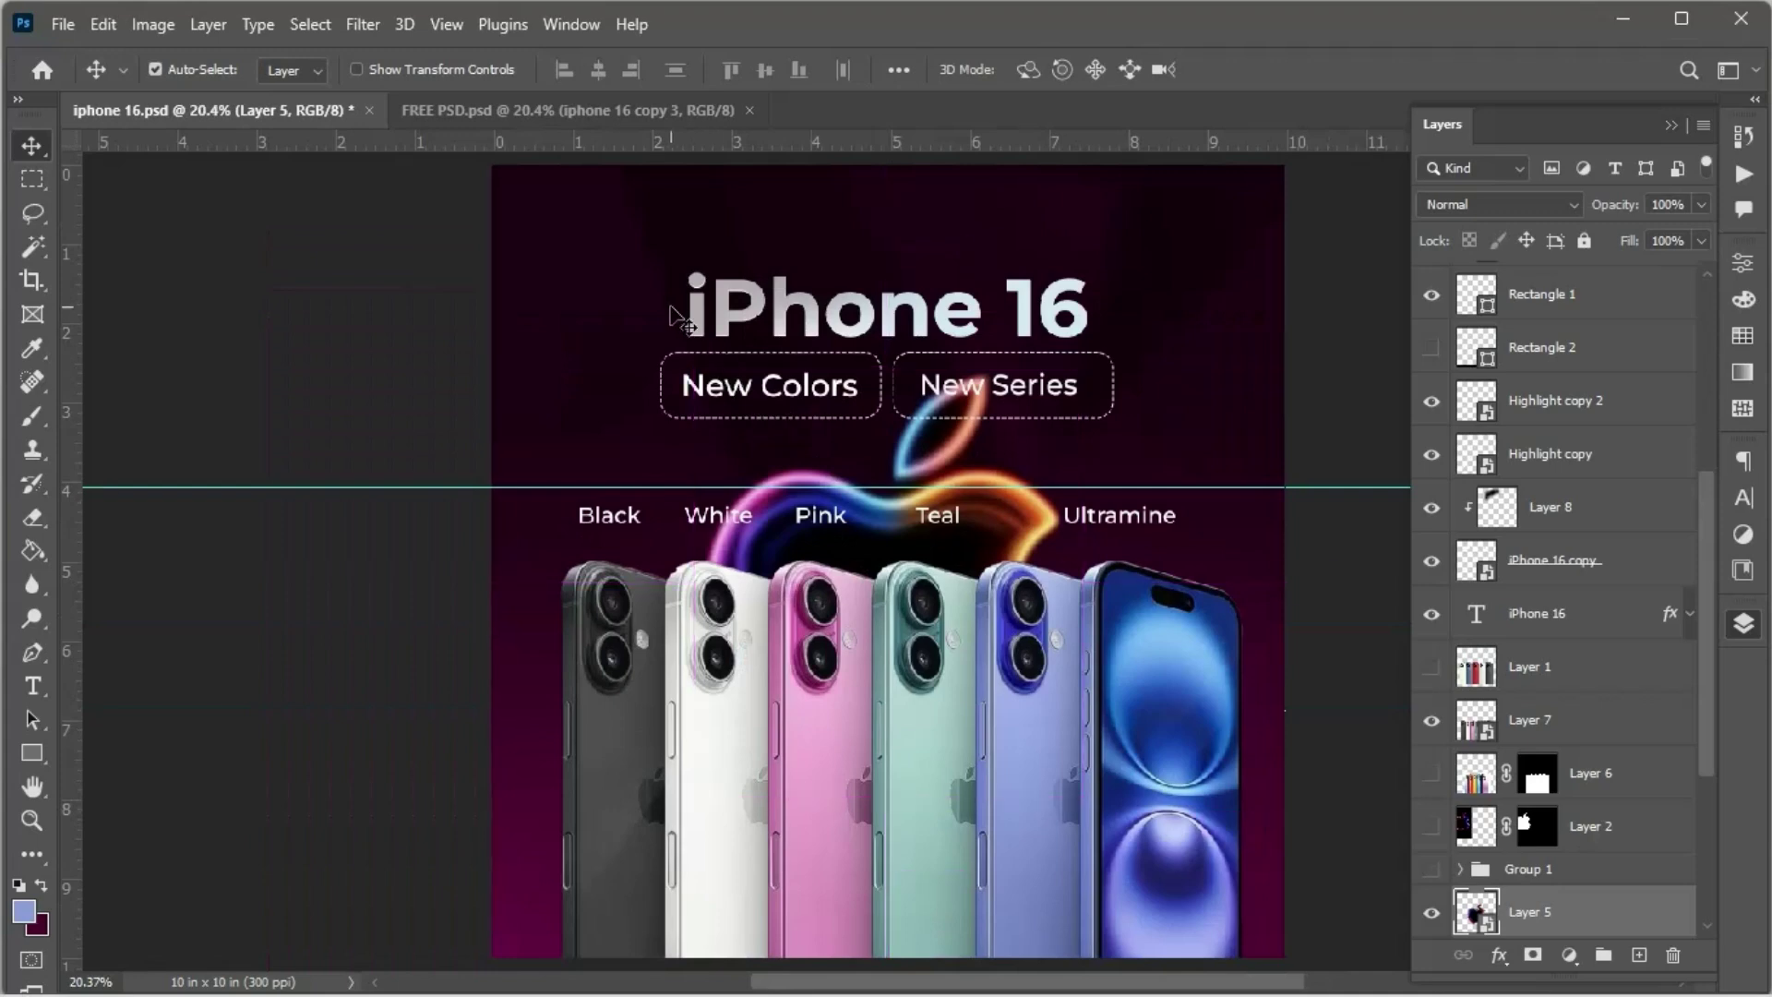
# Step: Create a new 10 x 10 inch document at 300 pixels/inch in RGB Color with a white background
pyautogui.click(58, 25)
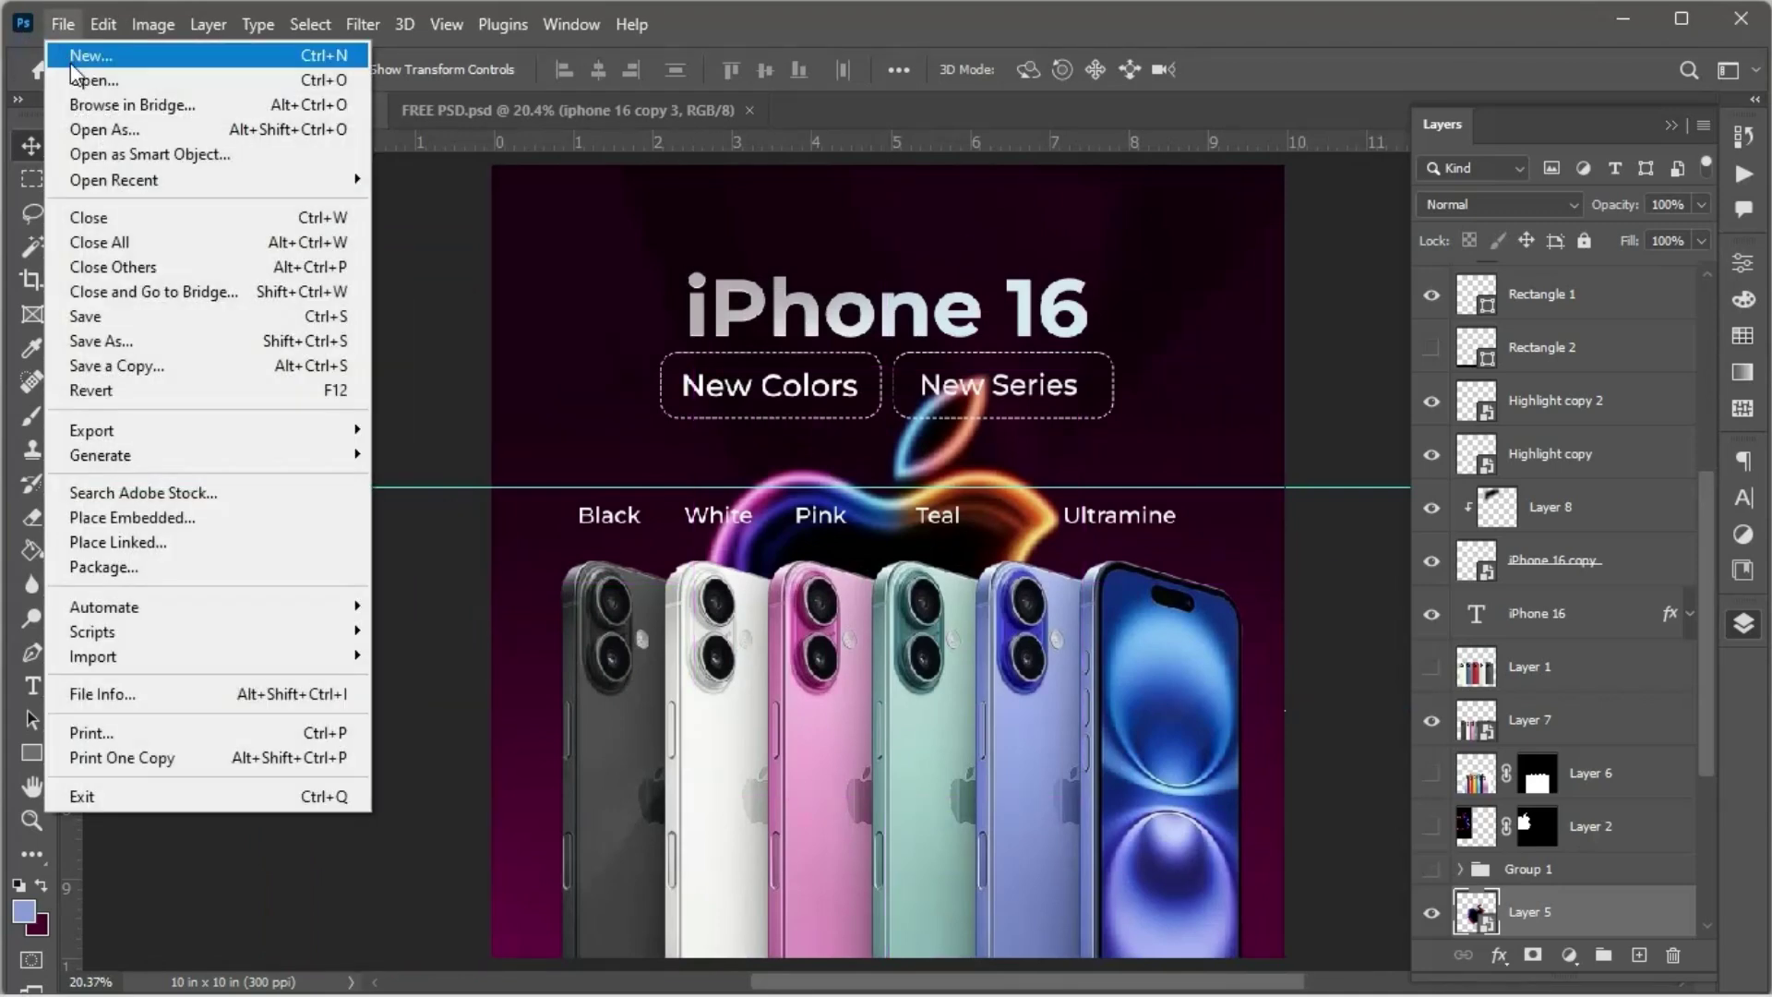
pyautogui.click(76, 58)
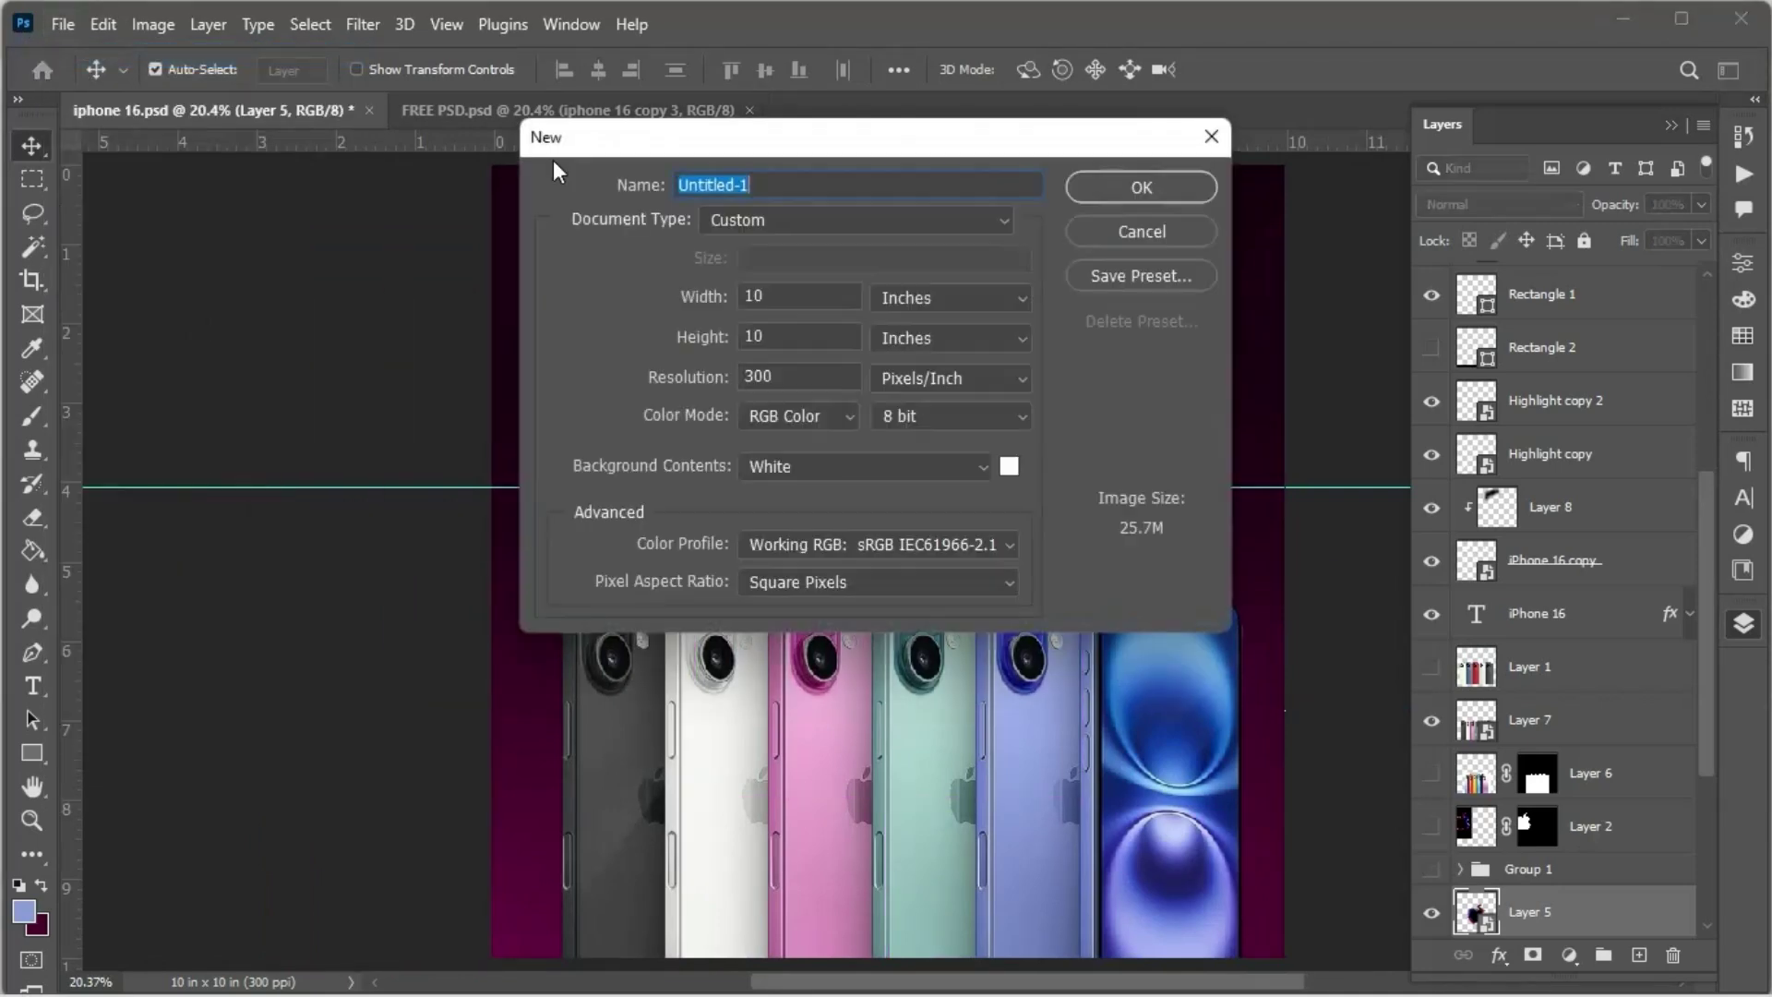
pyautogui.click(931, 299)
pyautogui.click(919, 344)
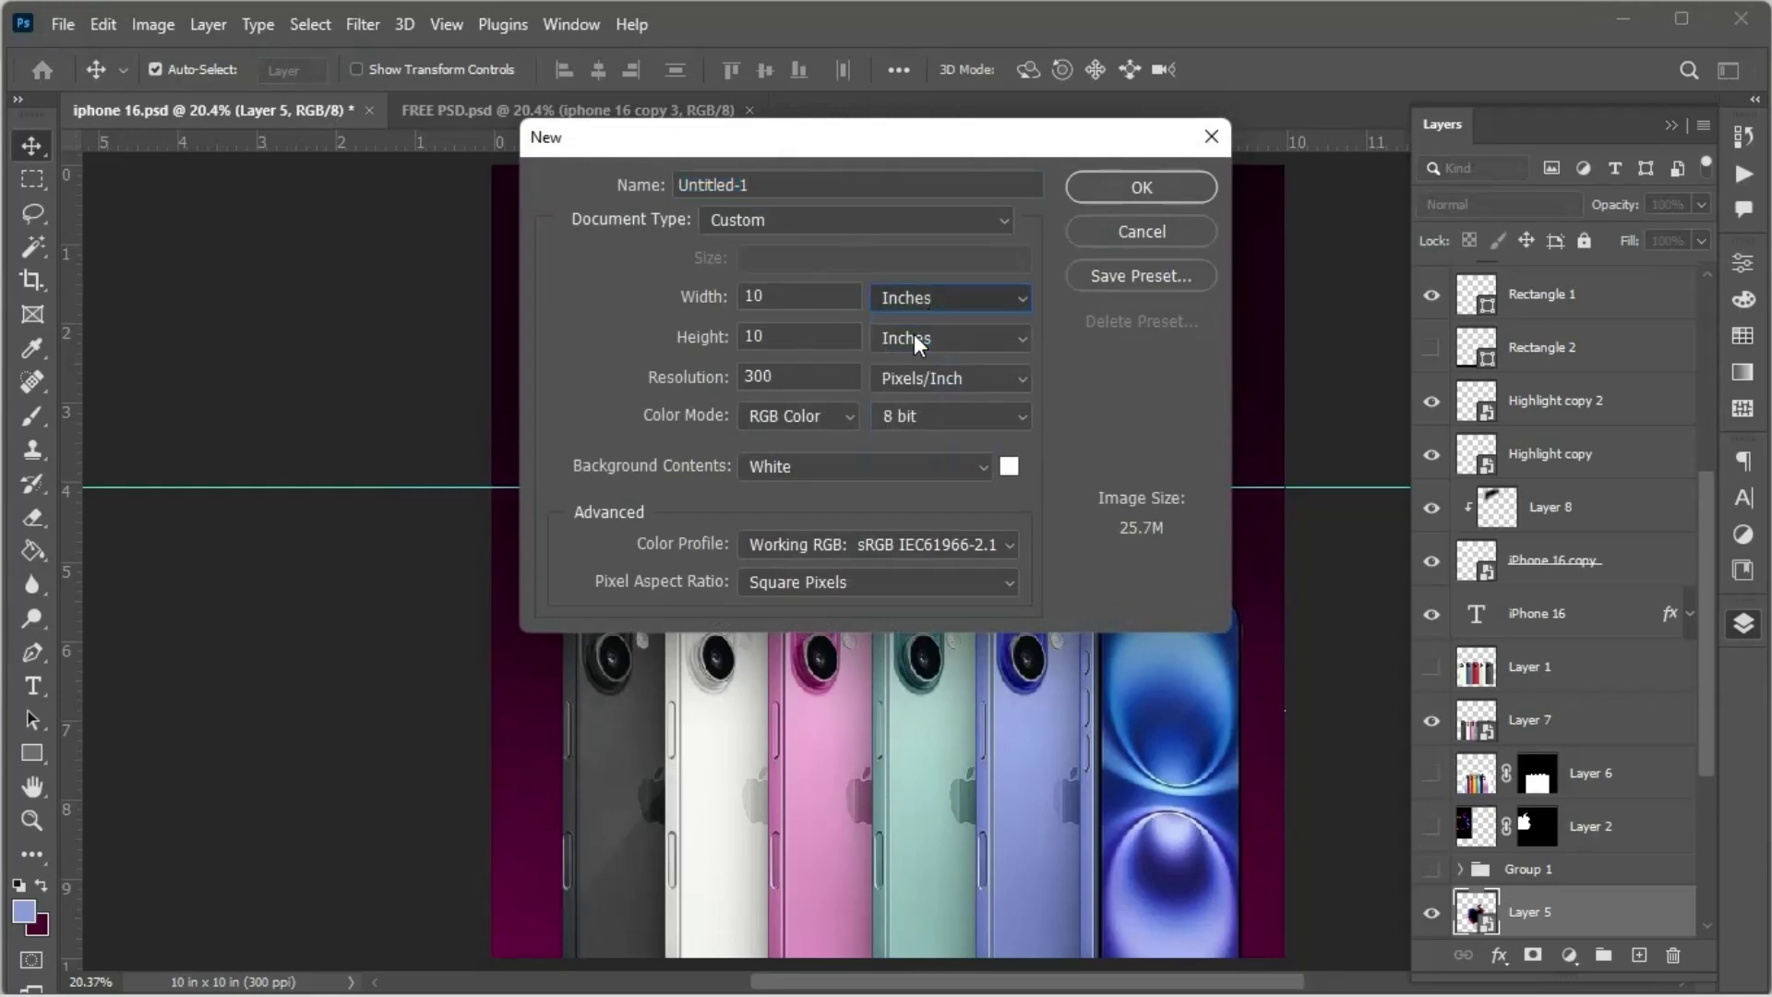
pyautogui.press('Tab')
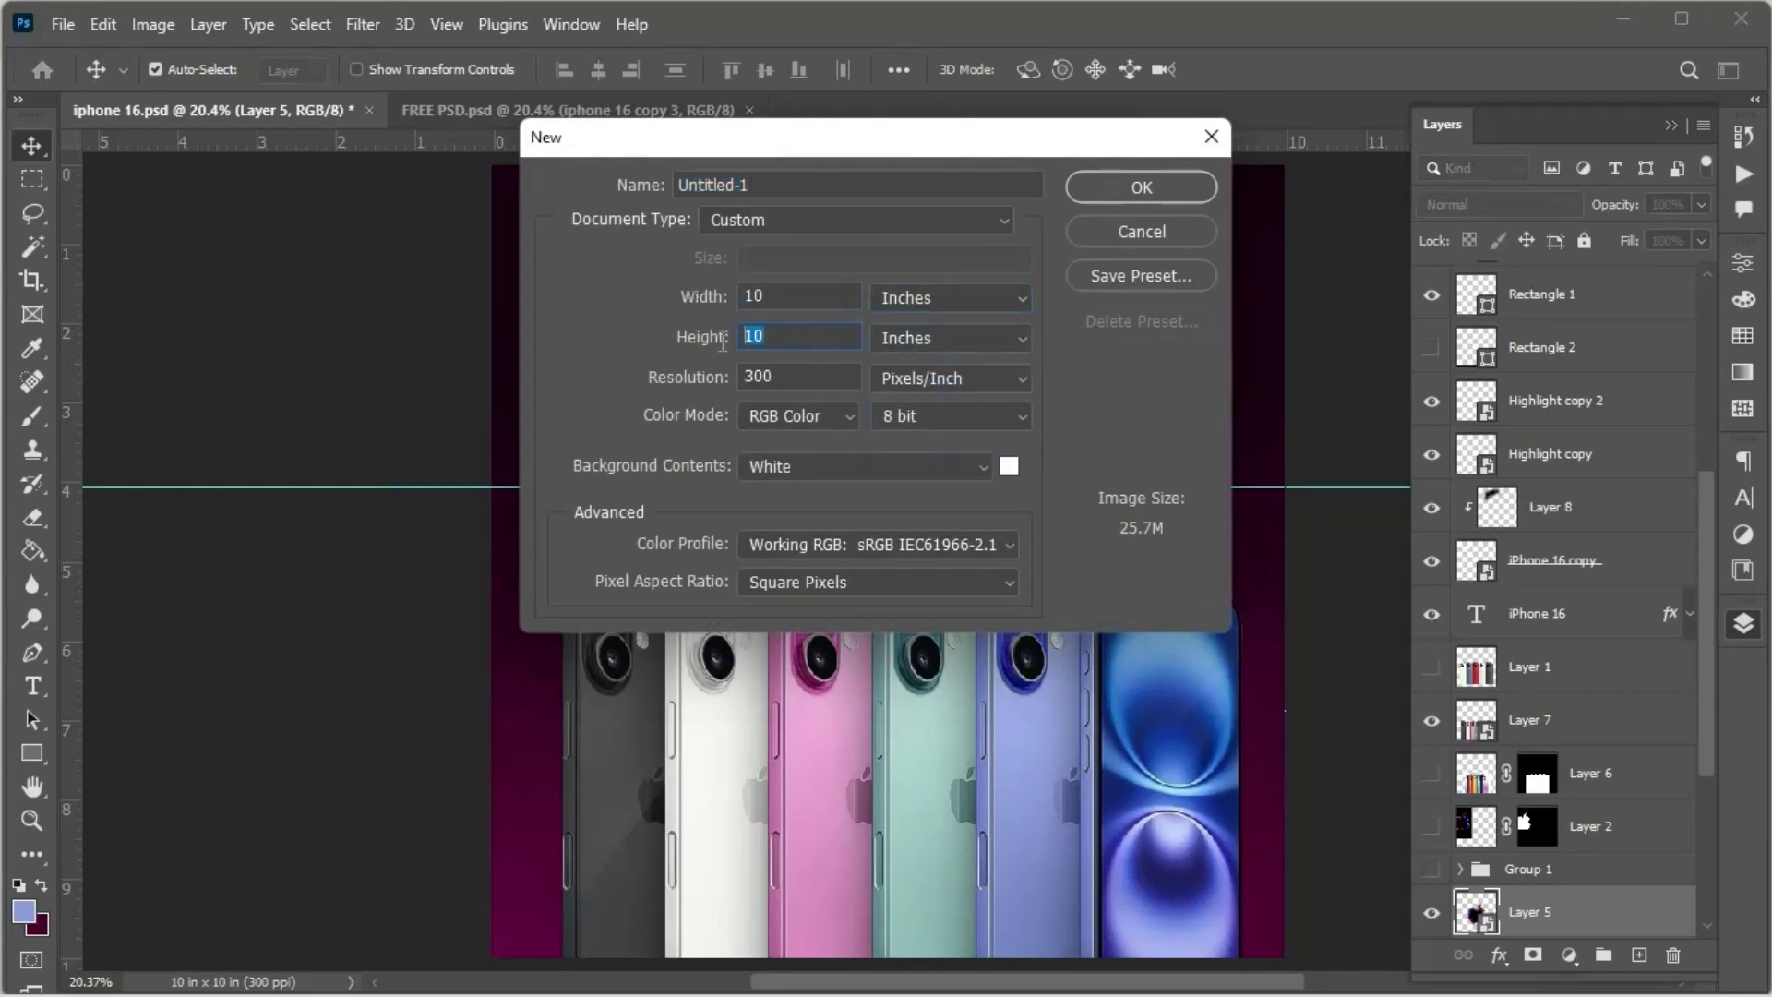
pyautogui.press('Tab')
pyautogui.click(1156, 187)
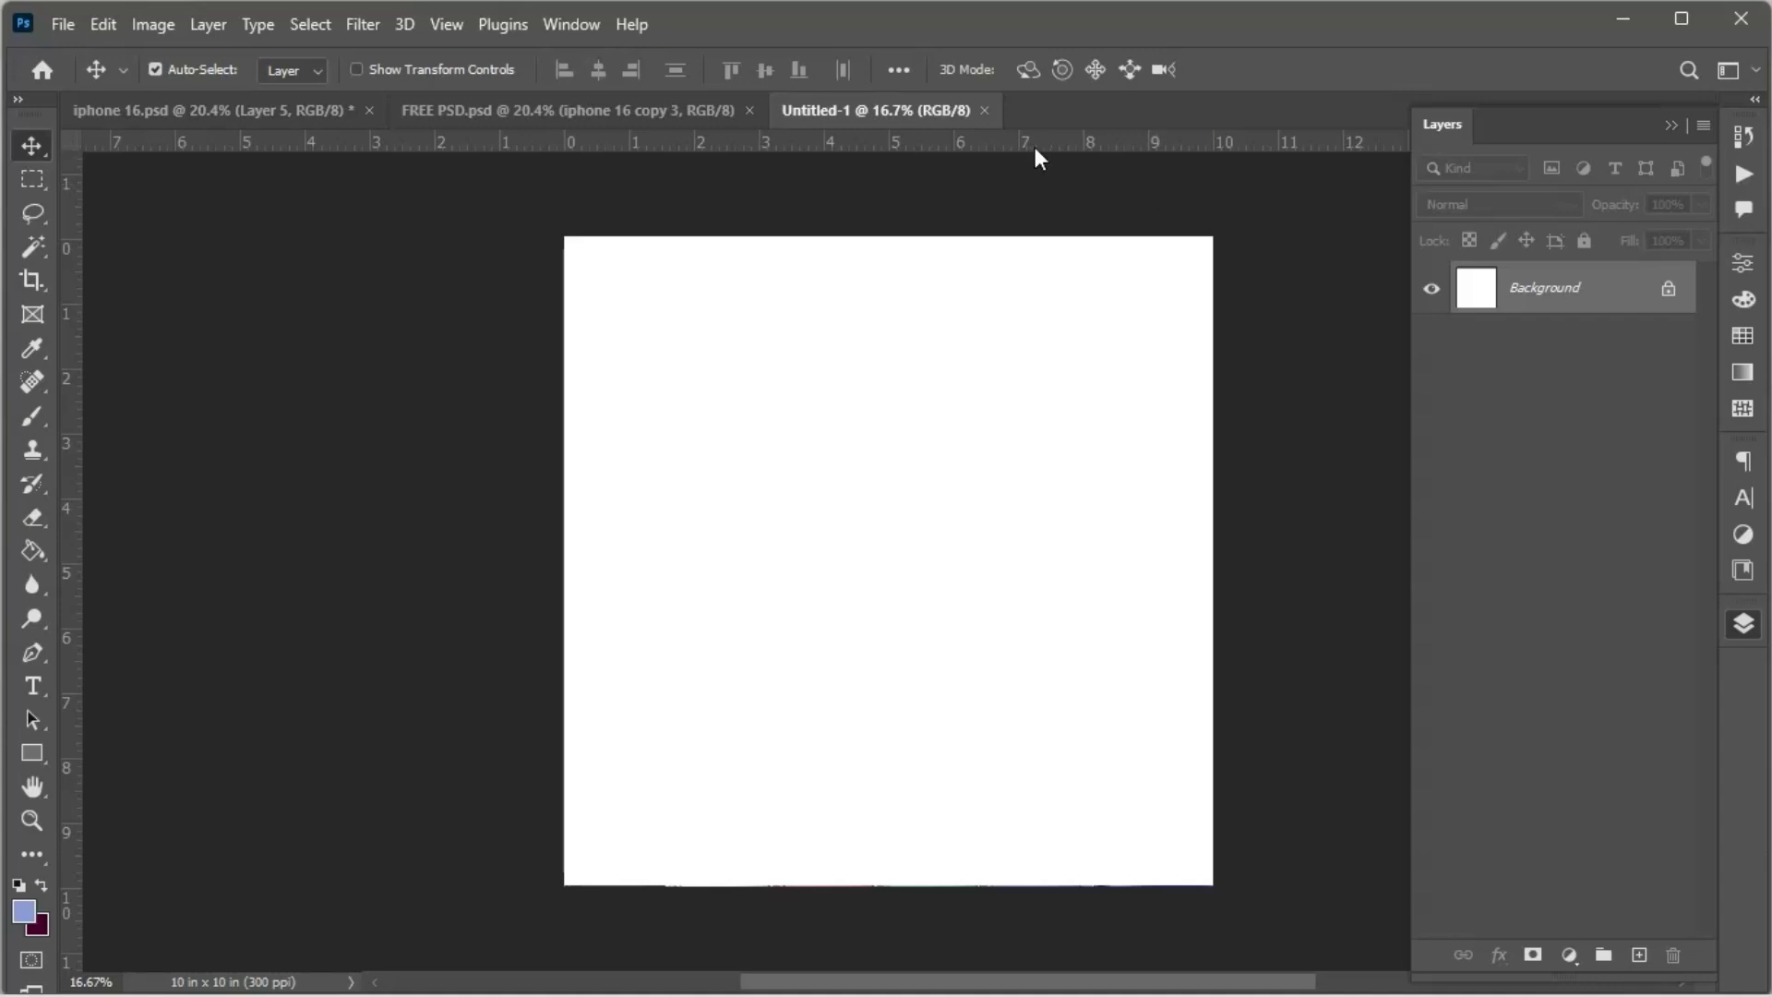
# Step: Add a Gradient Fill layer above the background using the last preset, dark magenta to near-black
pyautogui.click(1568, 955)
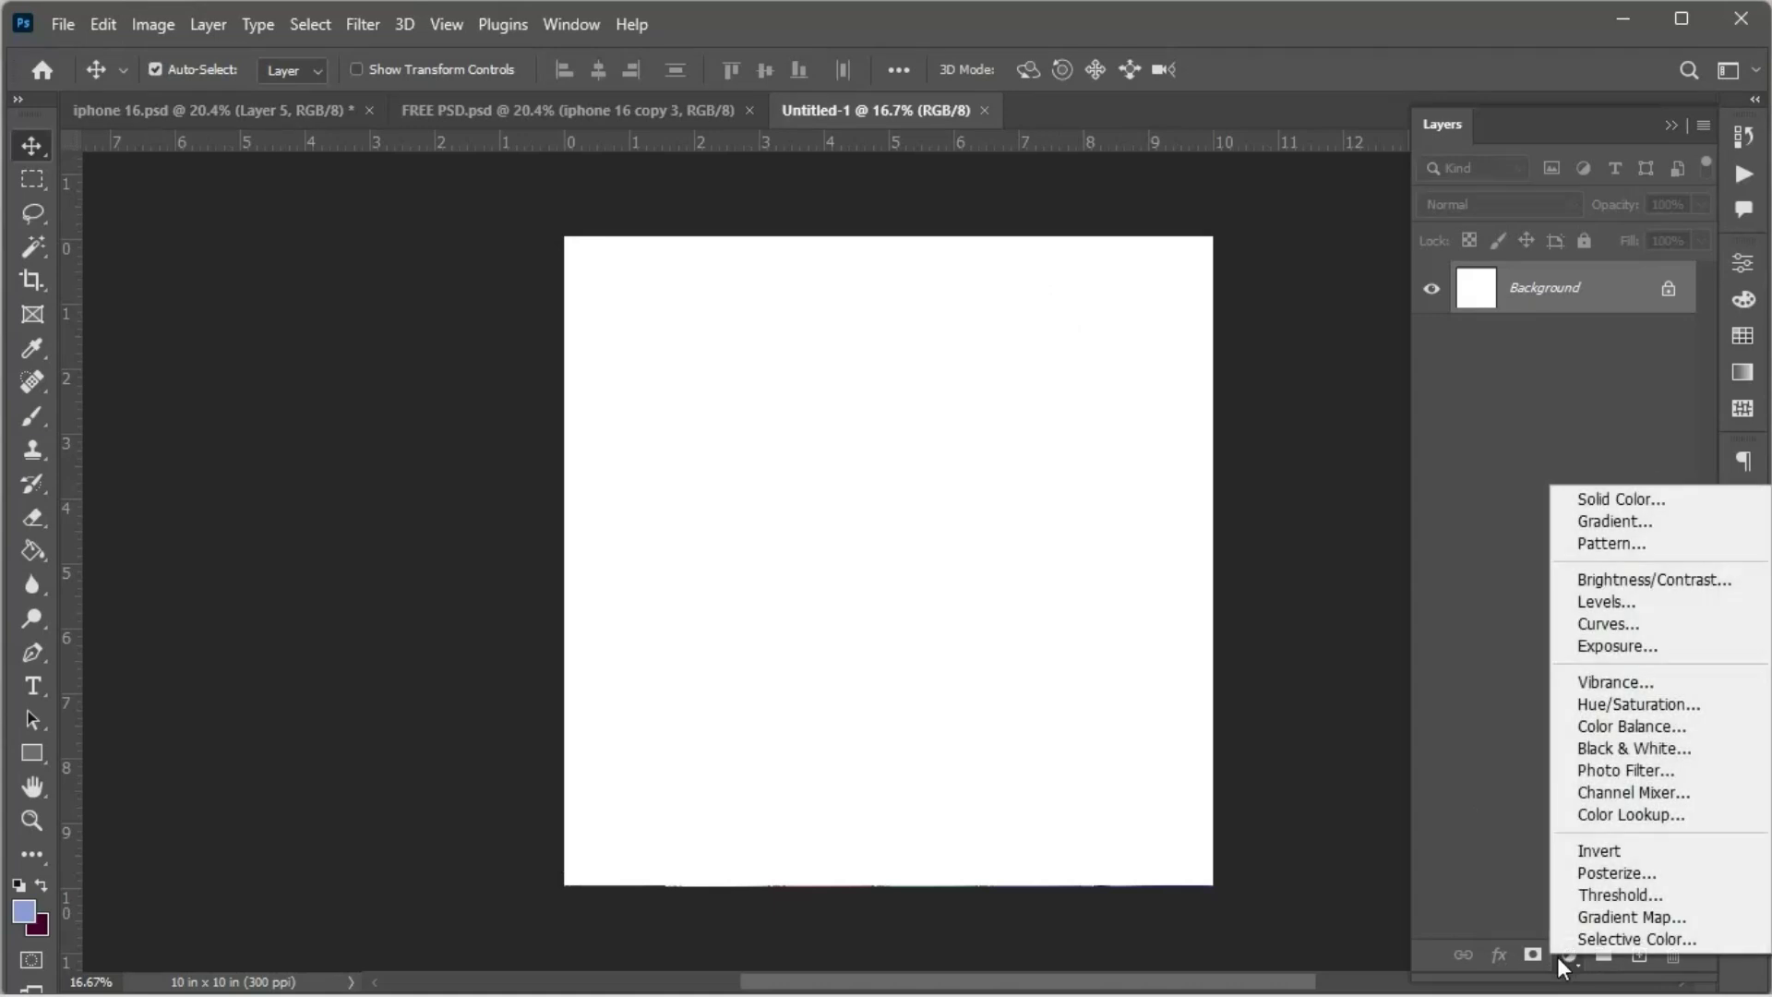
pyautogui.click(1677, 522)
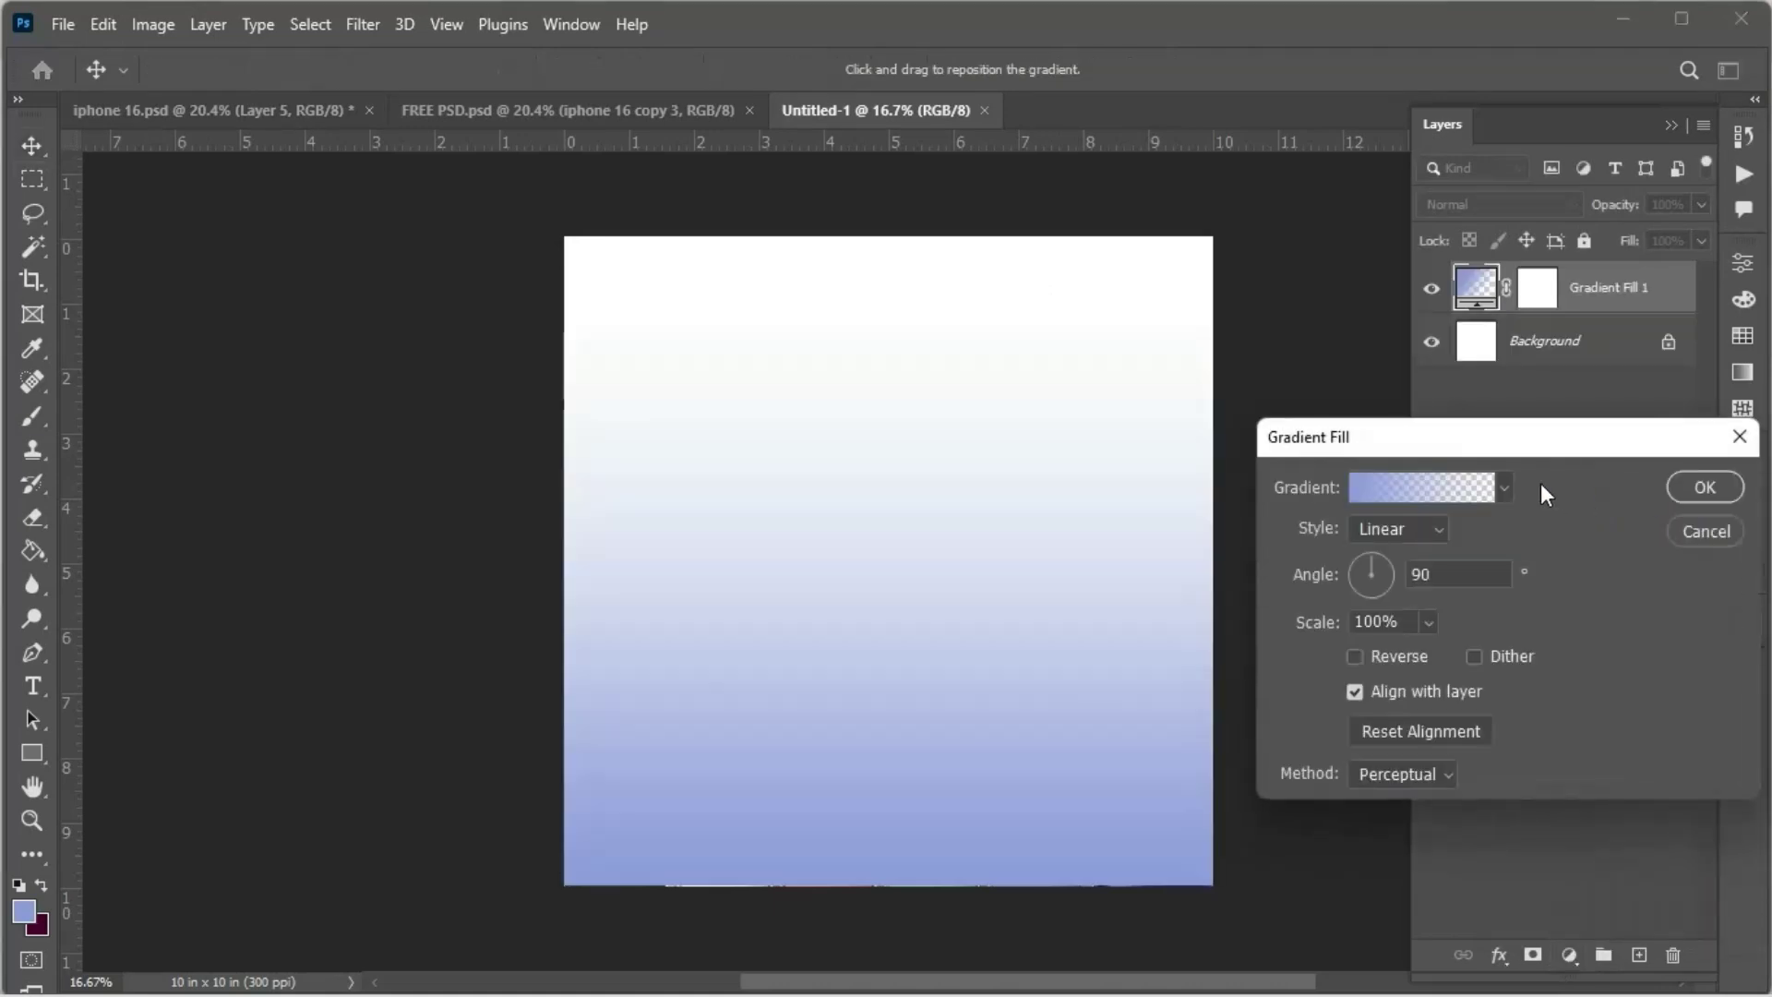
pyautogui.click(1503, 487)
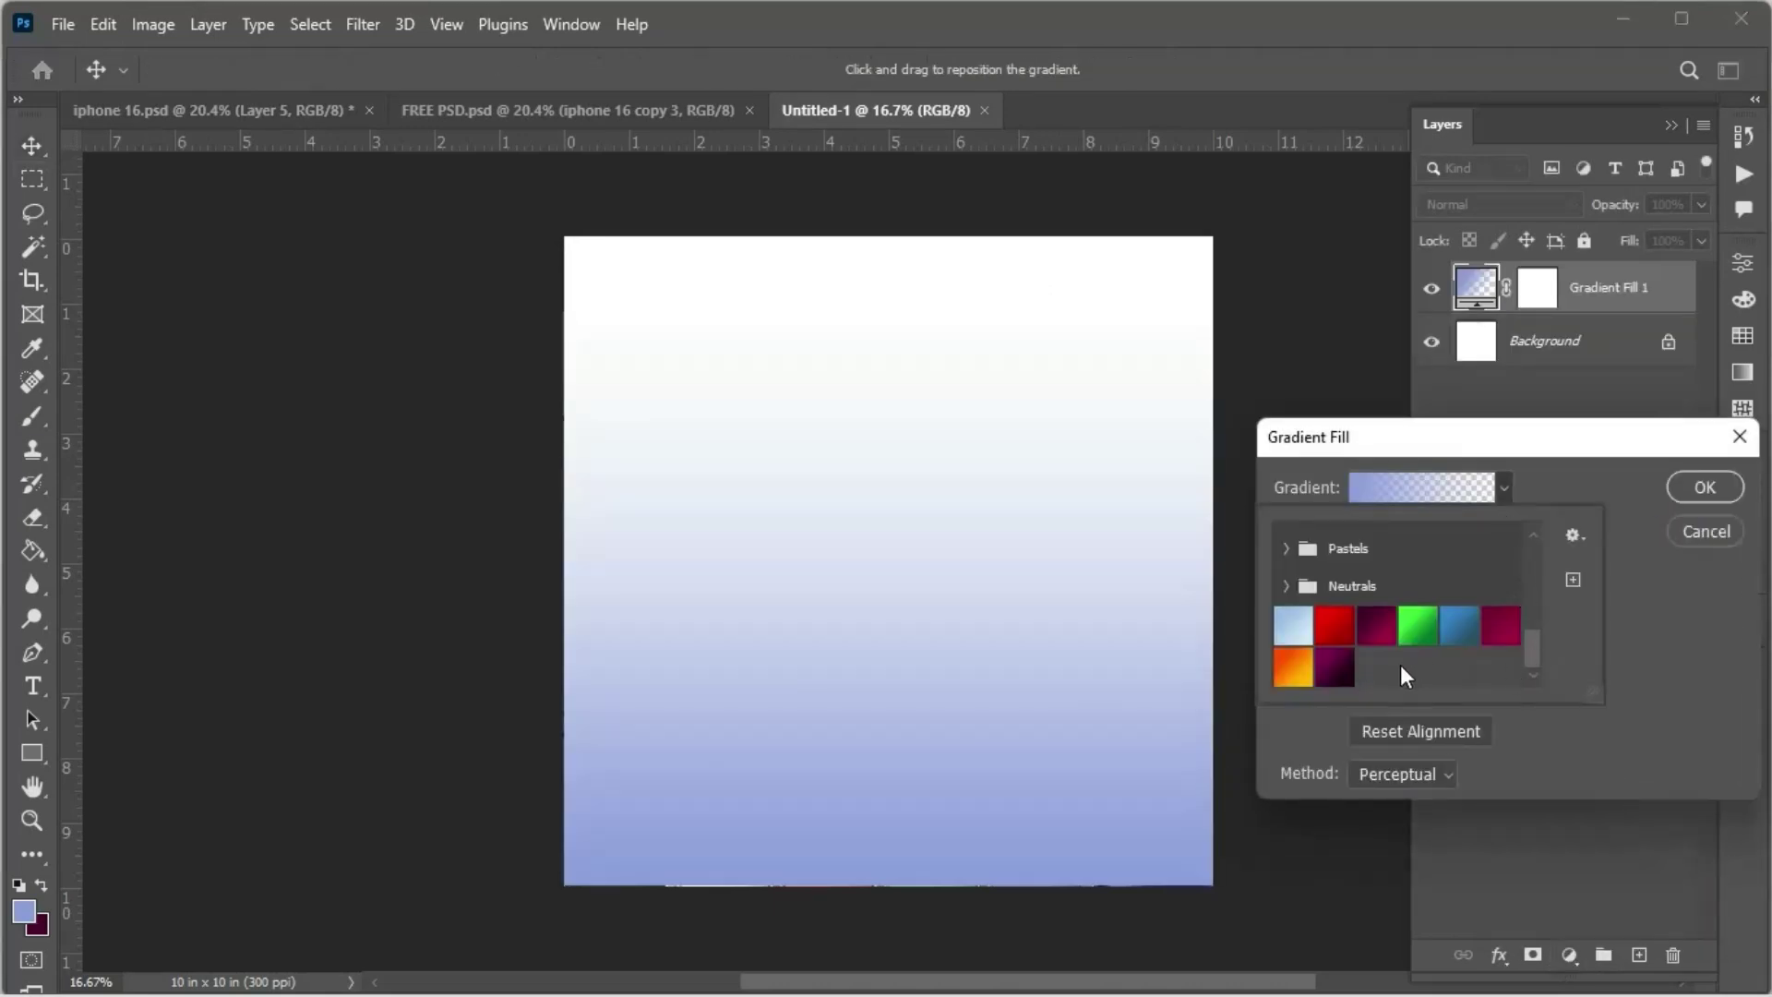
pyautogui.click(1338, 672)
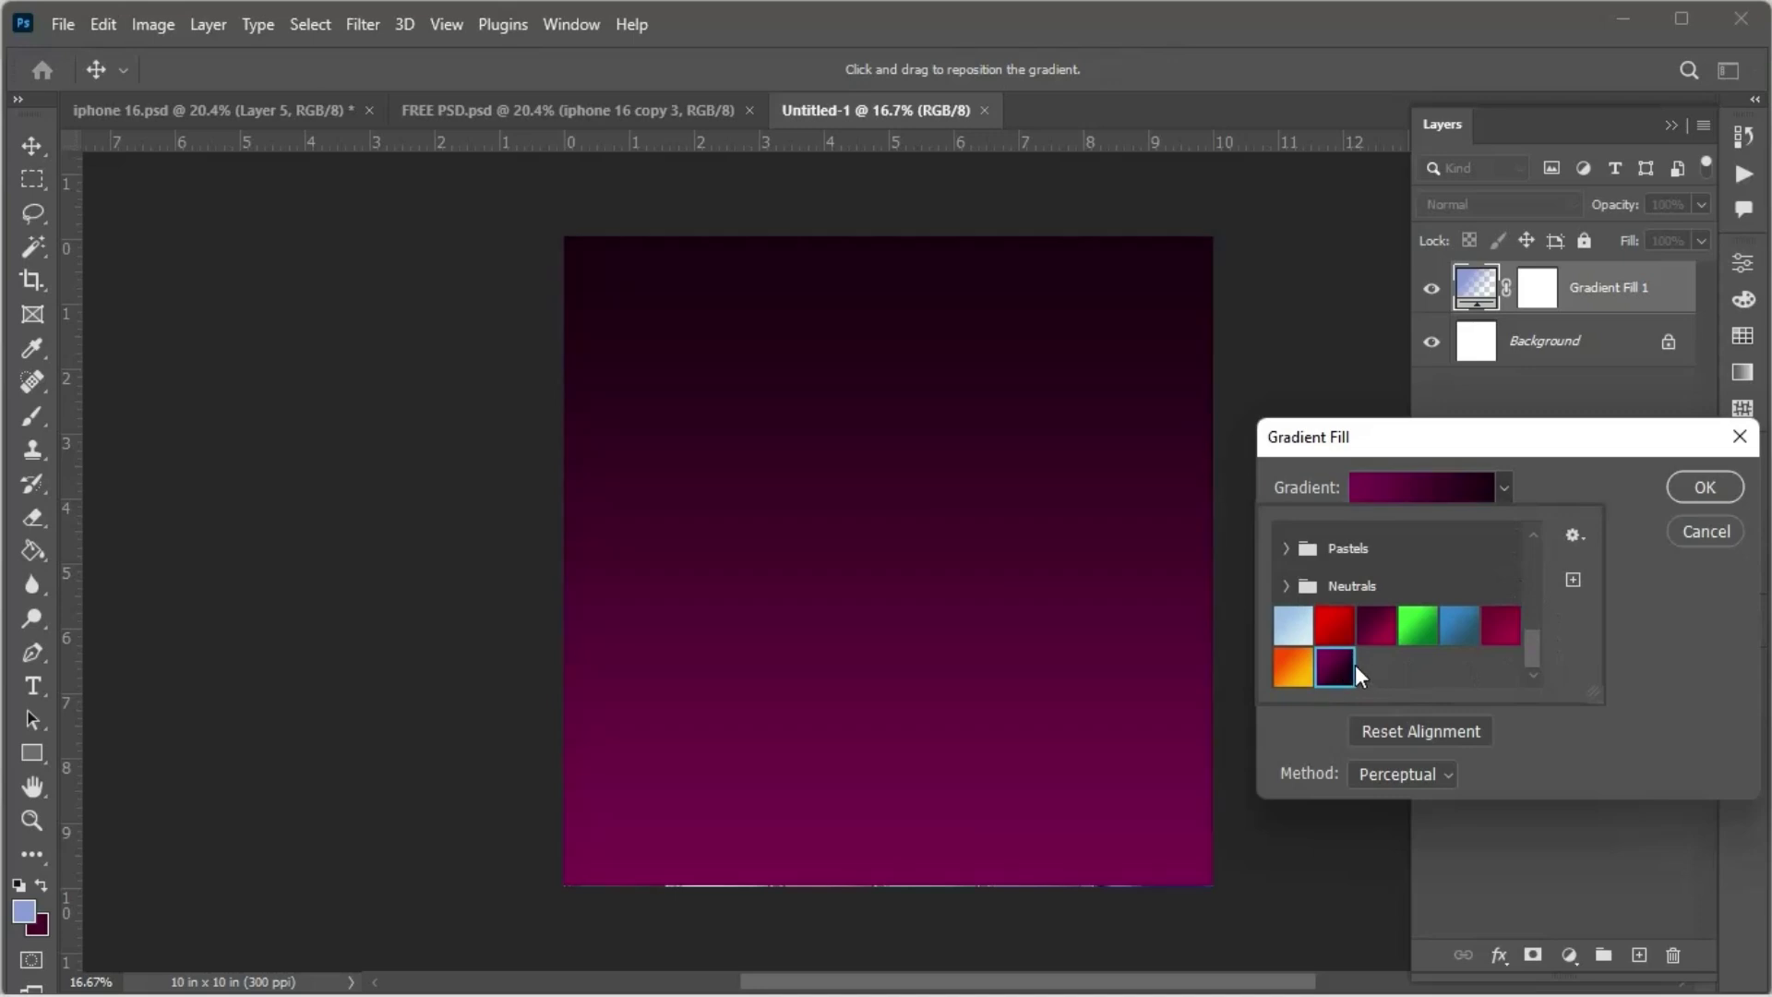
pyautogui.click(1543, 483)
# Step: Set the gradient's starting colour stop at location 0 to #7d0450
pyautogui.click(1372, 498)
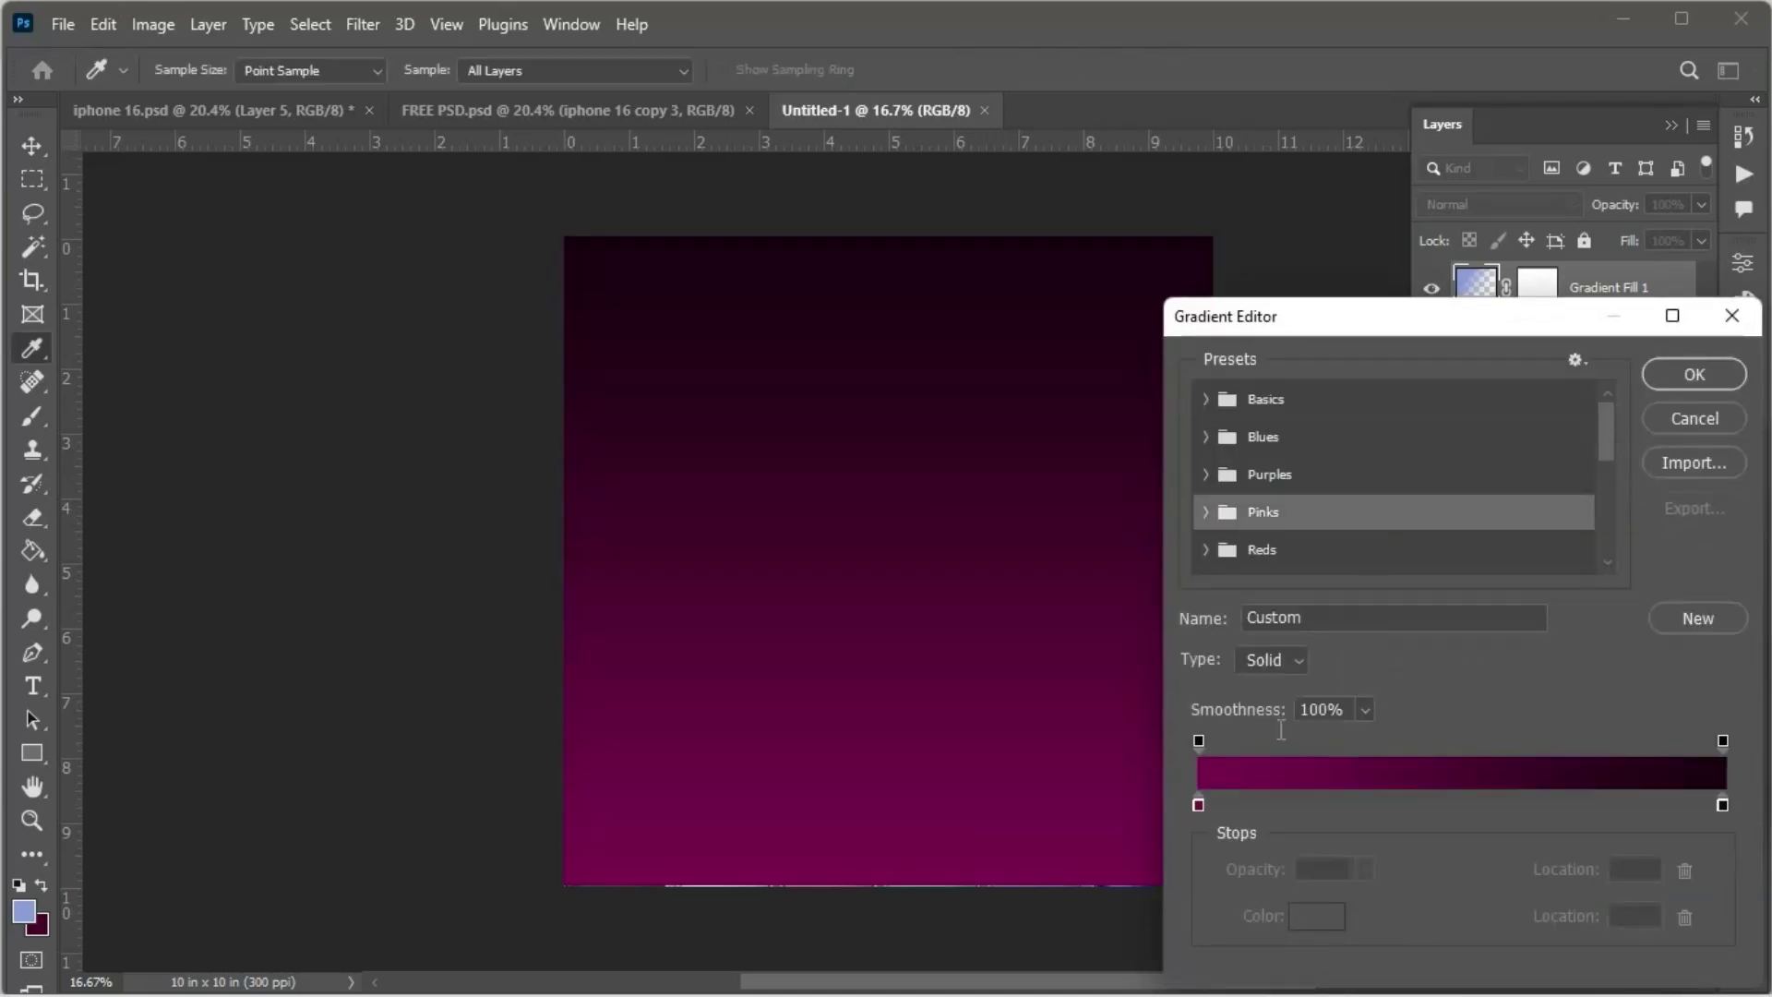
pyautogui.click(1199, 805)
pyautogui.doubleClick(1199, 805)
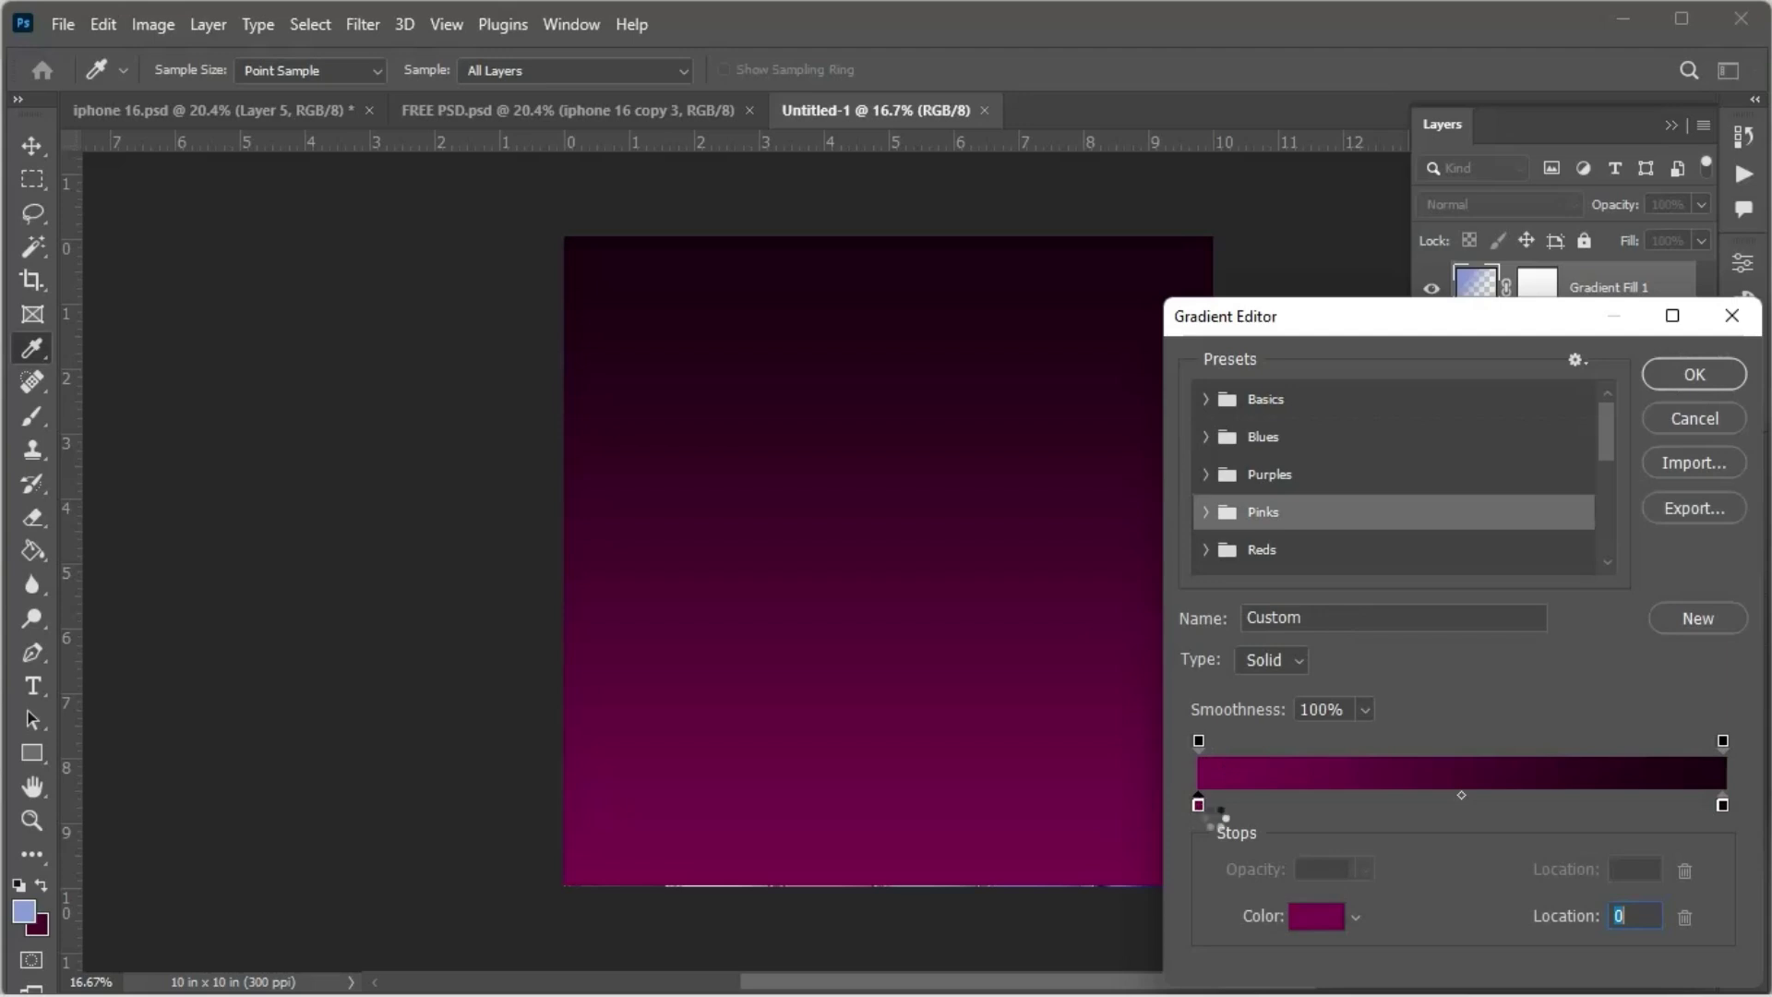
pyautogui.moveTo(1144, 206); pyautogui.dragTo(893, 215)
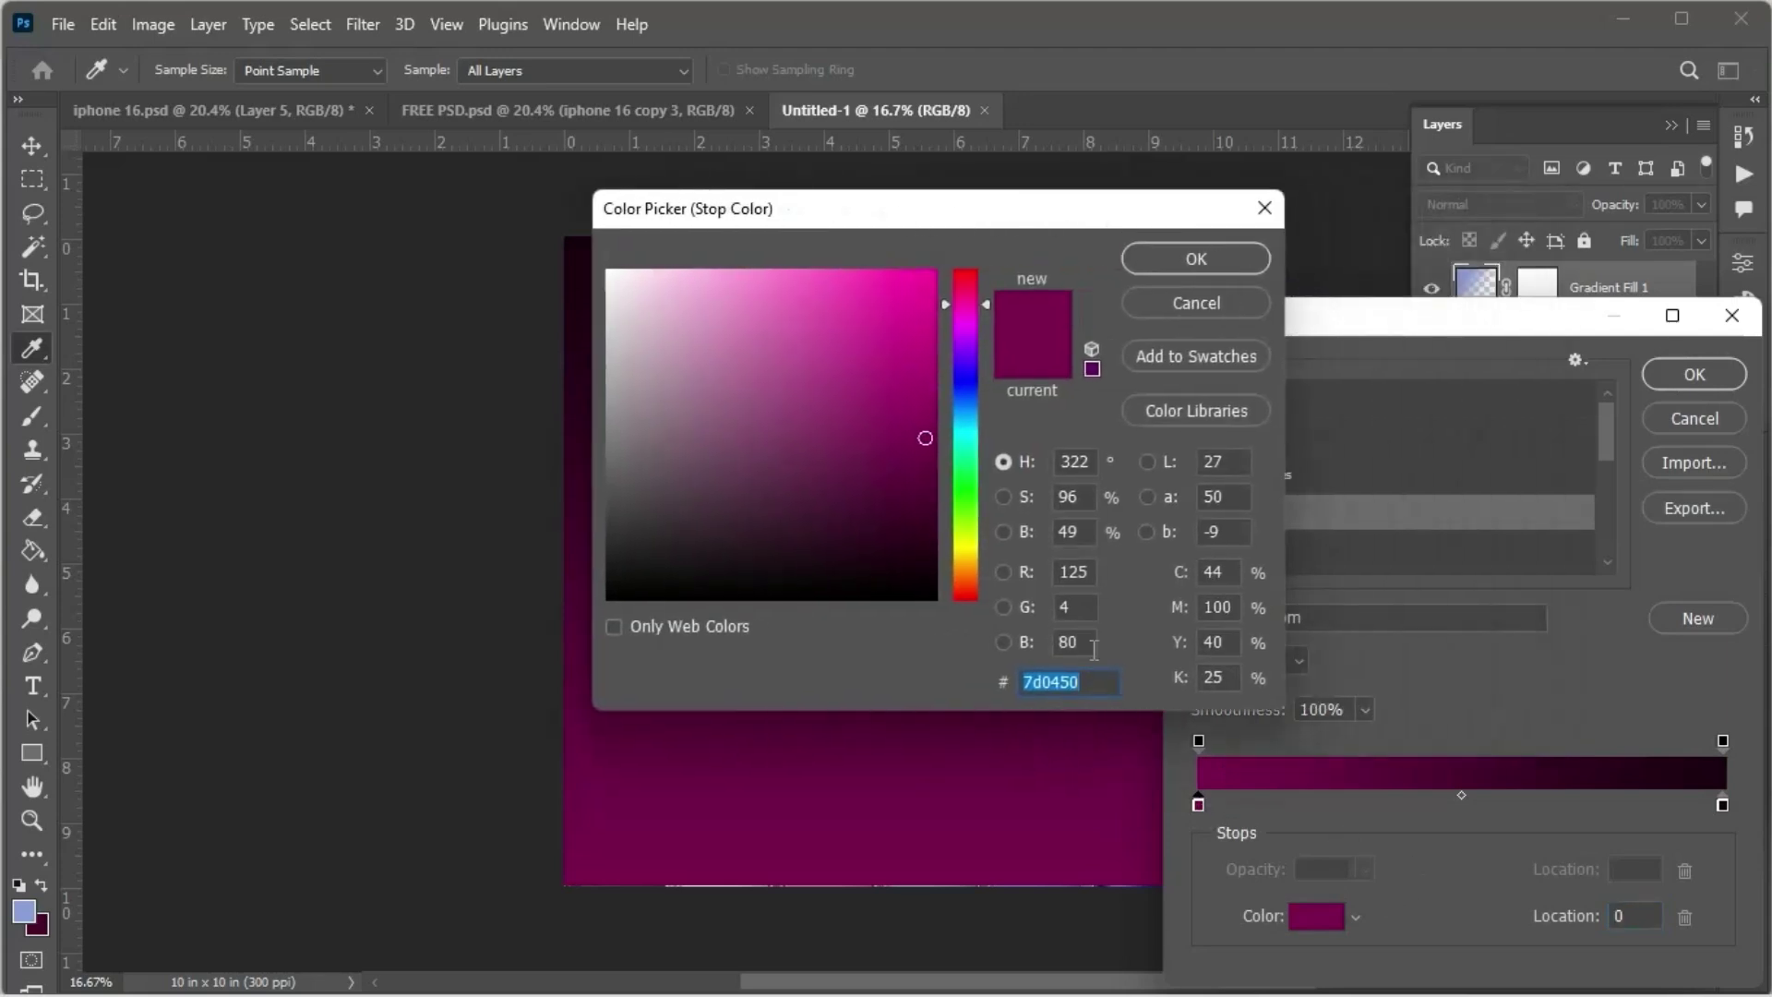
pyautogui.click(1050, 691)
pyautogui.doubleClick(1050, 691)
pyautogui.click(1231, 248)
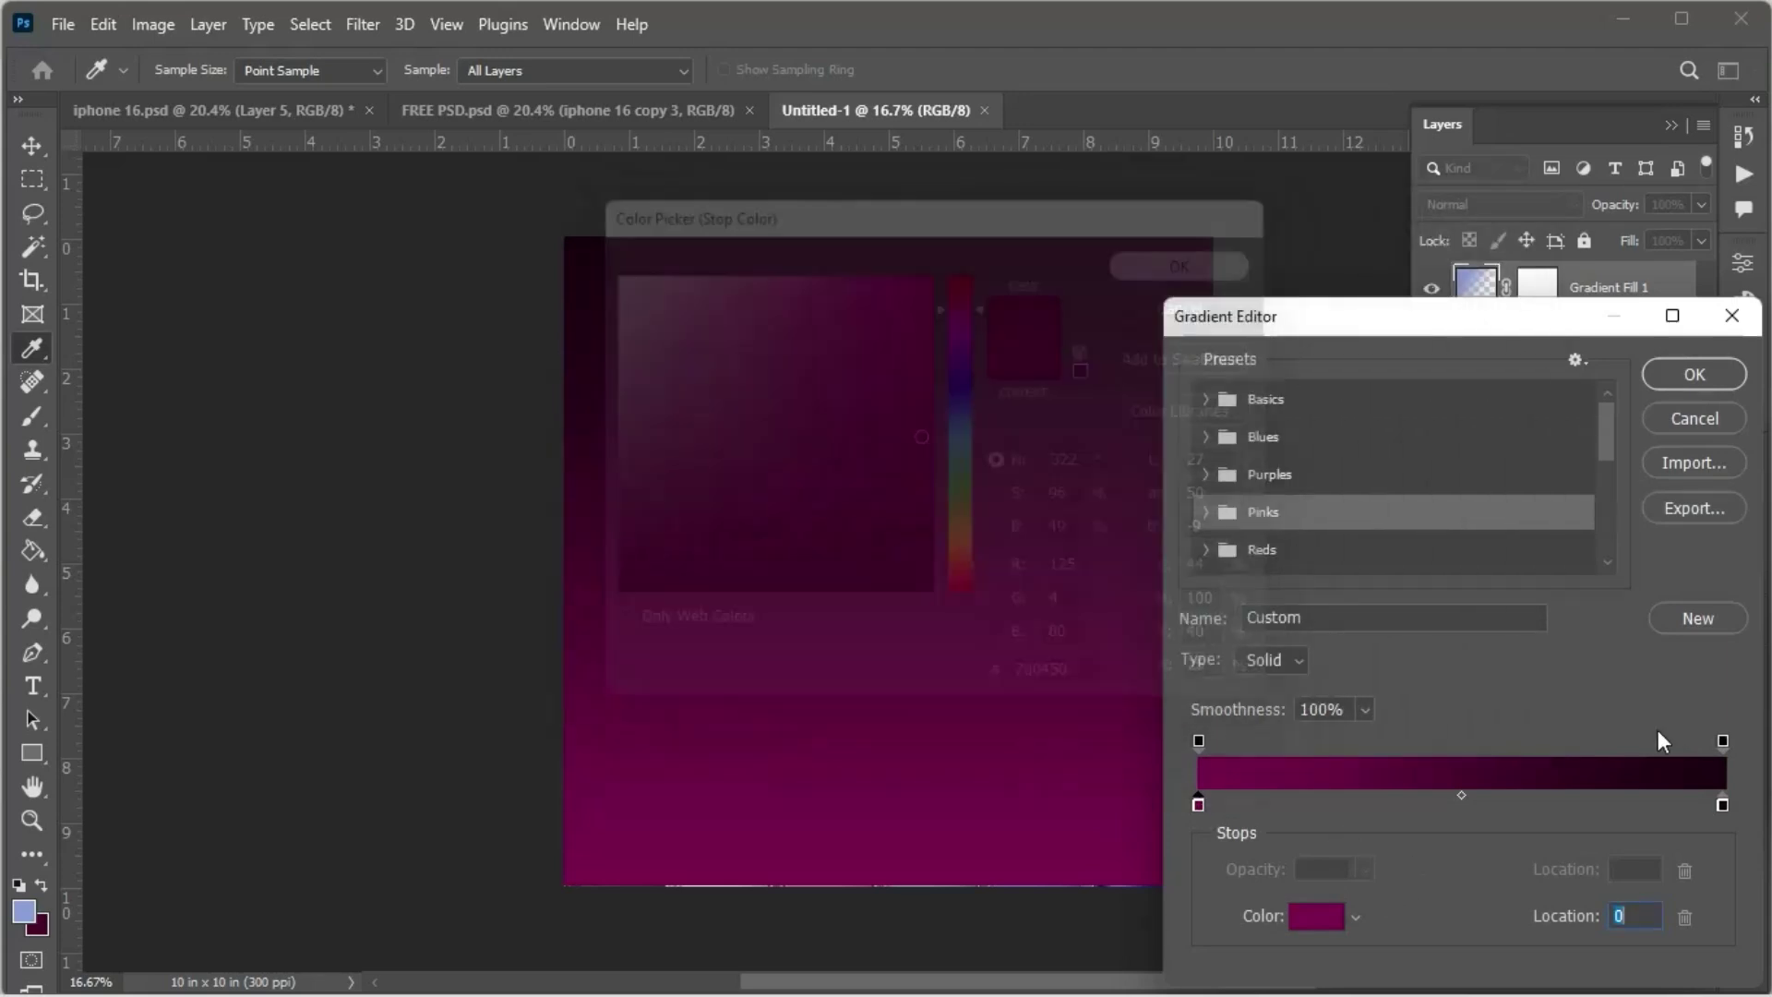
# Step: Set the gradient's end colour stop at location 100 to #1b0112 and apply the linear 90° gradient fill
pyautogui.click(1723, 806)
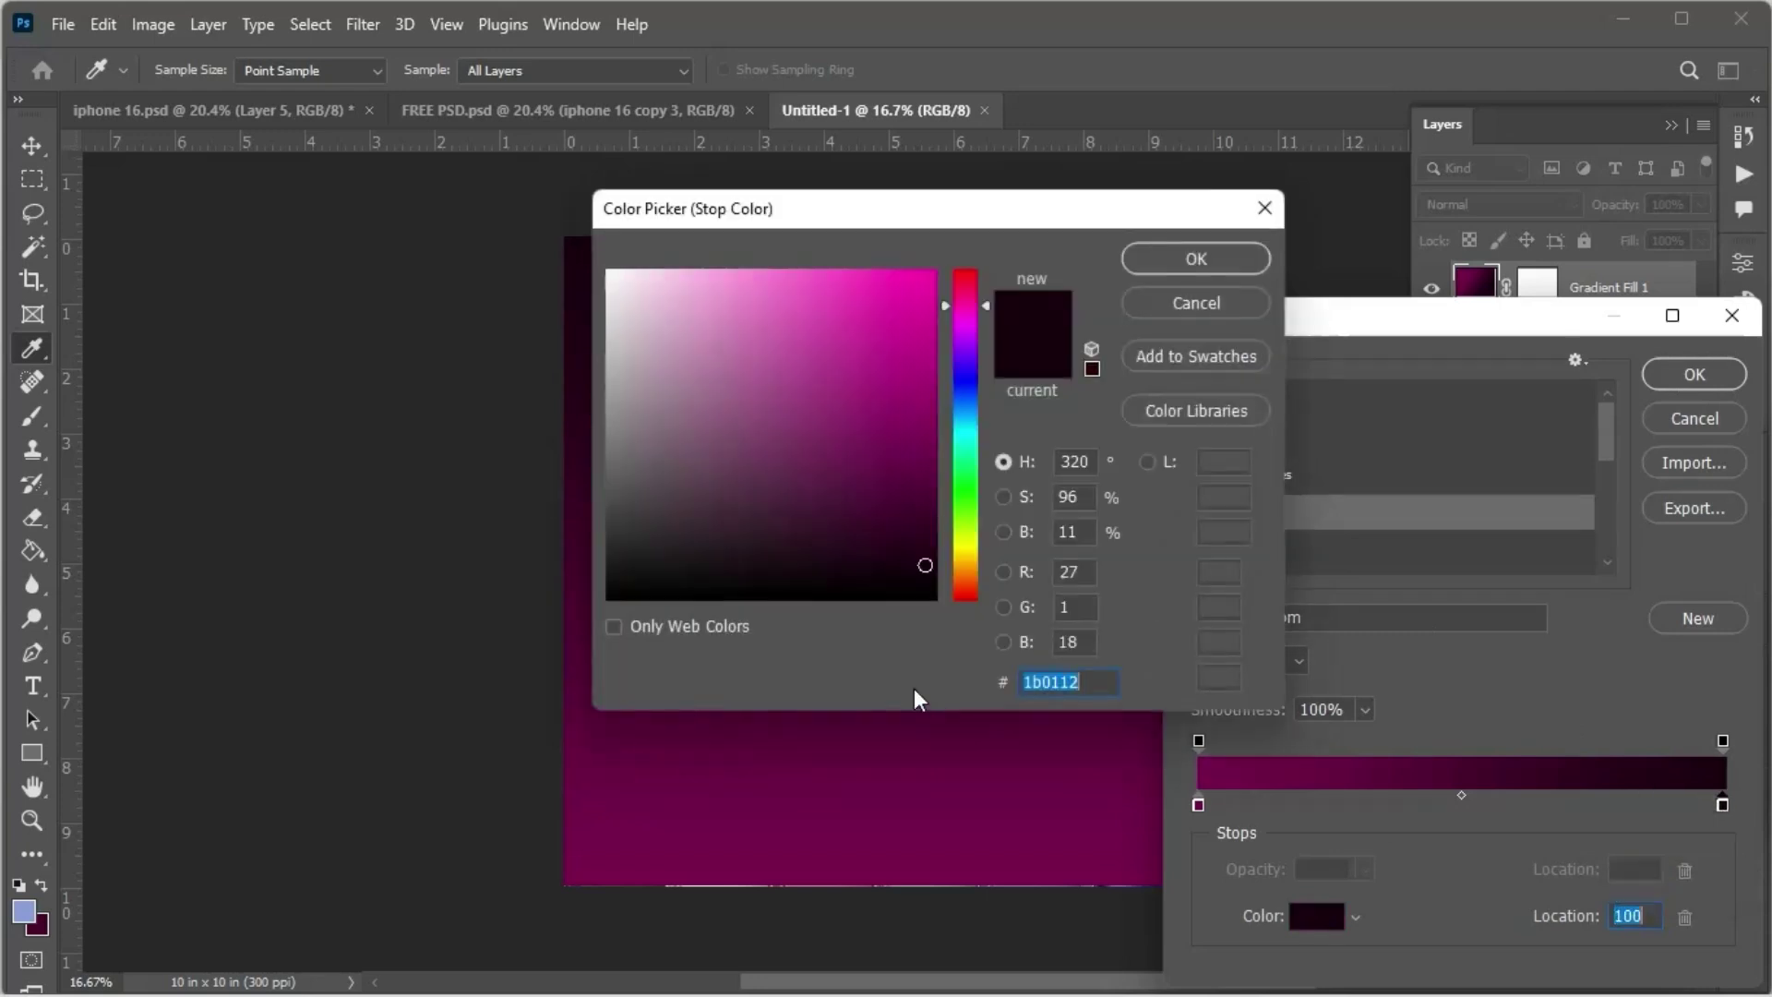
pyautogui.click(1050, 681)
pyautogui.doubleClick(1050, 681)
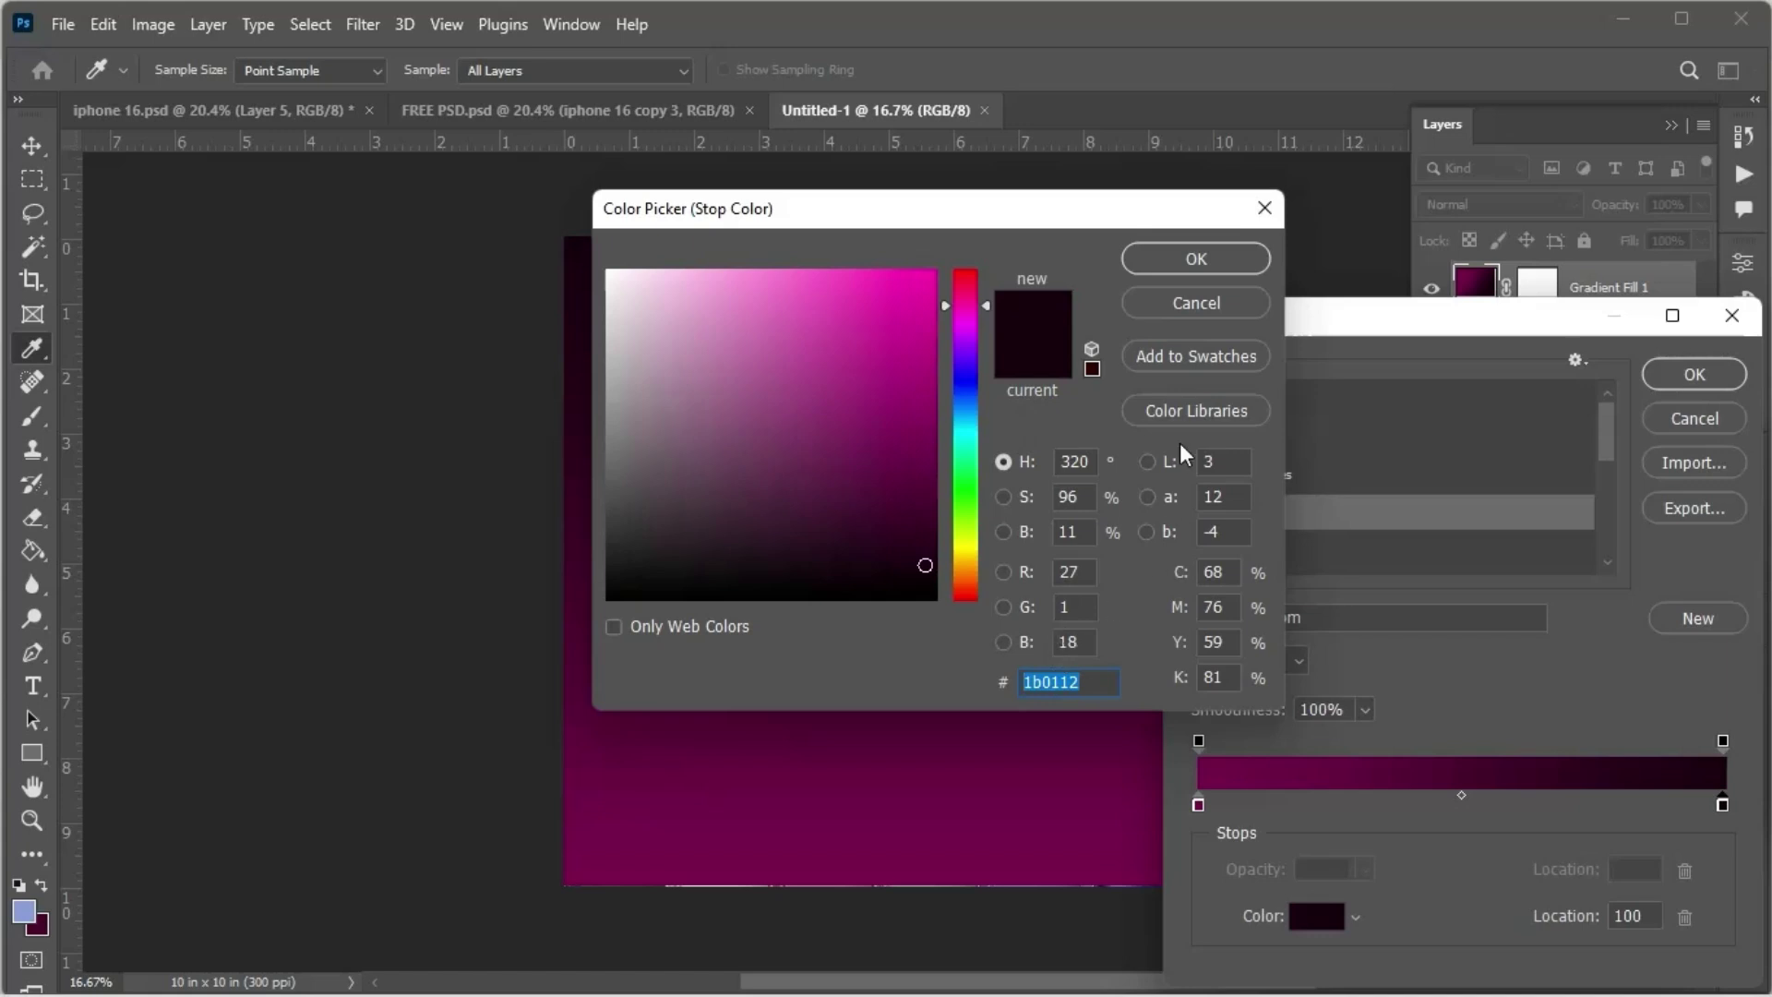
pyautogui.click(1203, 264)
pyautogui.click(1693, 371)
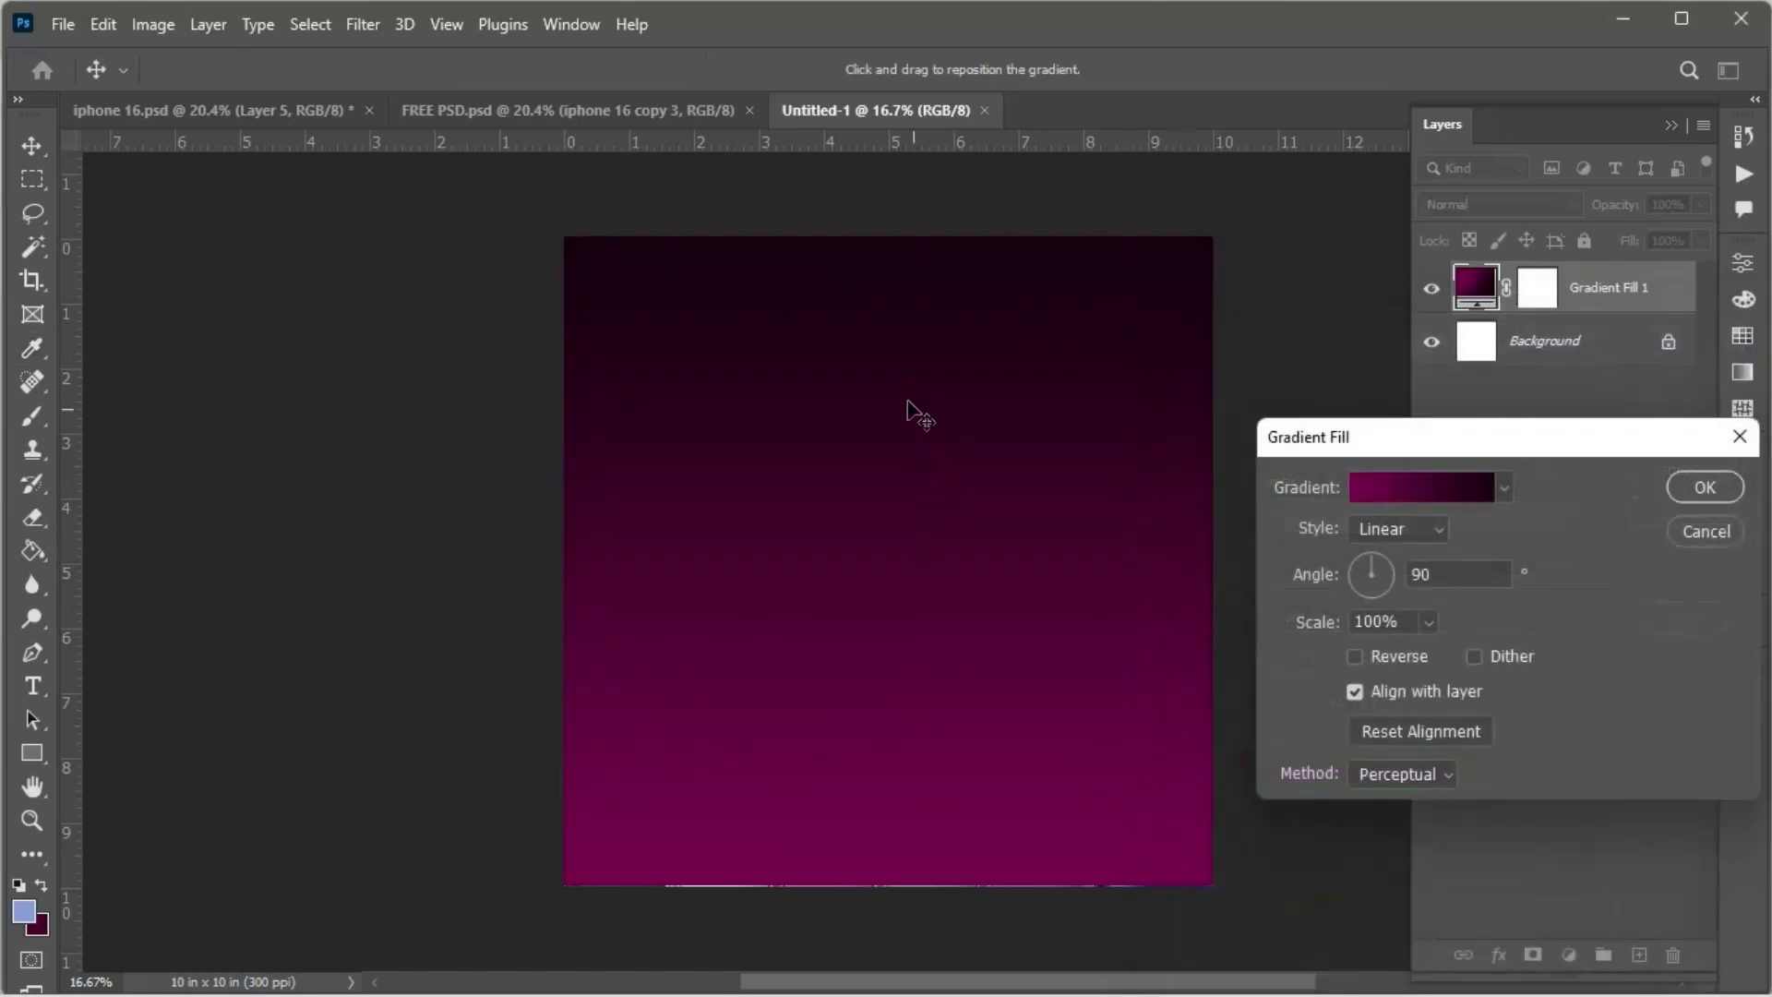
pyautogui.click(1705, 487)
pyautogui.hotkey('ctrl', '0')
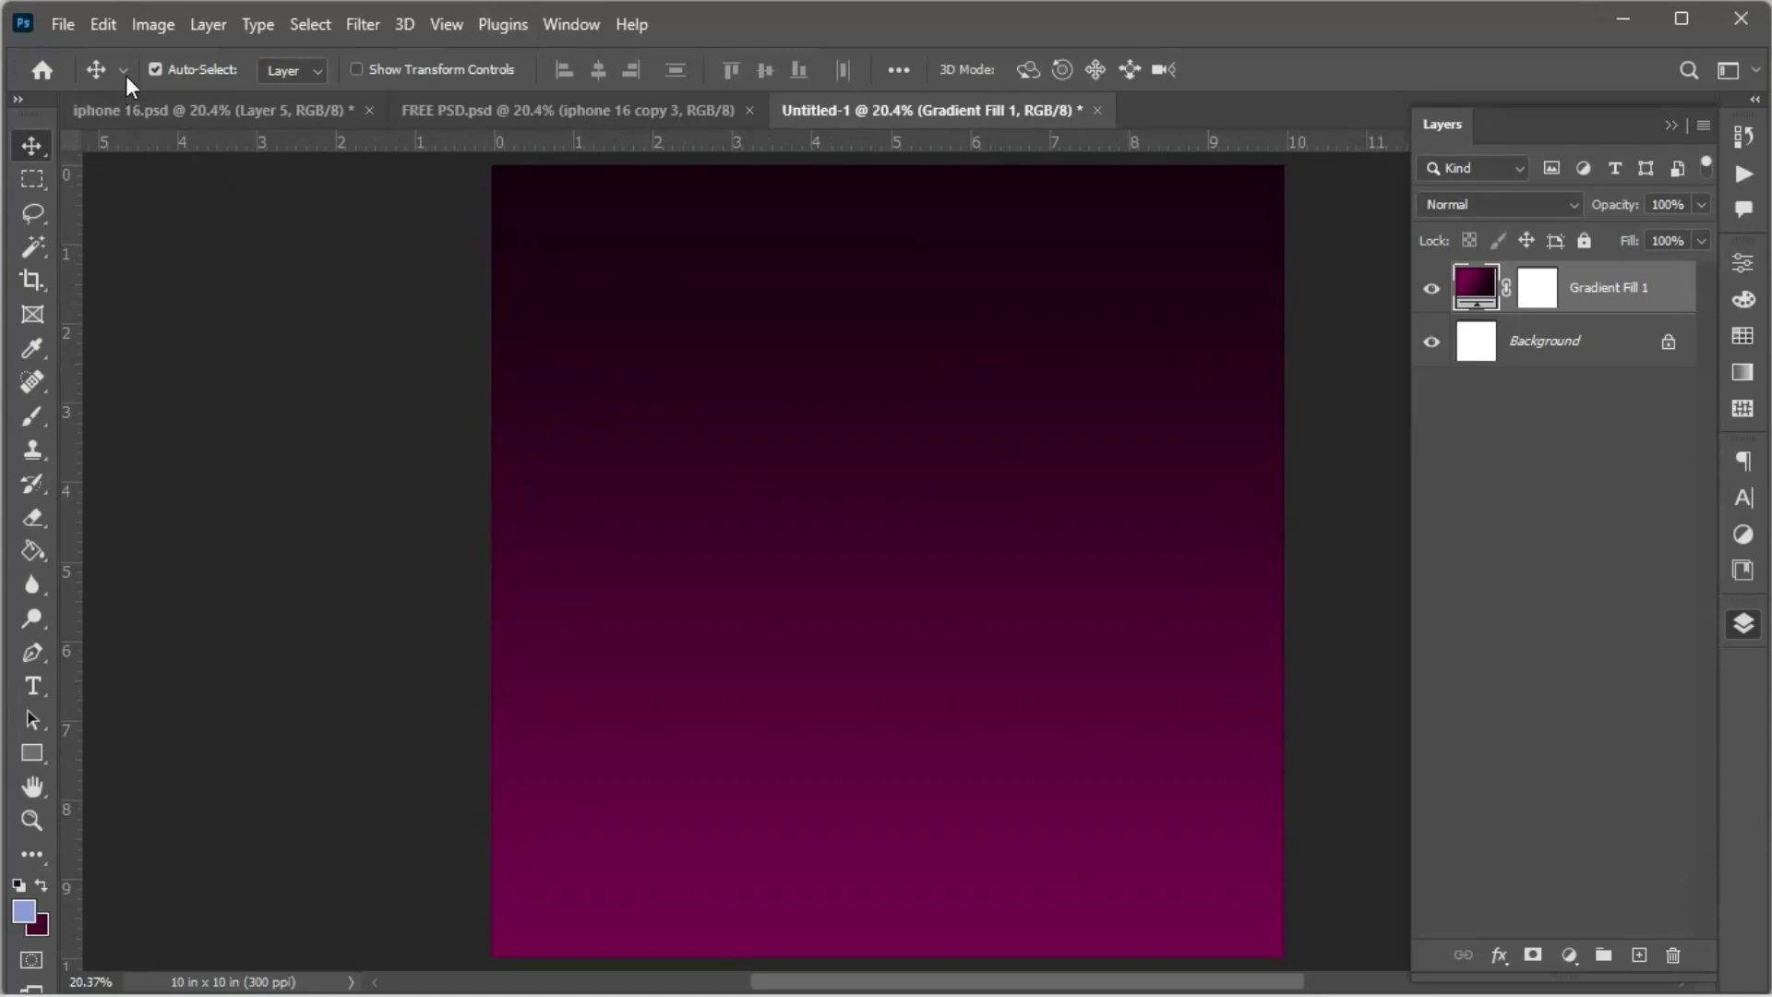
# Step: Place the IMG_3061 image from the Desktop as an embedded object in the document
pyautogui.click(63, 24)
pyautogui.click(203, 514)
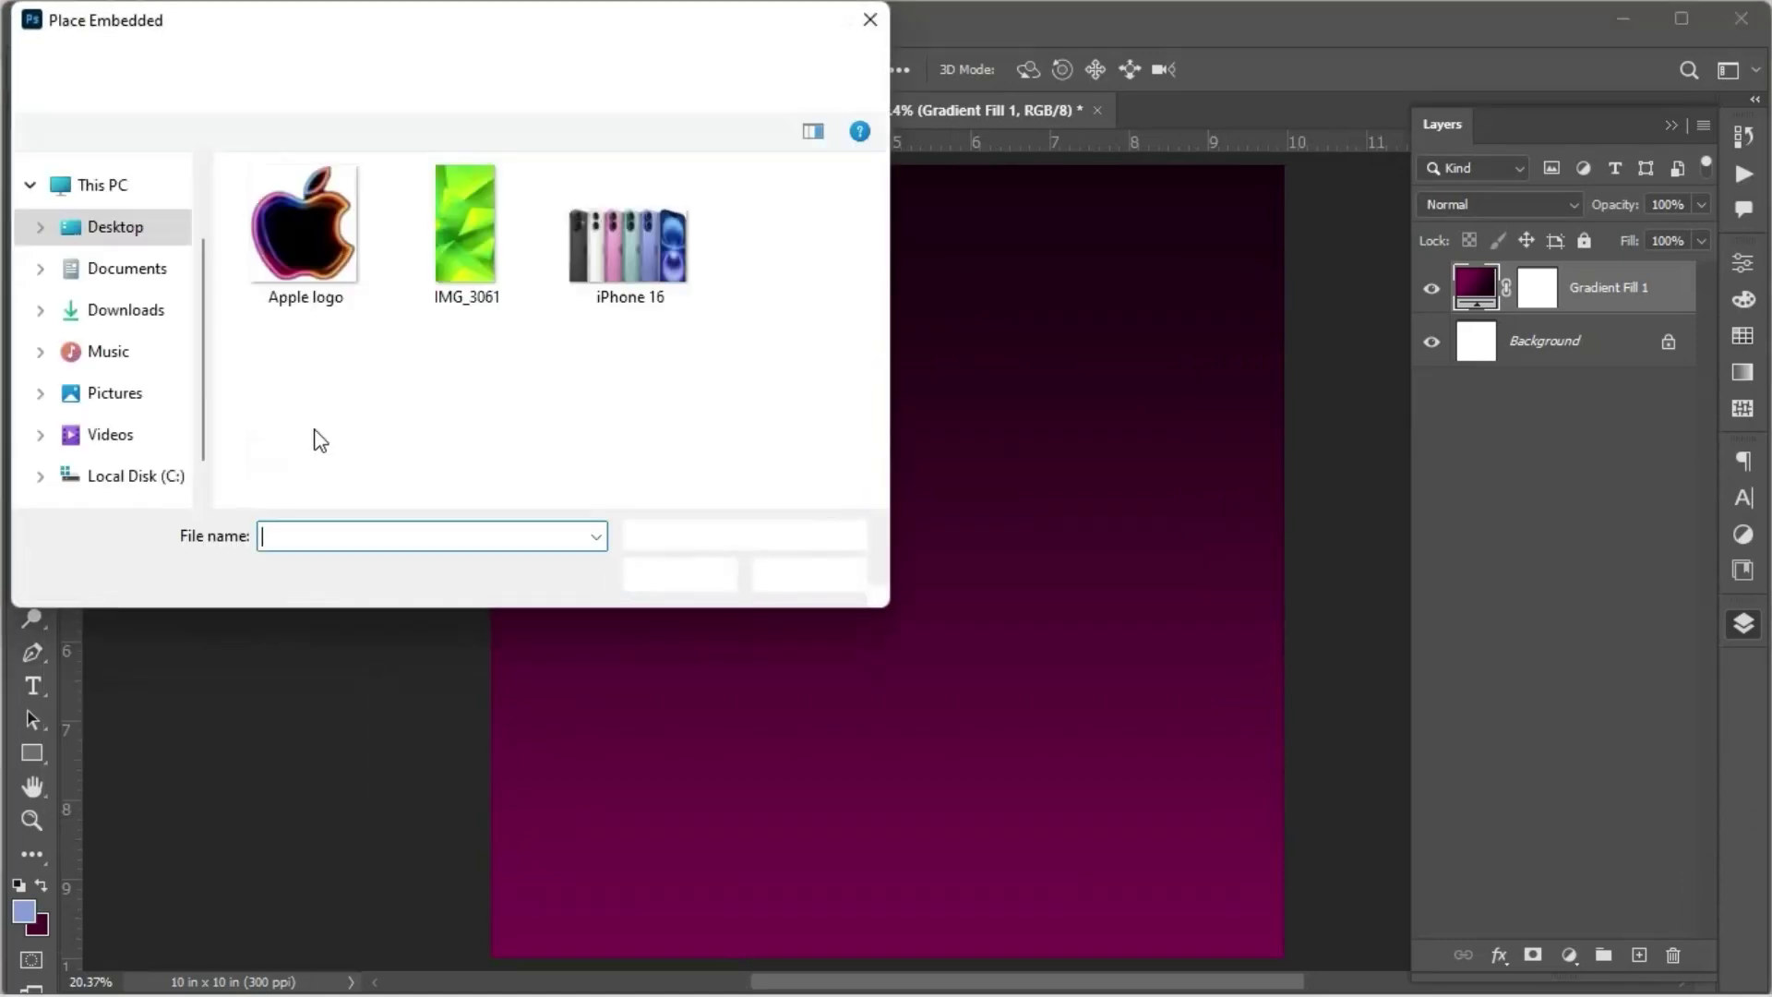
pyautogui.doubleClick(445, 271)
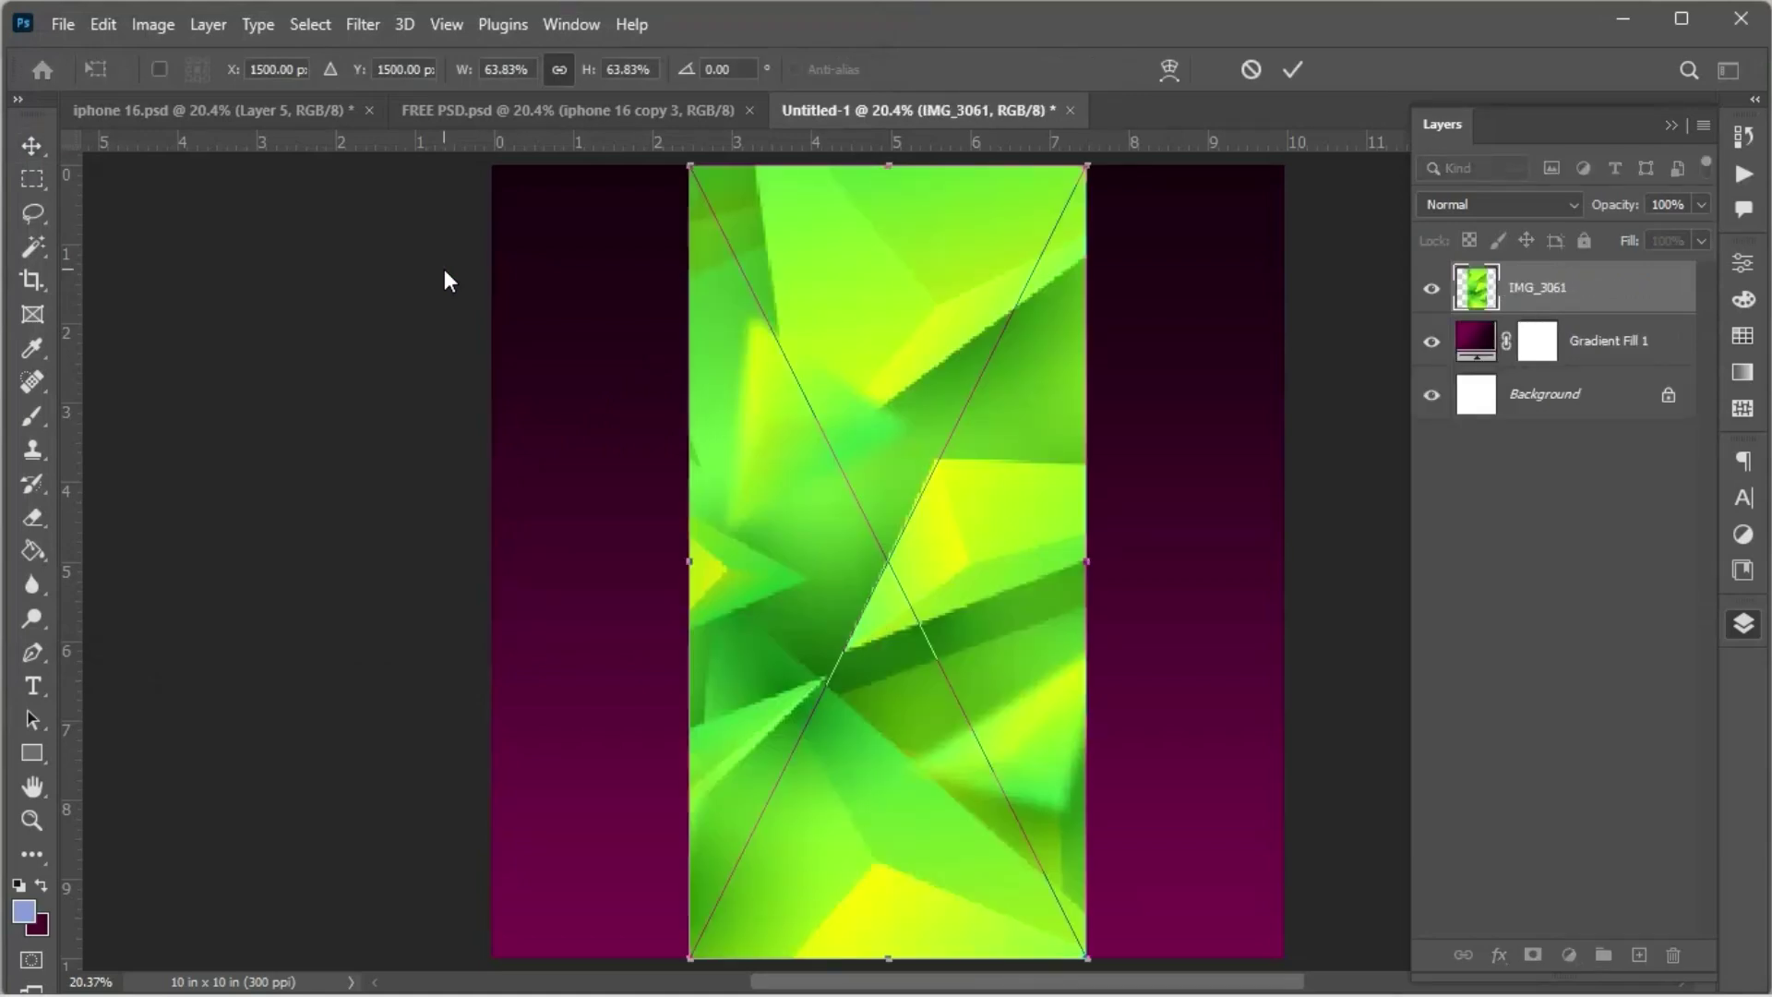
# Step: Enlarge the placed IMG_3061 image to about 88% and rotate it by -90°
pyautogui.hotkey('ctrl', '-')
pyautogui.scroll(-1, 1007, 643)
pyautogui.scroll(-1, 1006, 643)
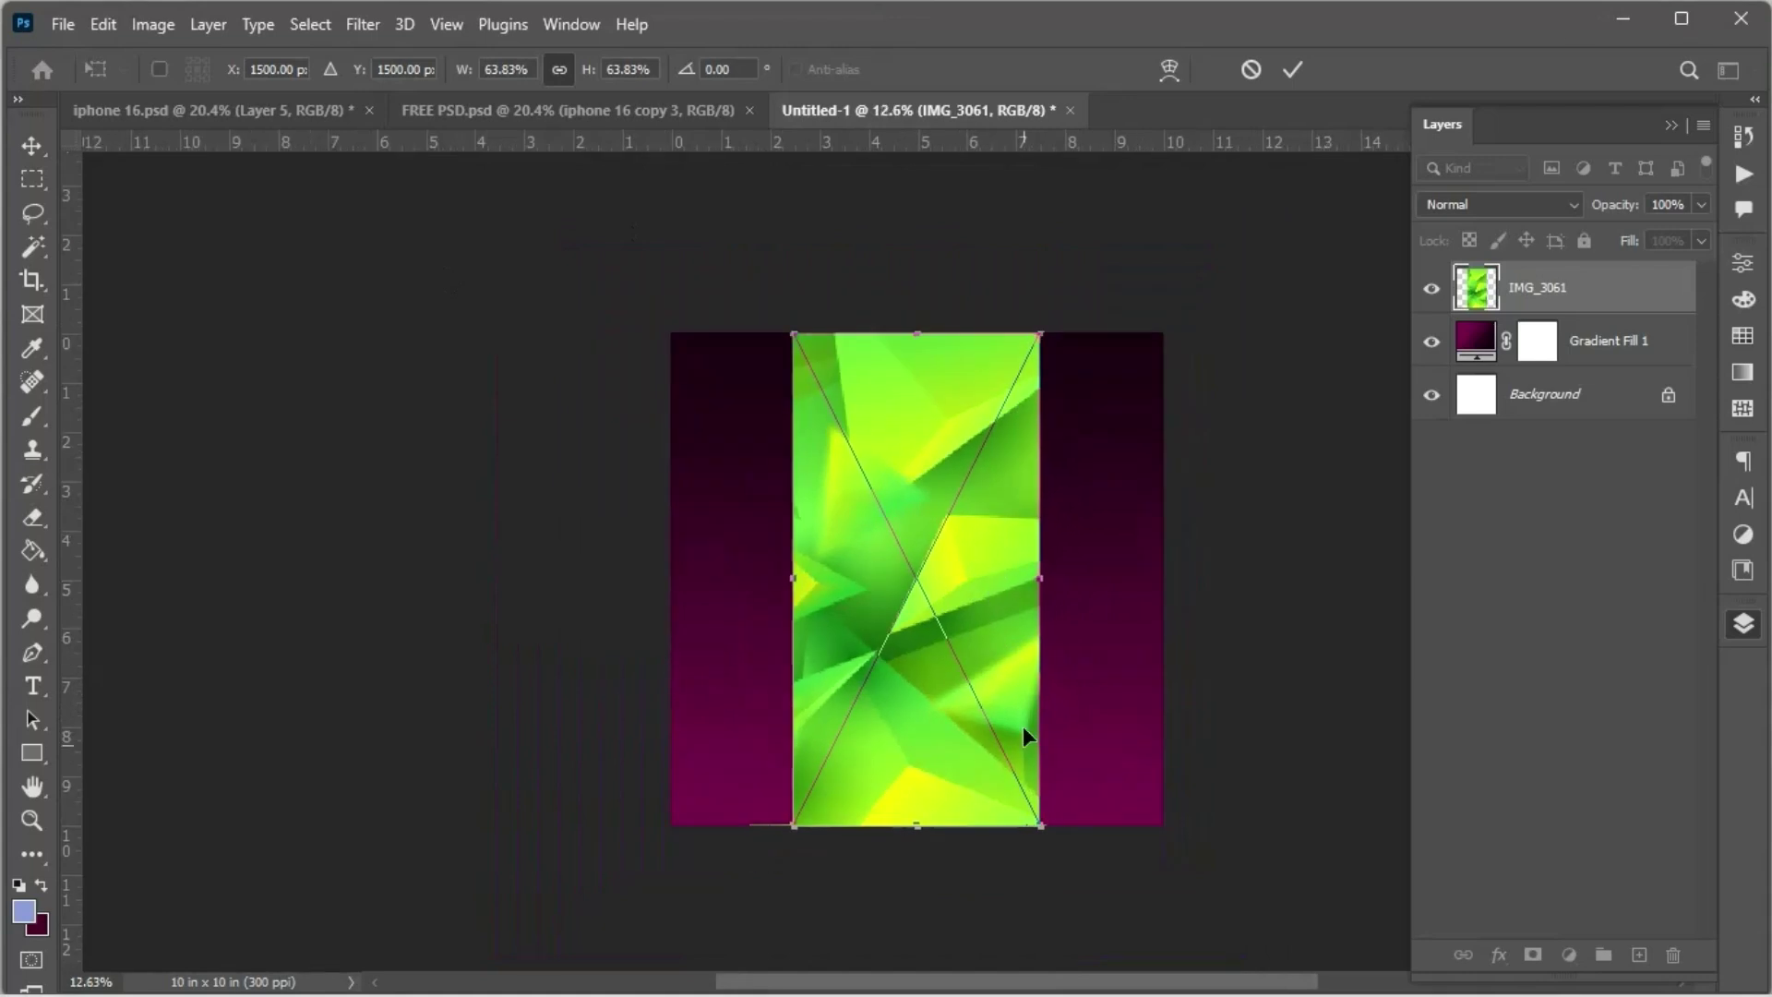
pyautogui.moveTo(1042, 827); pyautogui.dragTo(1112, 923)
pyautogui.scroll(-2, 1057, 759)
pyautogui.scroll(-3, 1057, 759)
pyautogui.moveTo(1080, 858); pyautogui.dragTo(1191, 514)
# Step: Scale the rotated image to about 139% and shift it sideways so it covers the whole canvas, then apply the transform
pyautogui.scroll(3, 1106, 690)
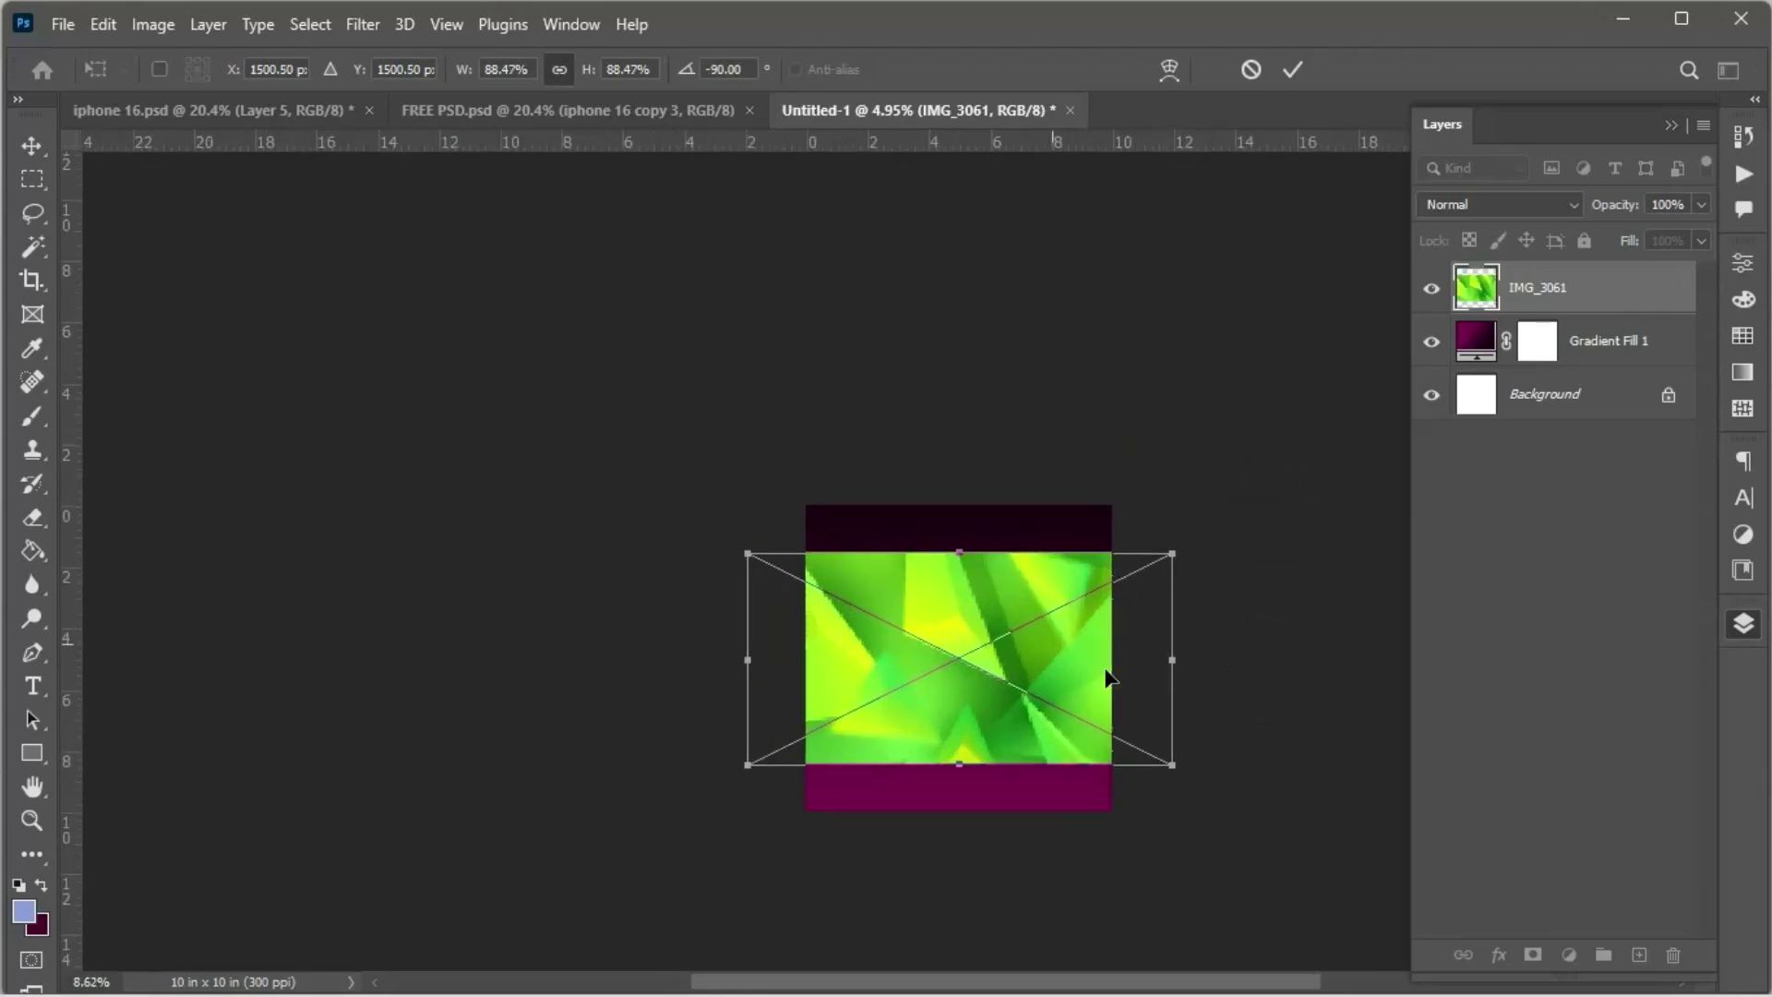
pyautogui.moveTo(1186, 775); pyautogui.dragTo(1239, 775)
pyautogui.moveTo(1216, 738); pyautogui.dragTo(1073, 739)
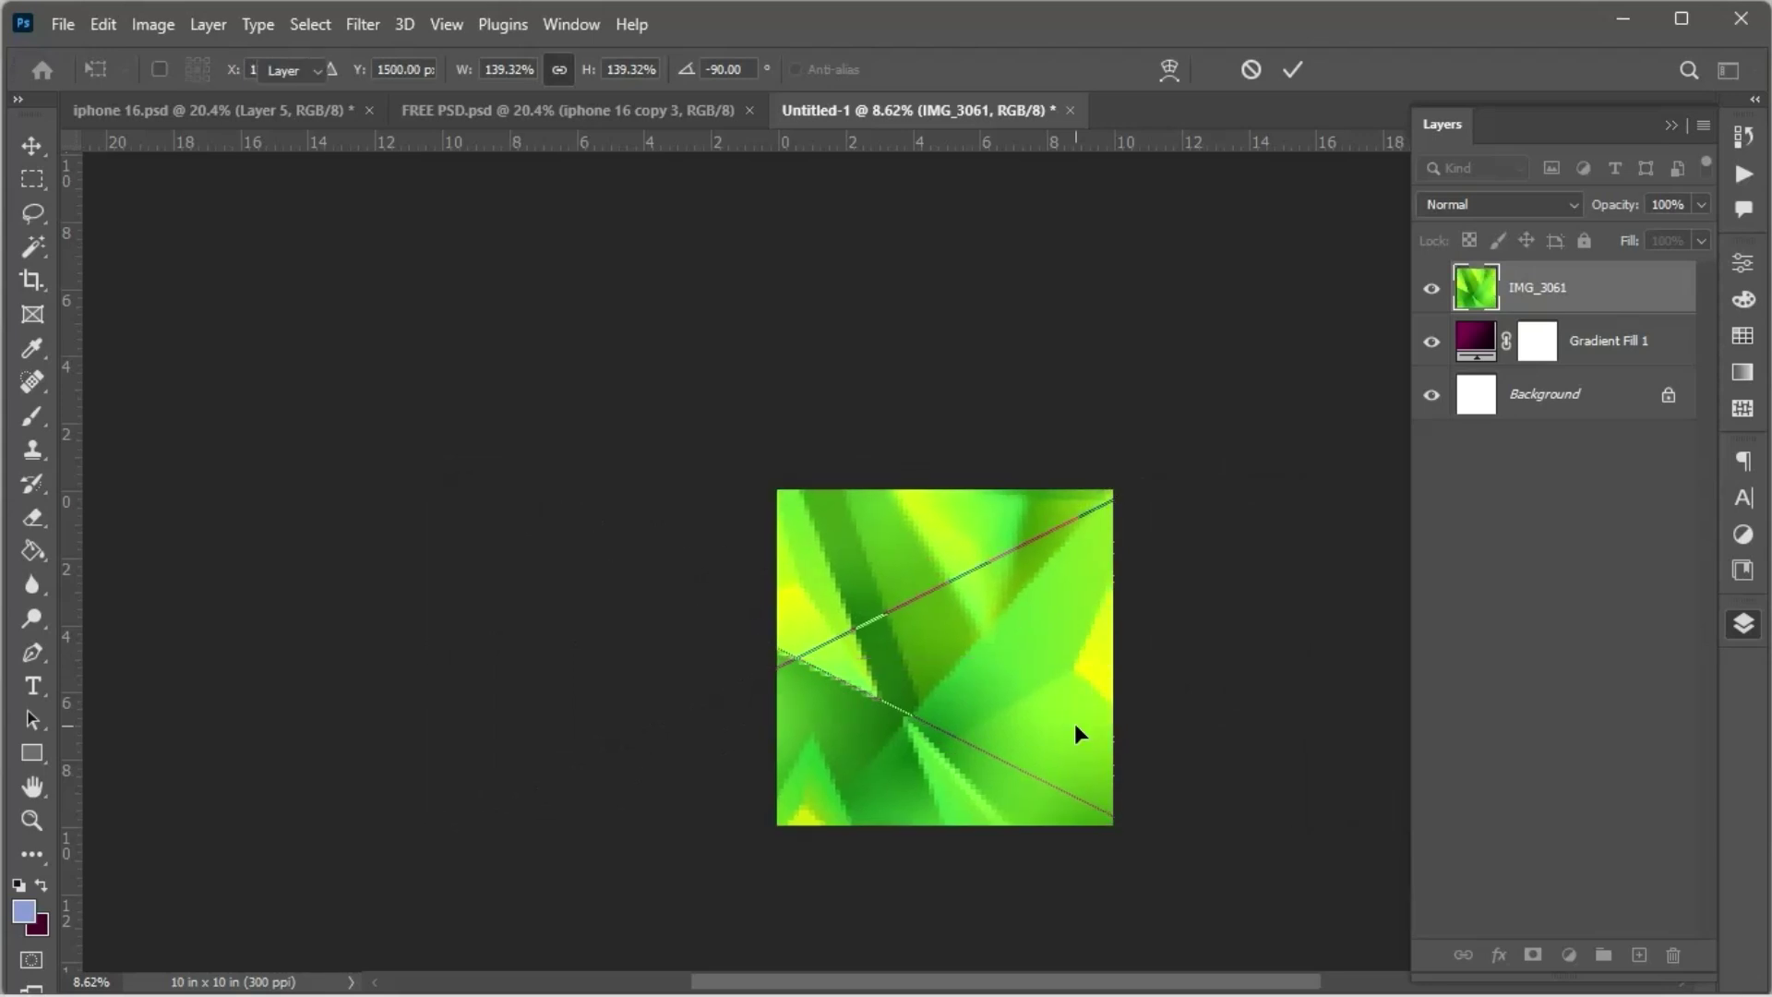
pyautogui.hotkey('ctrl', '0')
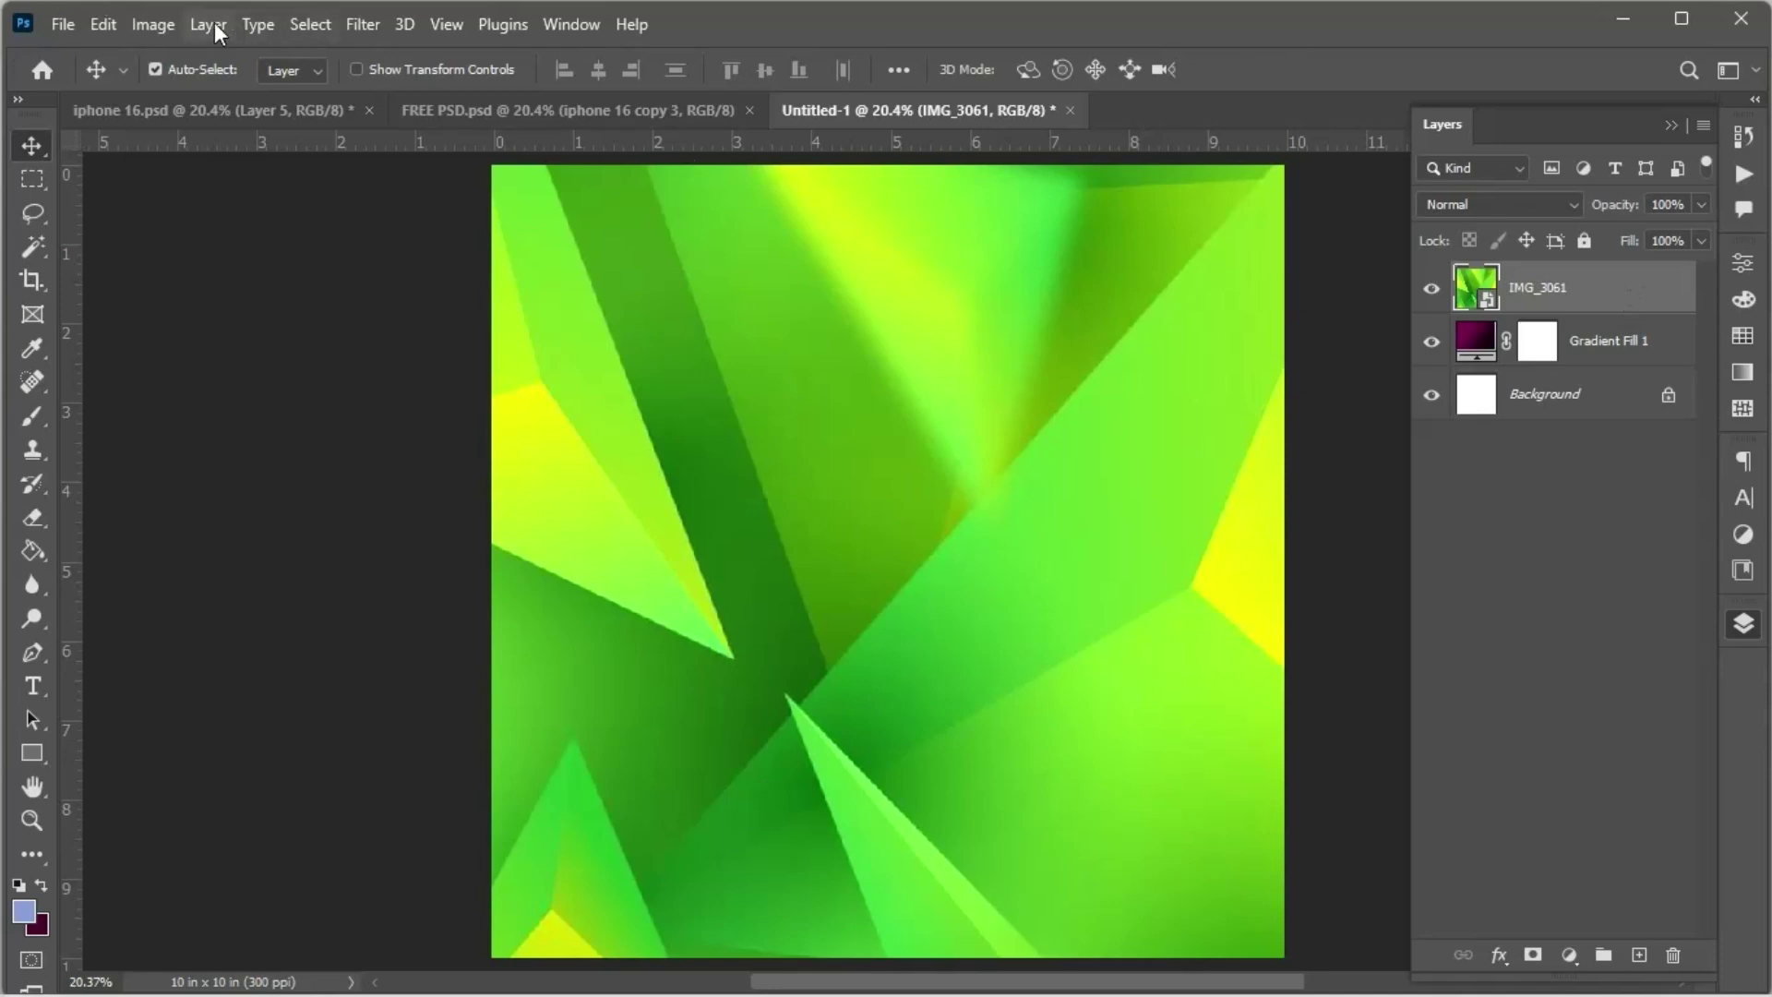
# Step: Desaturate the IMG_3061 layer with a Hue/Saturation adjustment, setting Saturation to -100
pyautogui.click(159, 25)
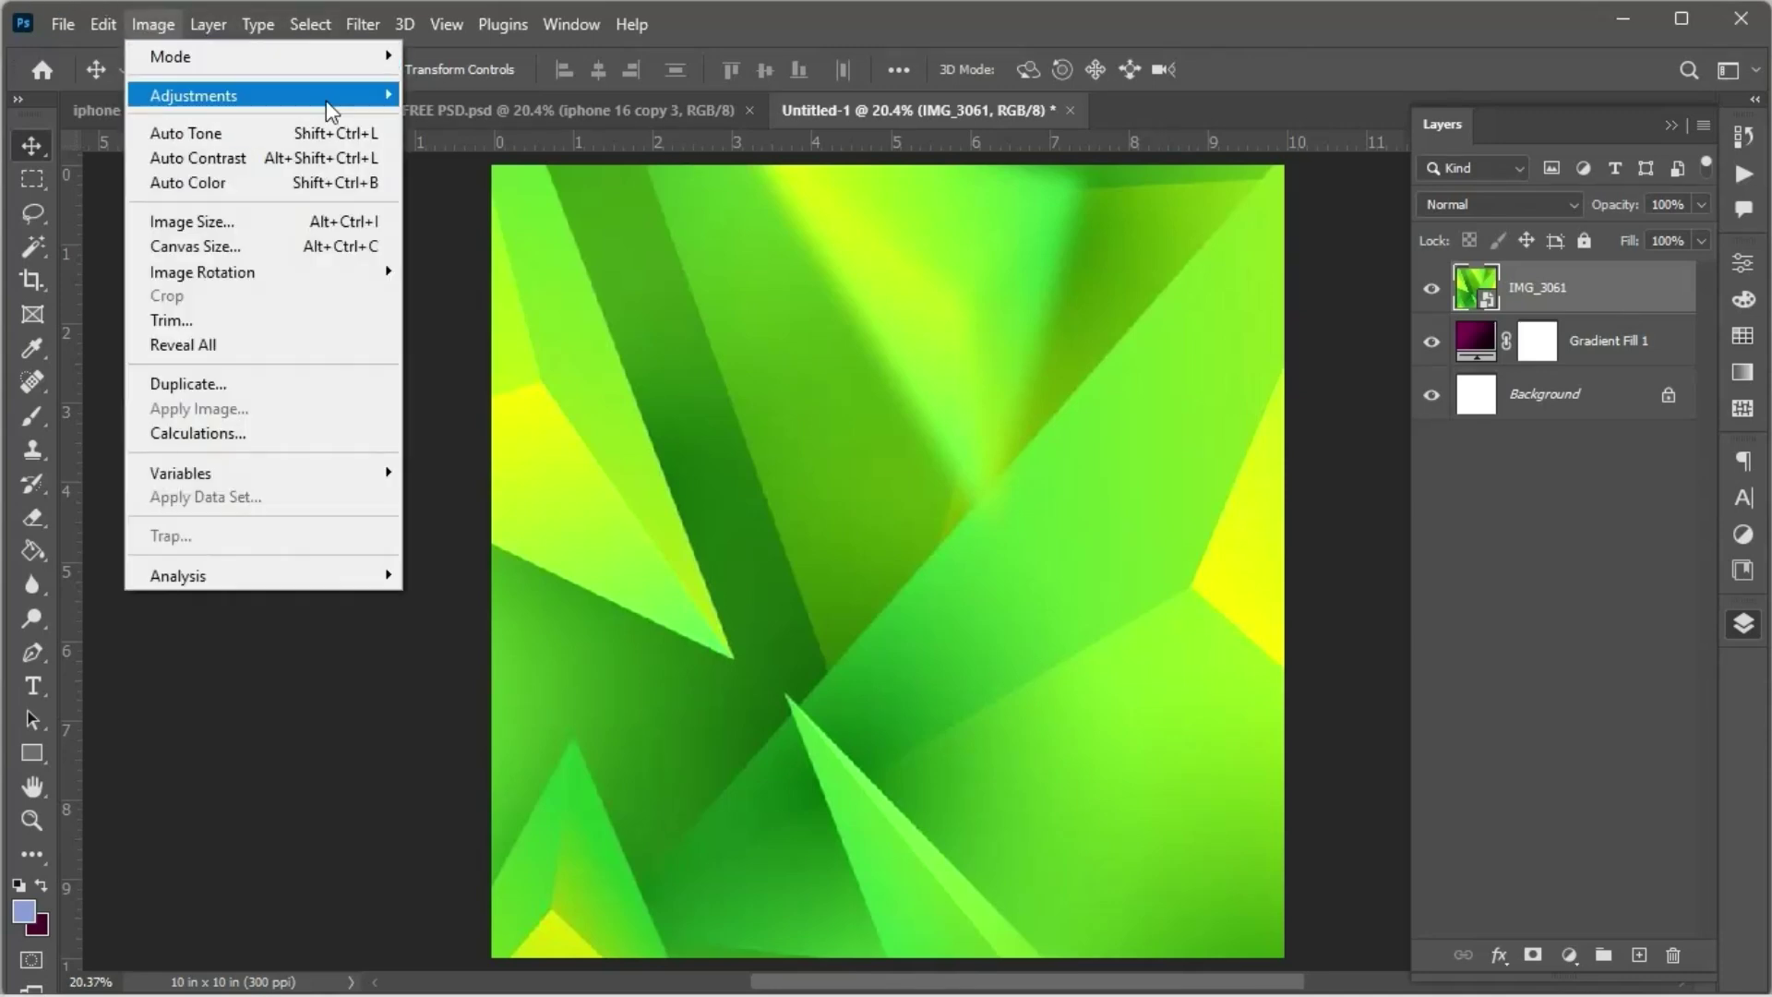
pyautogui.moveTo(333, 97)
pyautogui.click(574, 234)
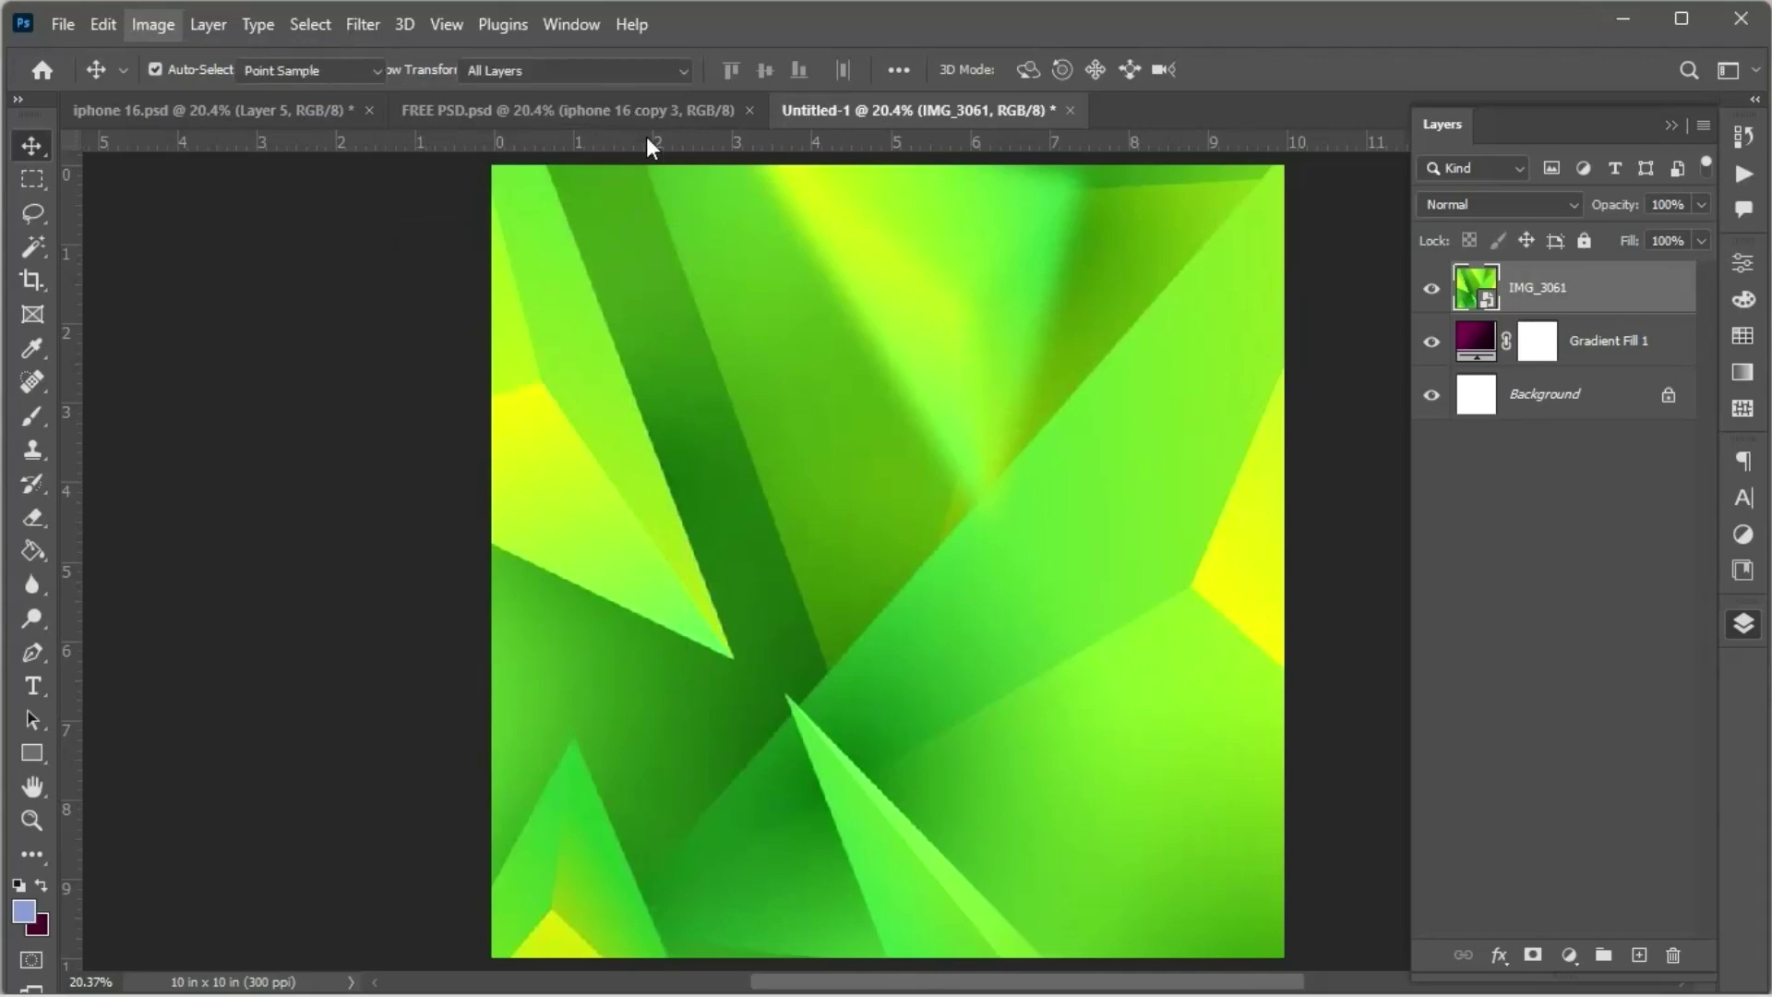
pyautogui.moveTo(798, 155); pyautogui.dragTo(1138, 131)
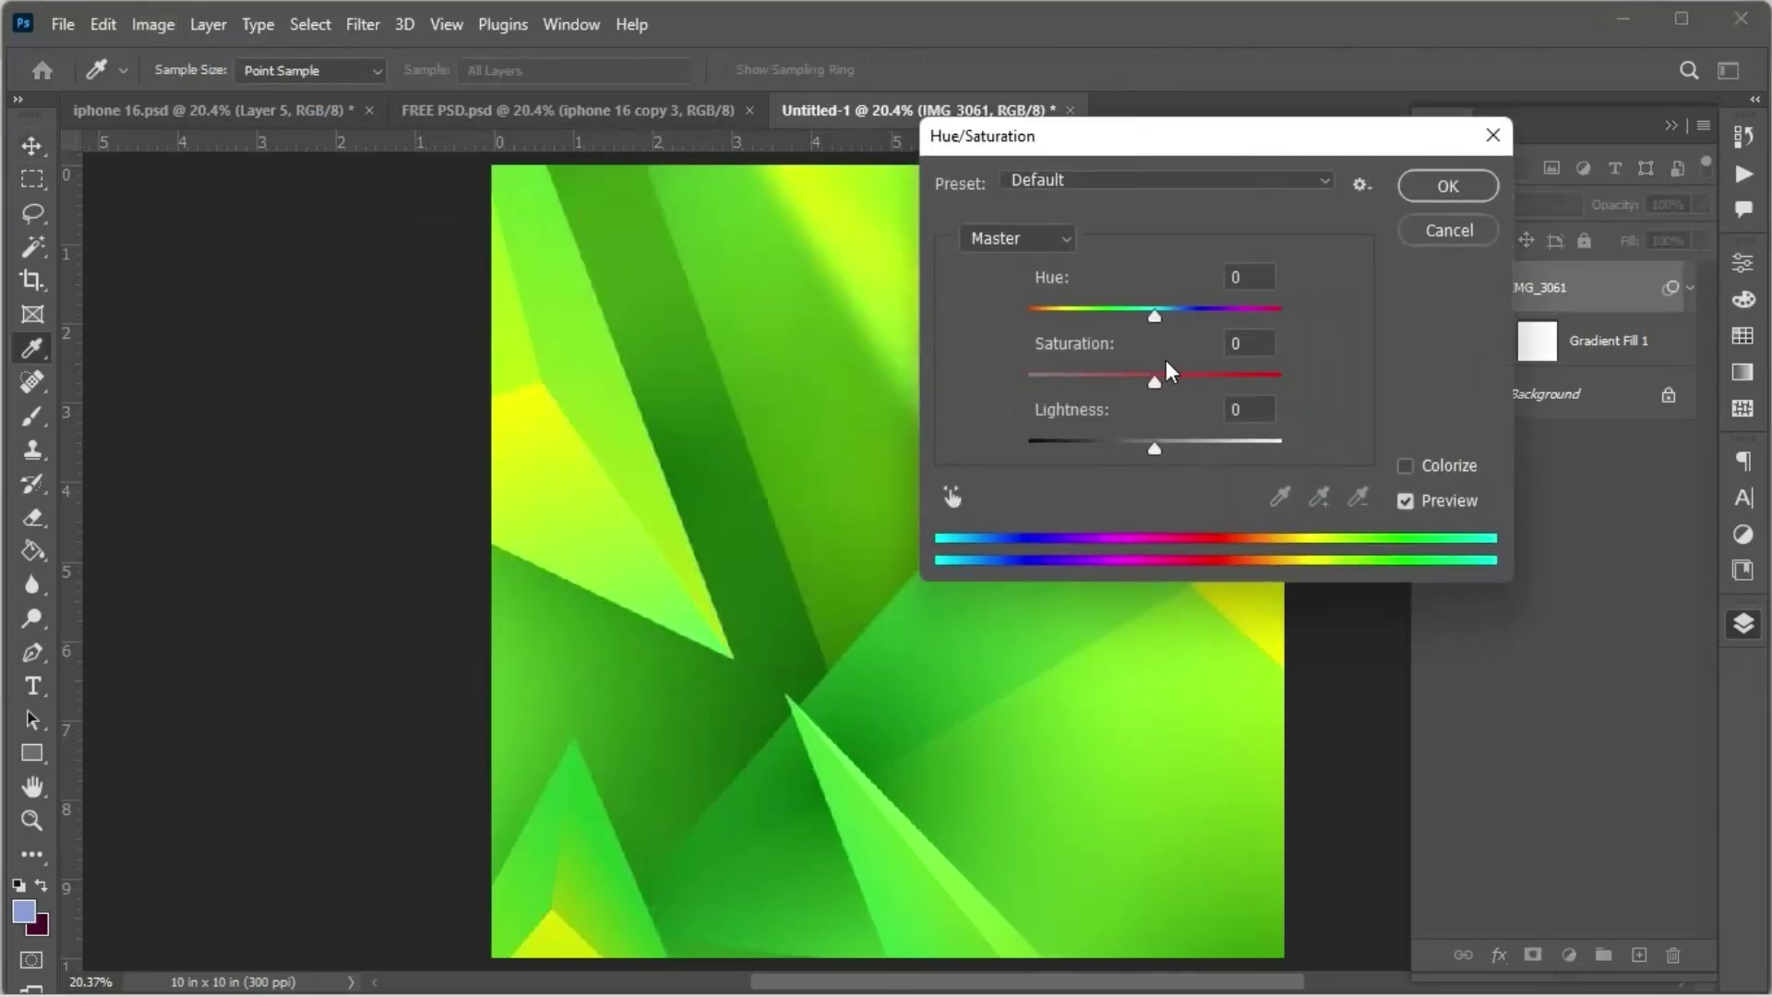
pyautogui.moveTo(1154, 382); pyautogui.dragTo(980, 382)
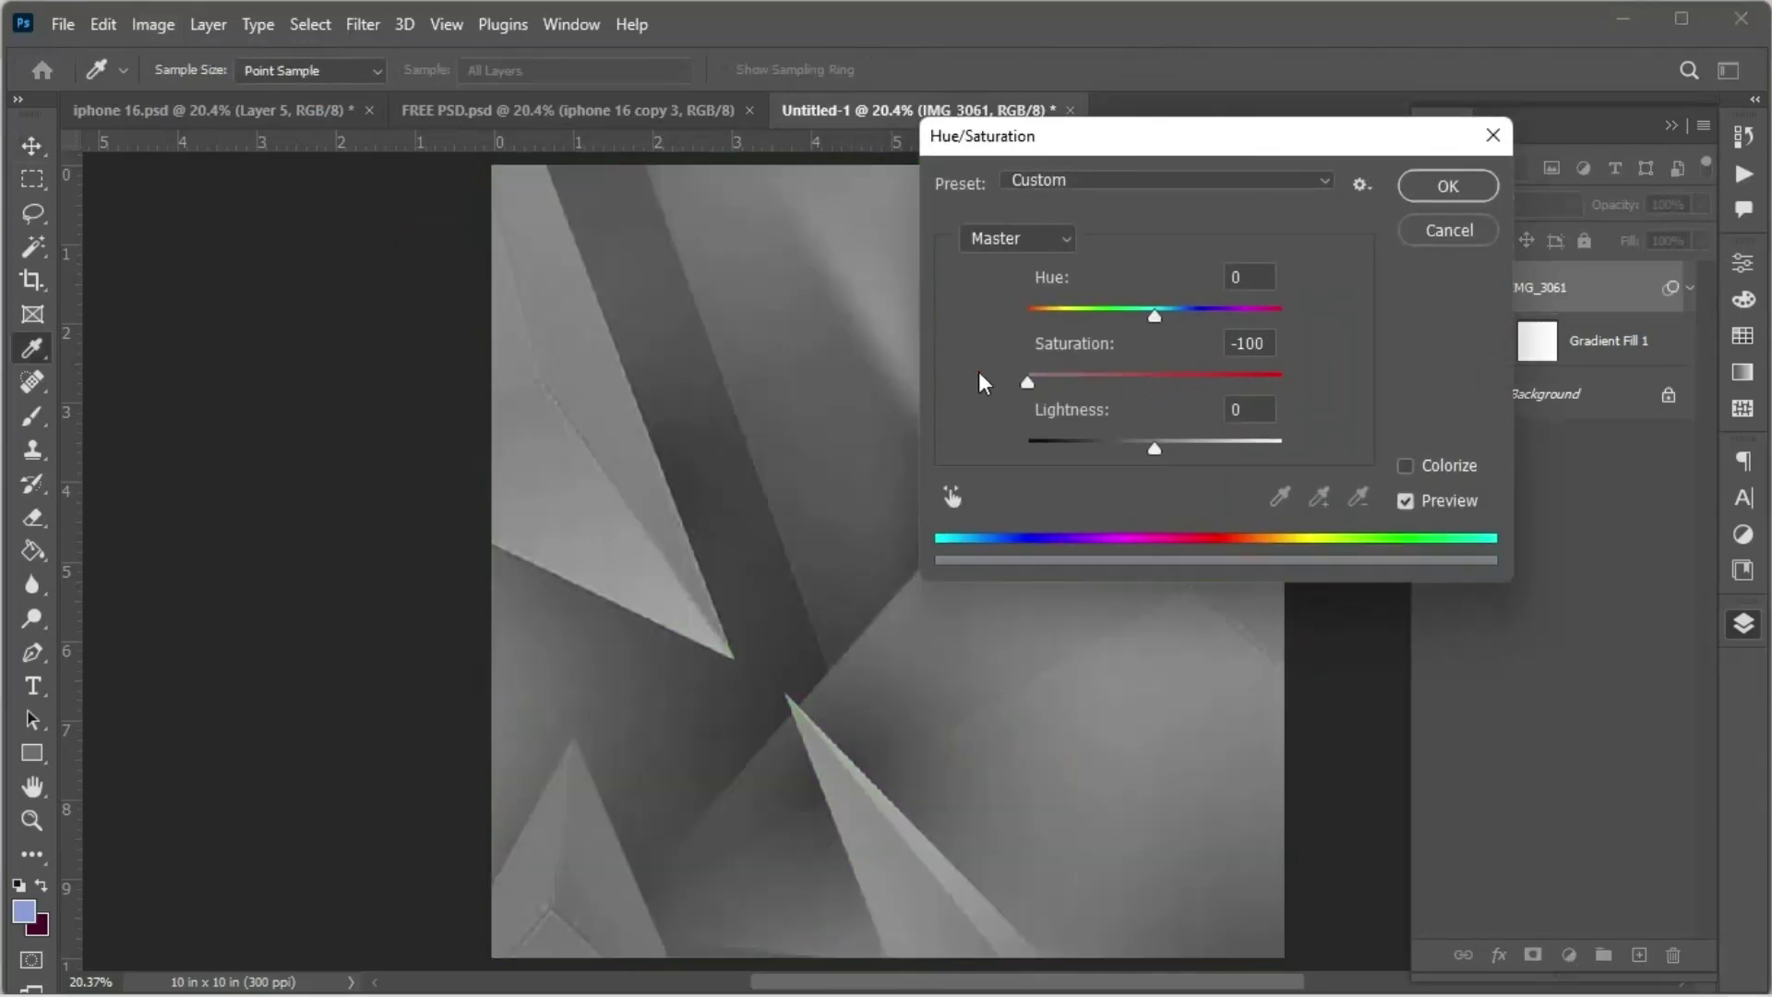
pyautogui.click(1442, 192)
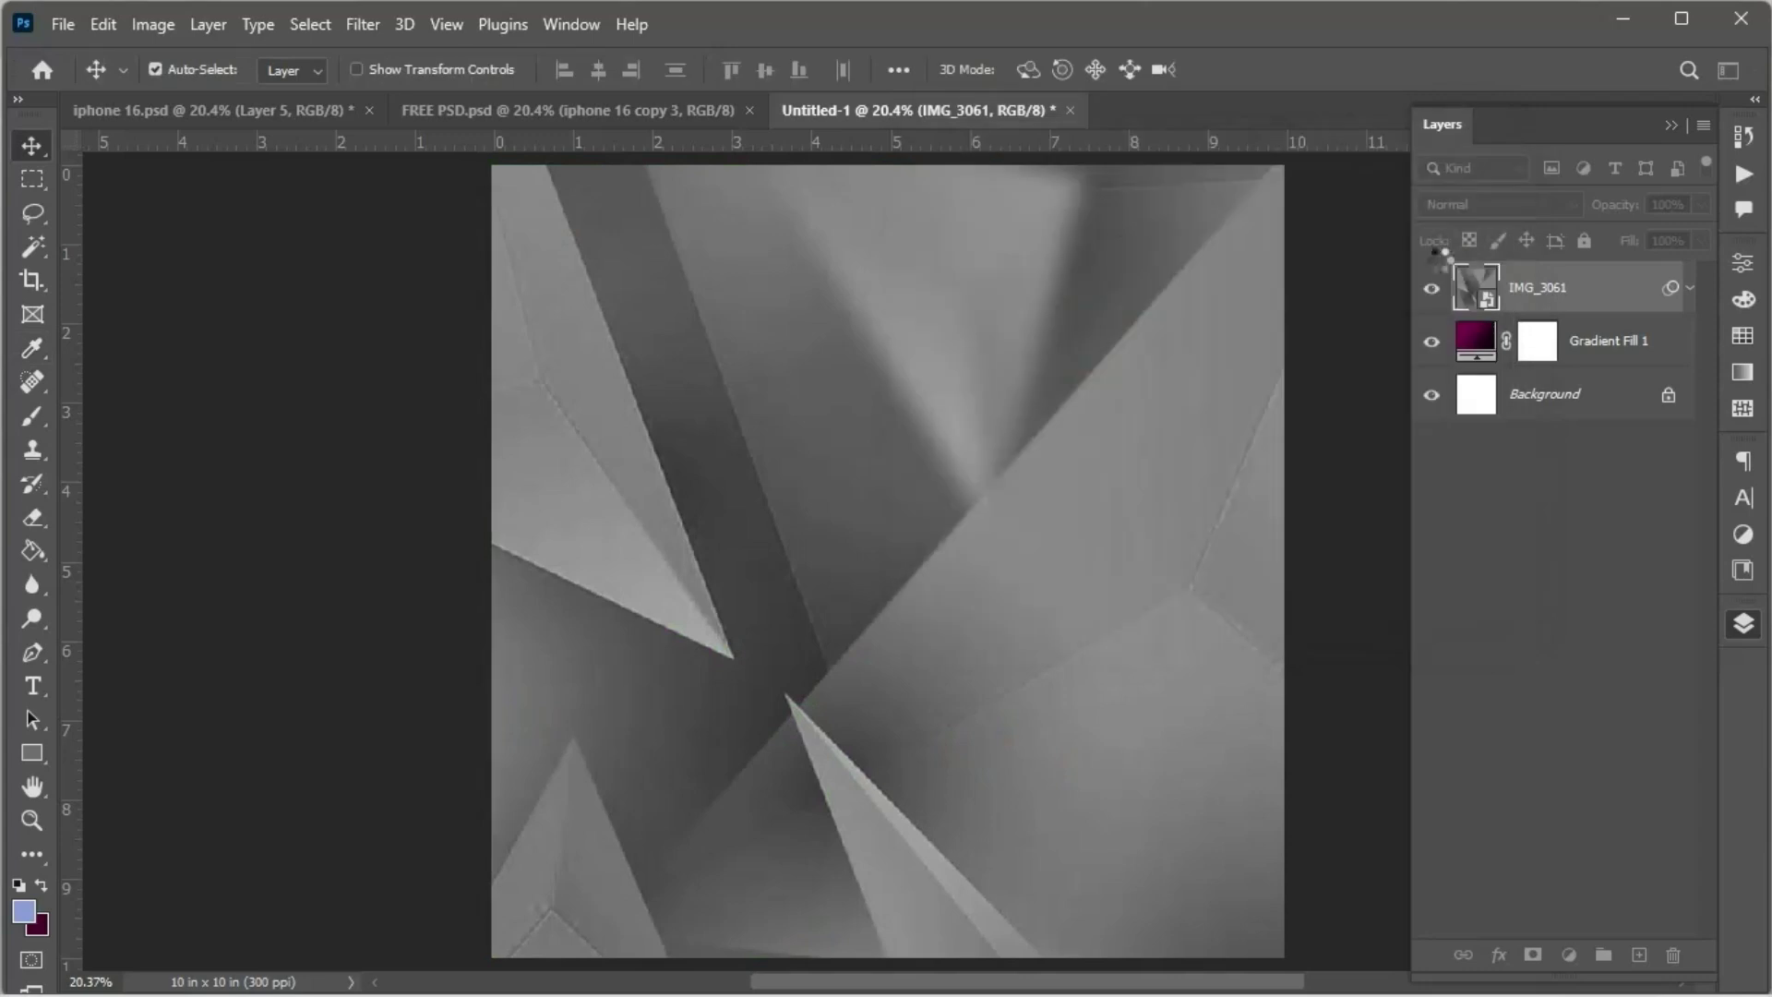
# Step: Set the IMG_3061 layer's blend mode to Soft Light
pyautogui.rightClick(1585, 289)
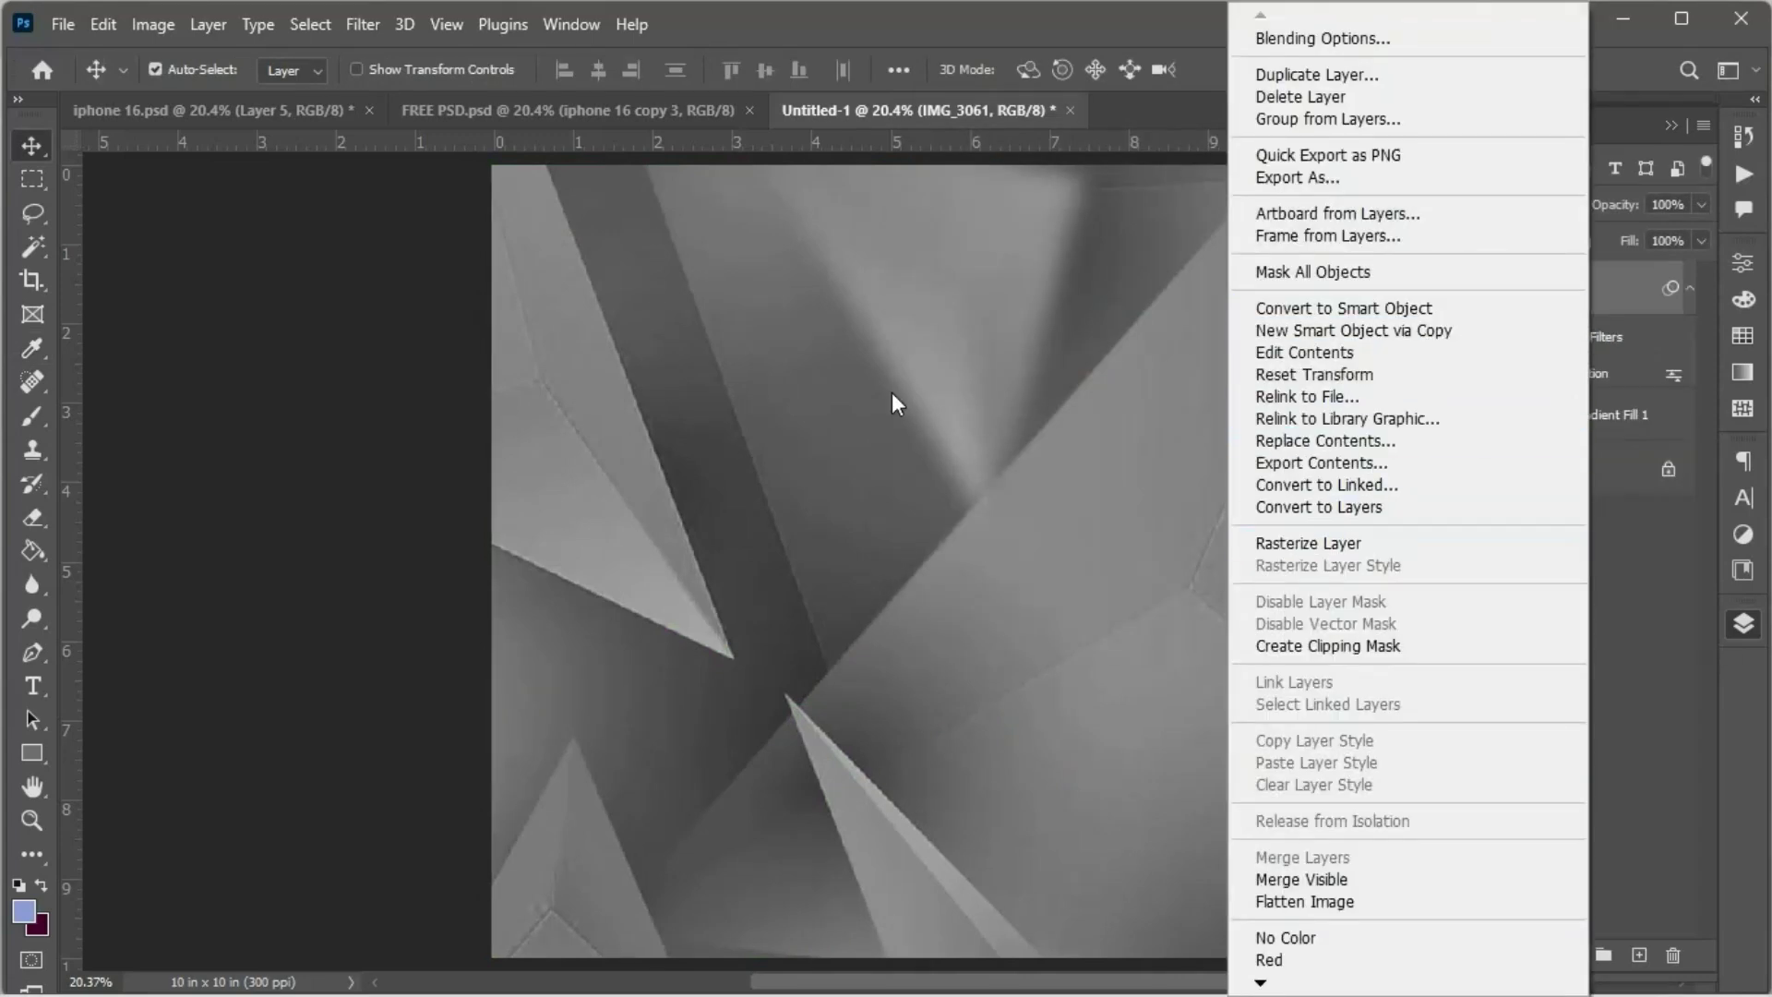
pyautogui.click(1133, 114)
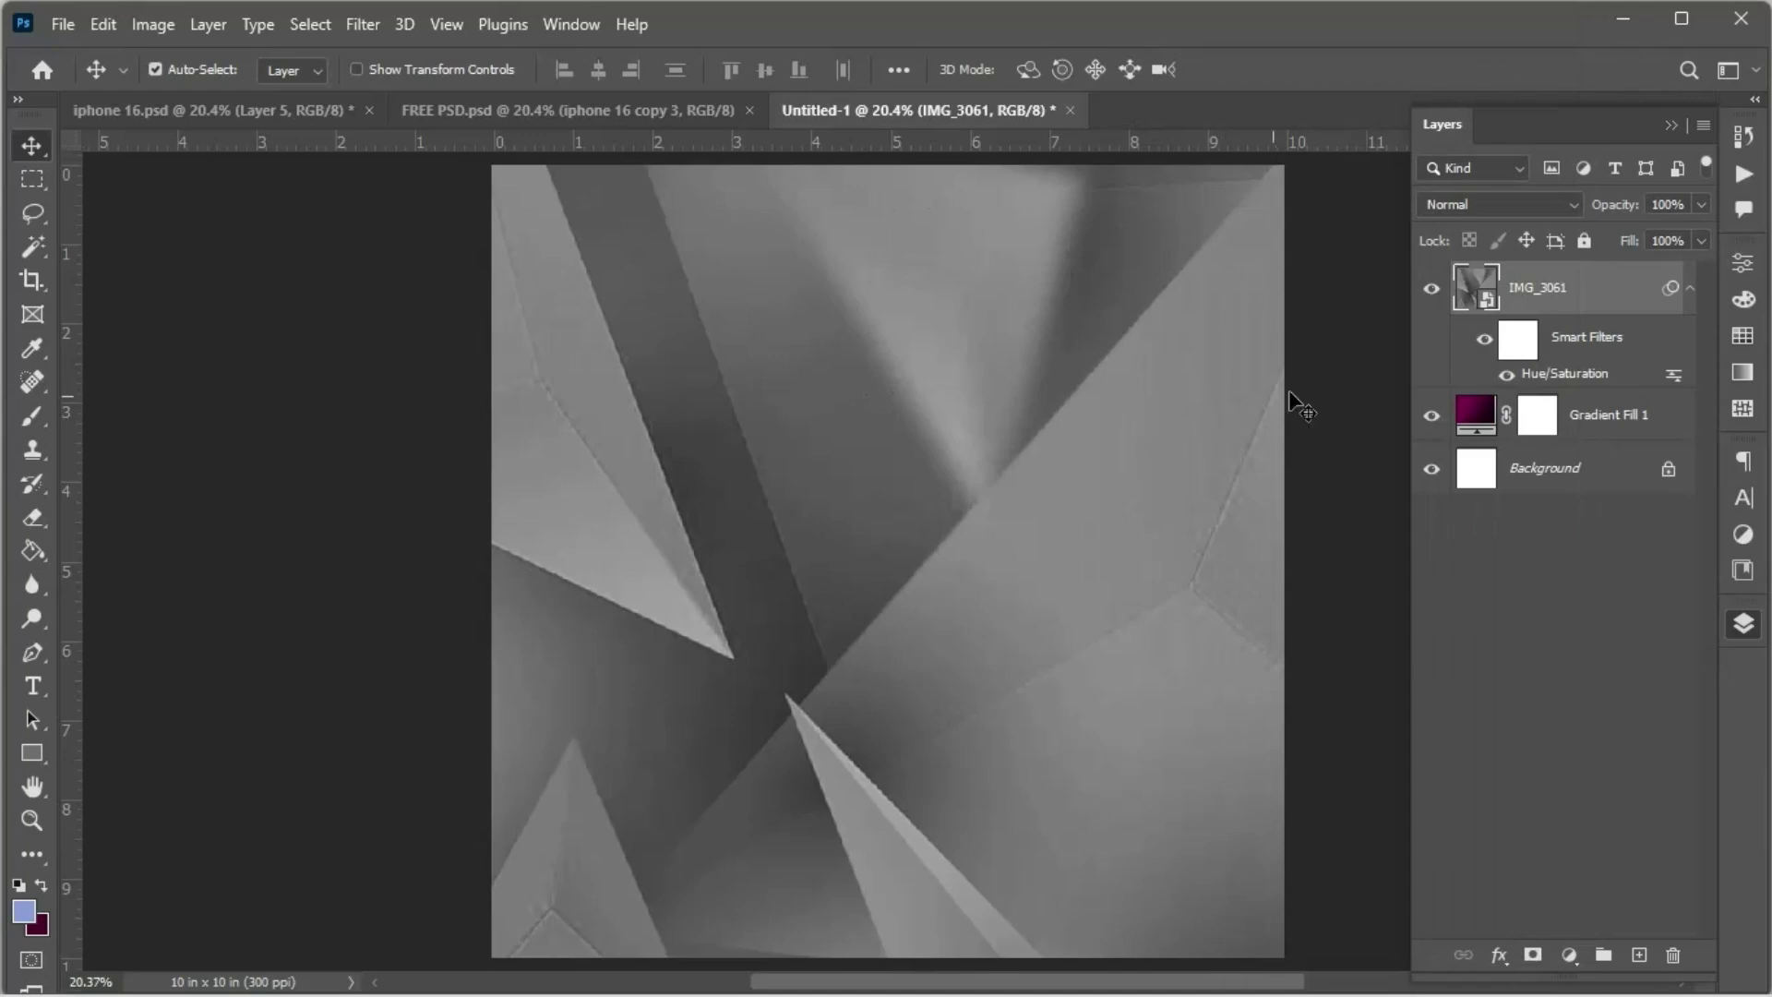
pyautogui.click(1457, 207)
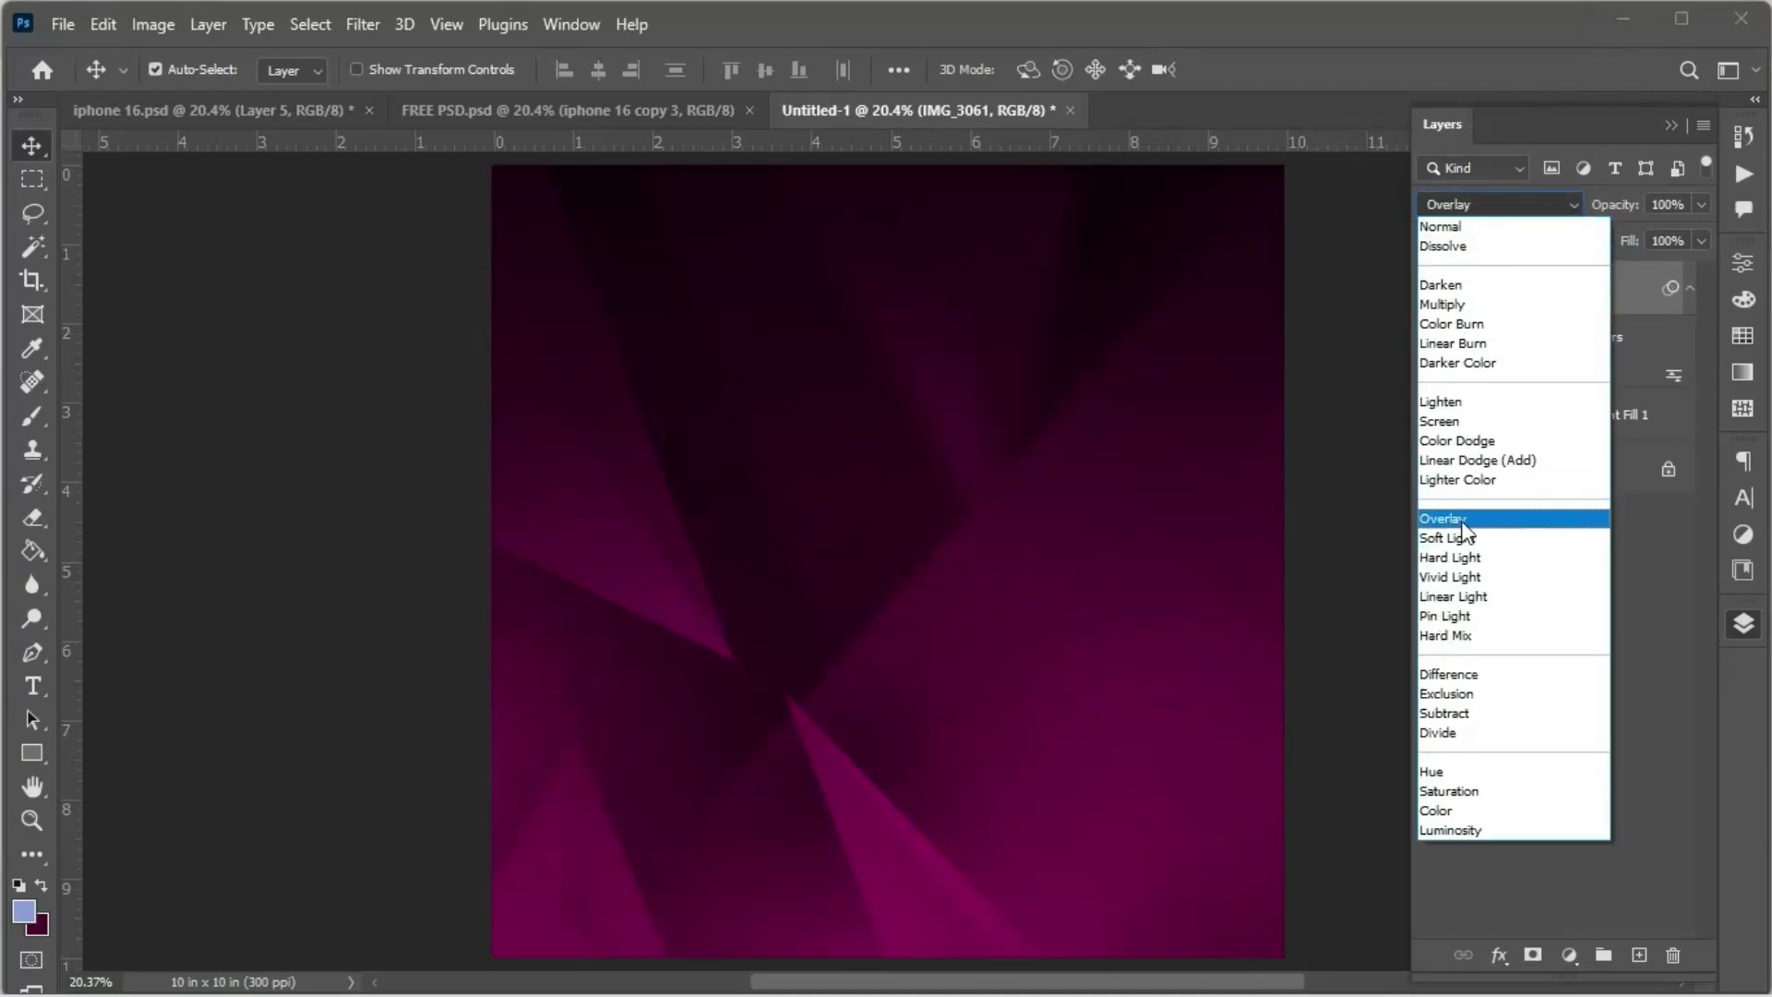
pyautogui.click(1464, 538)
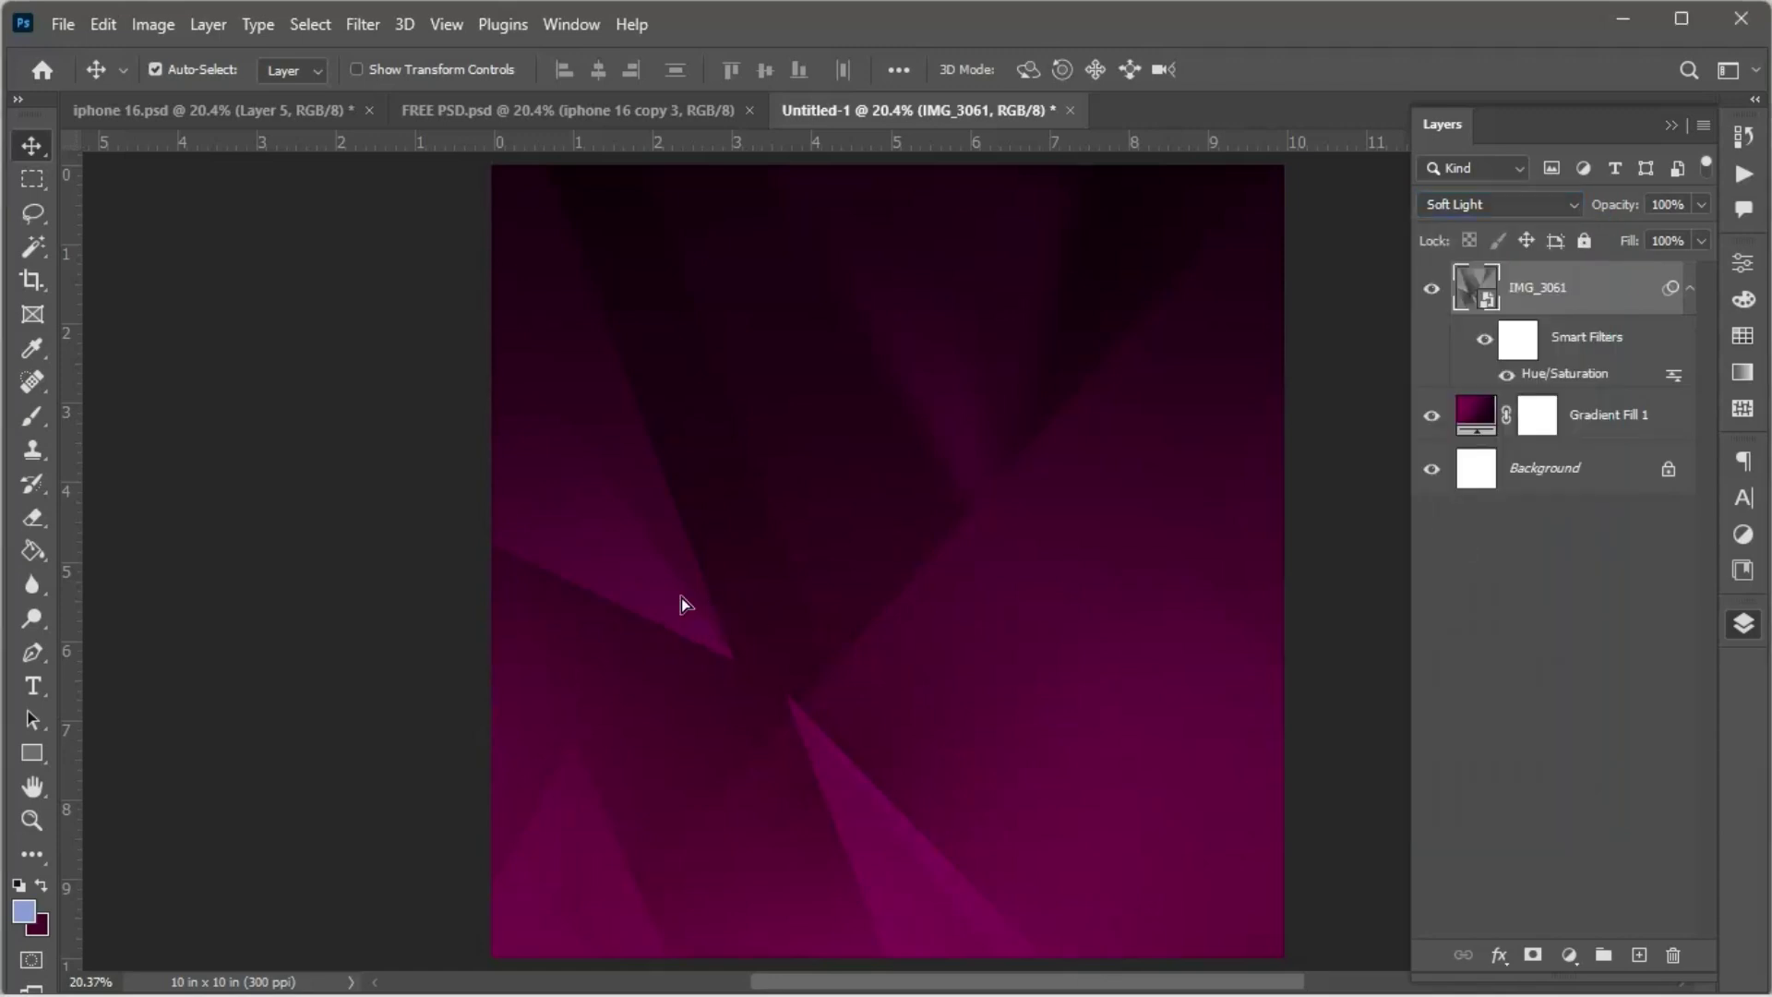
# Step: Nudge the IMG_3061 texture up and back down to try out its position over the gradient
pyautogui.hotkey('shift', 'Up')
pyautogui.hotkey('shift', 'Up')
pyautogui.hotkey('shift', 'Up')
pyautogui.hotkey('shift', 'Up')
pyautogui.hotkey('shift', 'Up')
pyautogui.hotkey('shift', 'Up')
pyautogui.hotkey('shift', 'Up')
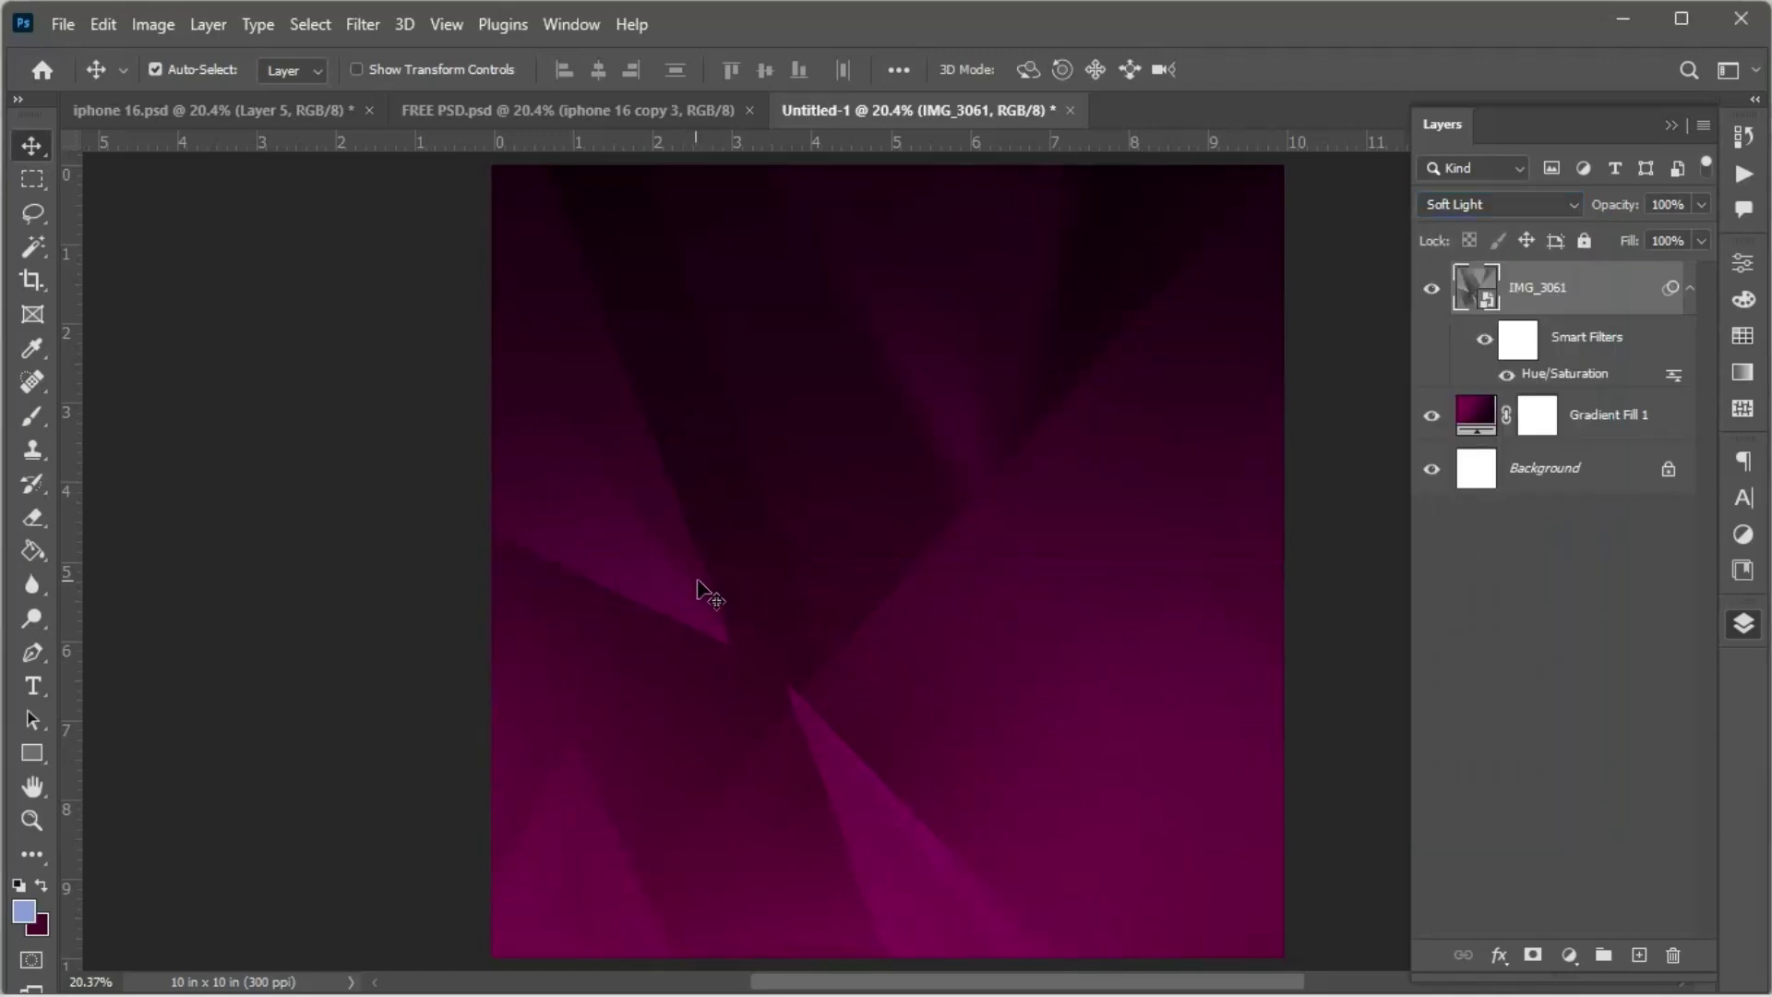
pyautogui.hotkey('shift', 'Down')
pyautogui.hotkey('shift', 'Down')
pyautogui.hotkey('shift', 'Down')
pyautogui.hotkey('shift', 'Down')
pyautogui.hotkey('shift', 'Down')
pyautogui.hotkey('shift', 'Down')
pyautogui.hotkey('shift', 'Down')
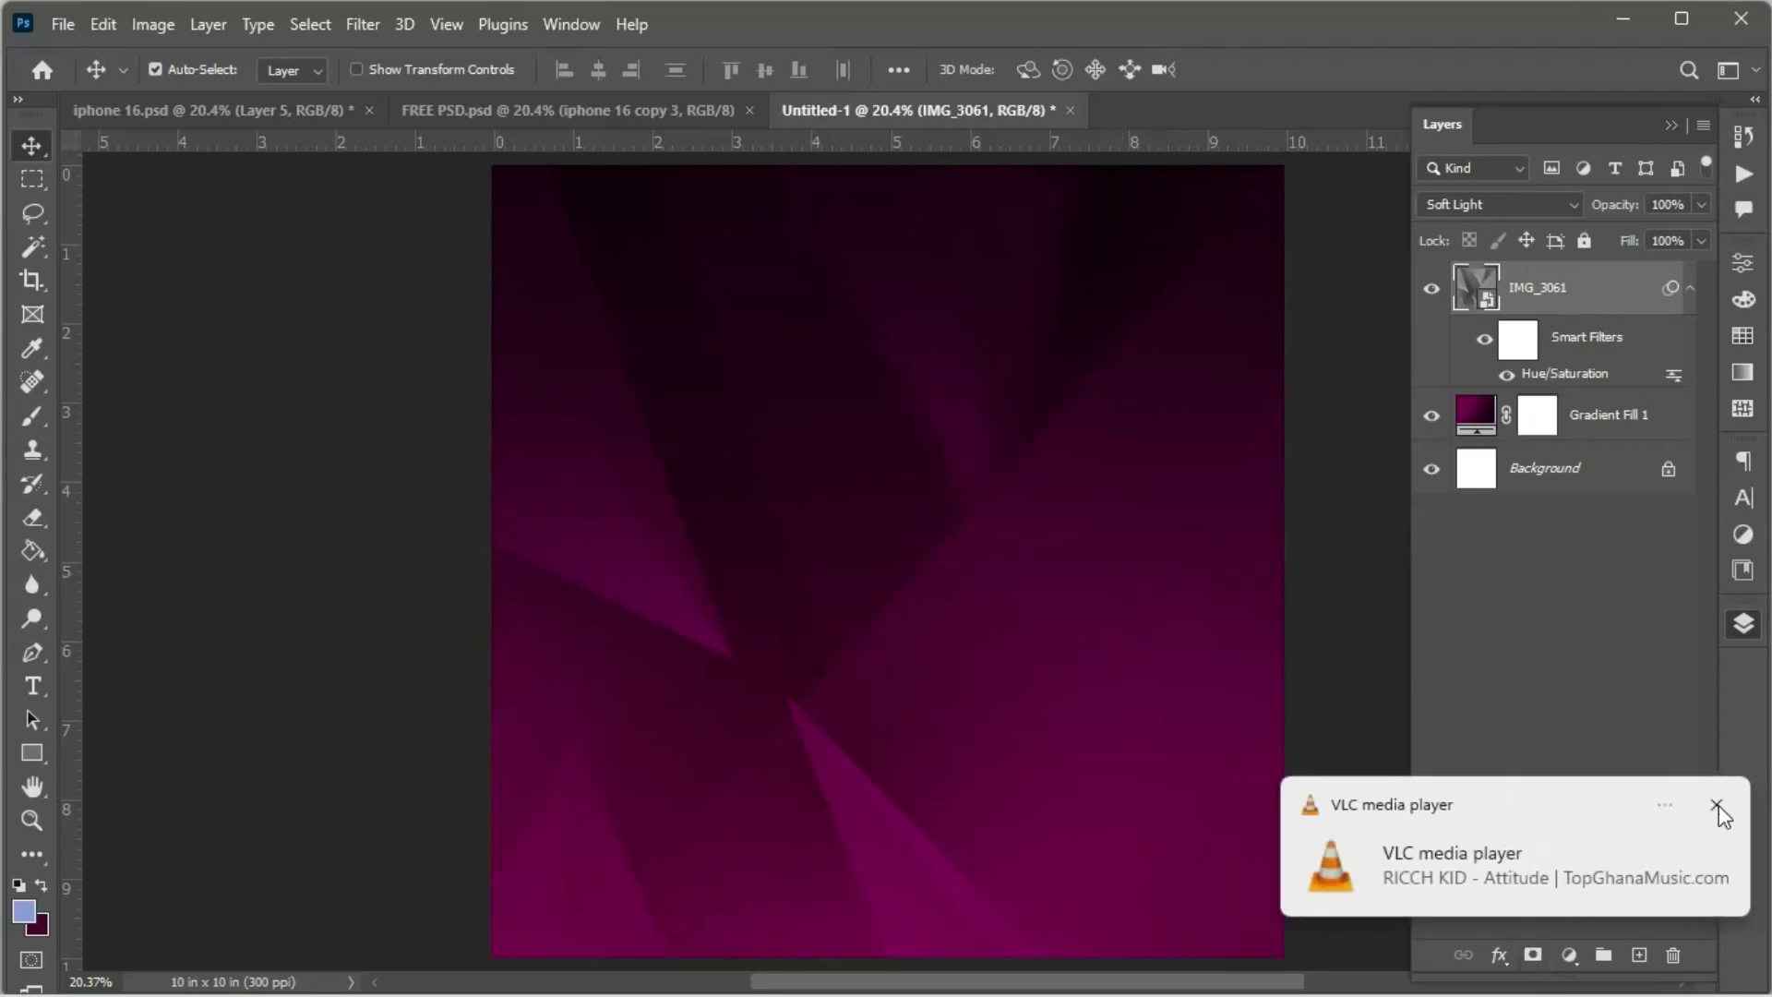
# Step: Dismiss the media player notification and add a white layer mask to the IMG_3061 layer
pyautogui.click(1717, 807)
pyautogui.click(1533, 954)
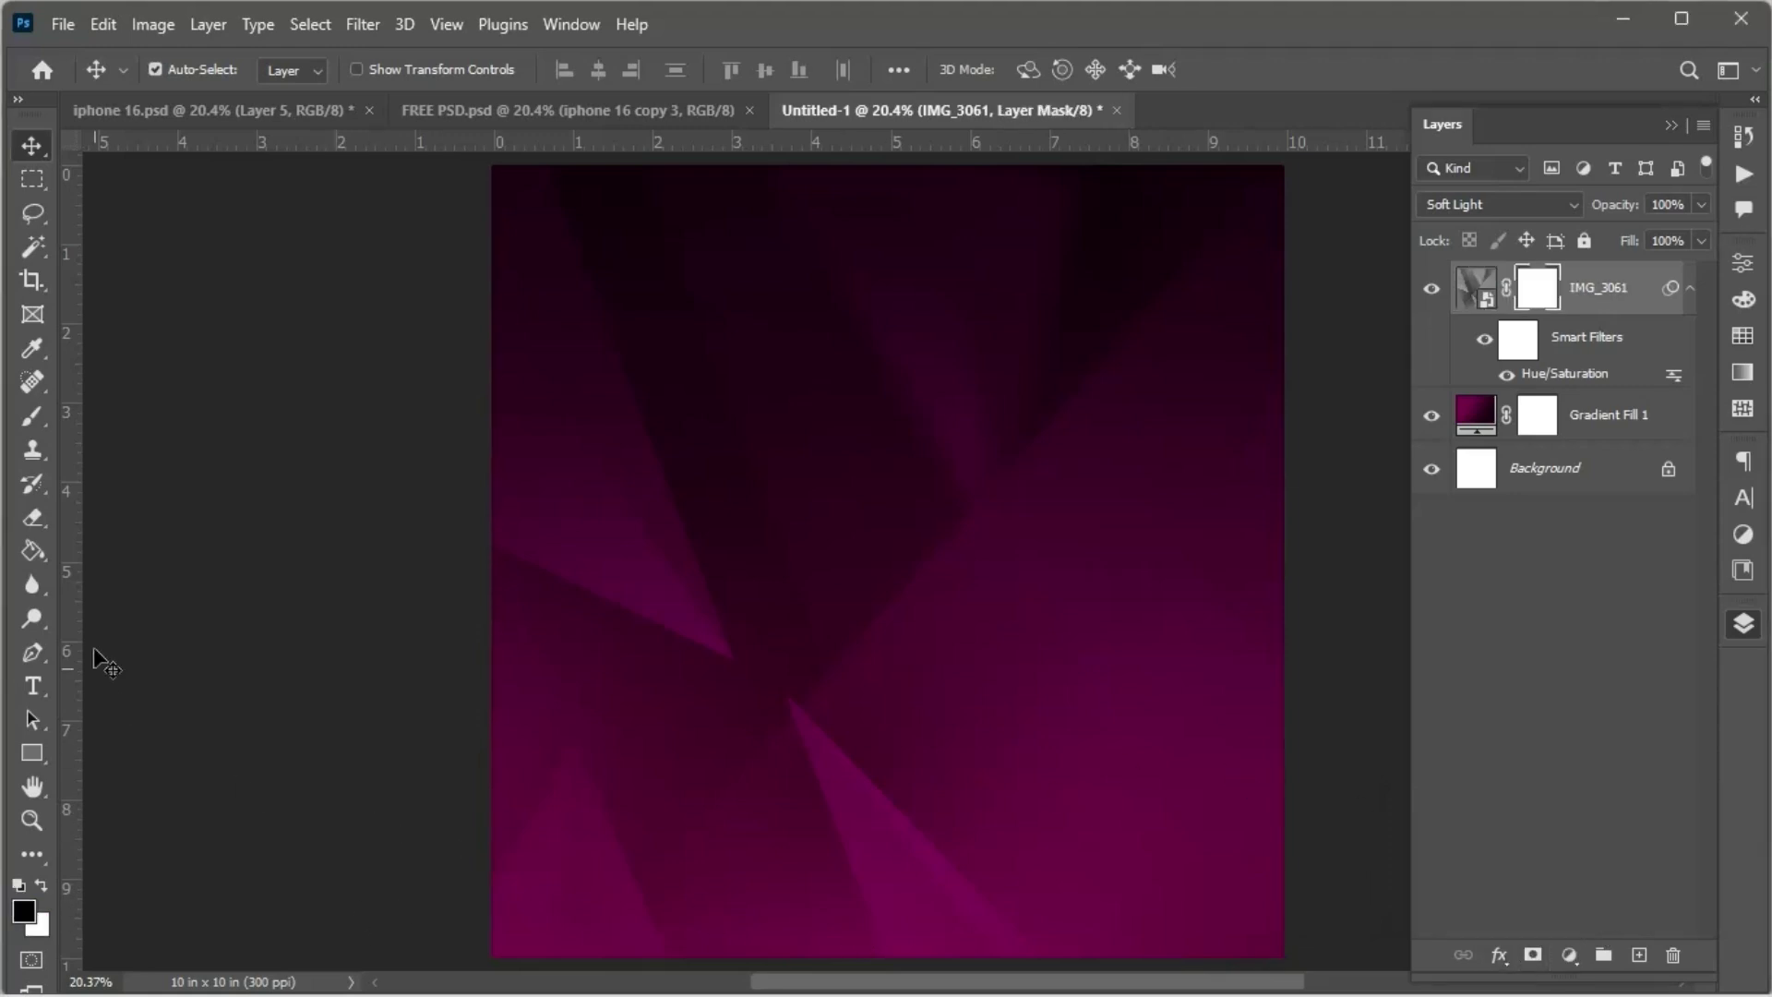
# Step: Paint black with a soft 2900 px brush on the IMG_3061 layer mask to fade out the texture in the lower half
pyautogui.click(32, 419)
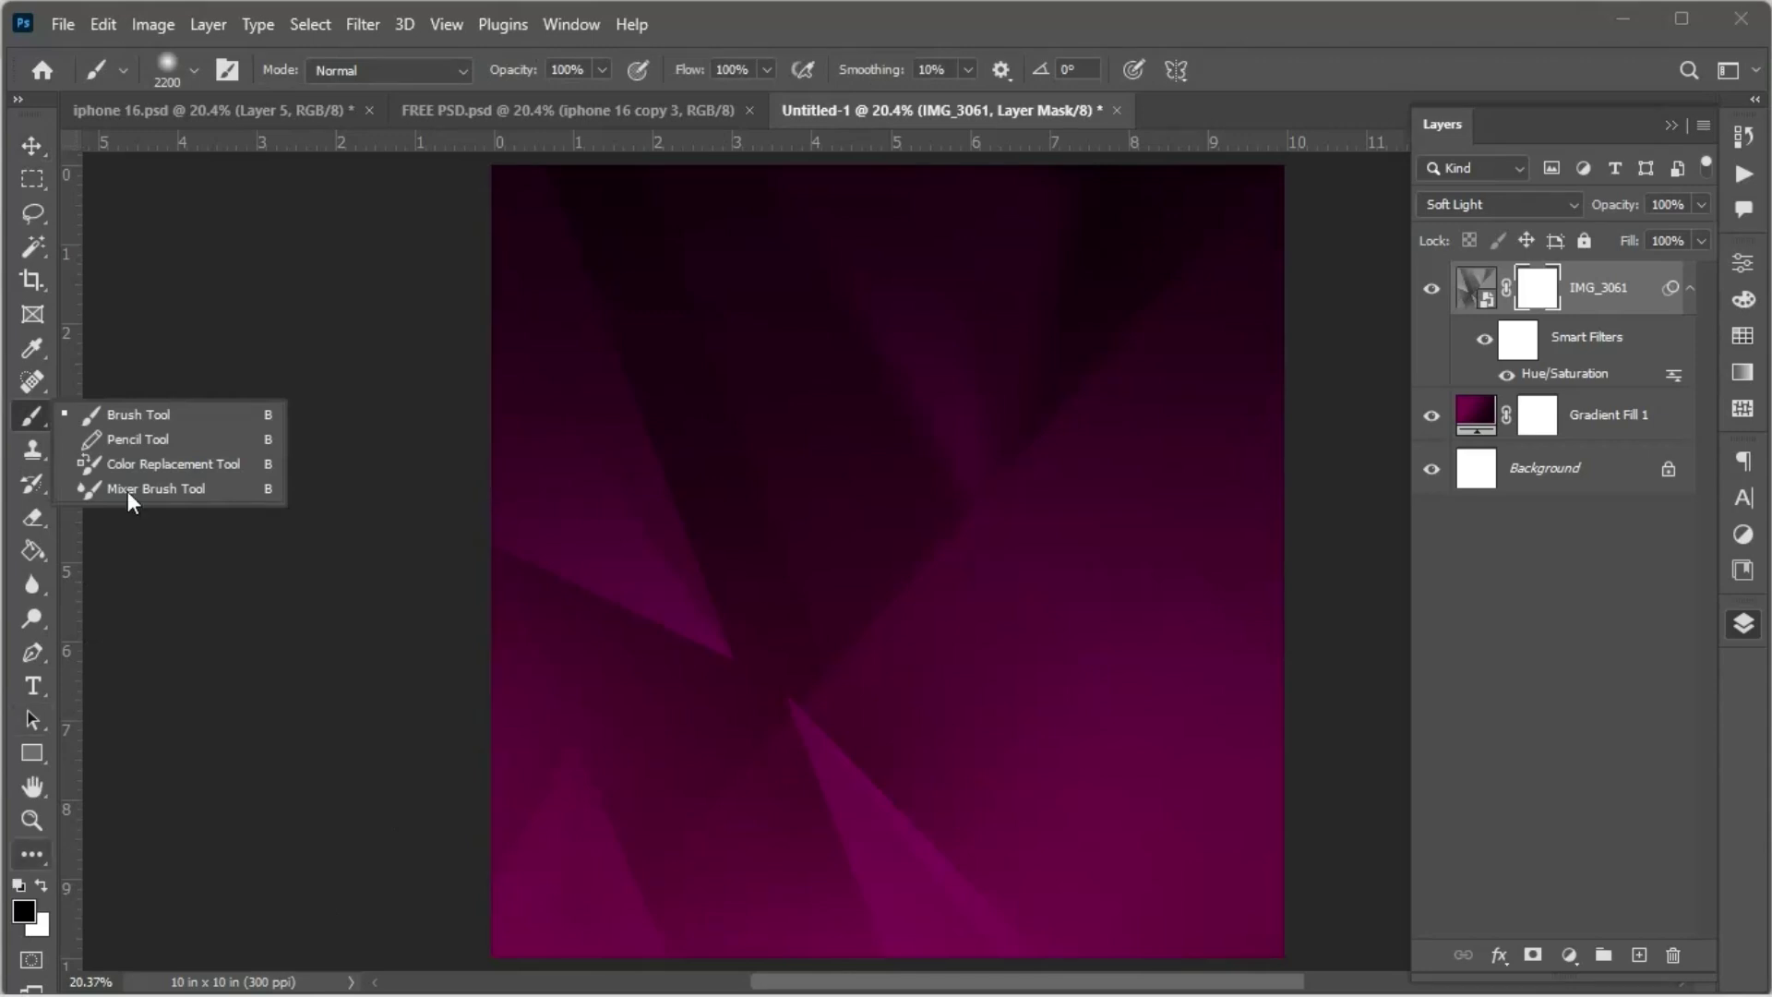
pyautogui.click(157, 418)
pyautogui.click(22, 914)
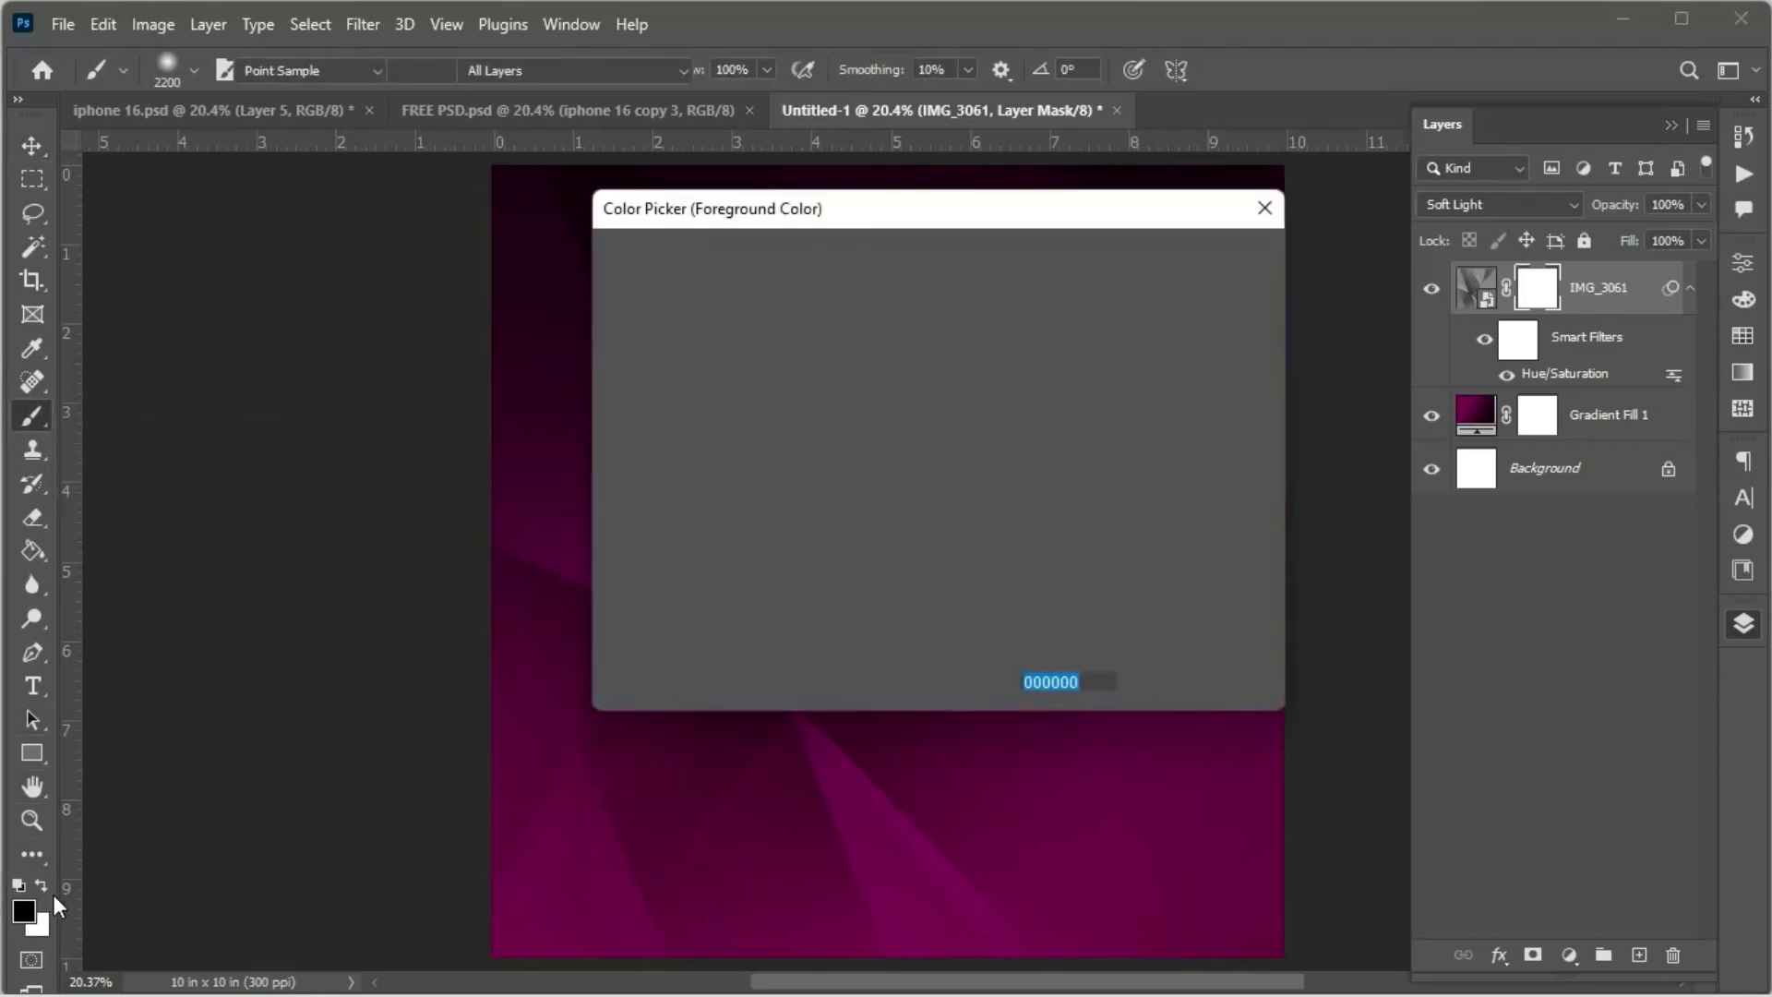
pyautogui.click(1186, 261)
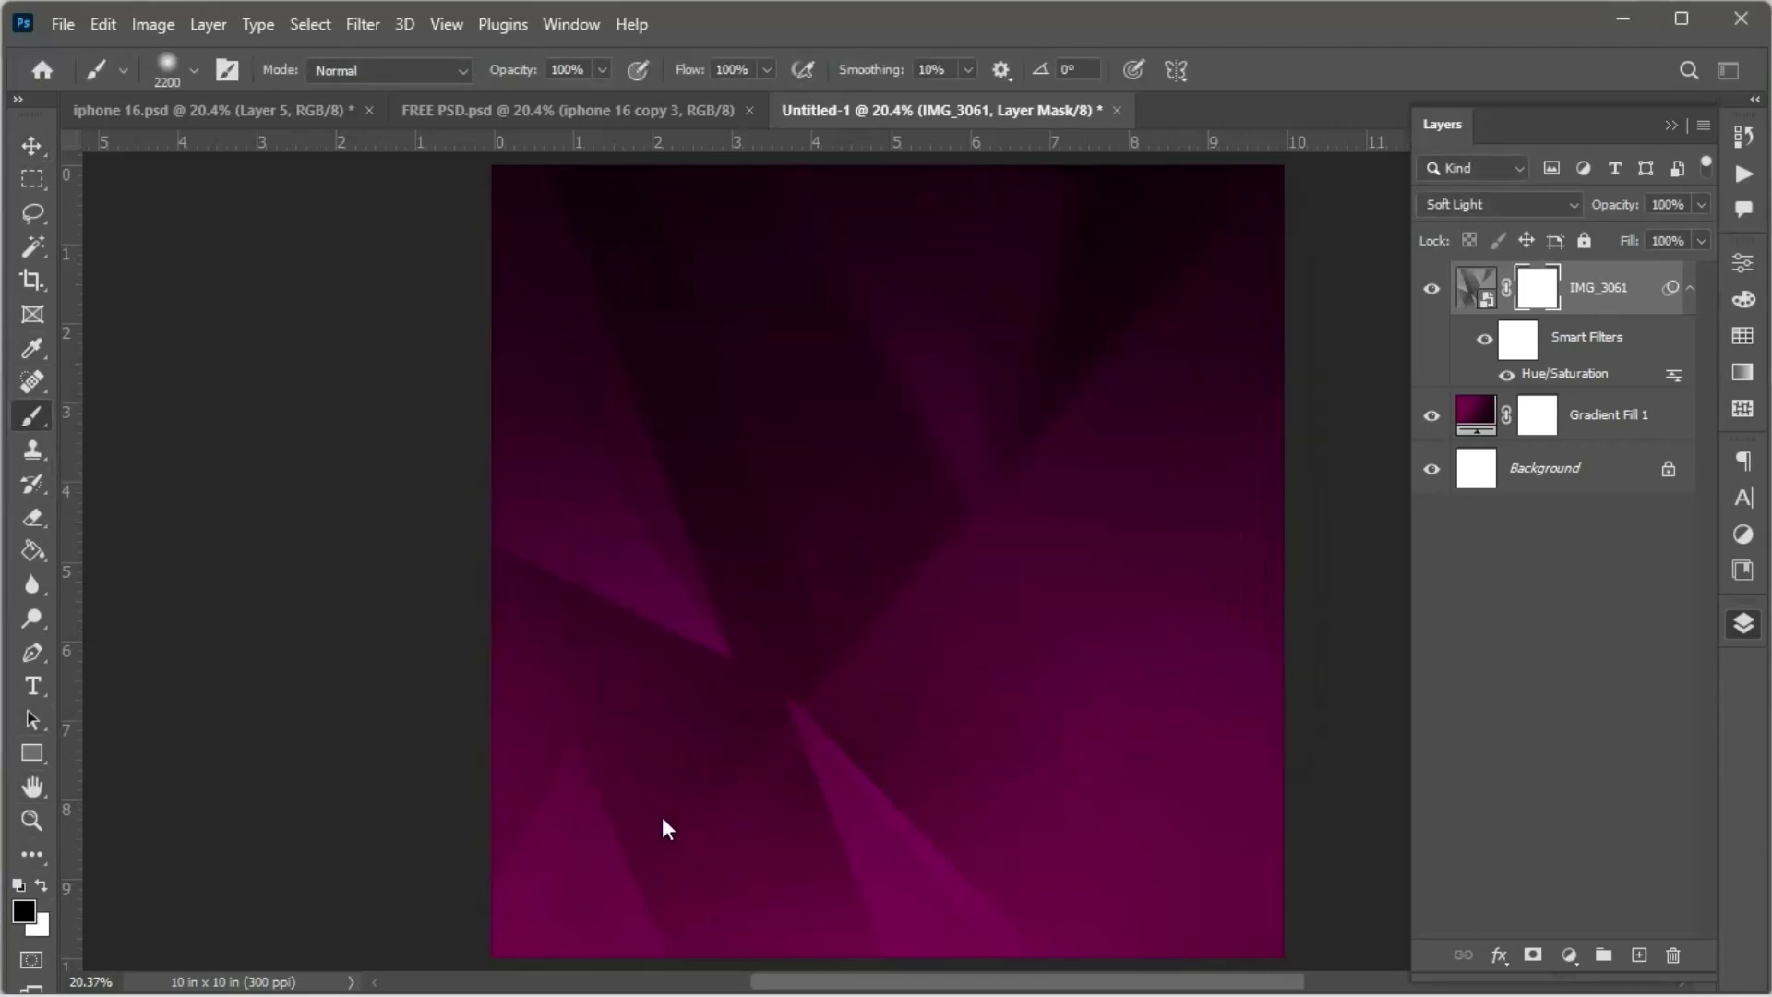
pyautogui.scroll(-3, 735, 766)
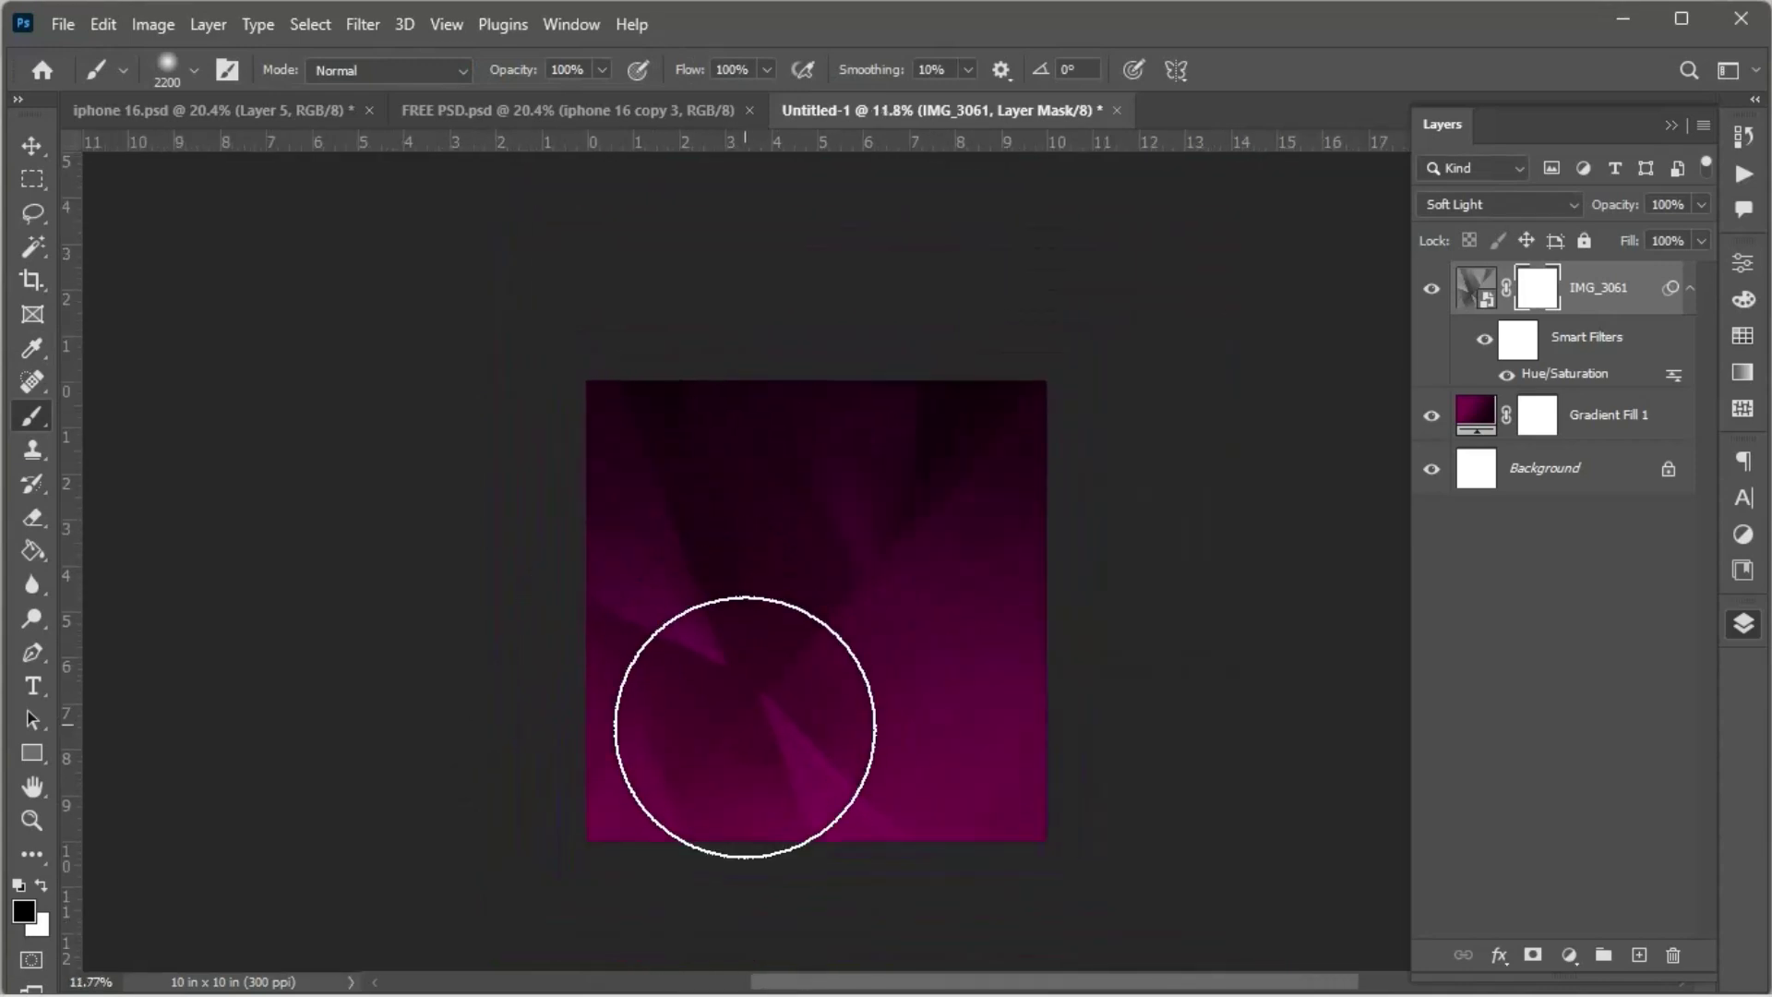
pyautogui.press(']')
pyautogui.press(']')
pyautogui.press(']')
pyautogui.press(']')
pyautogui.press(']')
pyautogui.press(']')
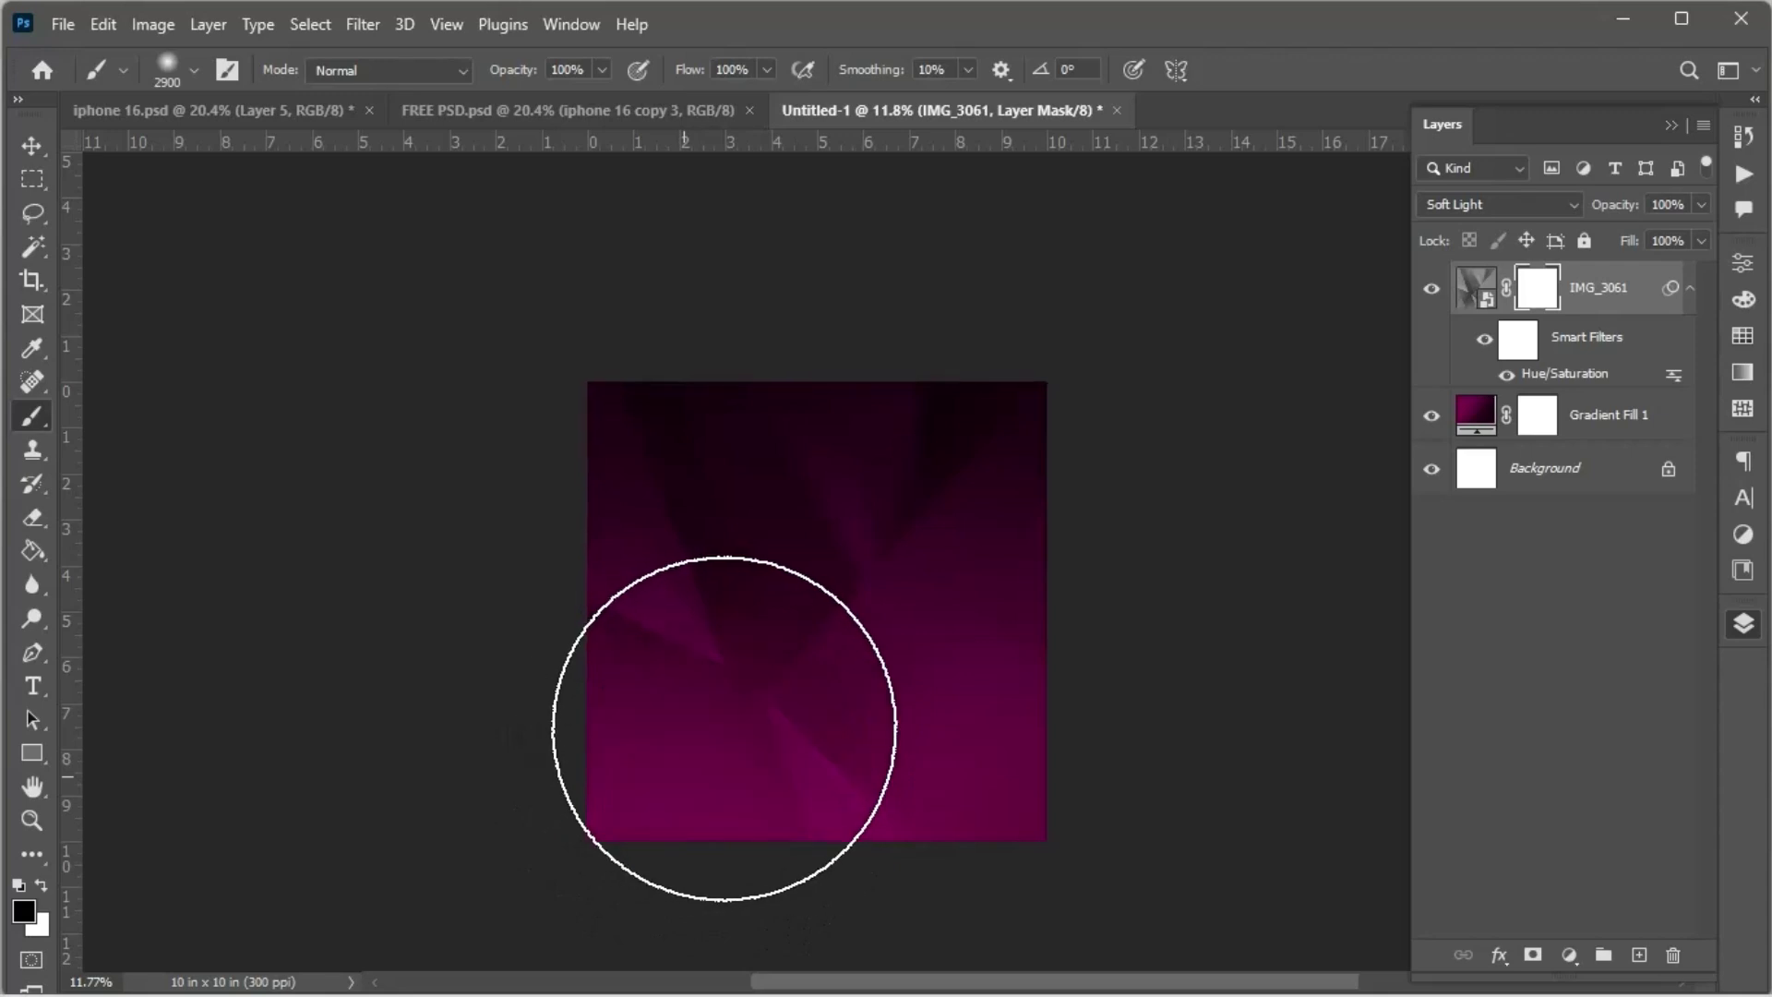
pyautogui.moveTo(726, 729)
pyautogui.mouseDown()
pyautogui.moveTo(888, 728)
pyautogui.moveTo(994, 757)
pyautogui.moveTo(898, 681)
pyautogui.moveTo(847, 680)
pyautogui.moveTo(930, 653)
pyautogui.moveTo(847, 641)
pyautogui.moveTo(732, 673)
pyautogui.moveTo(792, 637)
pyautogui.mouseUp()
pyautogui.scroll(3, 803, 646)
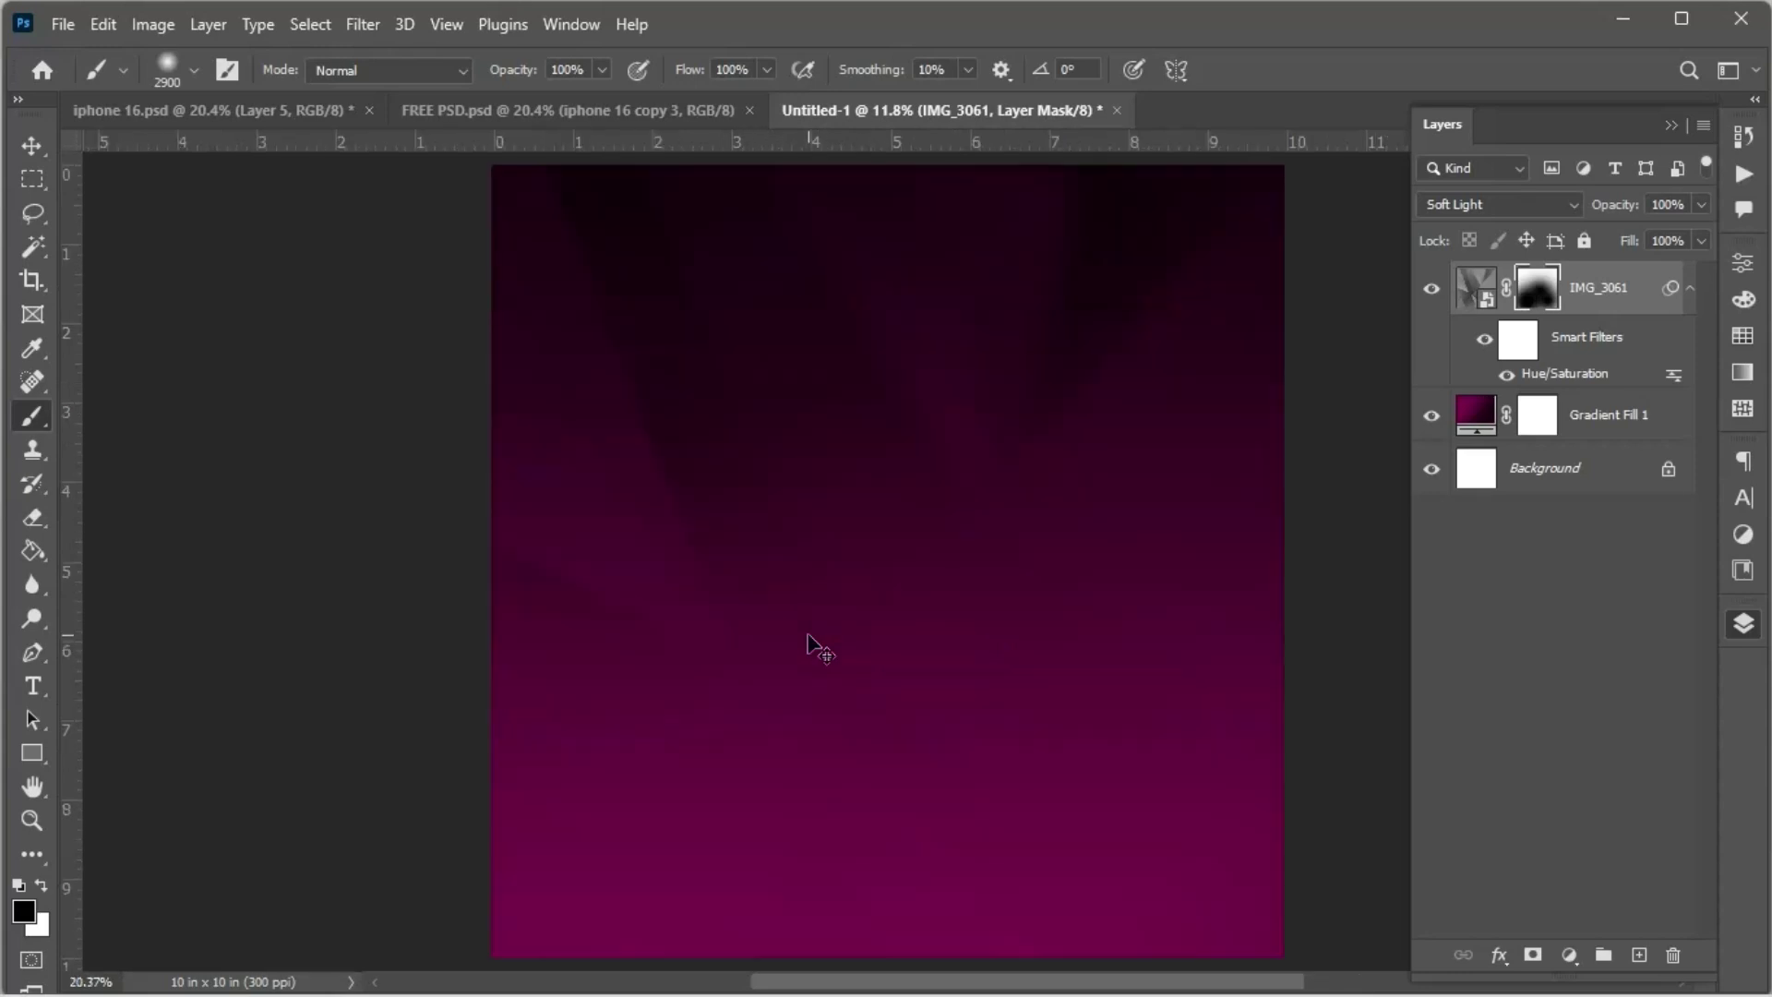
pyautogui.press('v')
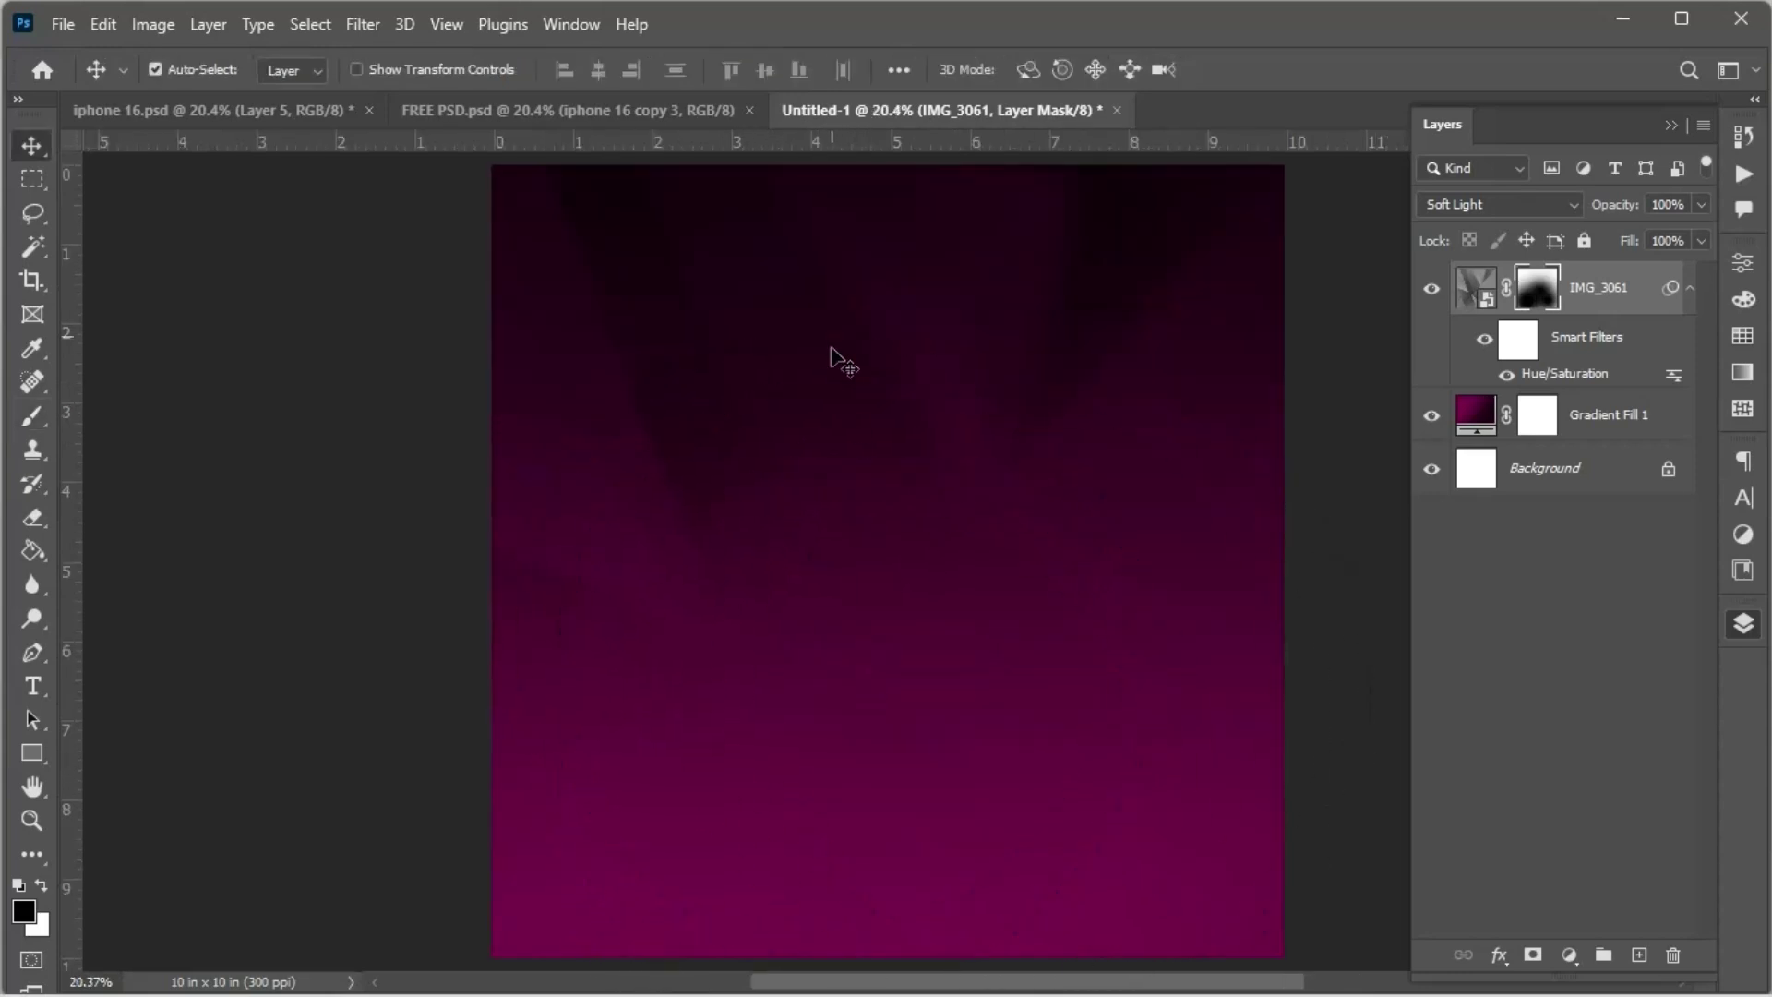
# Step: Place the iPhone 16 image as an embedded object and move it down to the canvas's lower edge
pyautogui.scroll(-1, 816, 516)
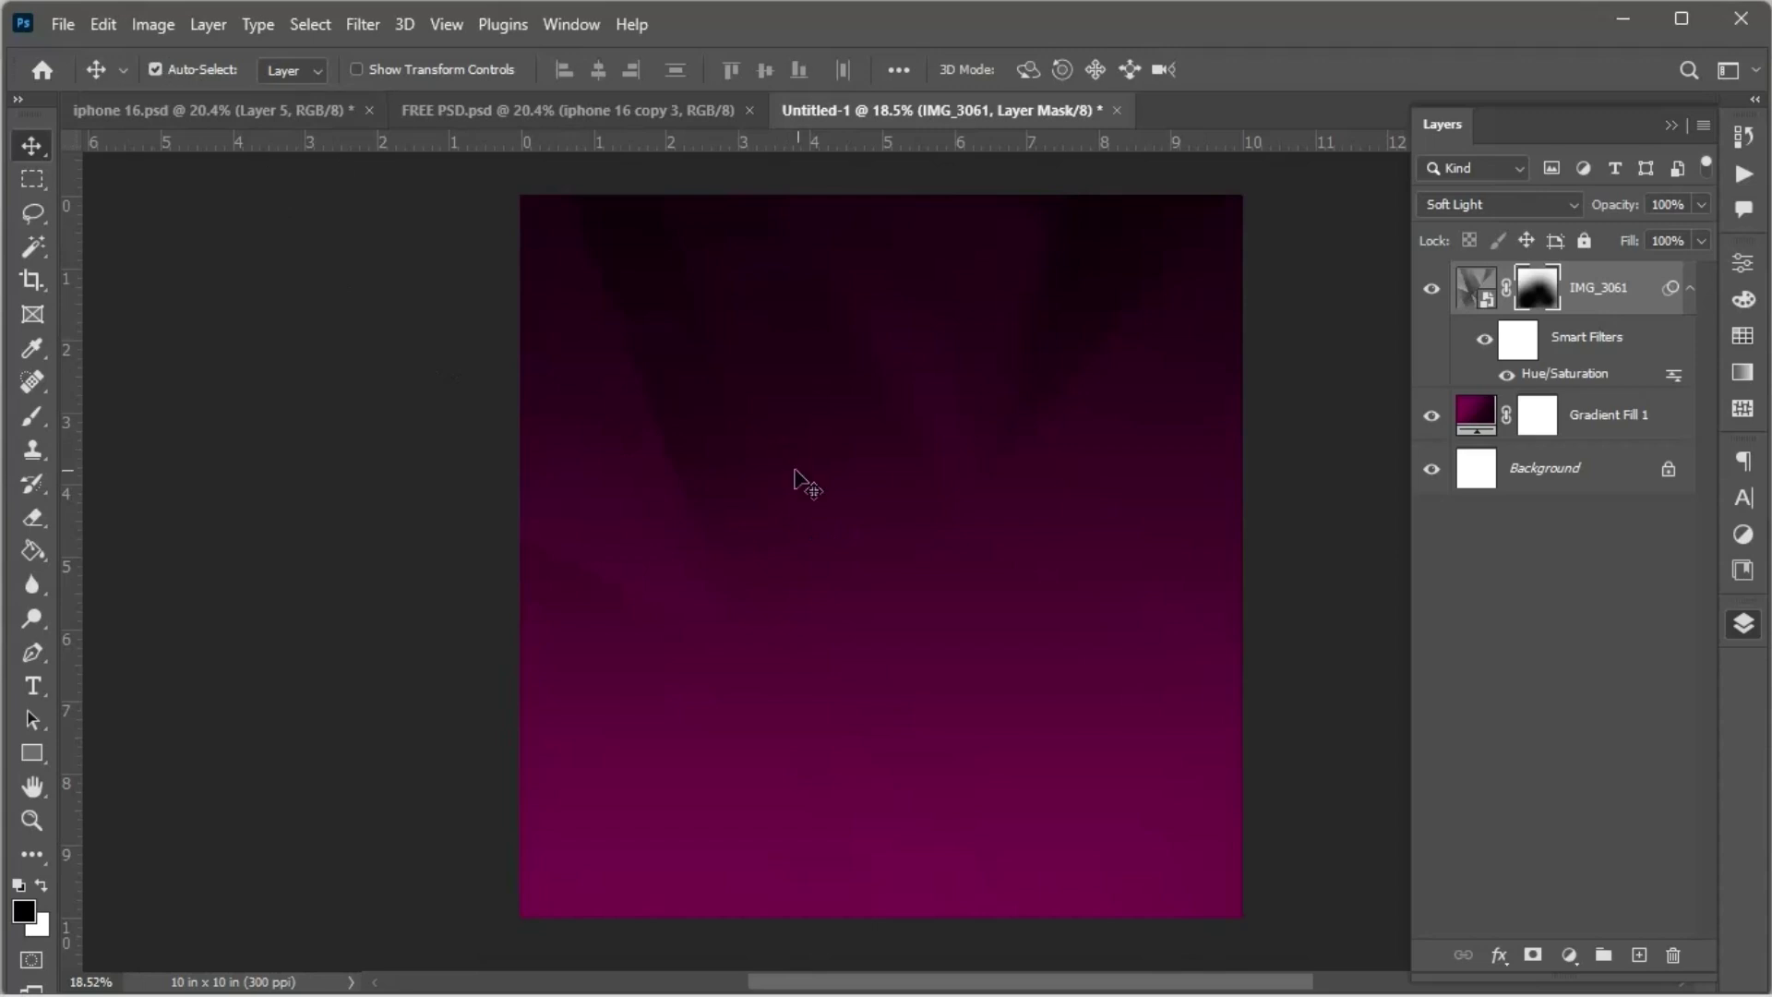
pyautogui.click(63, 25)
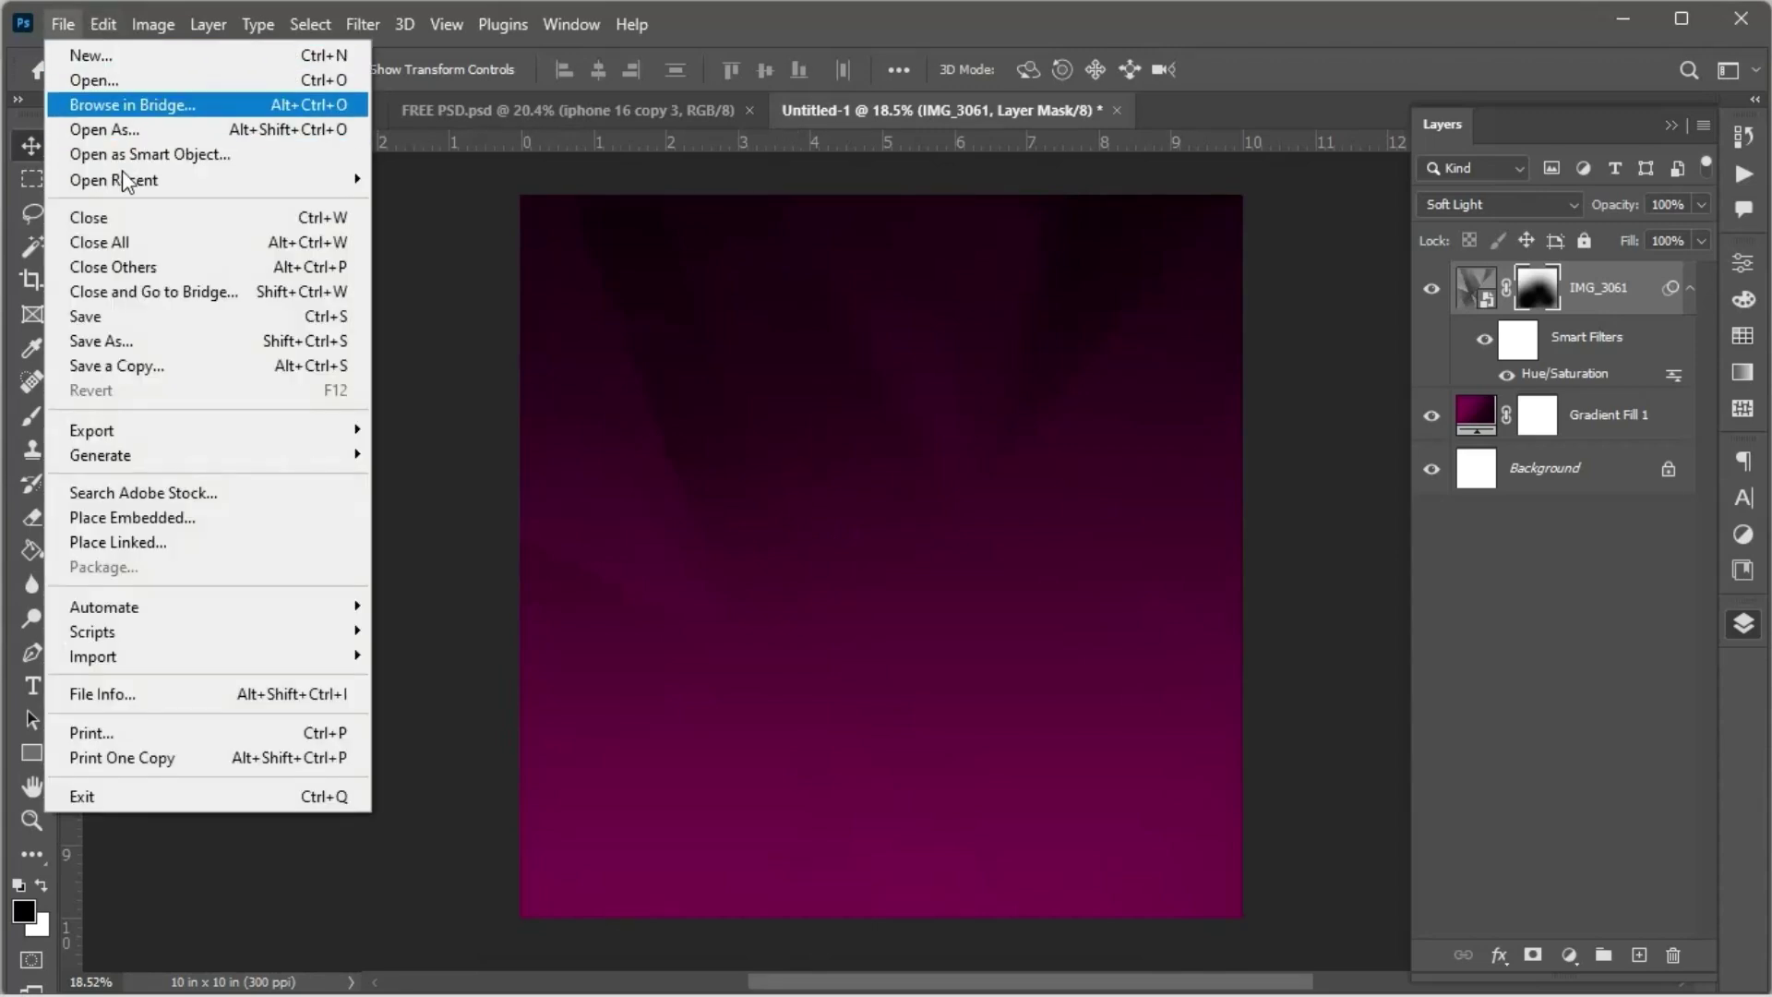
pyautogui.click(141, 516)
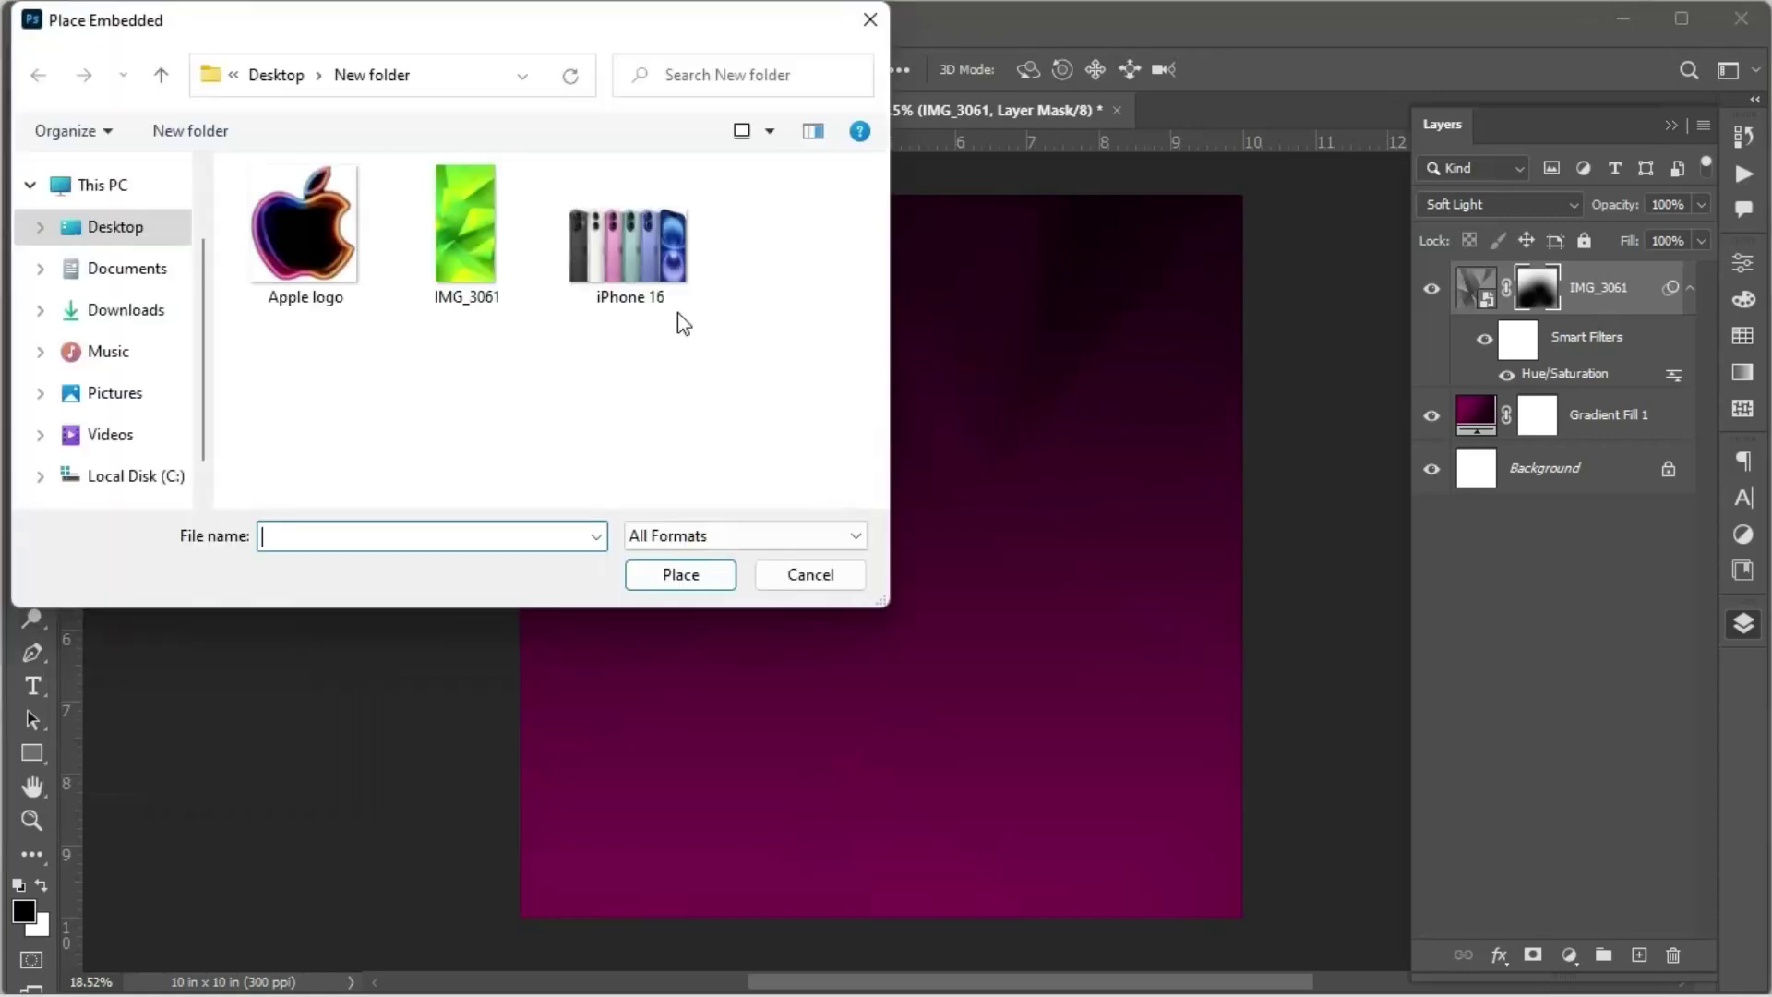
pyautogui.doubleClick(646, 256)
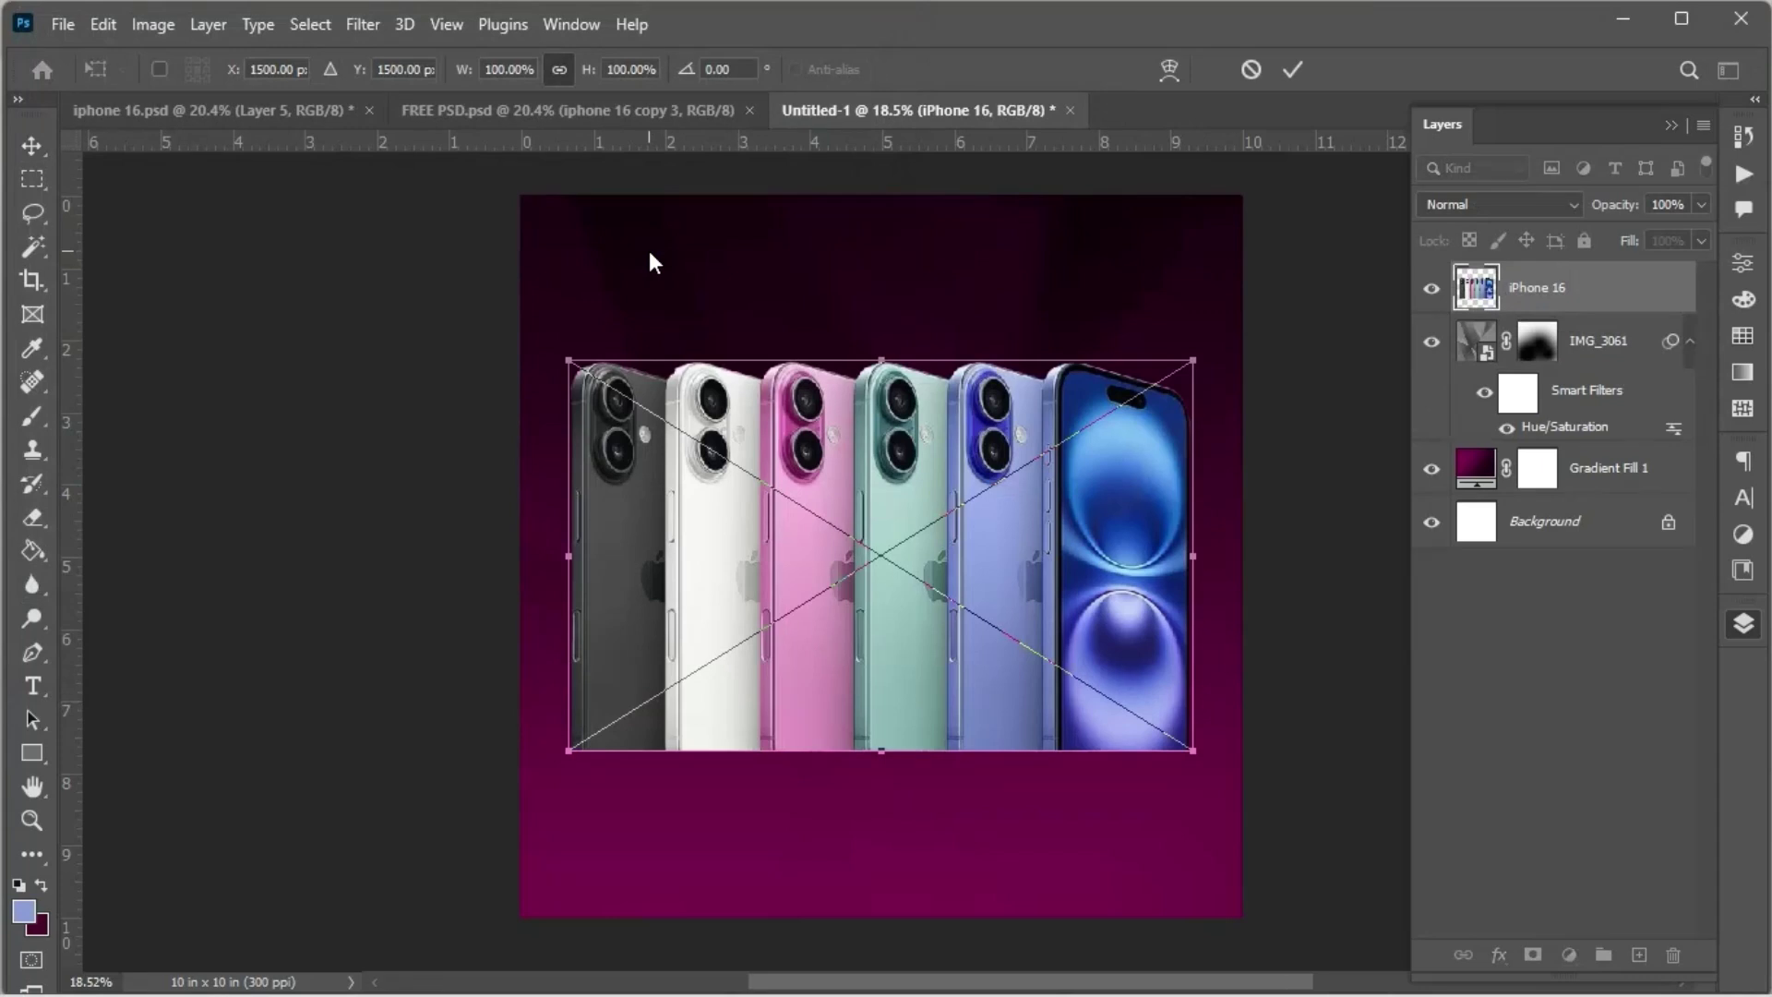
pyautogui.scroll(-2, 967, 589)
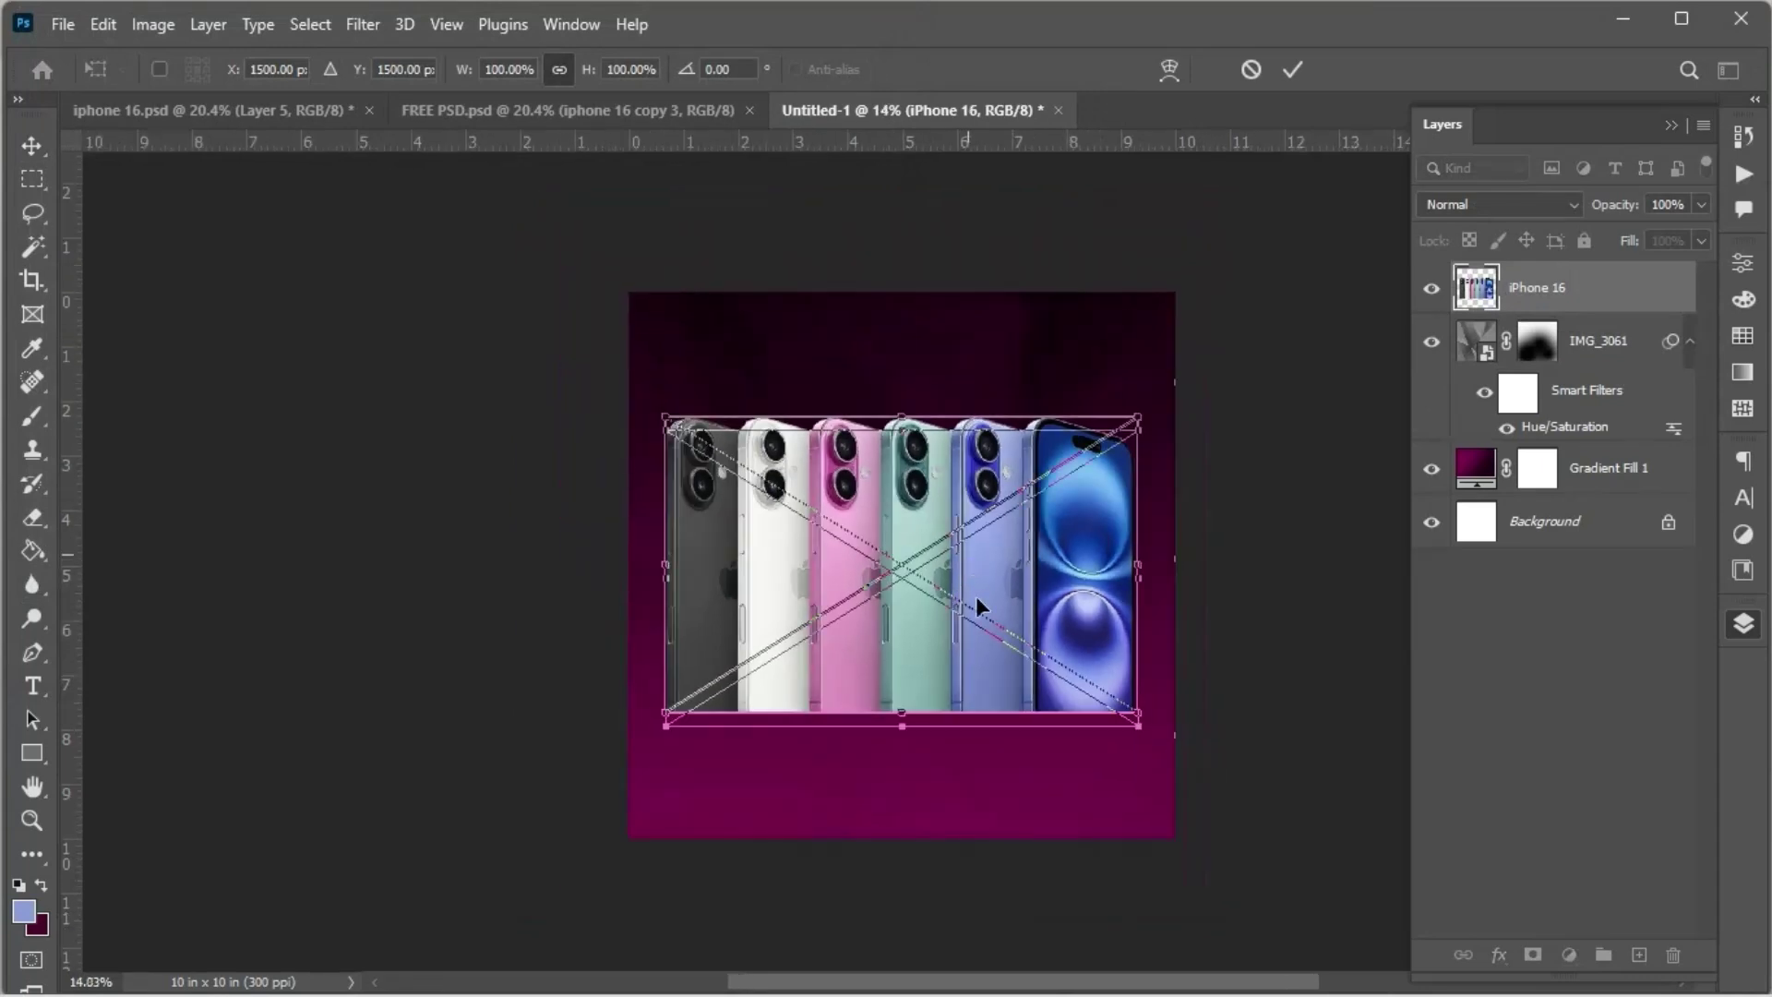
pyautogui.moveTo(977, 596); pyautogui.dragTo(1039, 655)
pyautogui.press('Return')
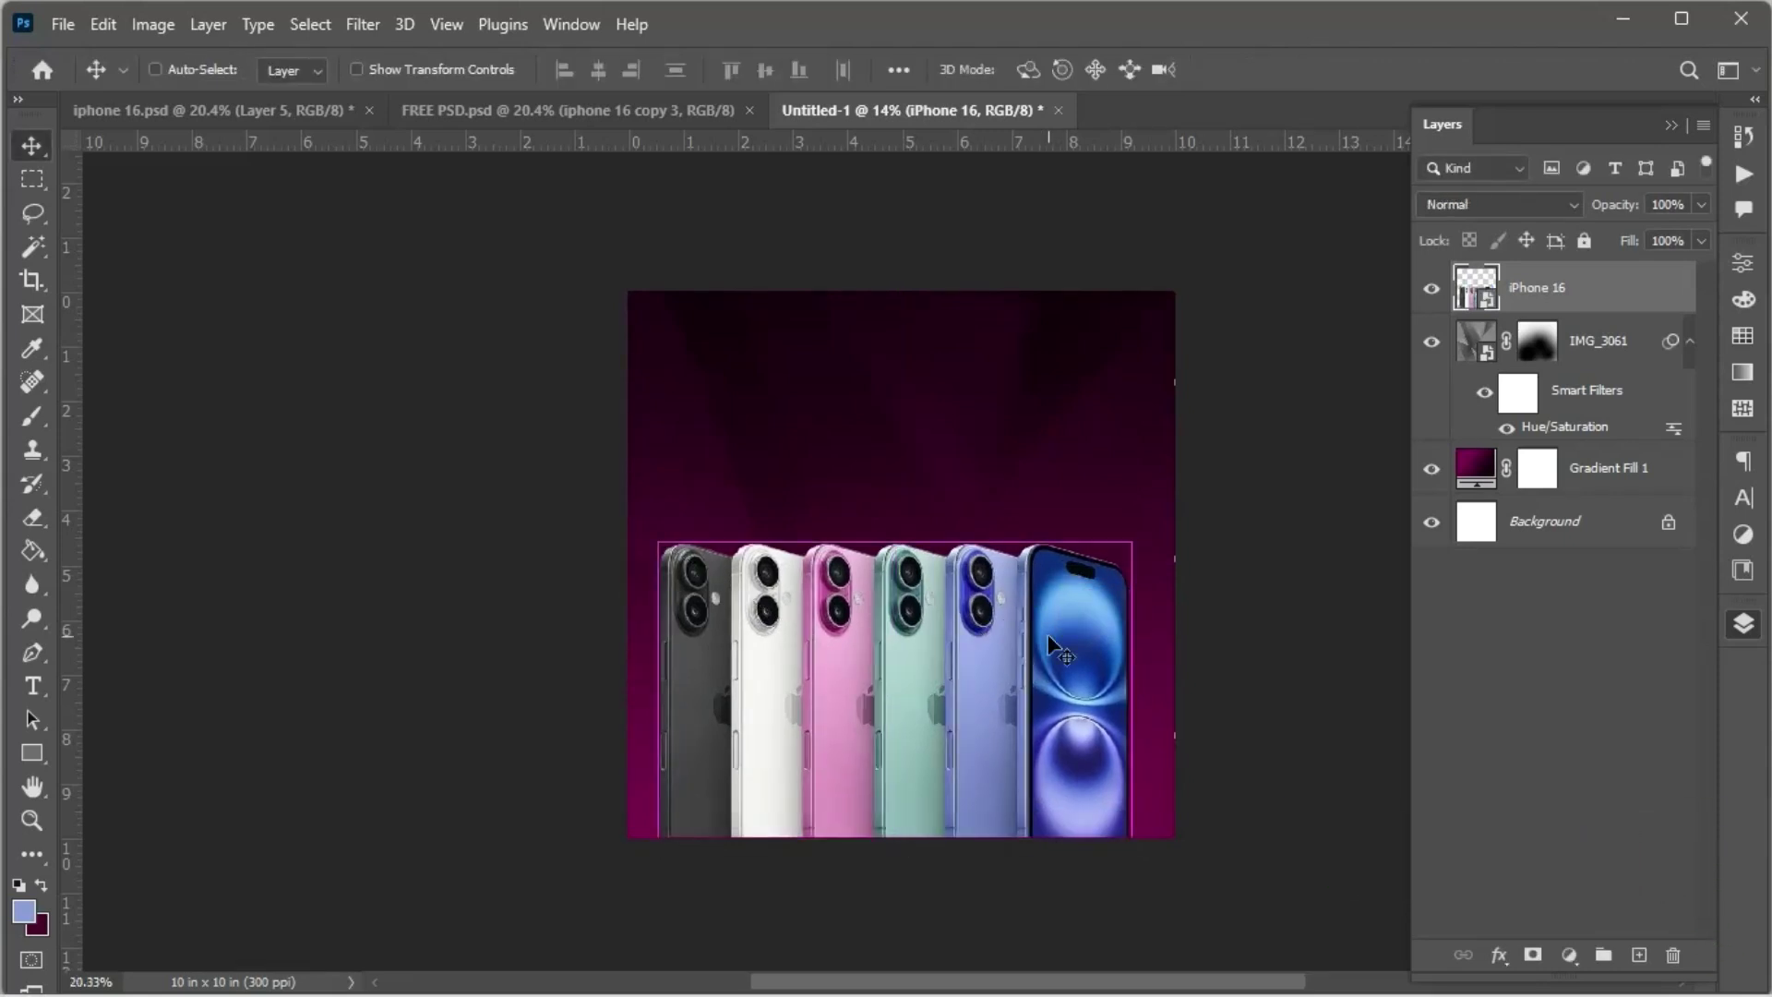
# Step: Nudge the iPhone 16 layer slightly down and center it horizontally on the Background layer
pyautogui.scroll(2, 1049, 637)
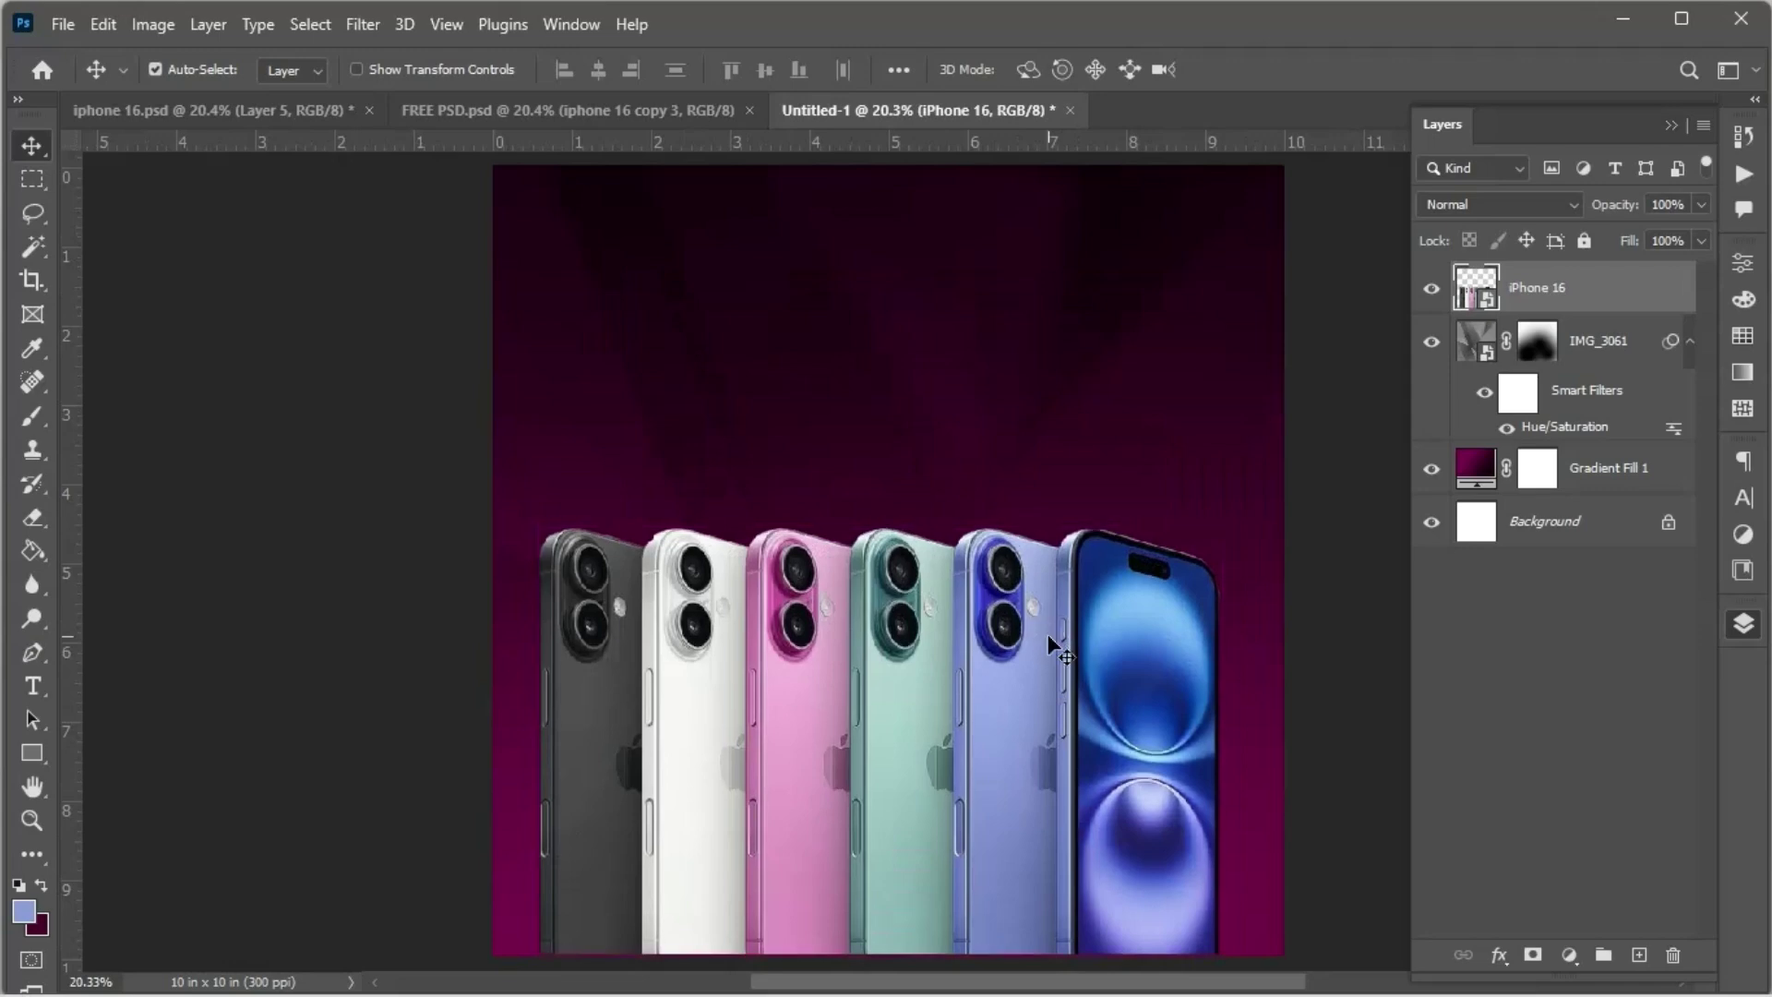
pyautogui.hotkey('shift', 'Down')
pyautogui.hotkey('shift', 'Down')
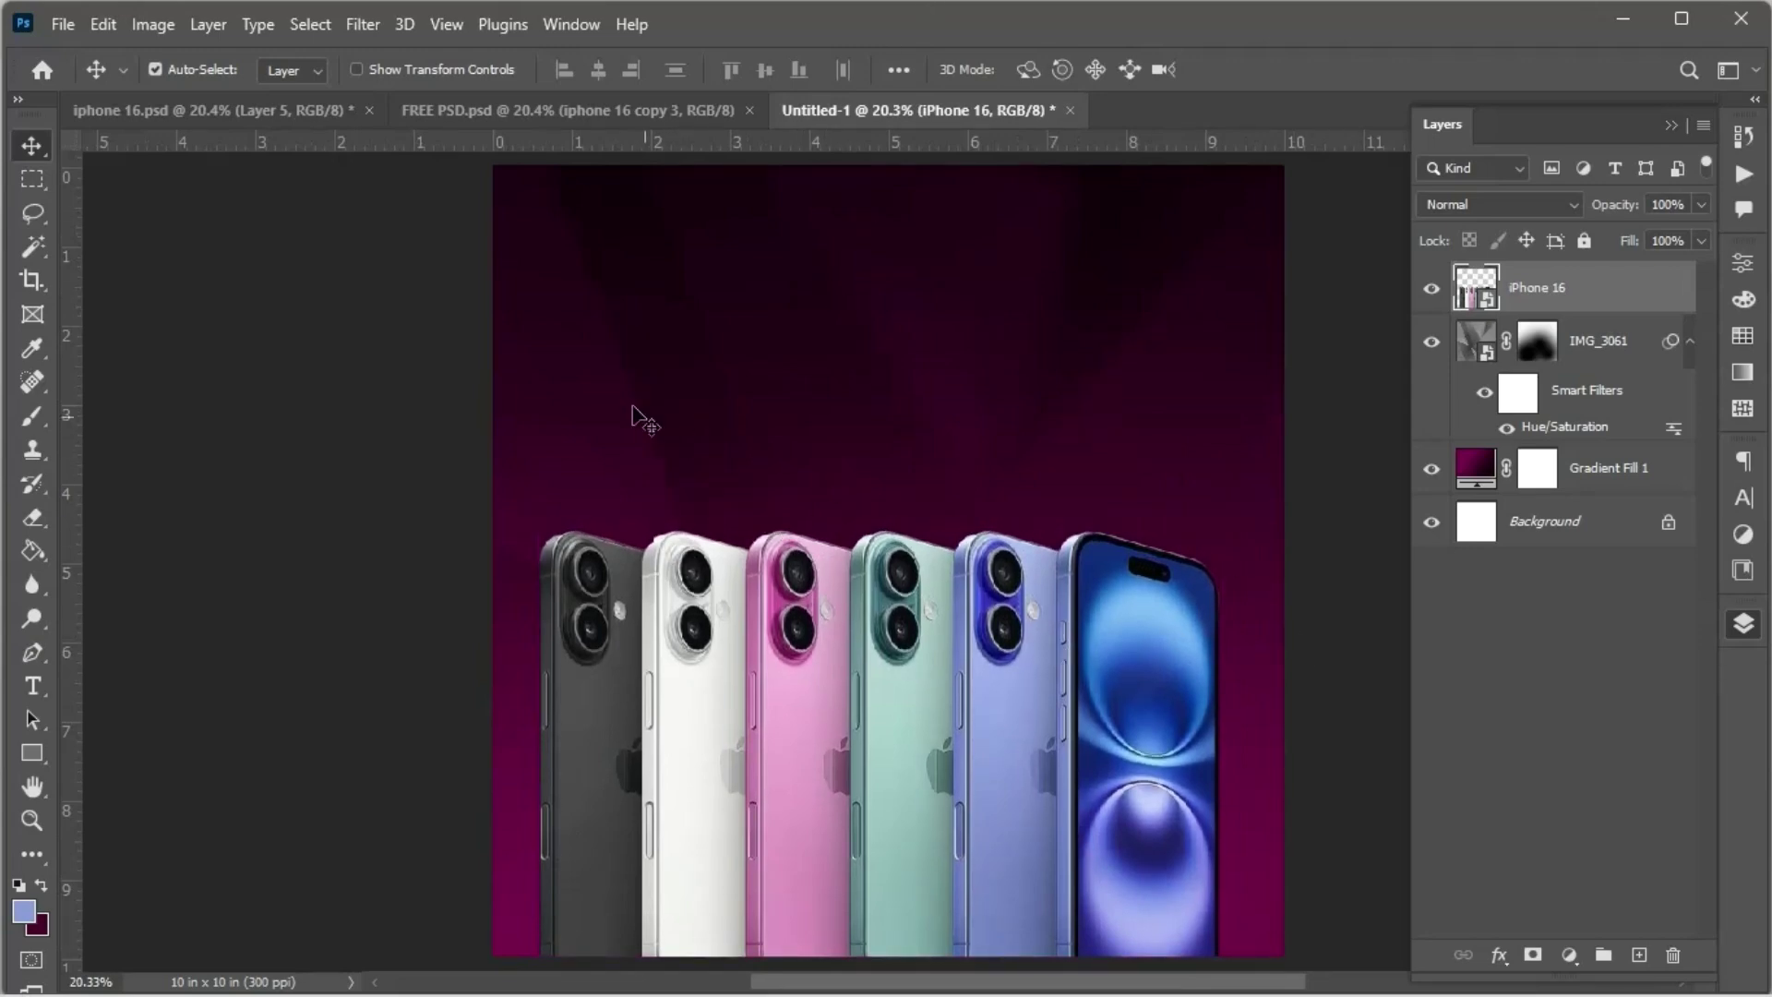
pyautogui.click(1547, 525)
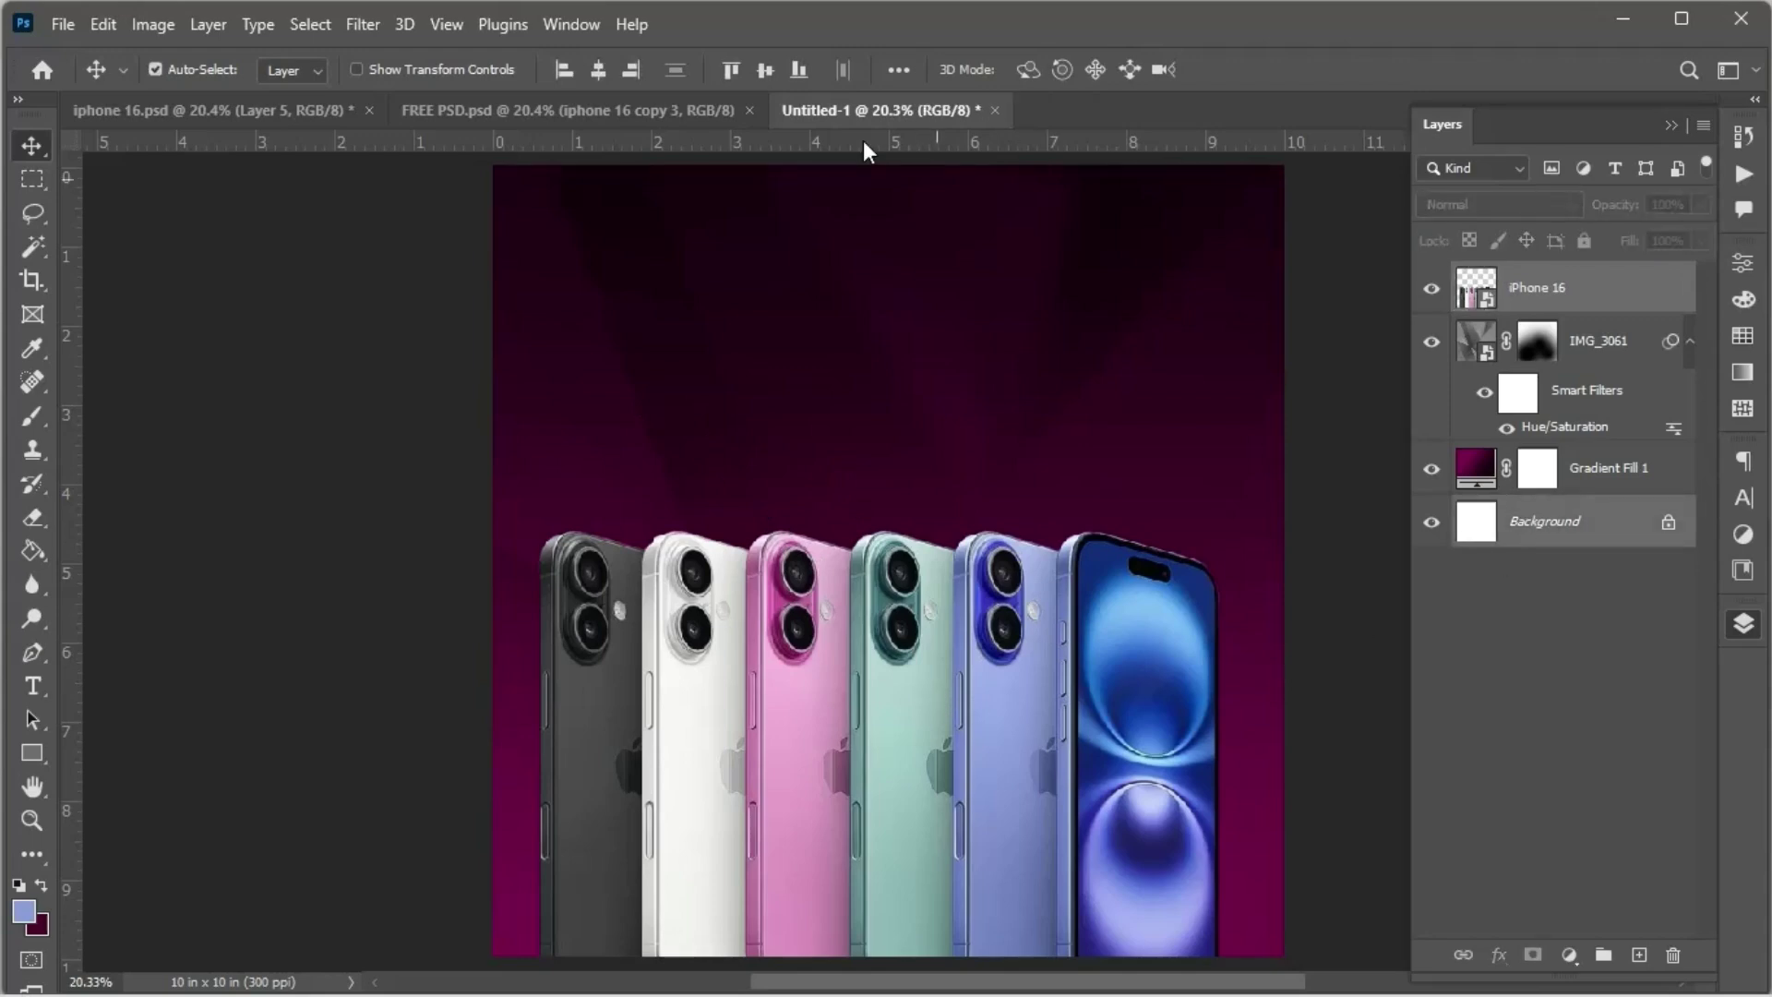
pyautogui.click(599, 70)
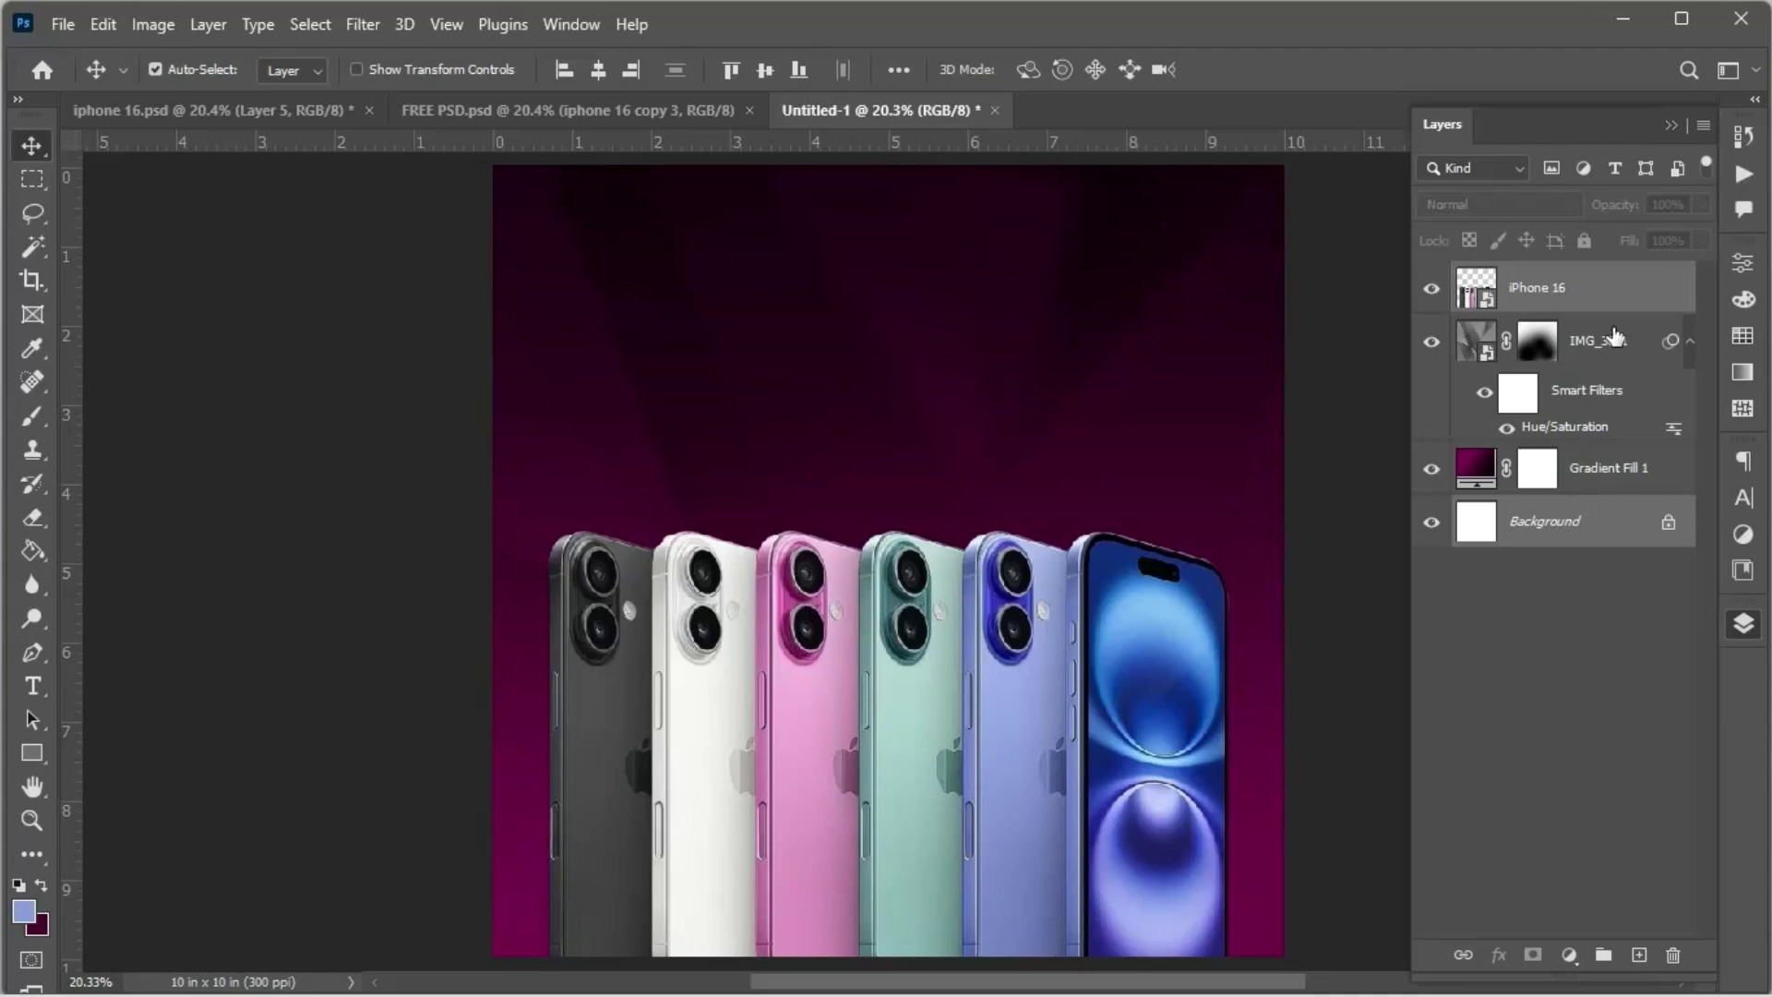
# Step: Place the Apple logo image as an embedded object above the IMG_3061 layer, behind the phones, at its original size
pyautogui.click(1624, 362)
pyautogui.click(61, 25)
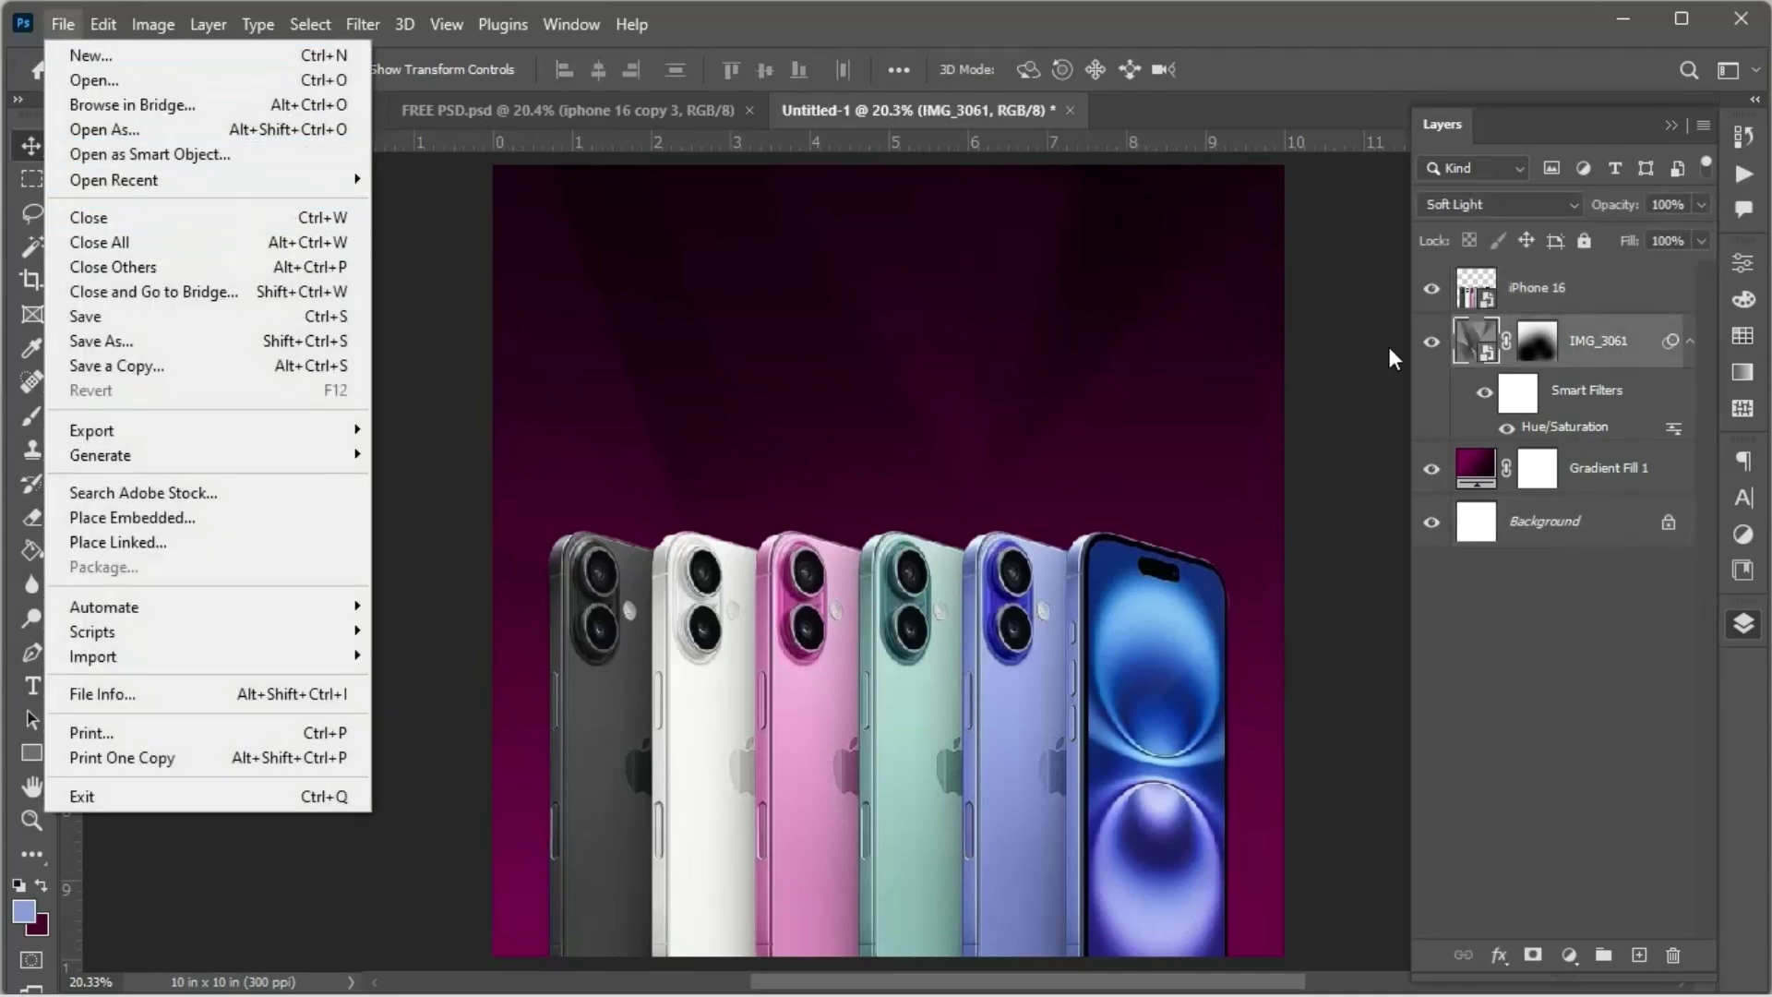
pyautogui.click(148, 515)
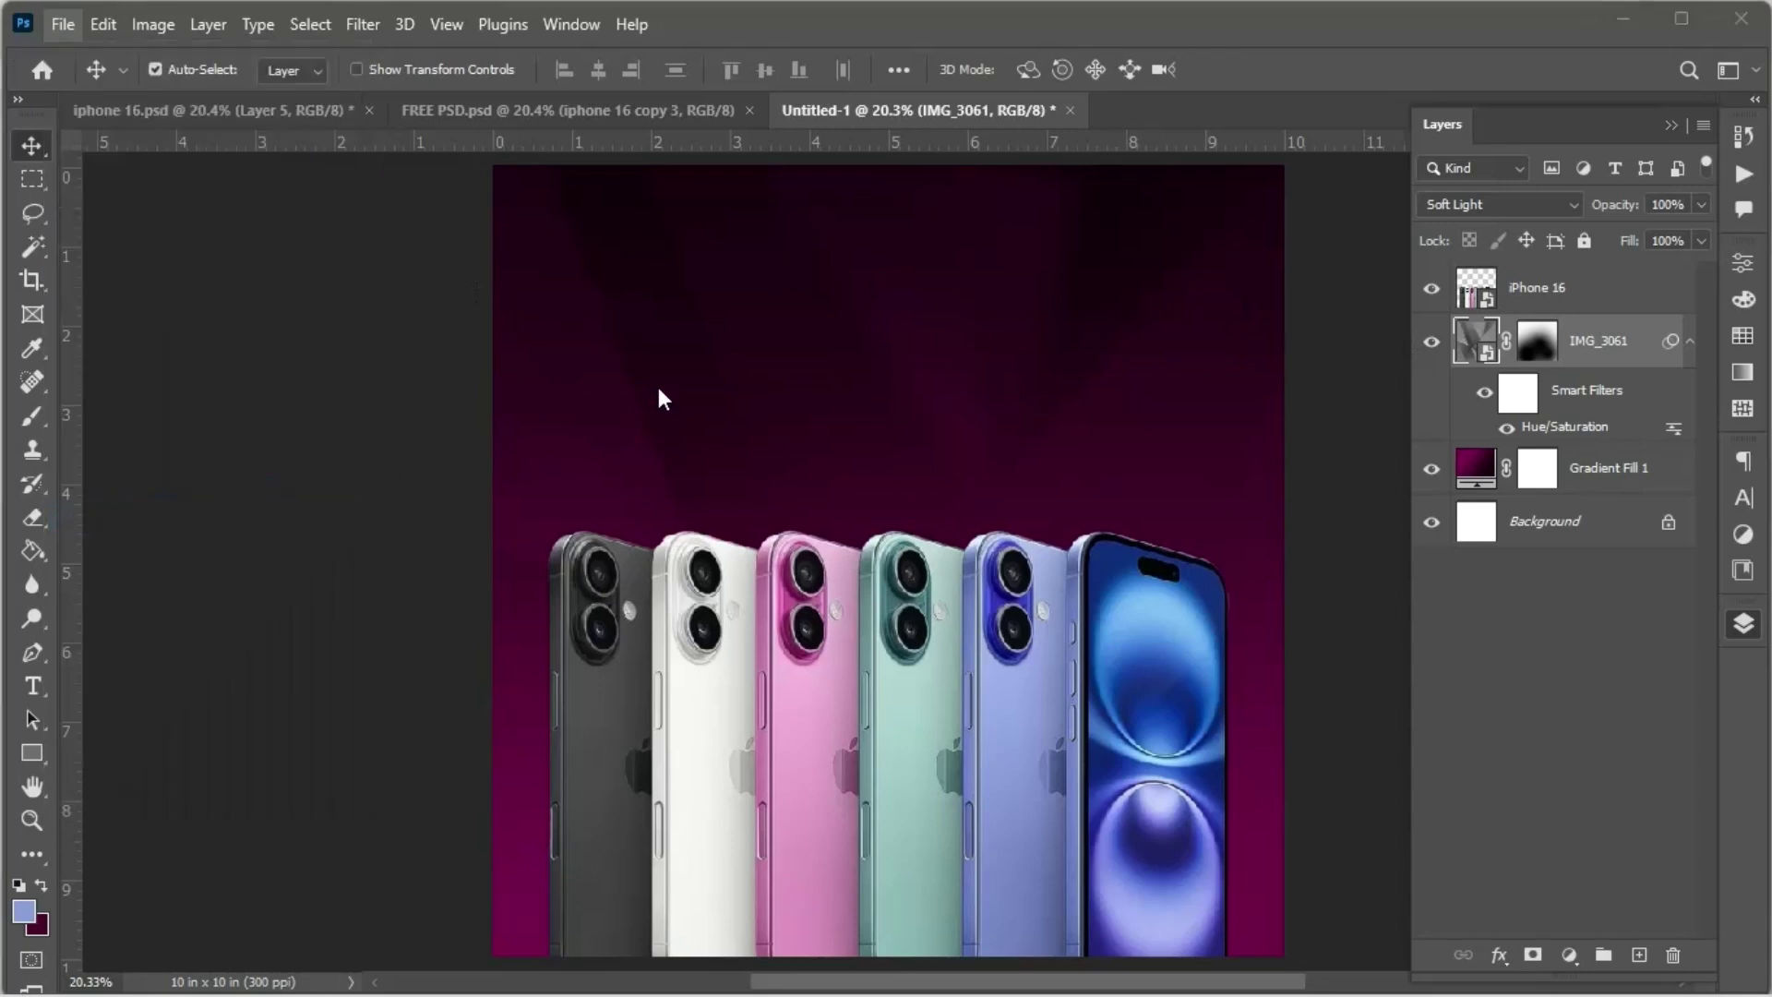
pyautogui.doubleClick(278, 219)
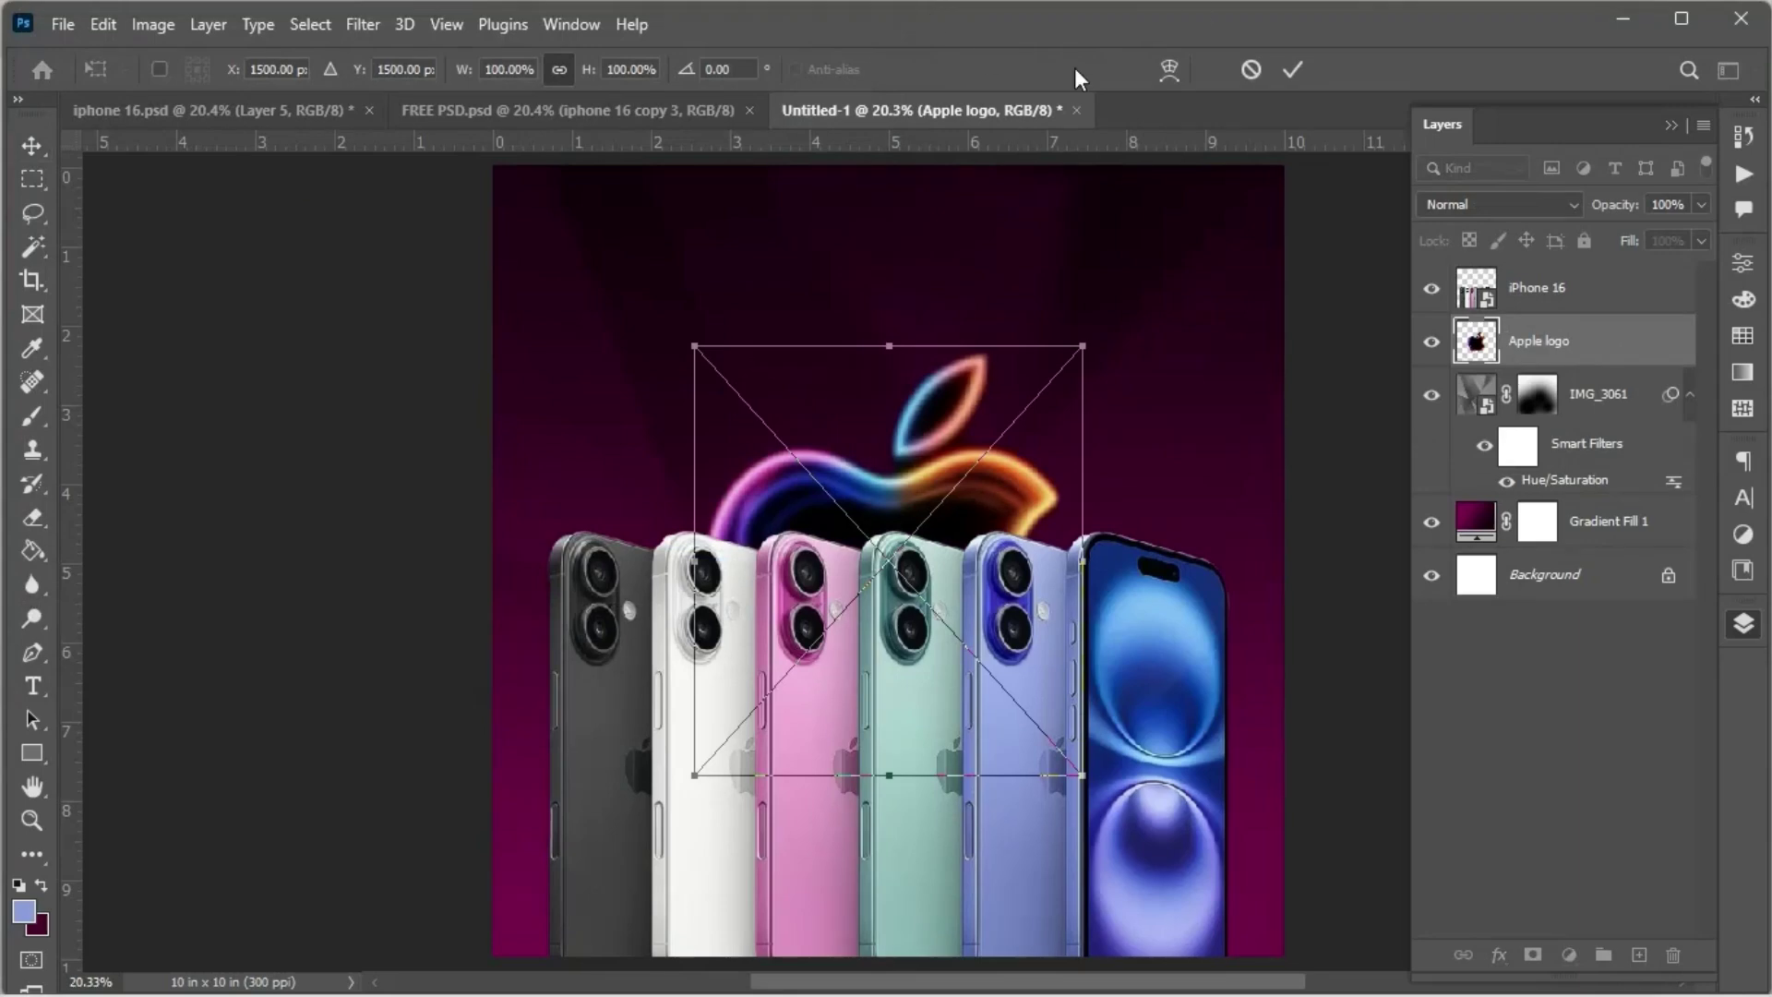
pyautogui.click(1291, 72)
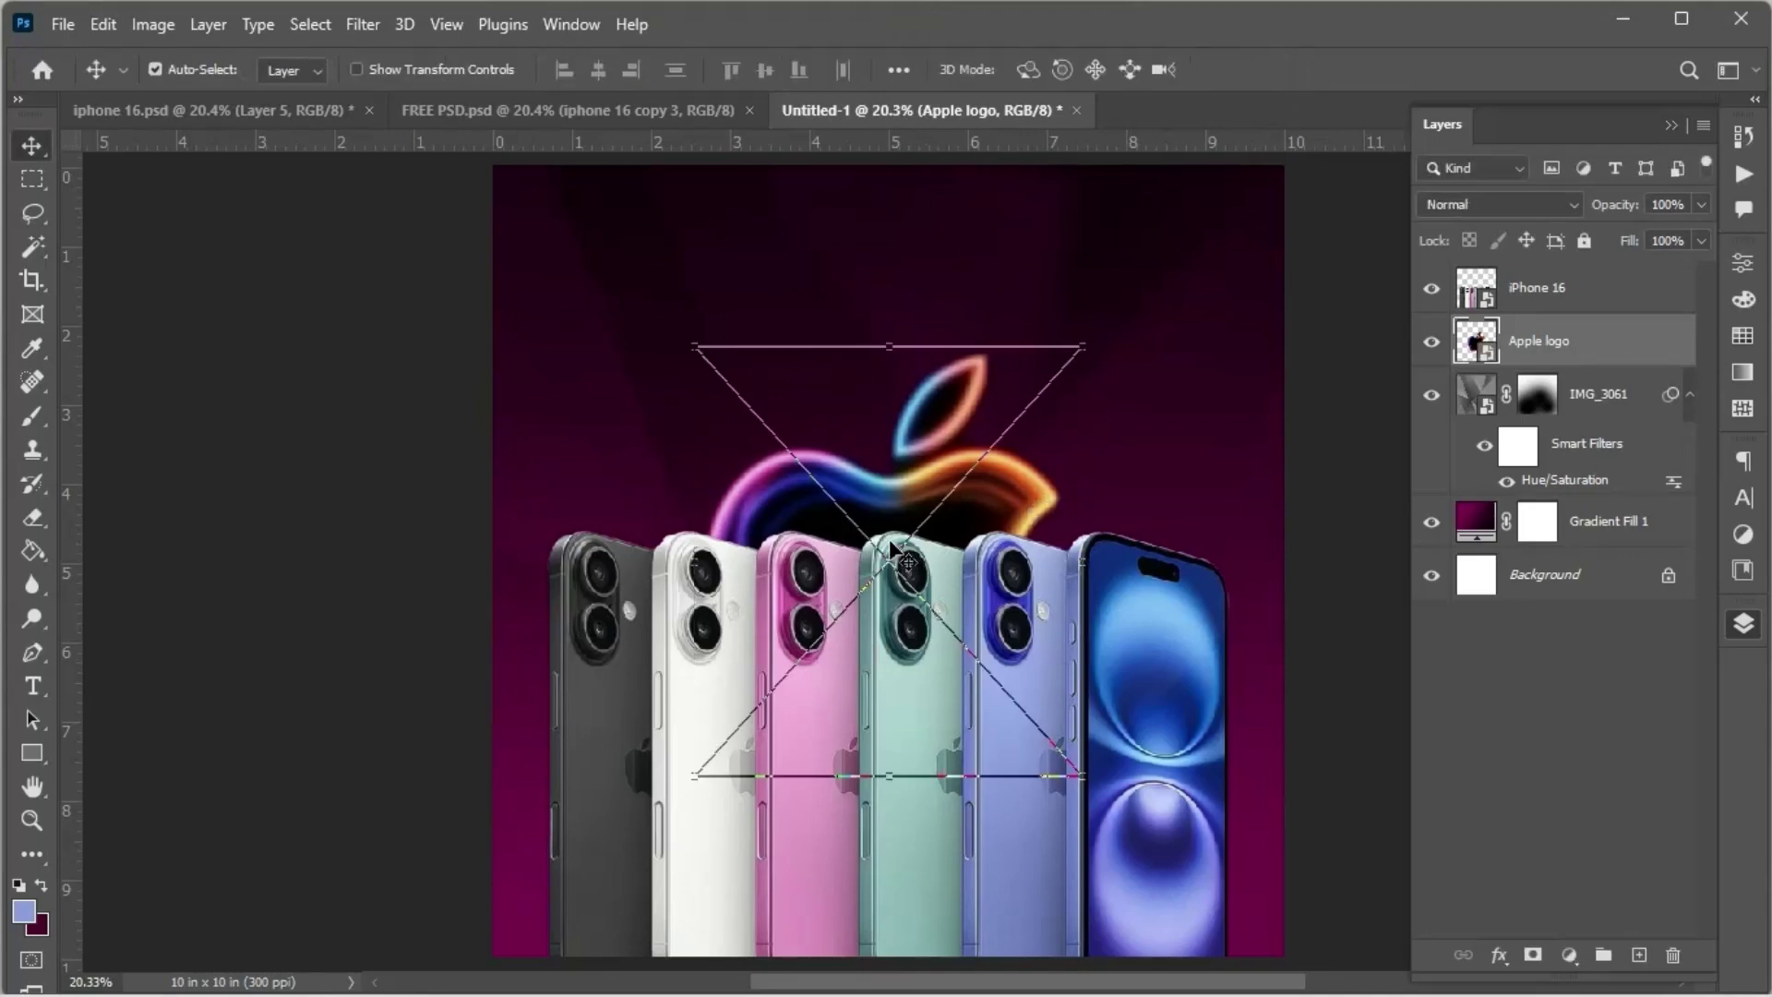
pyautogui.scroll(5, 893, 546)
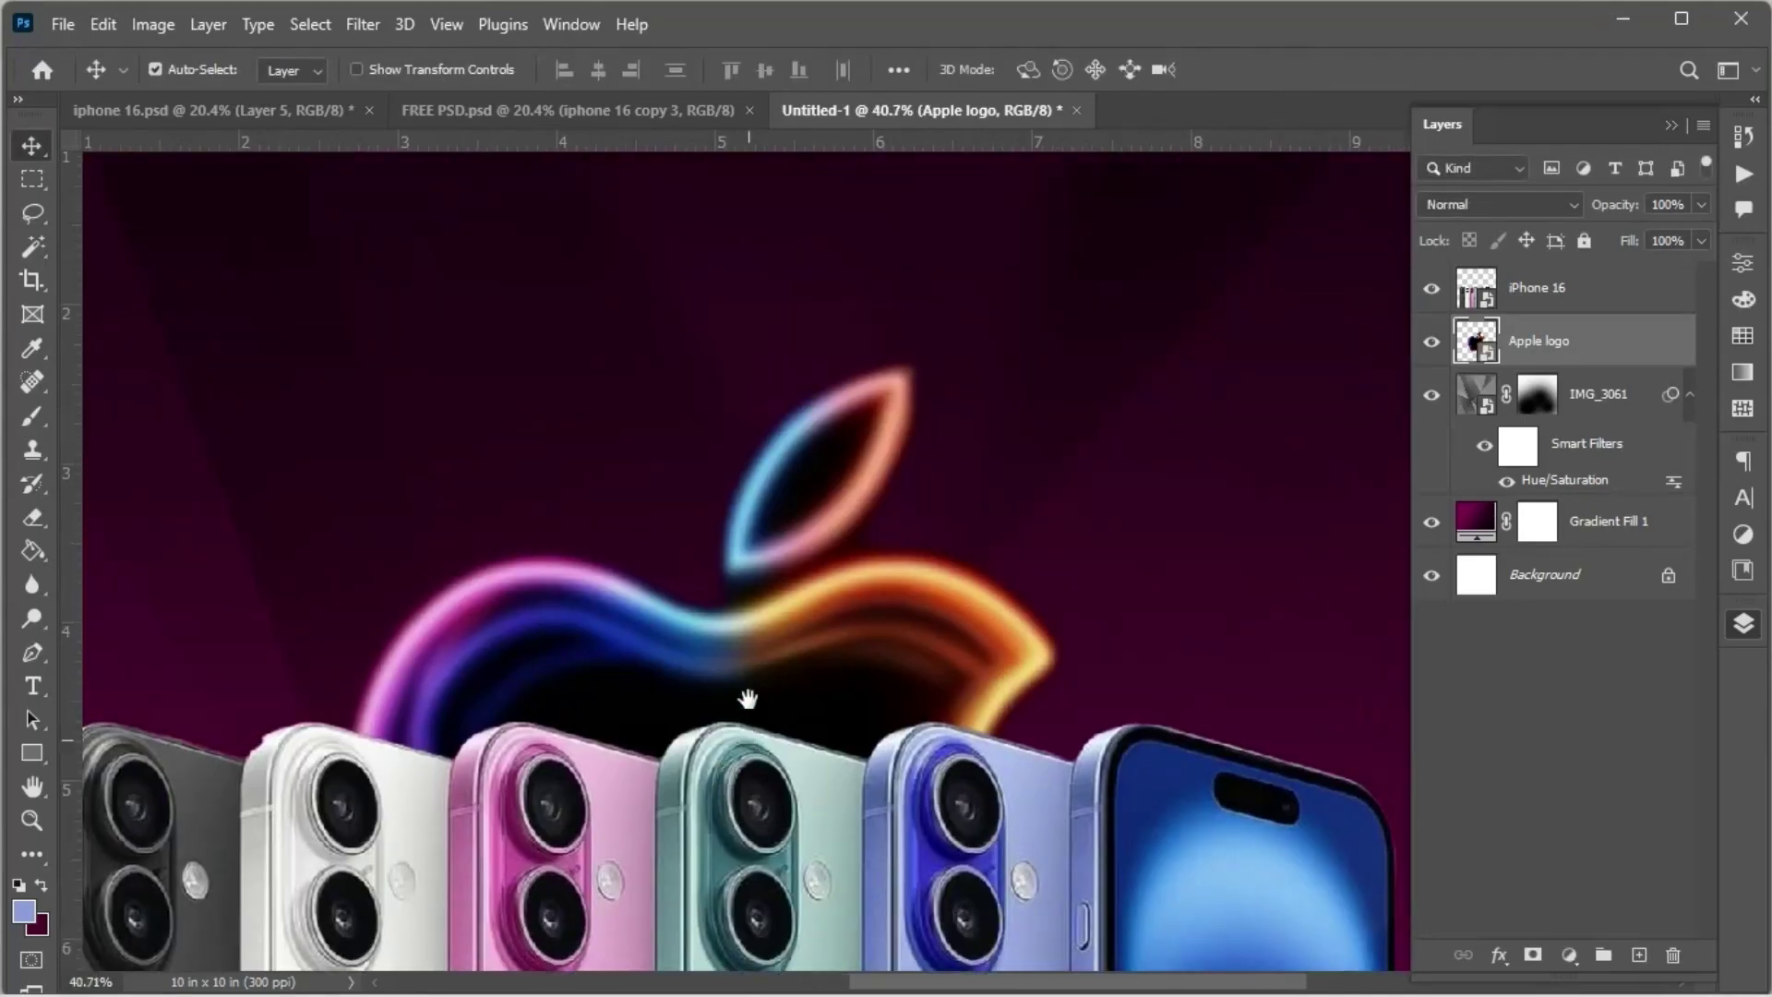
pyautogui.scroll(-5, 794, 646)
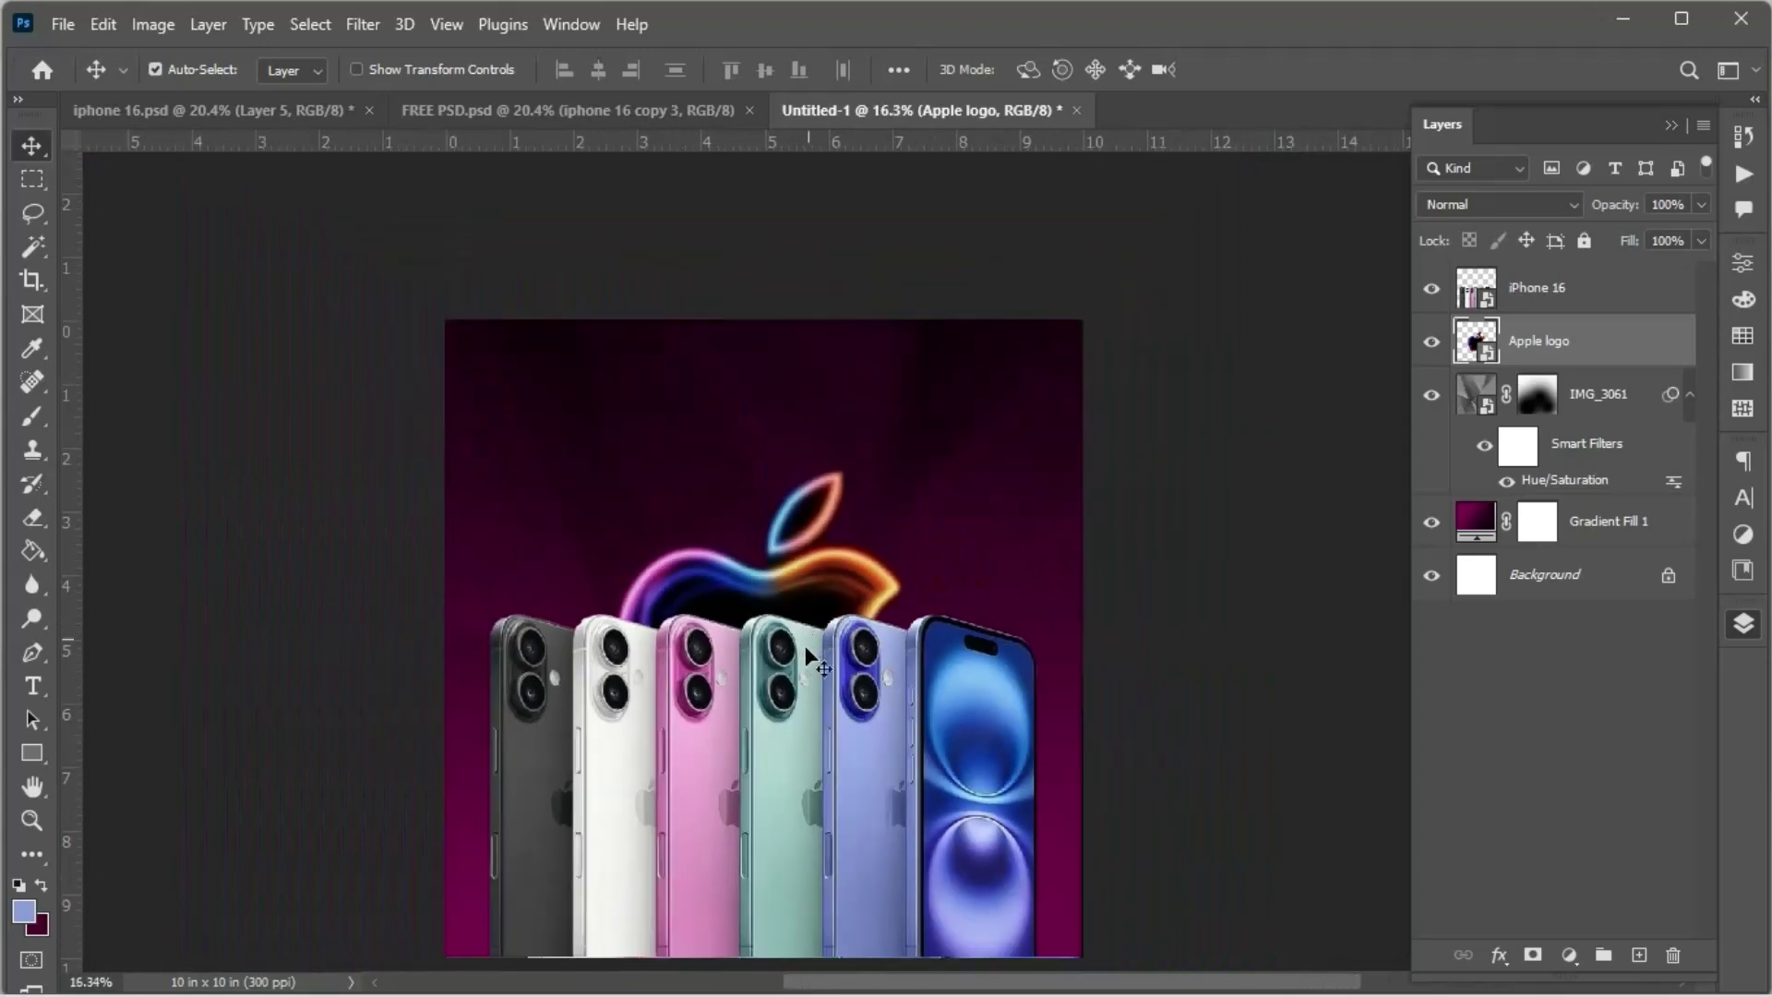
pyautogui.scroll(1, 794, 681)
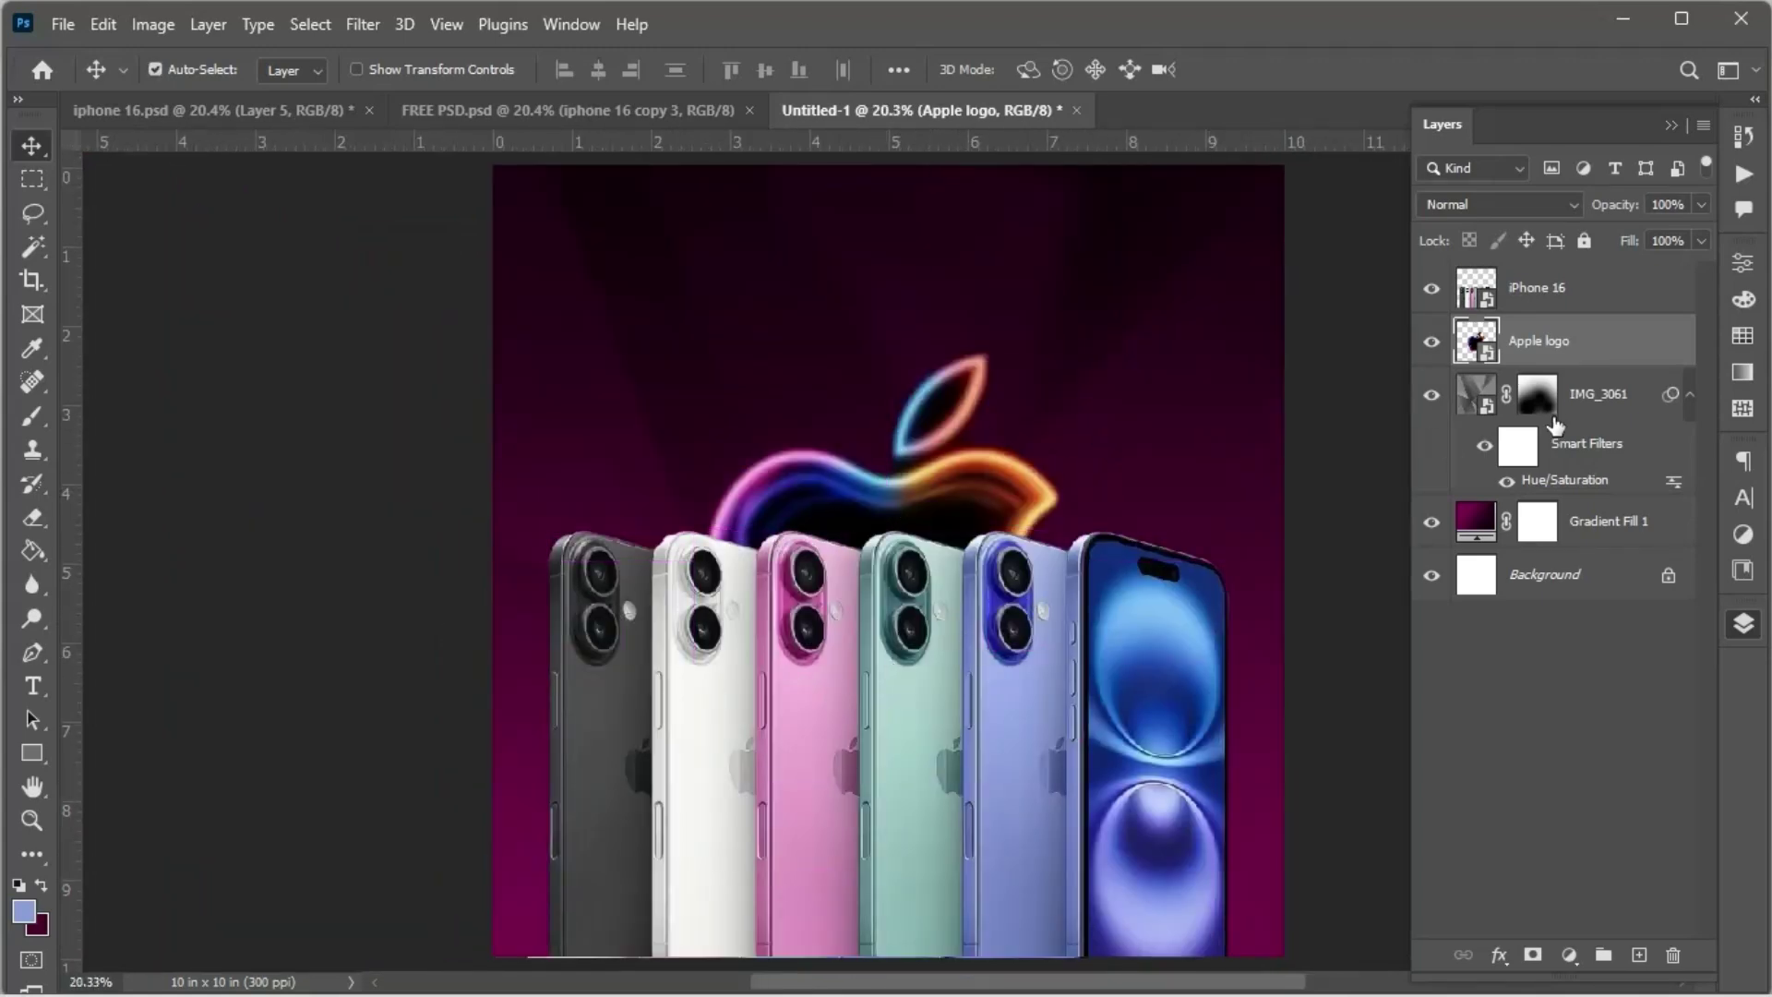
# Step: Add the horizontal text "iPhone 16" in Bebas Neue above the Apple logo, on a layer over the phones
pyautogui.click(1599, 291)
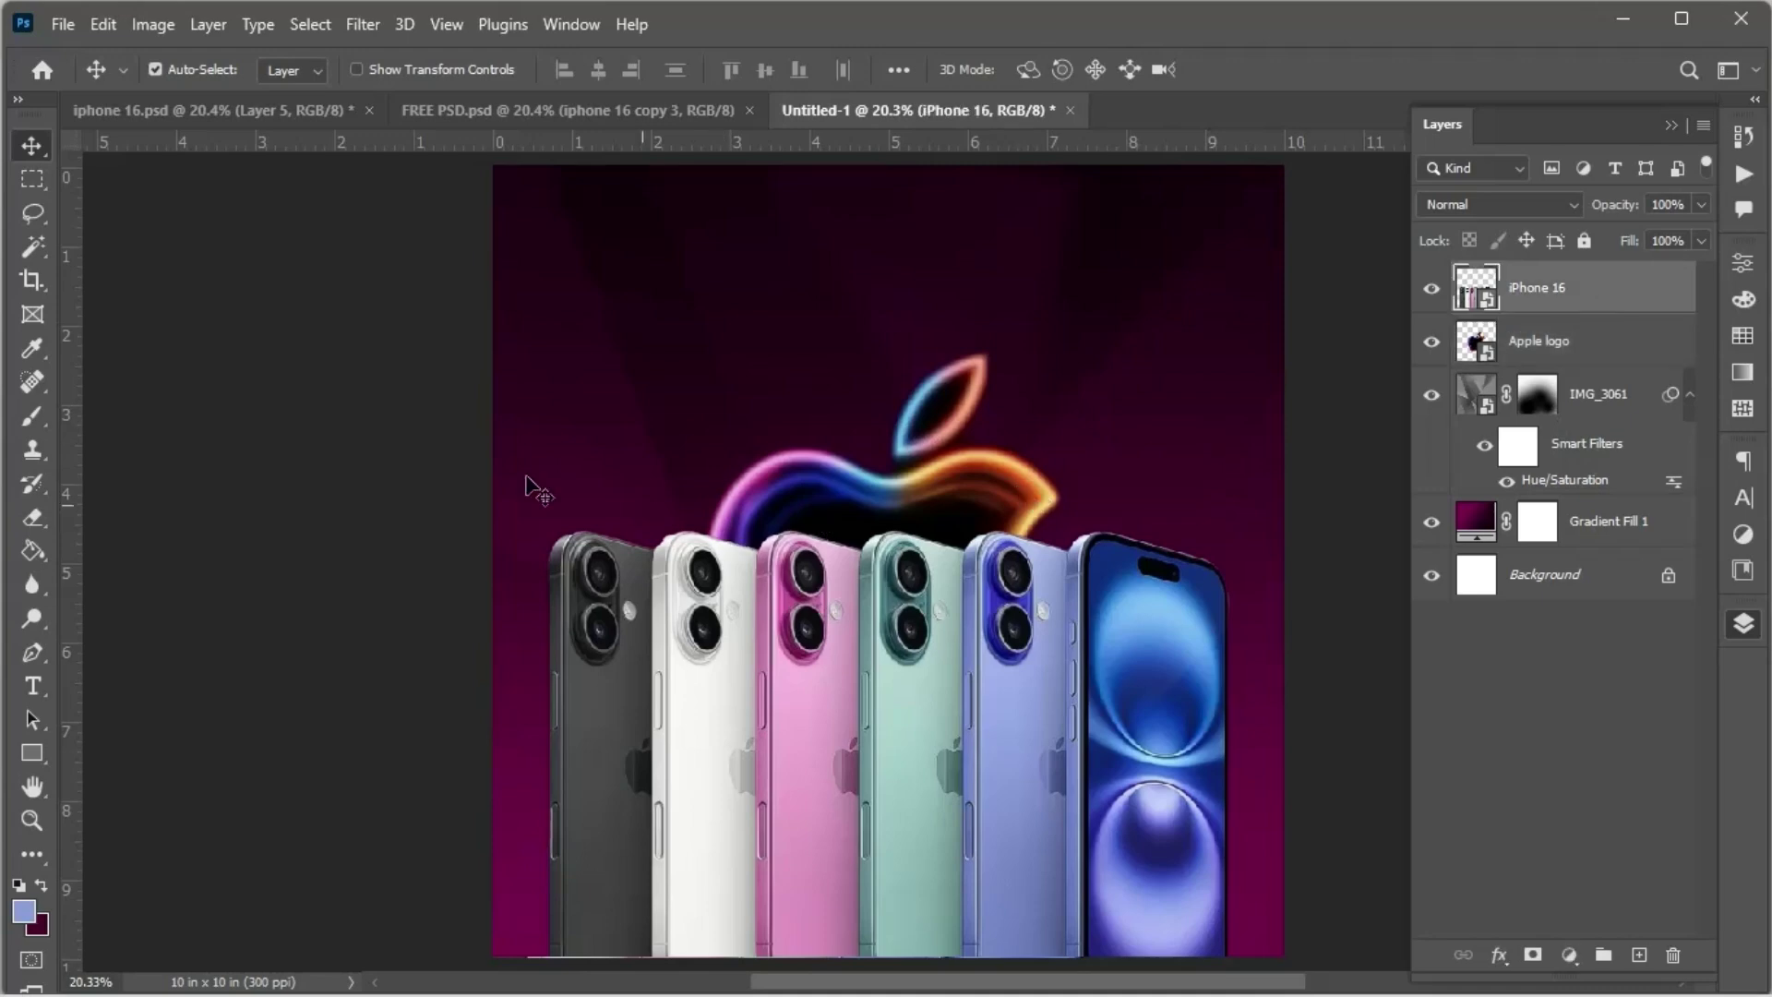
pyautogui.click(32, 686)
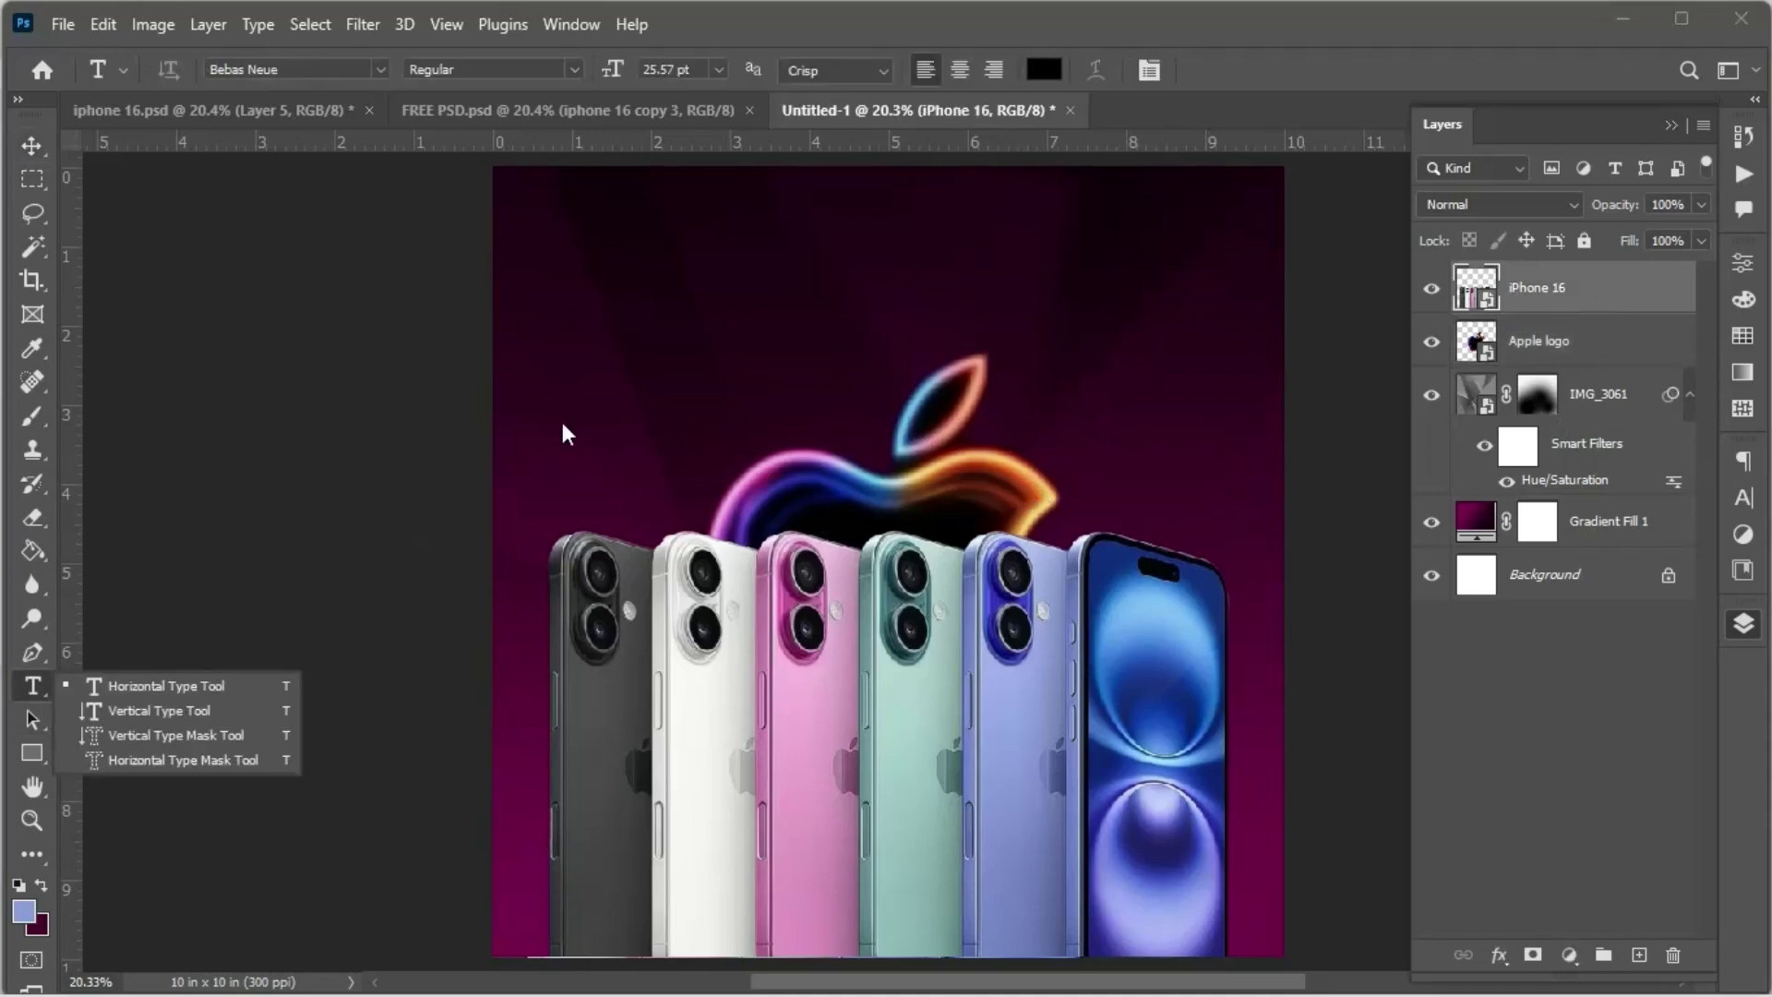
pyautogui.click(677, 285)
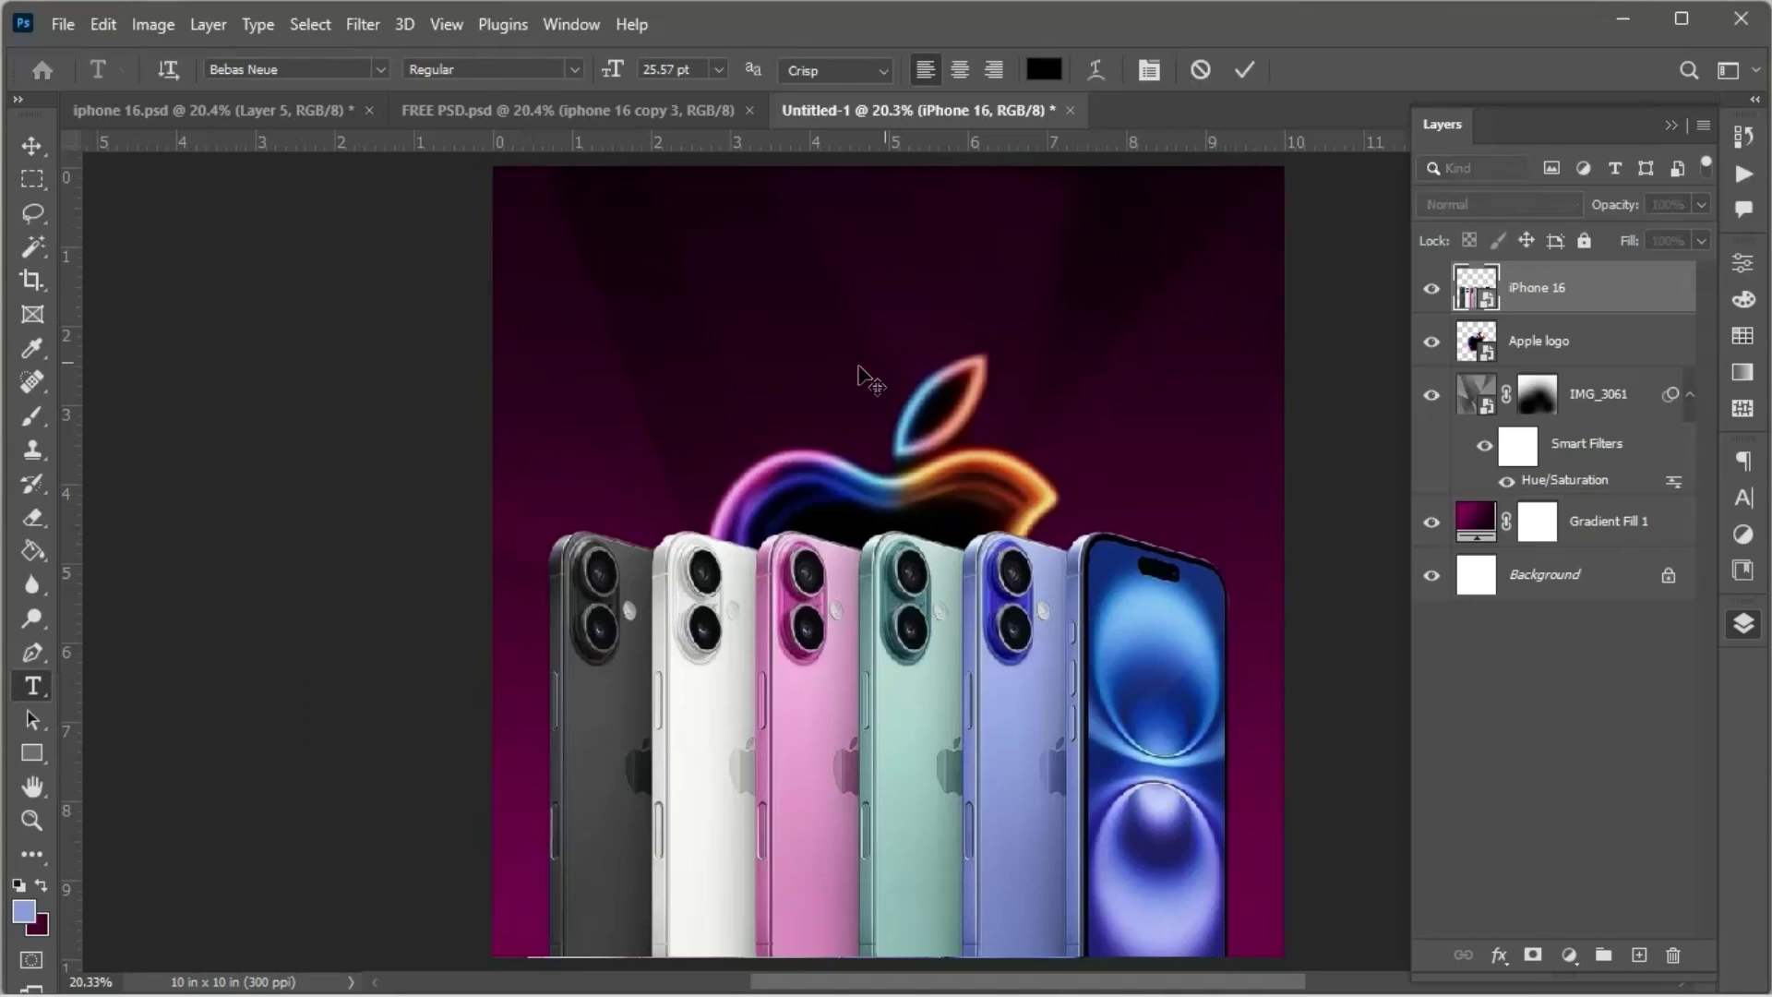
pyautogui.press('BackSpace')
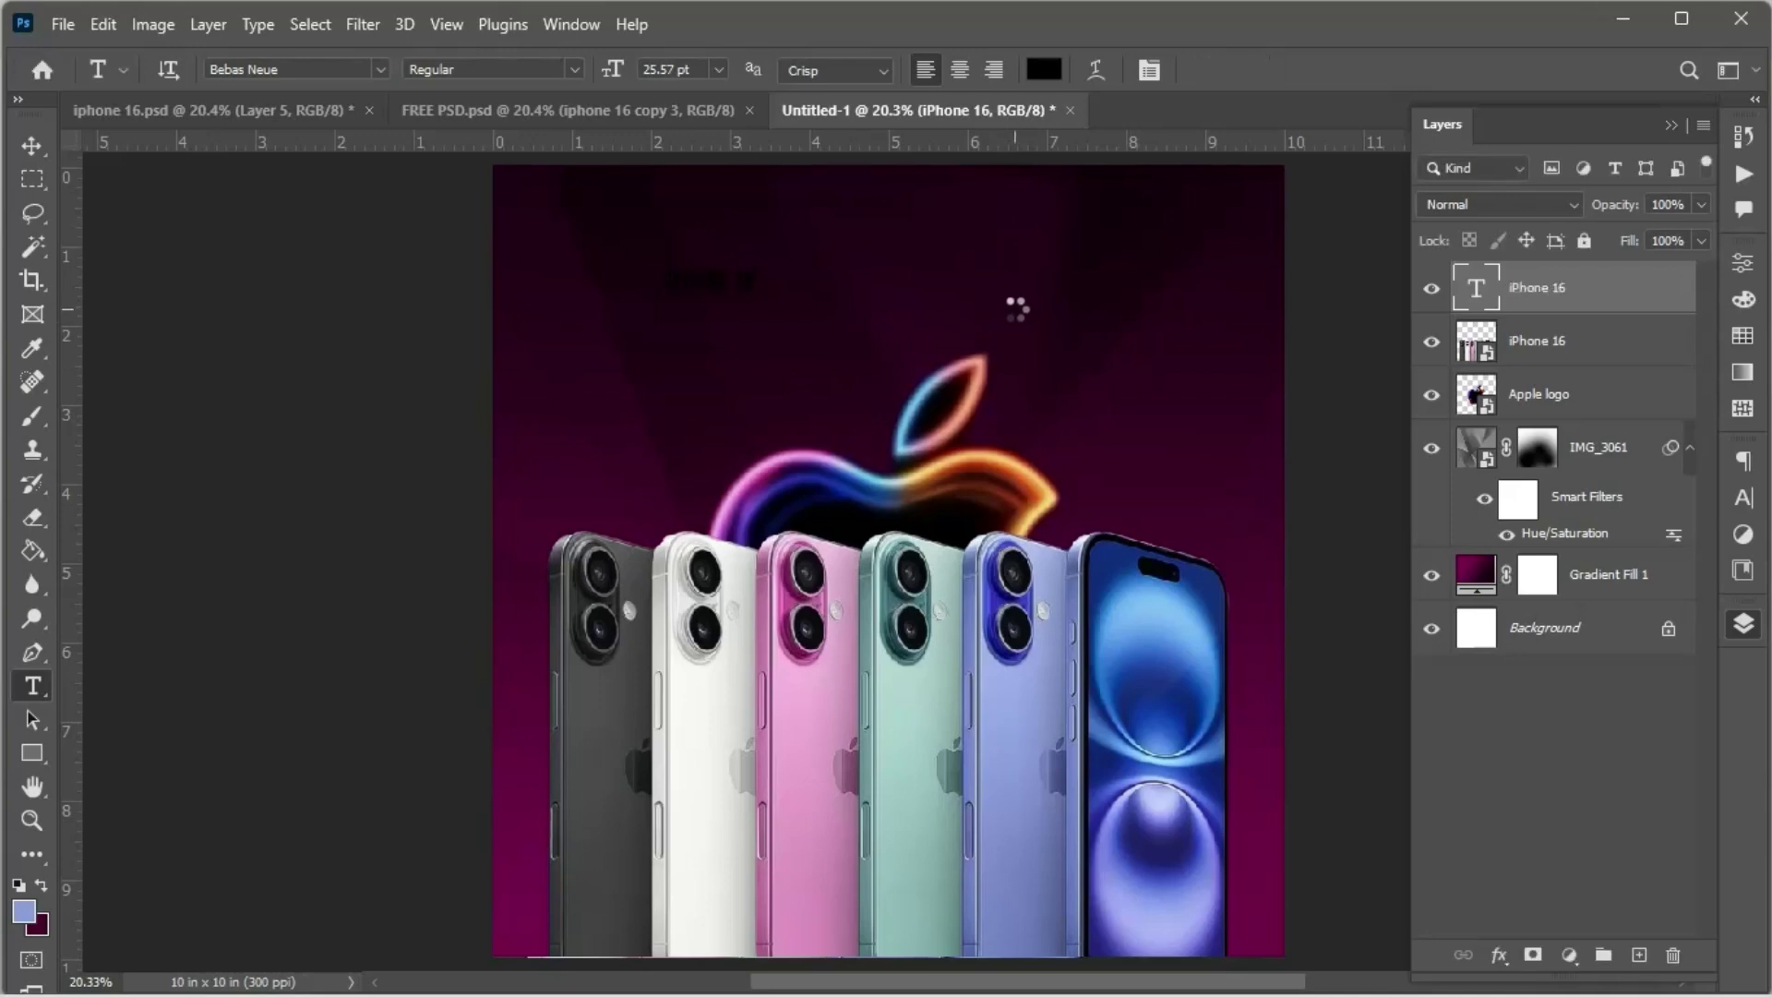
# Step: Set the iPhone 16 text color to white (ffffff)
pyautogui.click(1745, 496)
pyautogui.click(1659, 611)
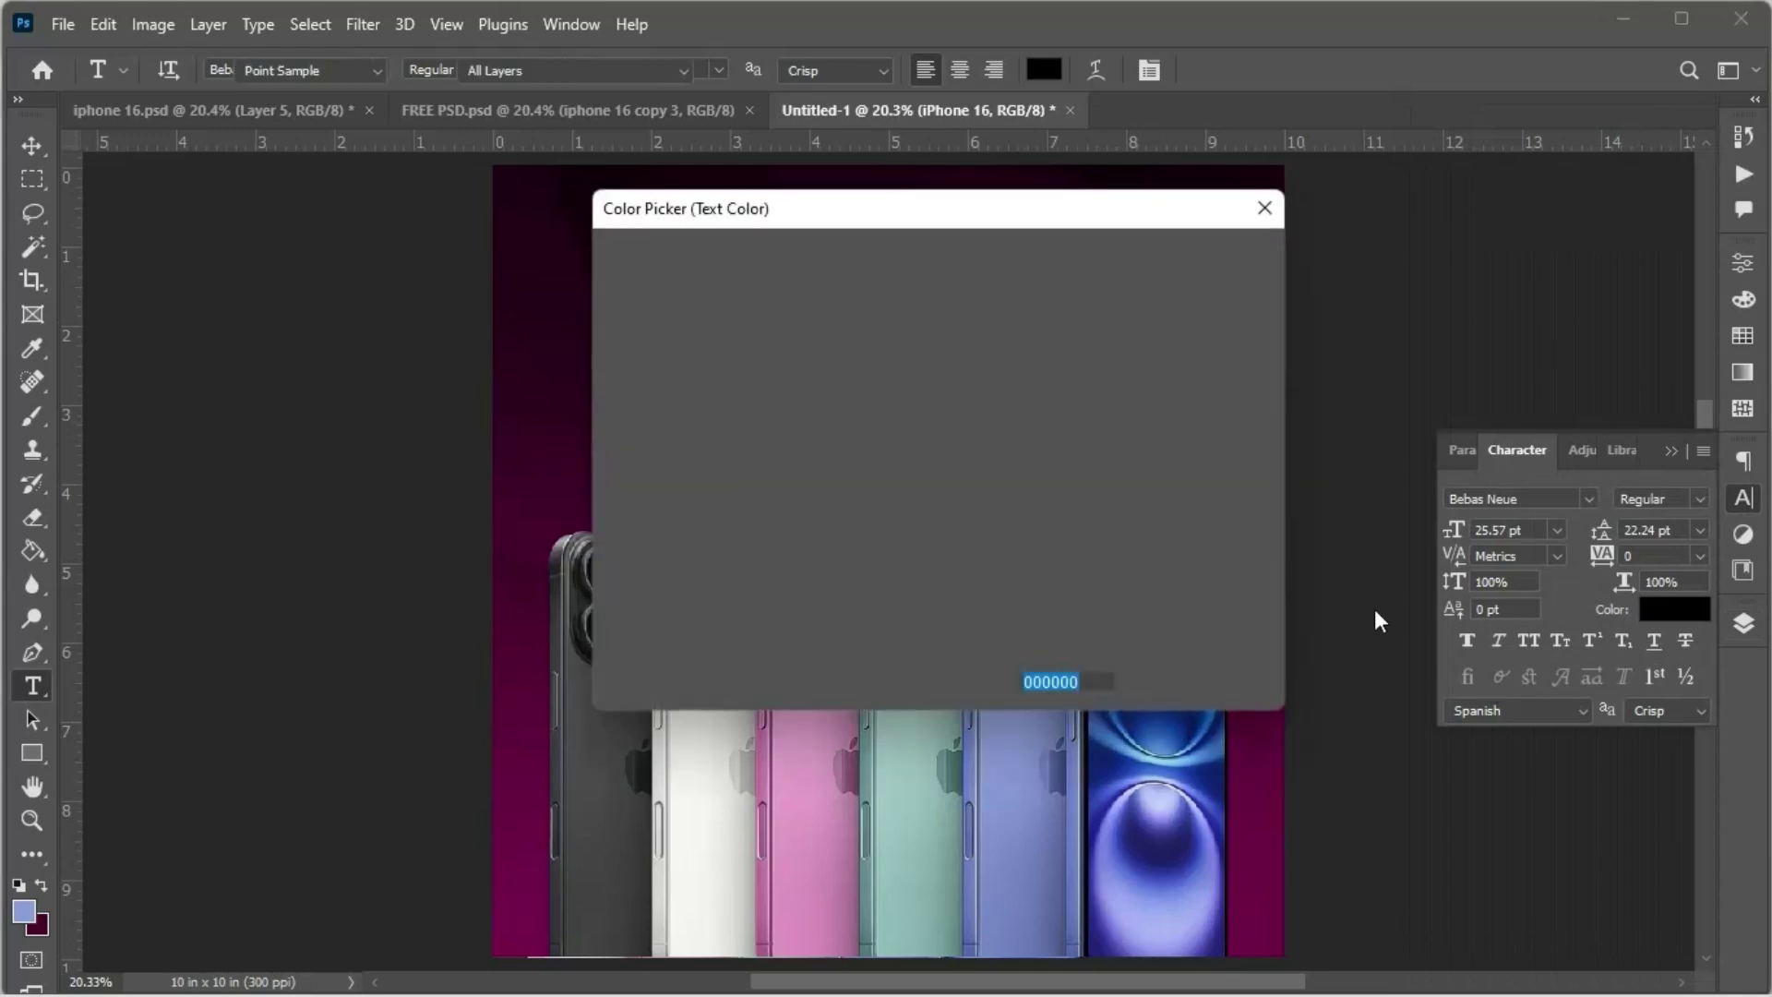
pyautogui.moveTo(629, 290); pyautogui.dragTo(544, 246)
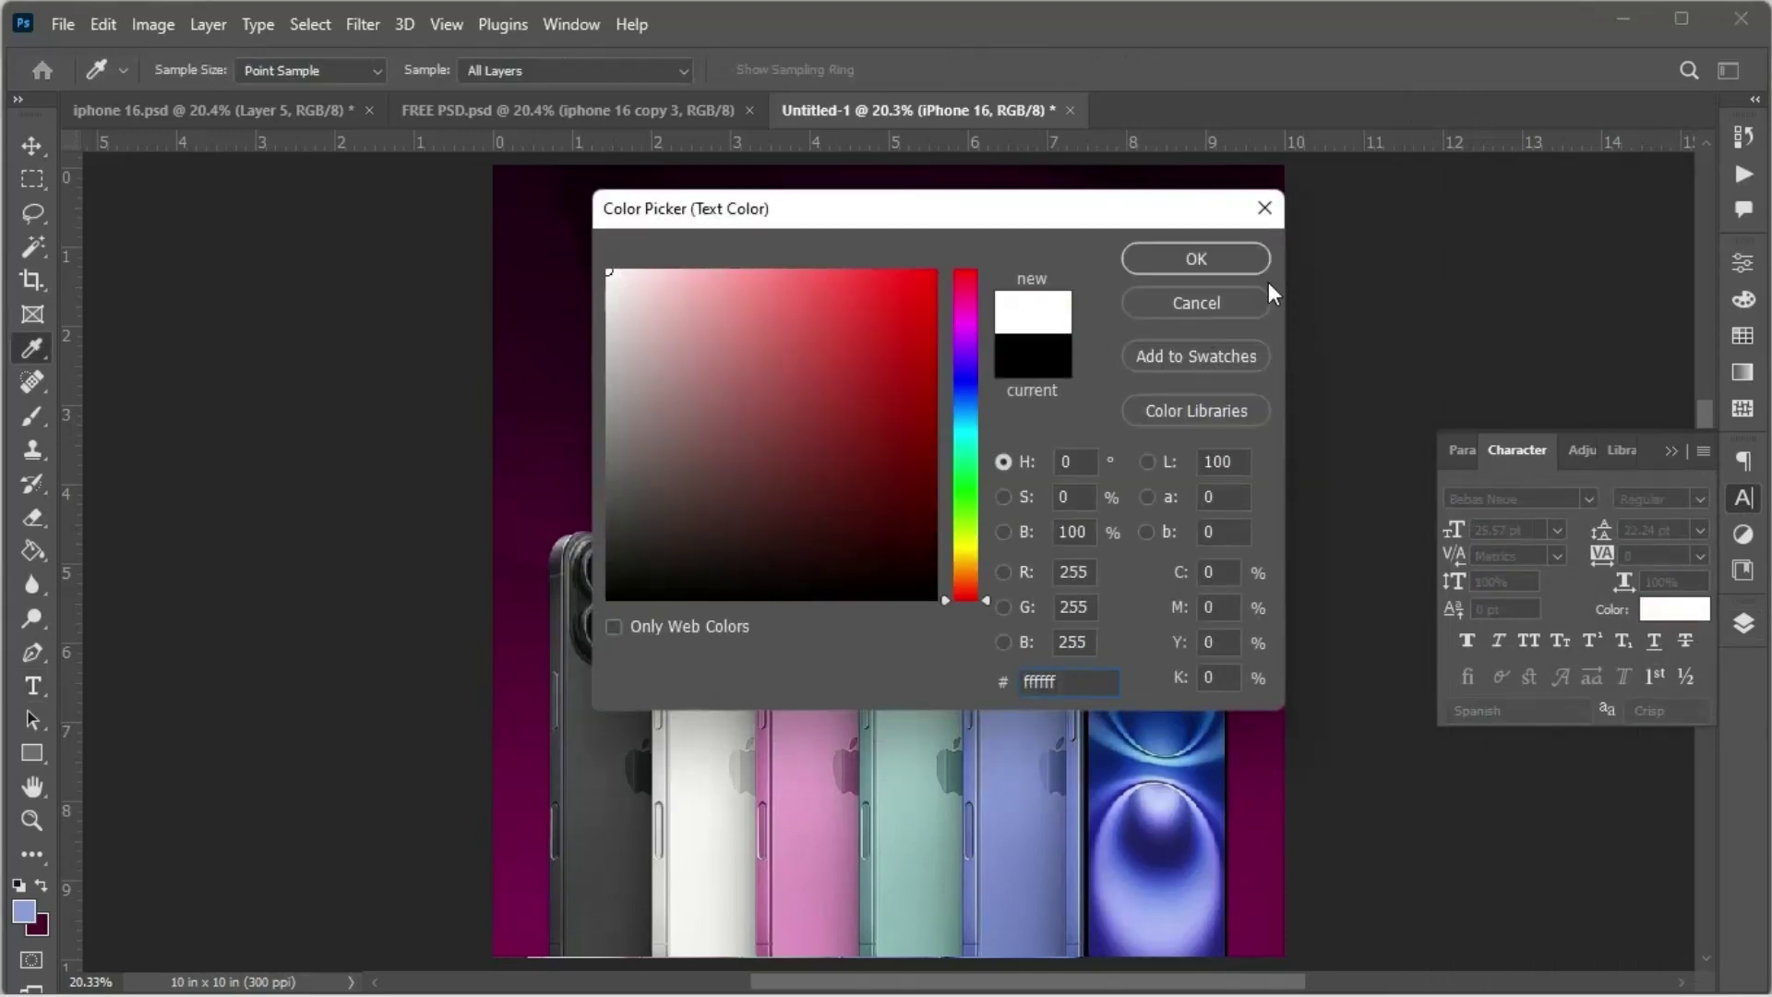
pyautogui.click(1215, 264)
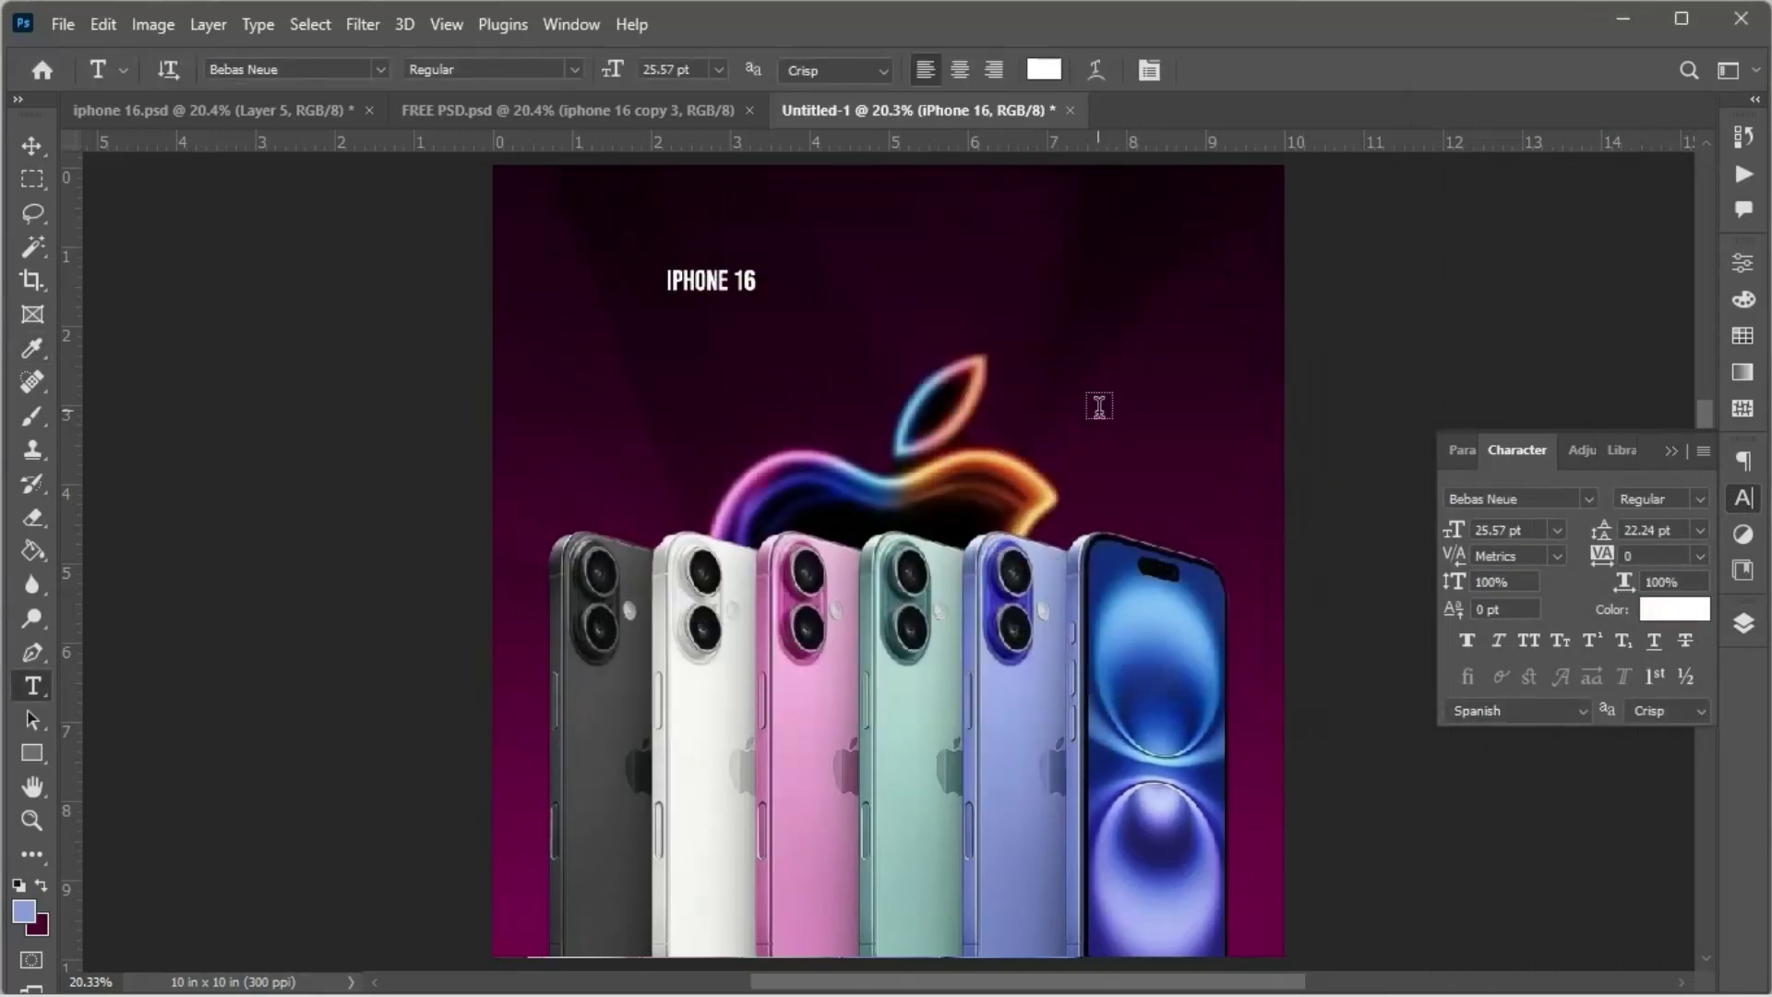
# Step: Scale the iPhone 16 text up to about 83 pt and place it centered just over the Apple logo's leaf
pyautogui.press('v')
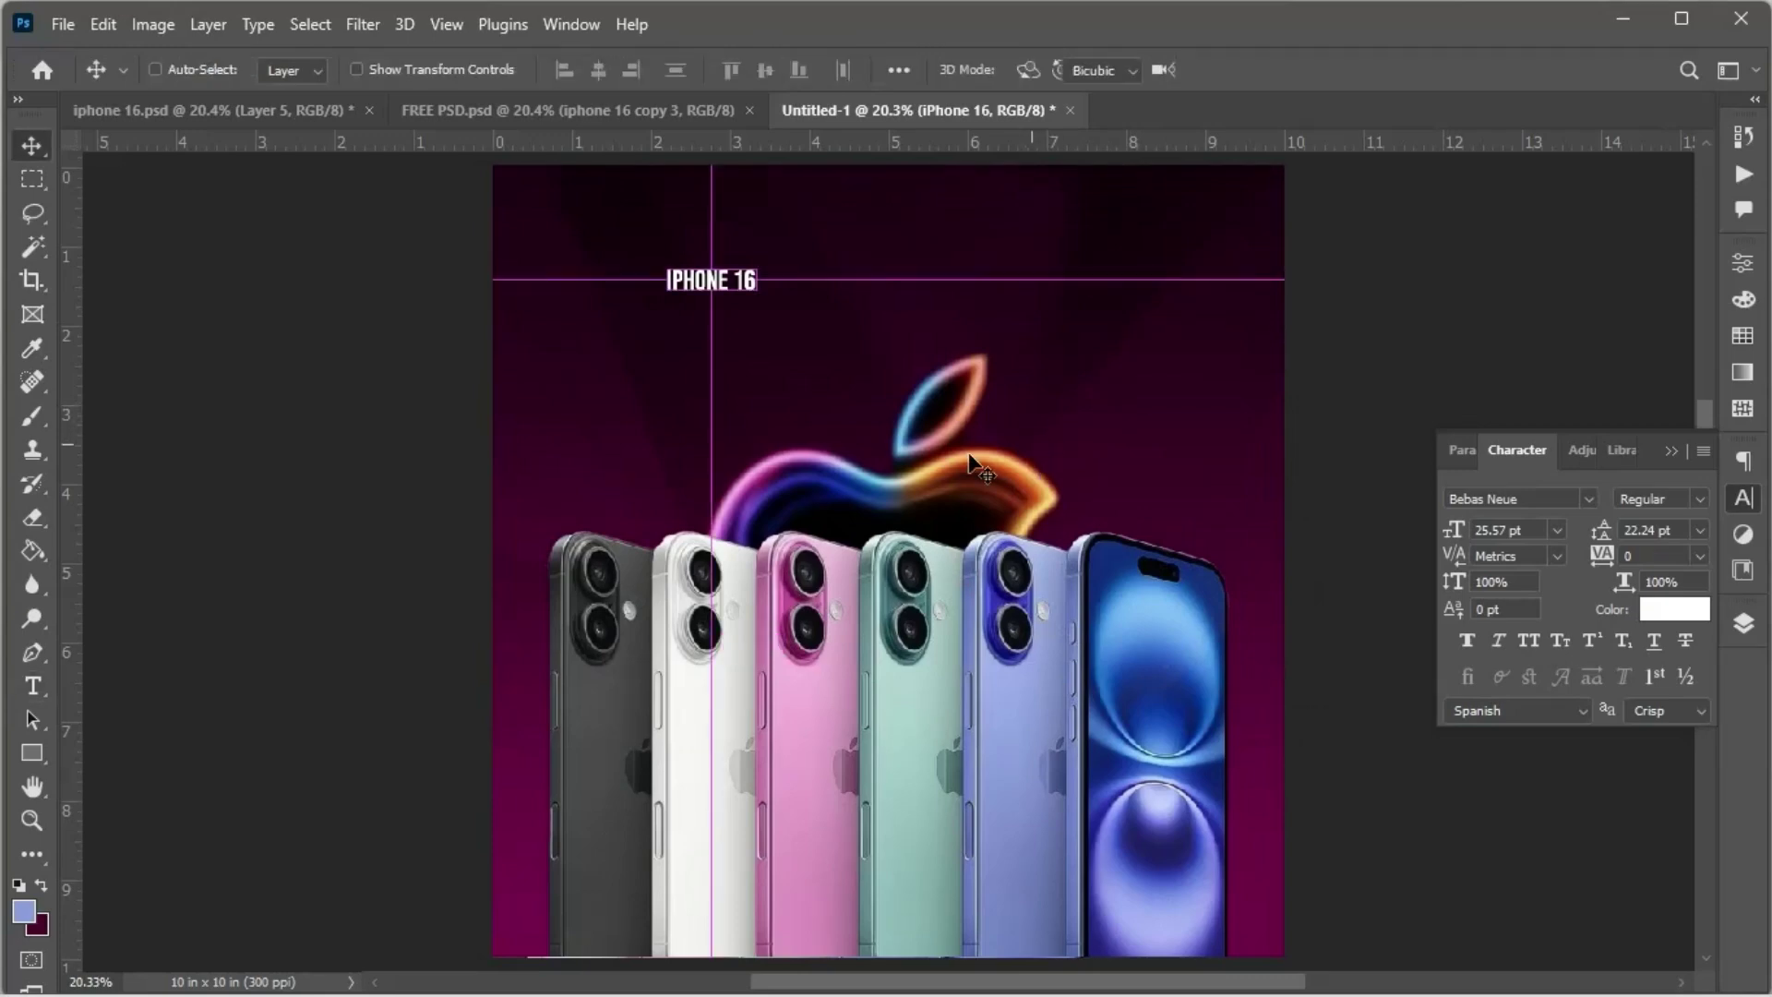
pyautogui.hotkey('ctrl', 't')
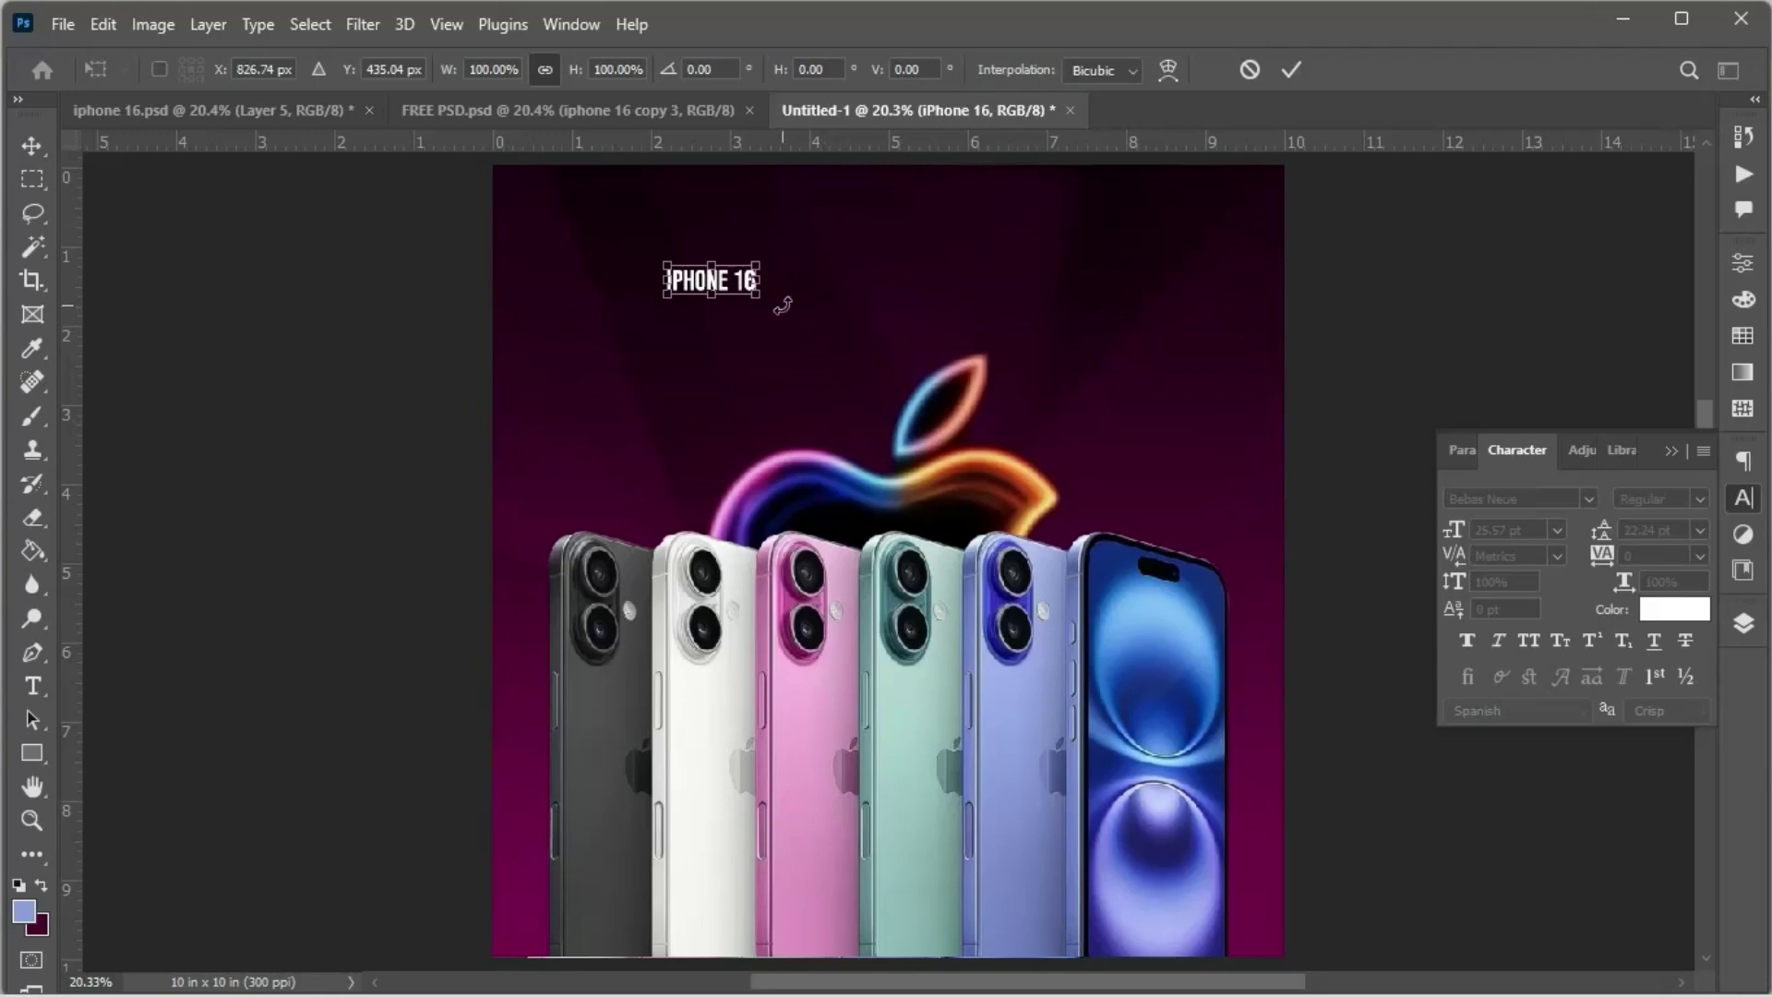
pyautogui.moveTo(754, 300); pyautogui.dragTo(911, 337)
pyautogui.press('Return')
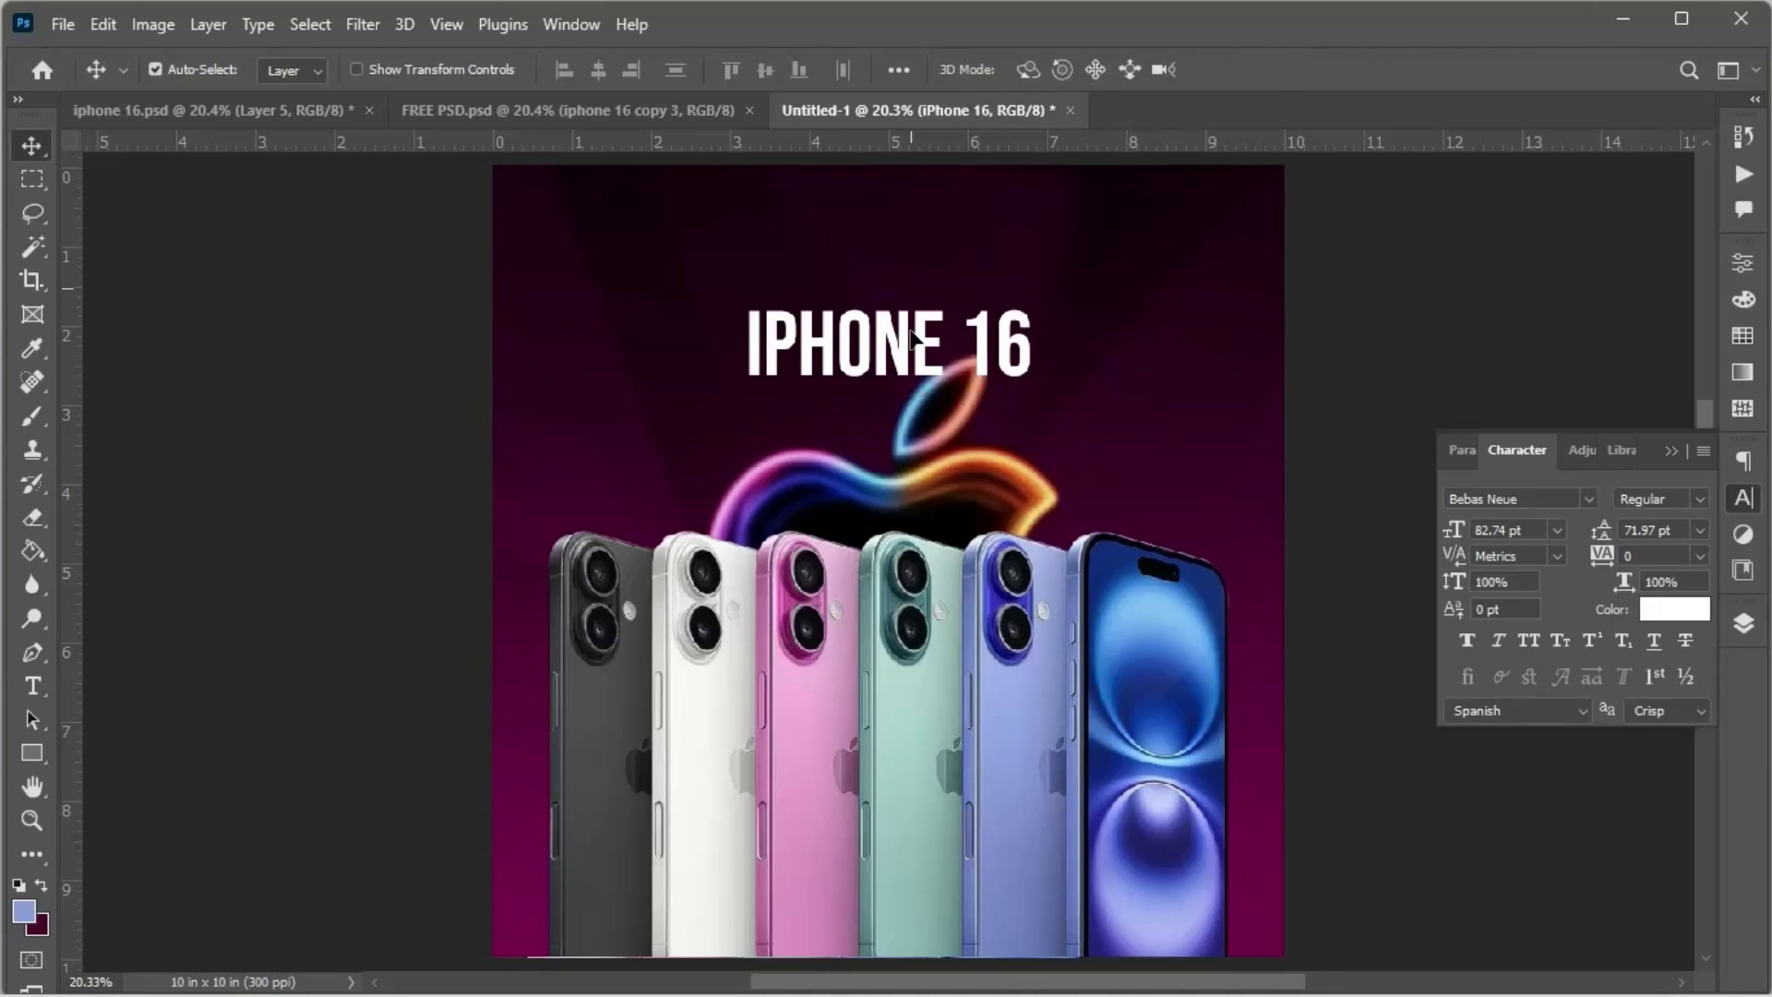
# Step: Set the iPhone 16 title's font to Montserrat Bold and move the text back to about the middle of the poster
pyautogui.click(1586, 495)
pyautogui.click(1588, 495)
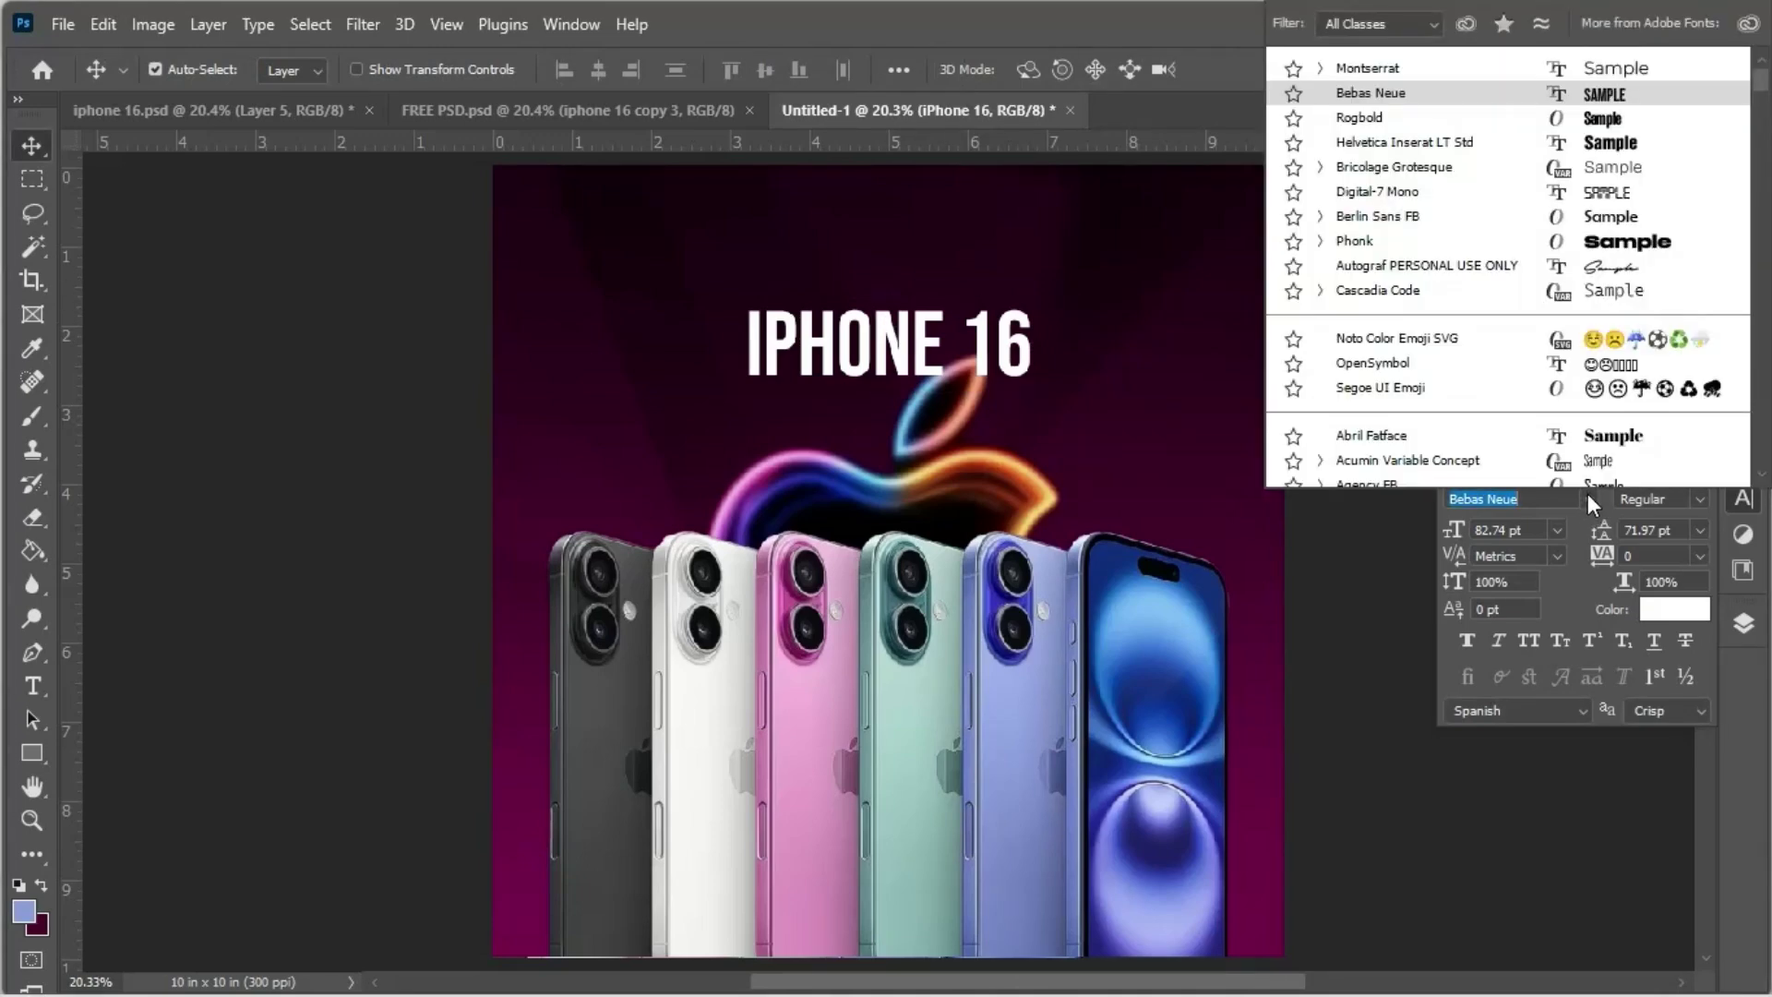
pyautogui.click(1368, 68)
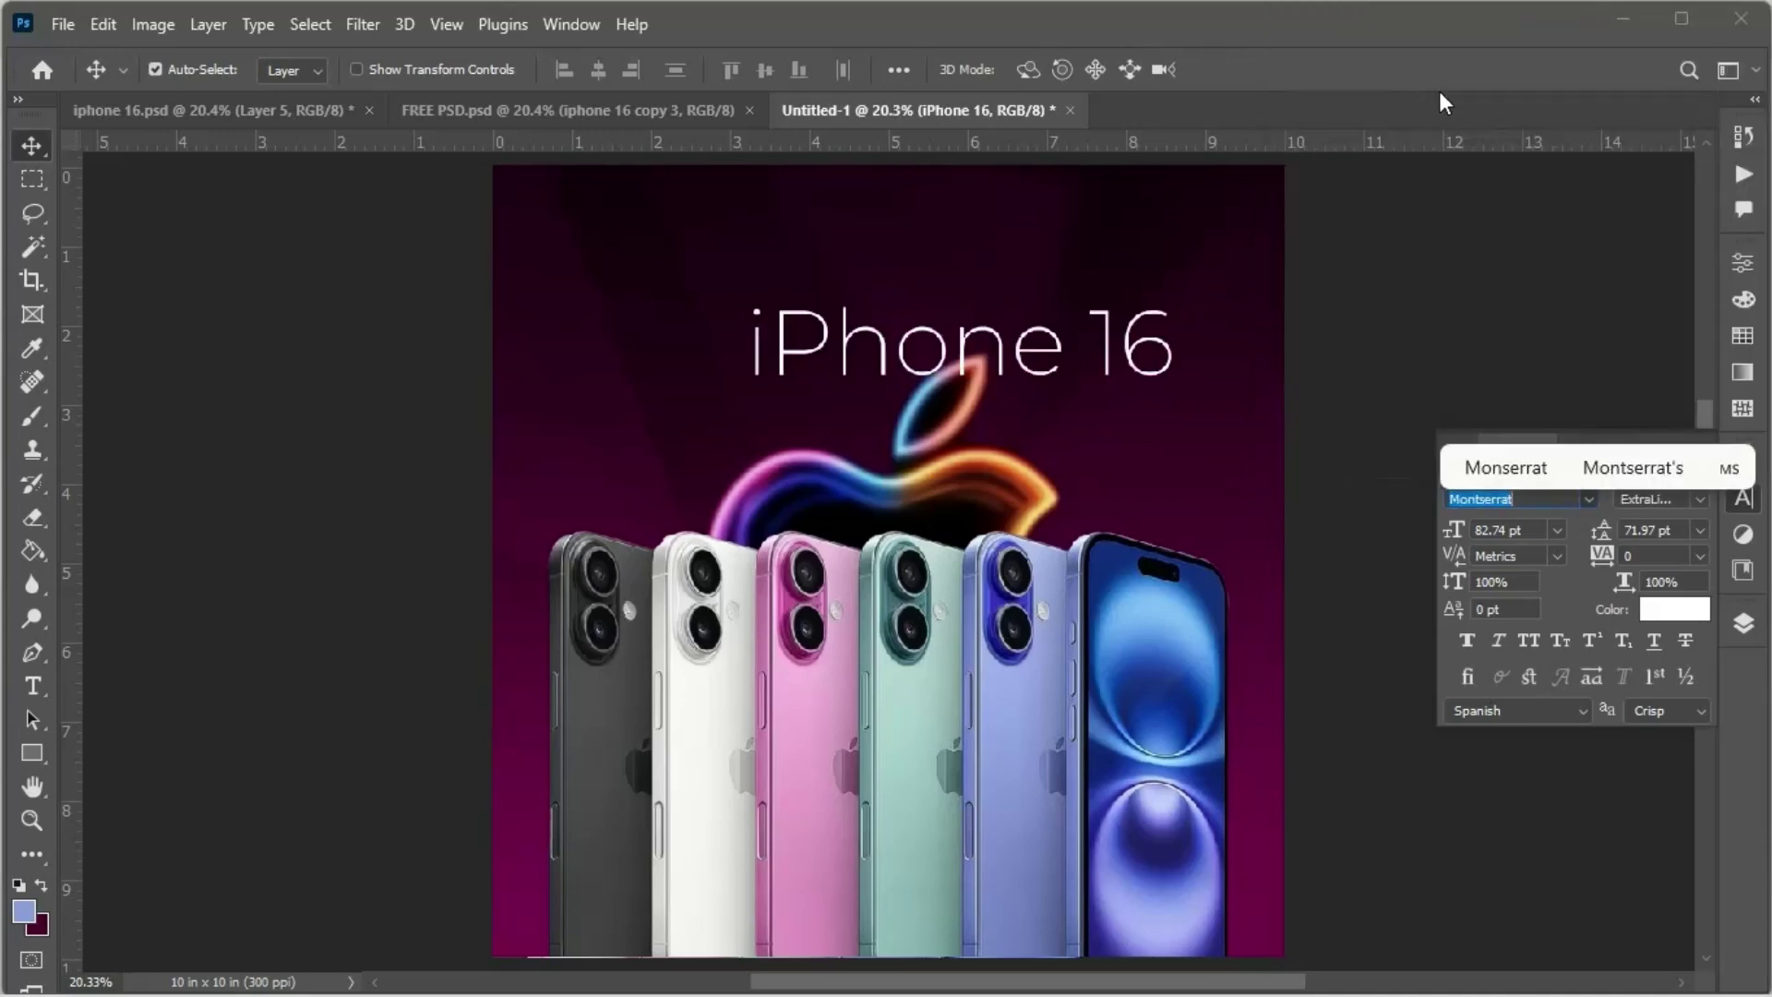
pyautogui.click(1697, 500)
pyautogui.click(1605, 585)
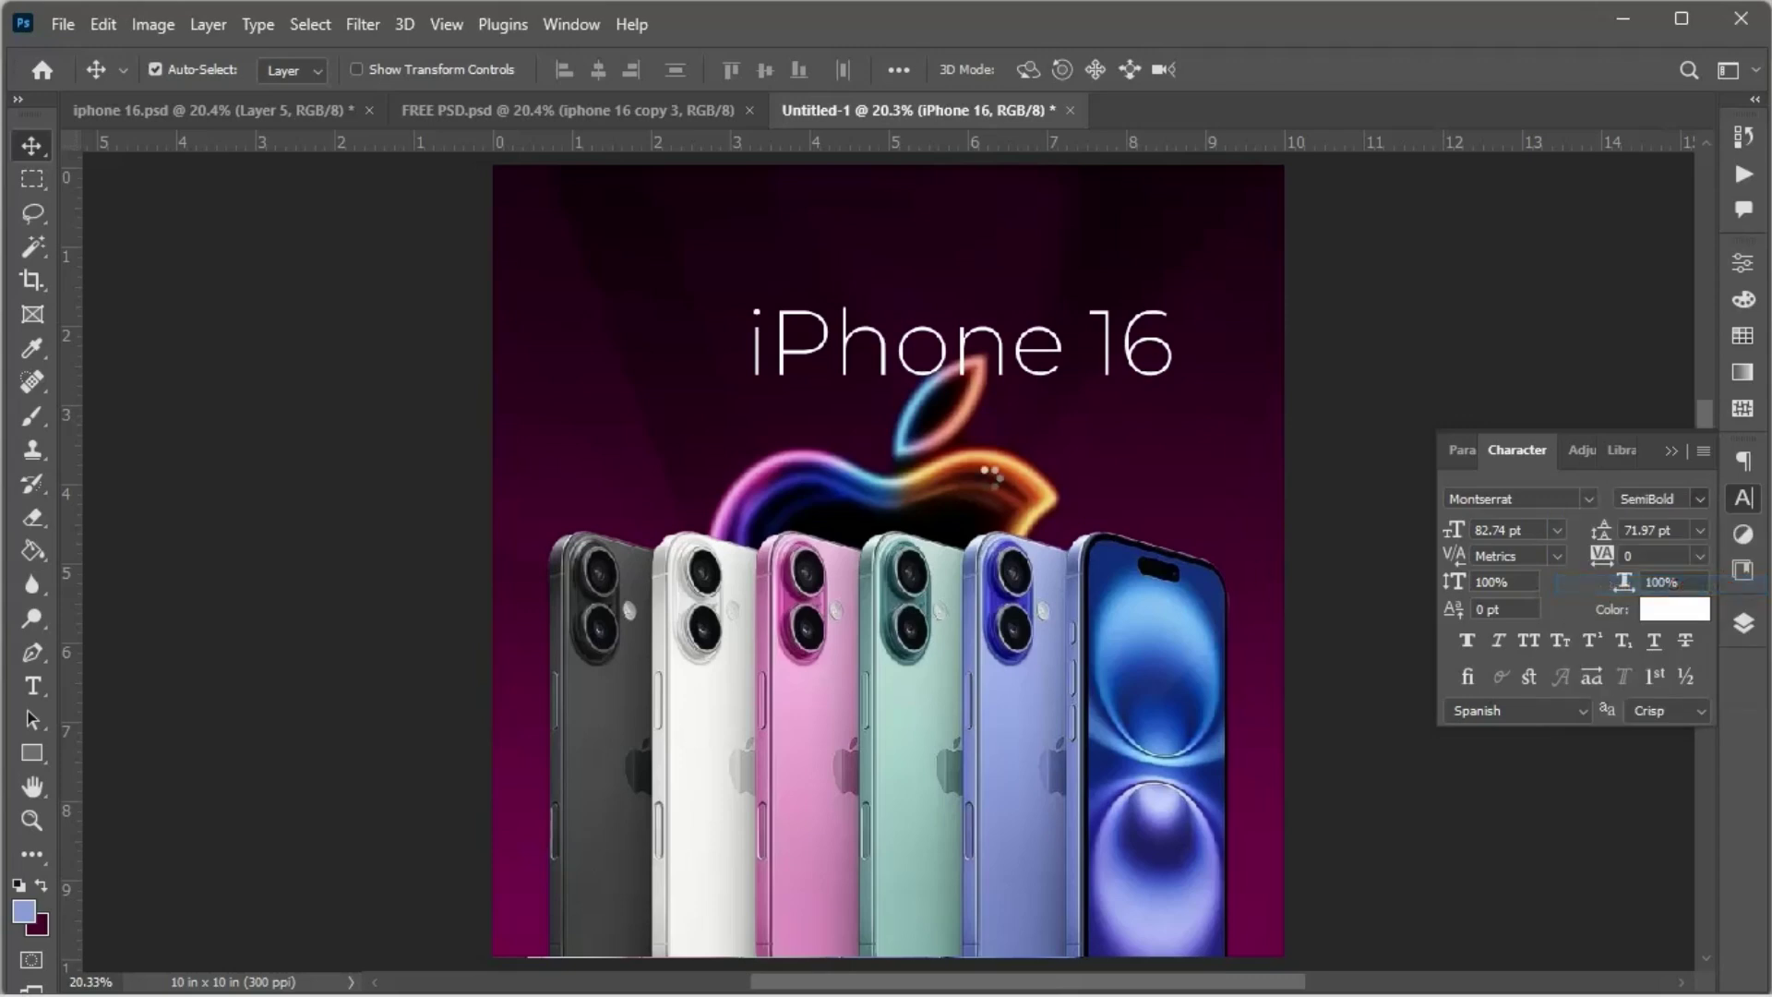
pyautogui.moveTo(1147, 376); pyautogui.dragTo(1064, 383)
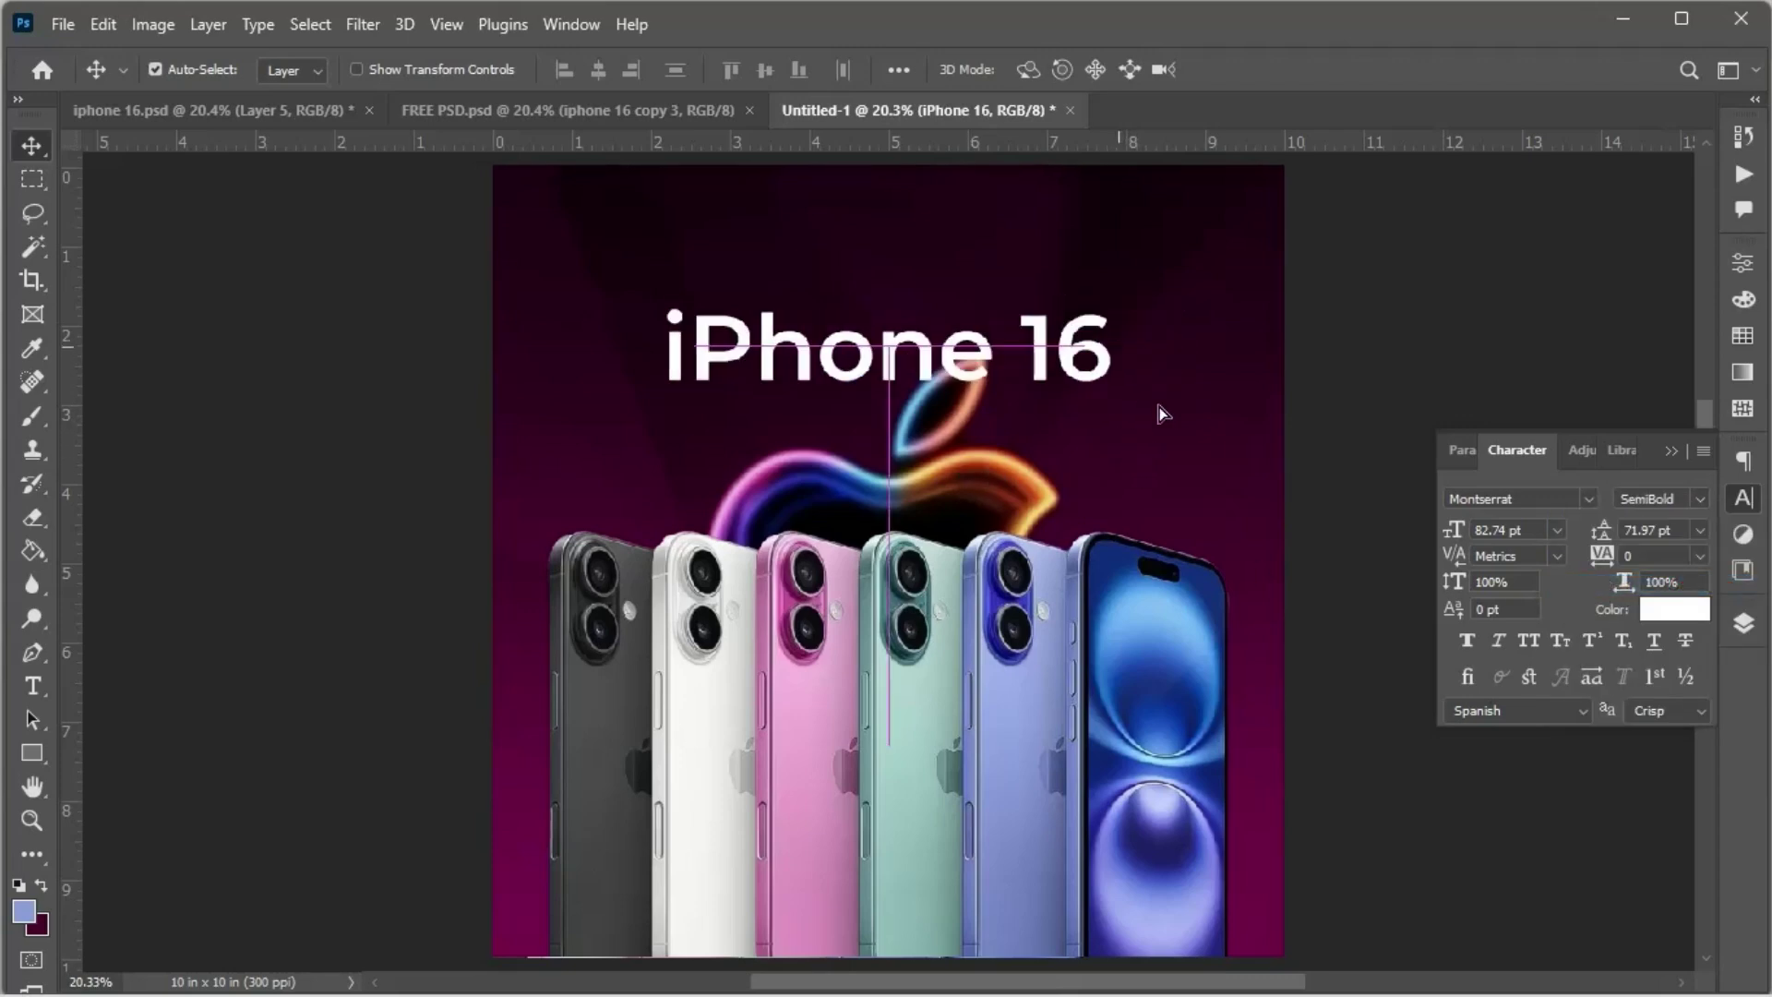
pyautogui.click(1696, 502)
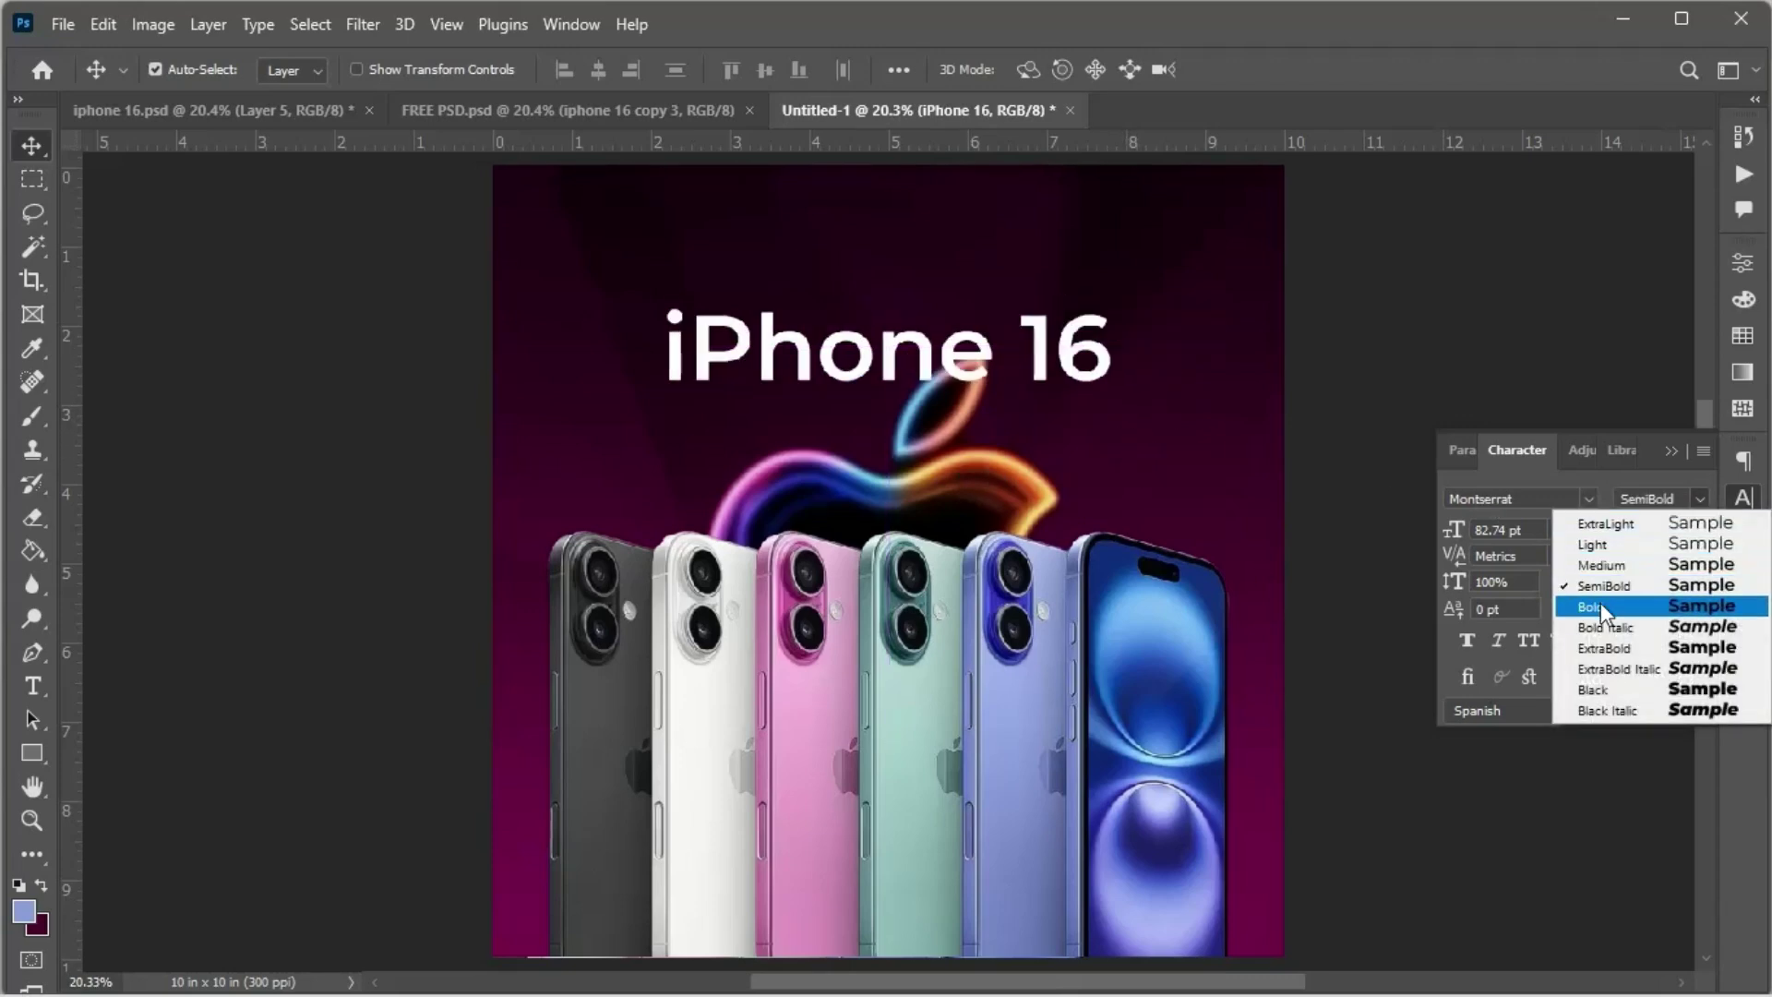
pyautogui.click(1601, 602)
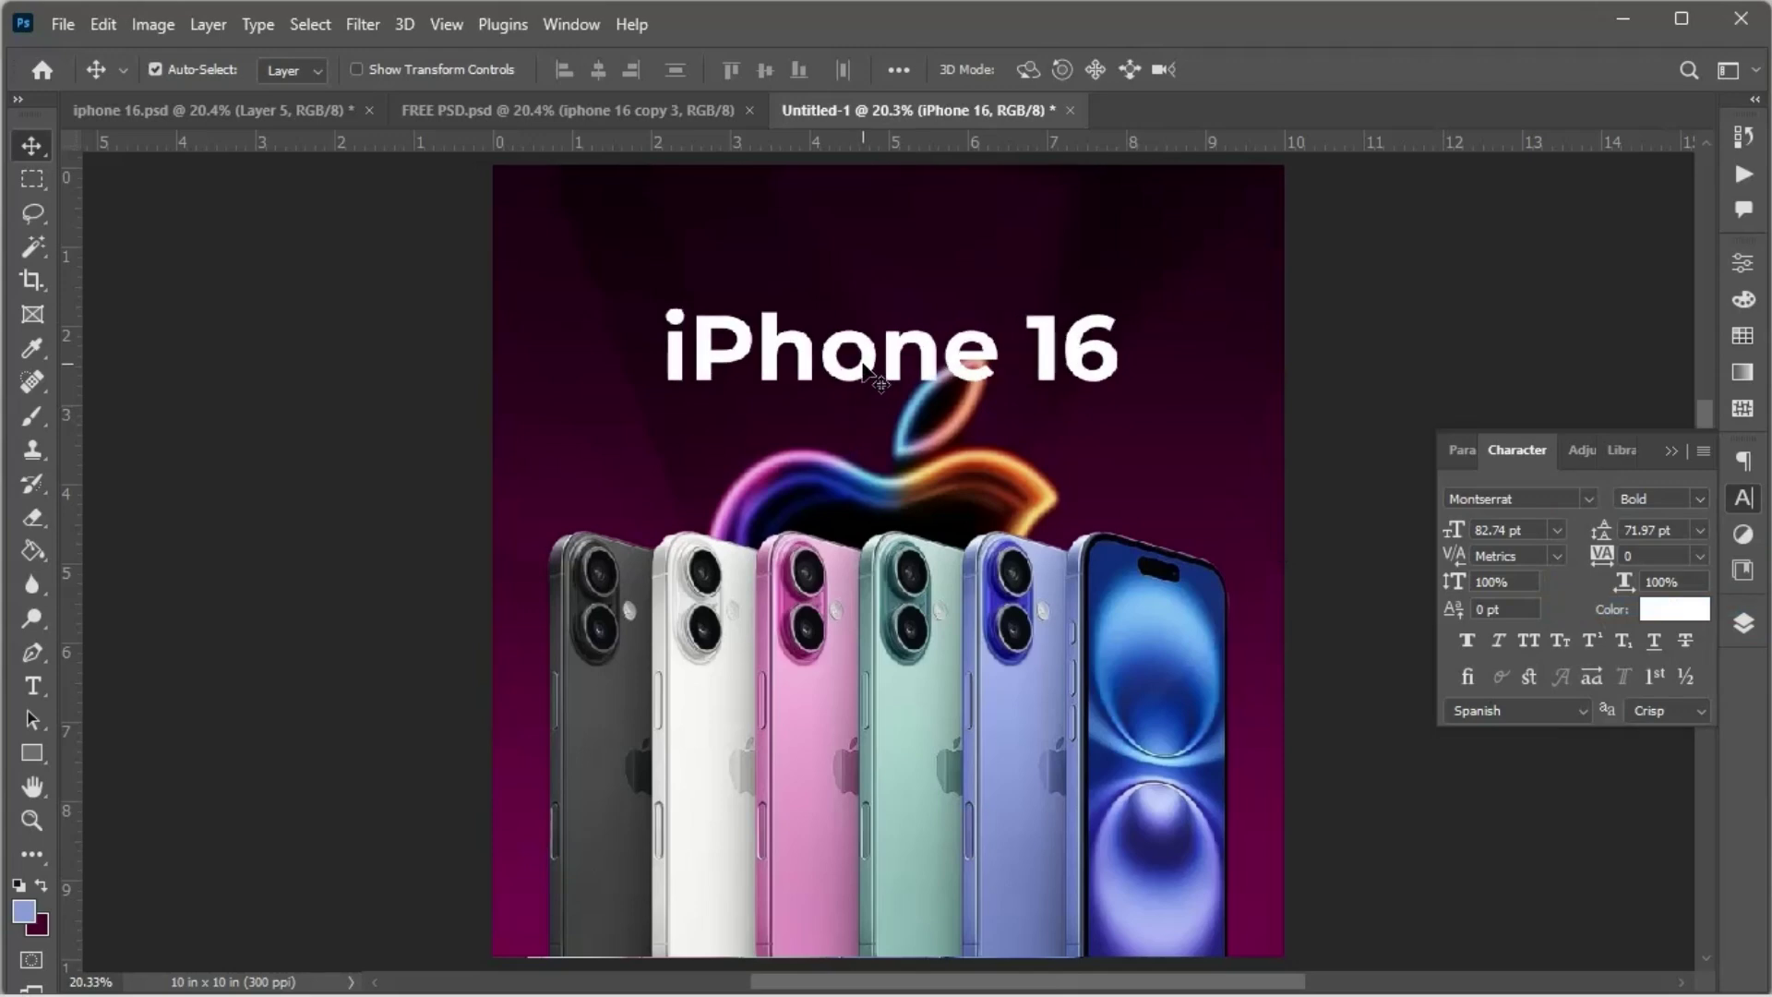
# Step: Raise the iPhone 16 title slightly and align its horizontal center with the Background layer
pyautogui.moveTo(839, 369)
pyautogui.mouseDown()
pyautogui.moveTo(863, 346)
pyautogui.moveTo(960, 504)
pyautogui.moveTo(866, 334)
pyautogui.moveTo(860, 355)
pyautogui.mouseUp()
pyautogui.scroll(1, 896, 438)
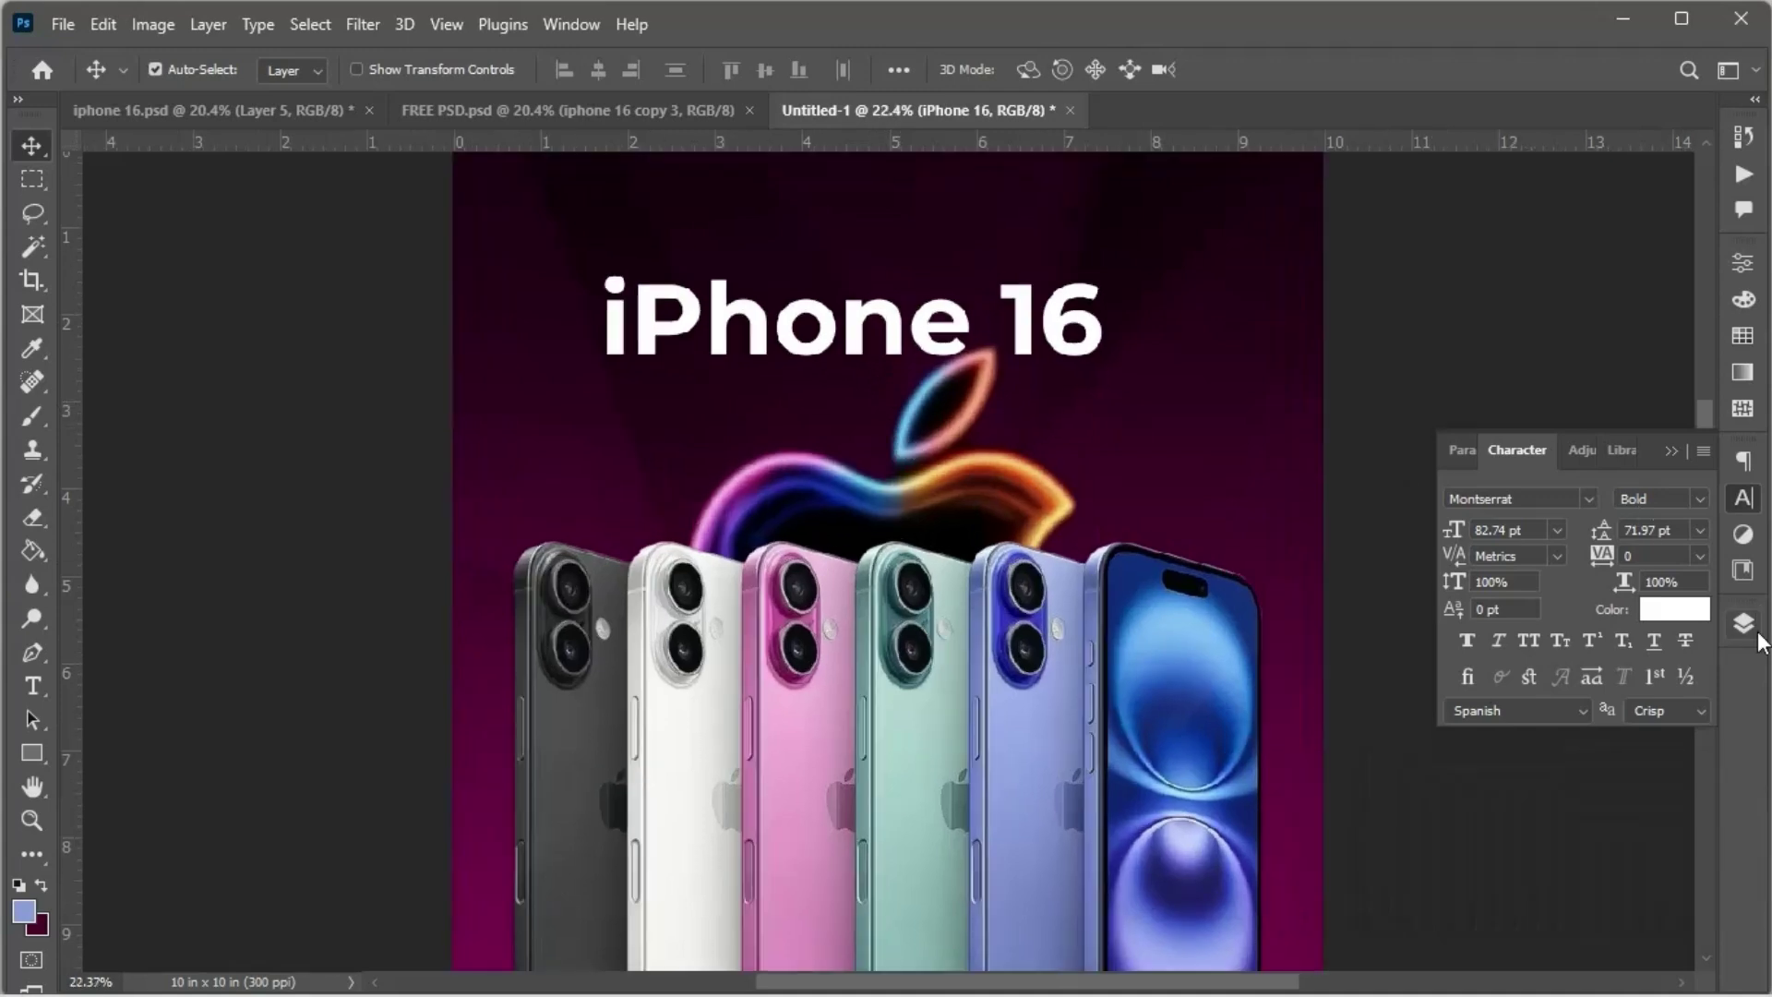
pyautogui.click(1744, 624)
pyautogui.keyDown('ctrl'); pyautogui.click(1596, 635); pyautogui.keyUp('ctrl')
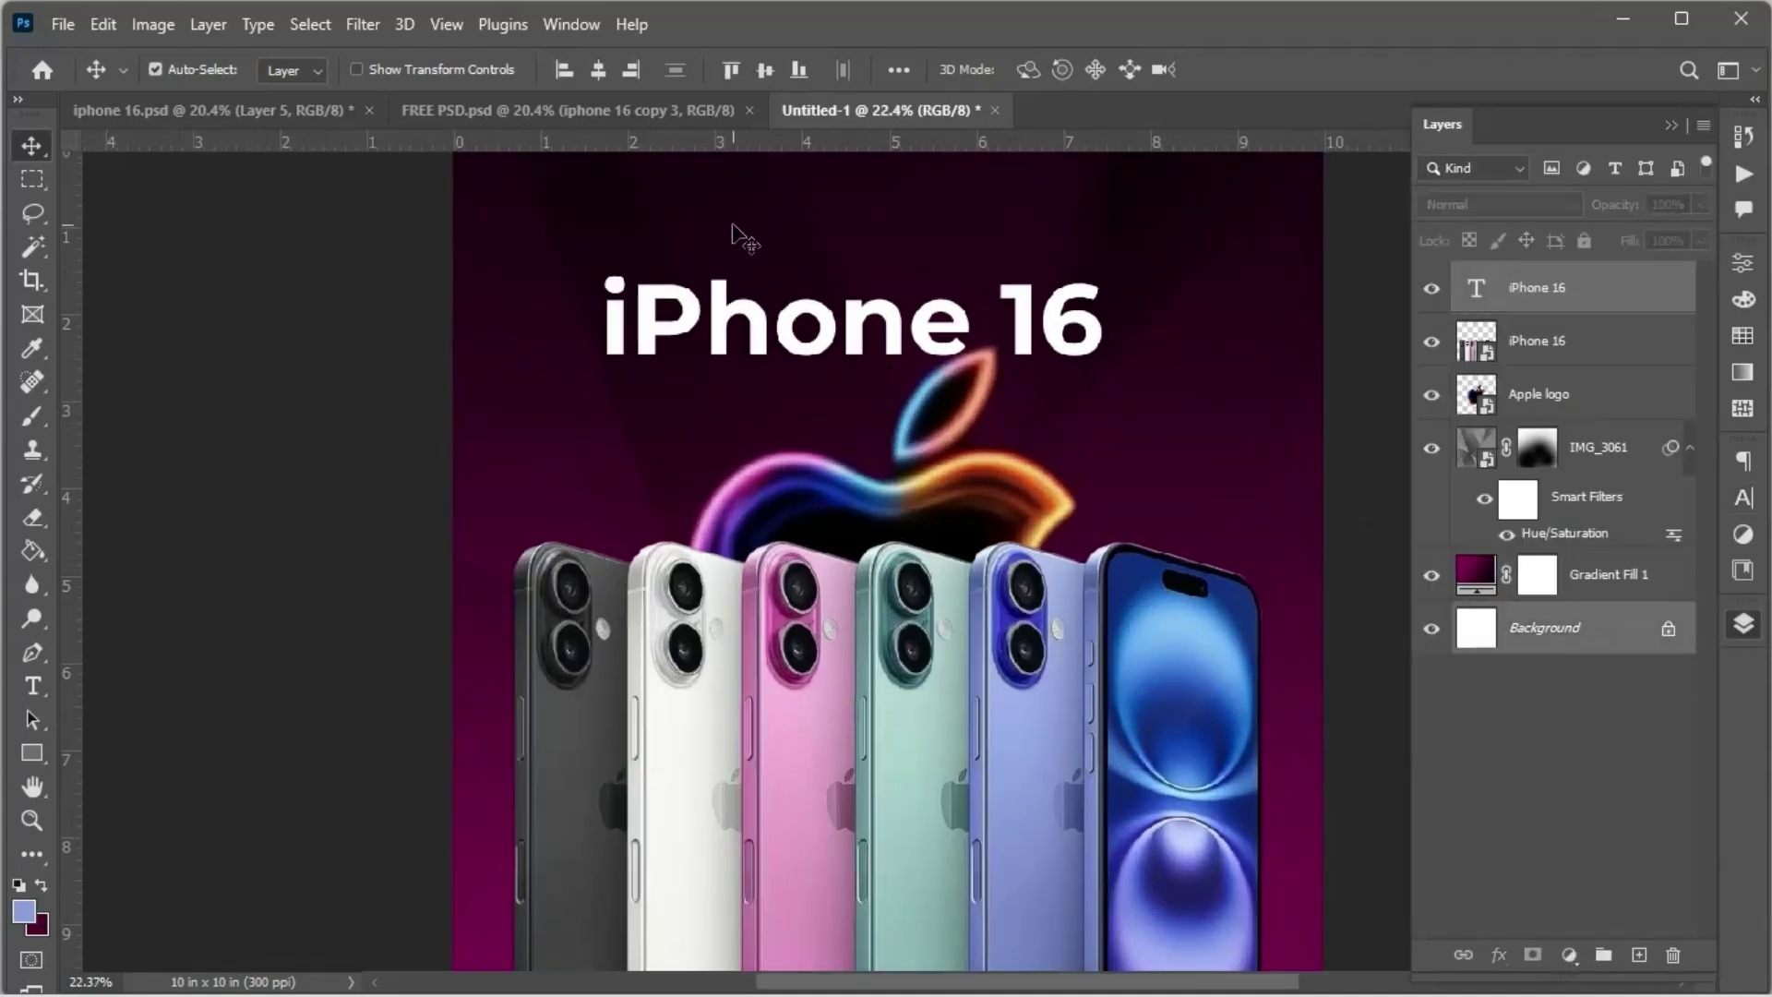
pyautogui.click(598, 69)
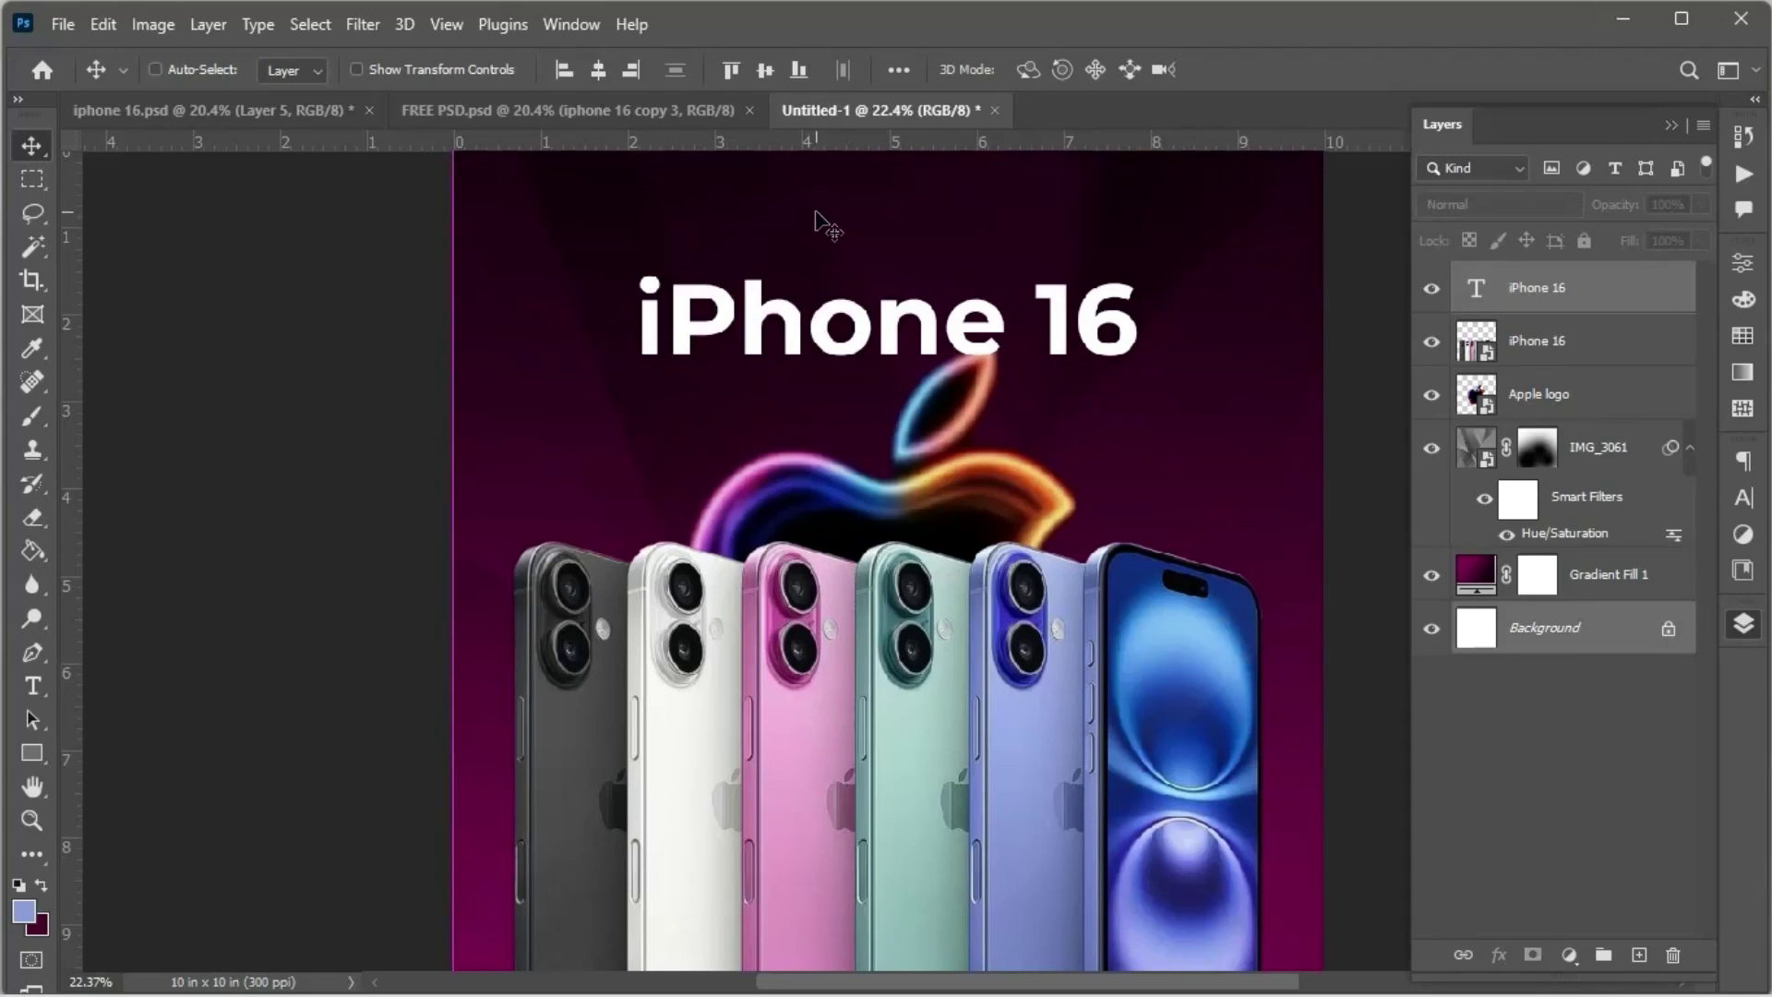
pyautogui.scroll(-1, 914, 276)
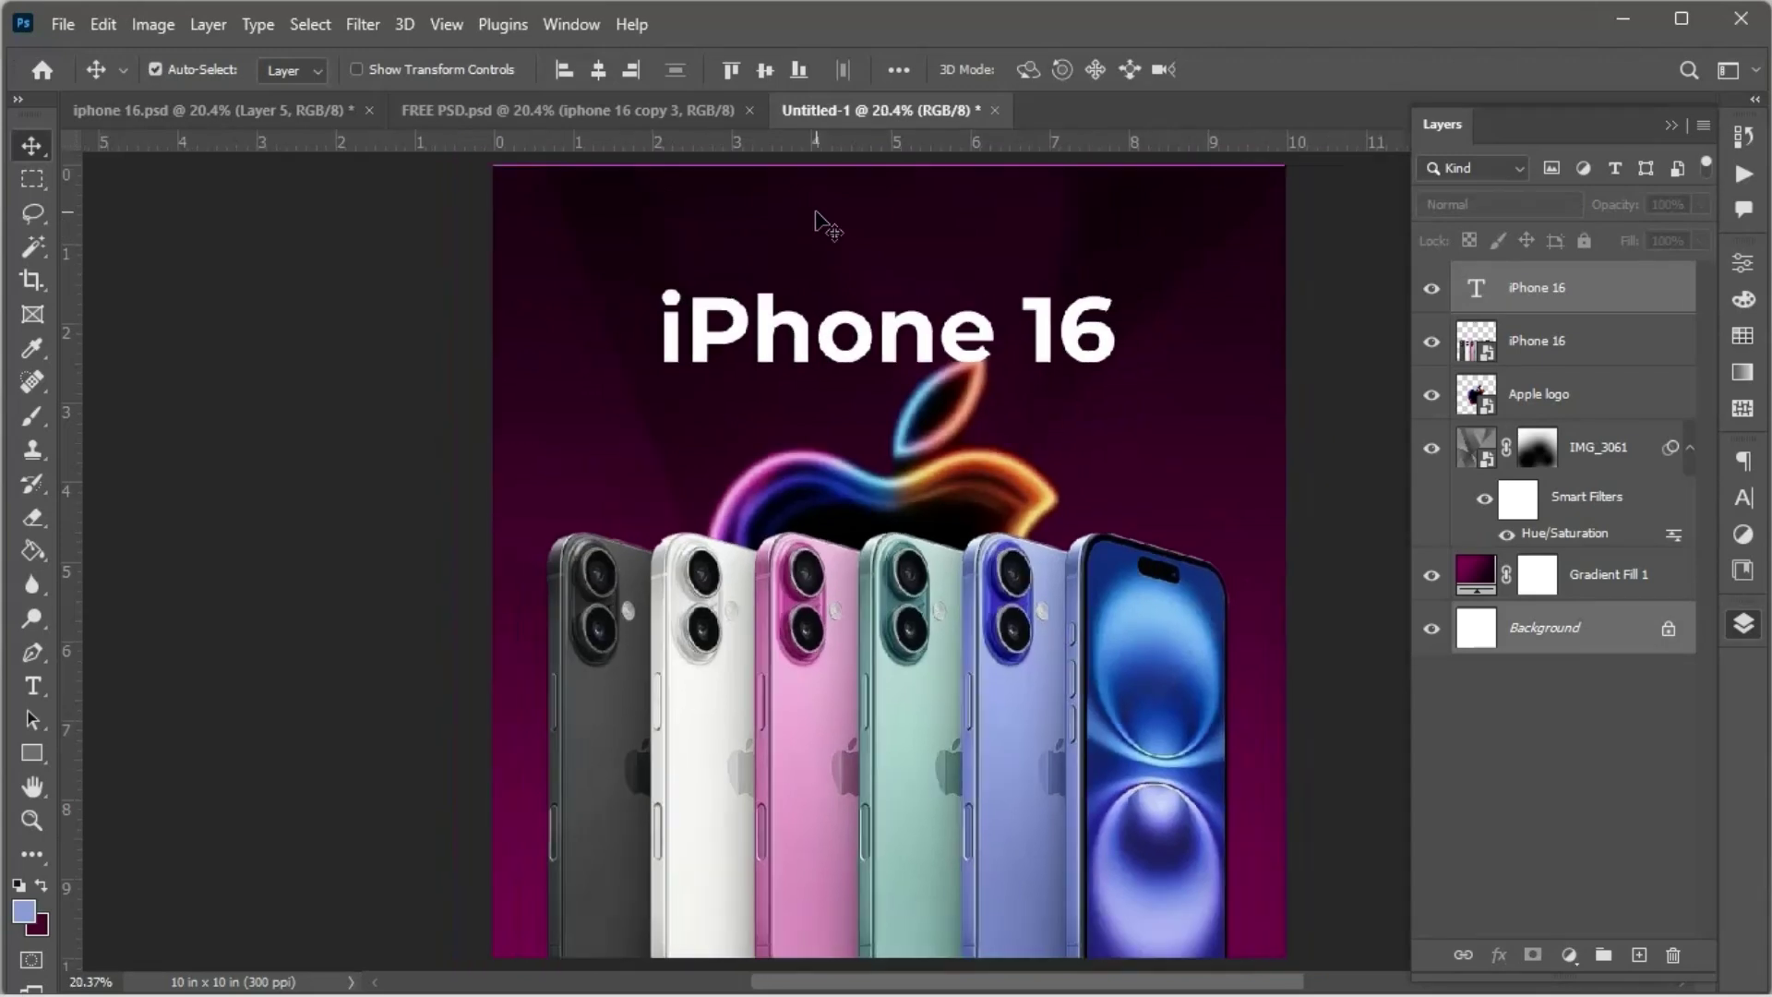
# Step: Duplicate the iPhone 16 title just below the original and change the copy's text to "New Colors"
pyautogui.click(1551, 305)
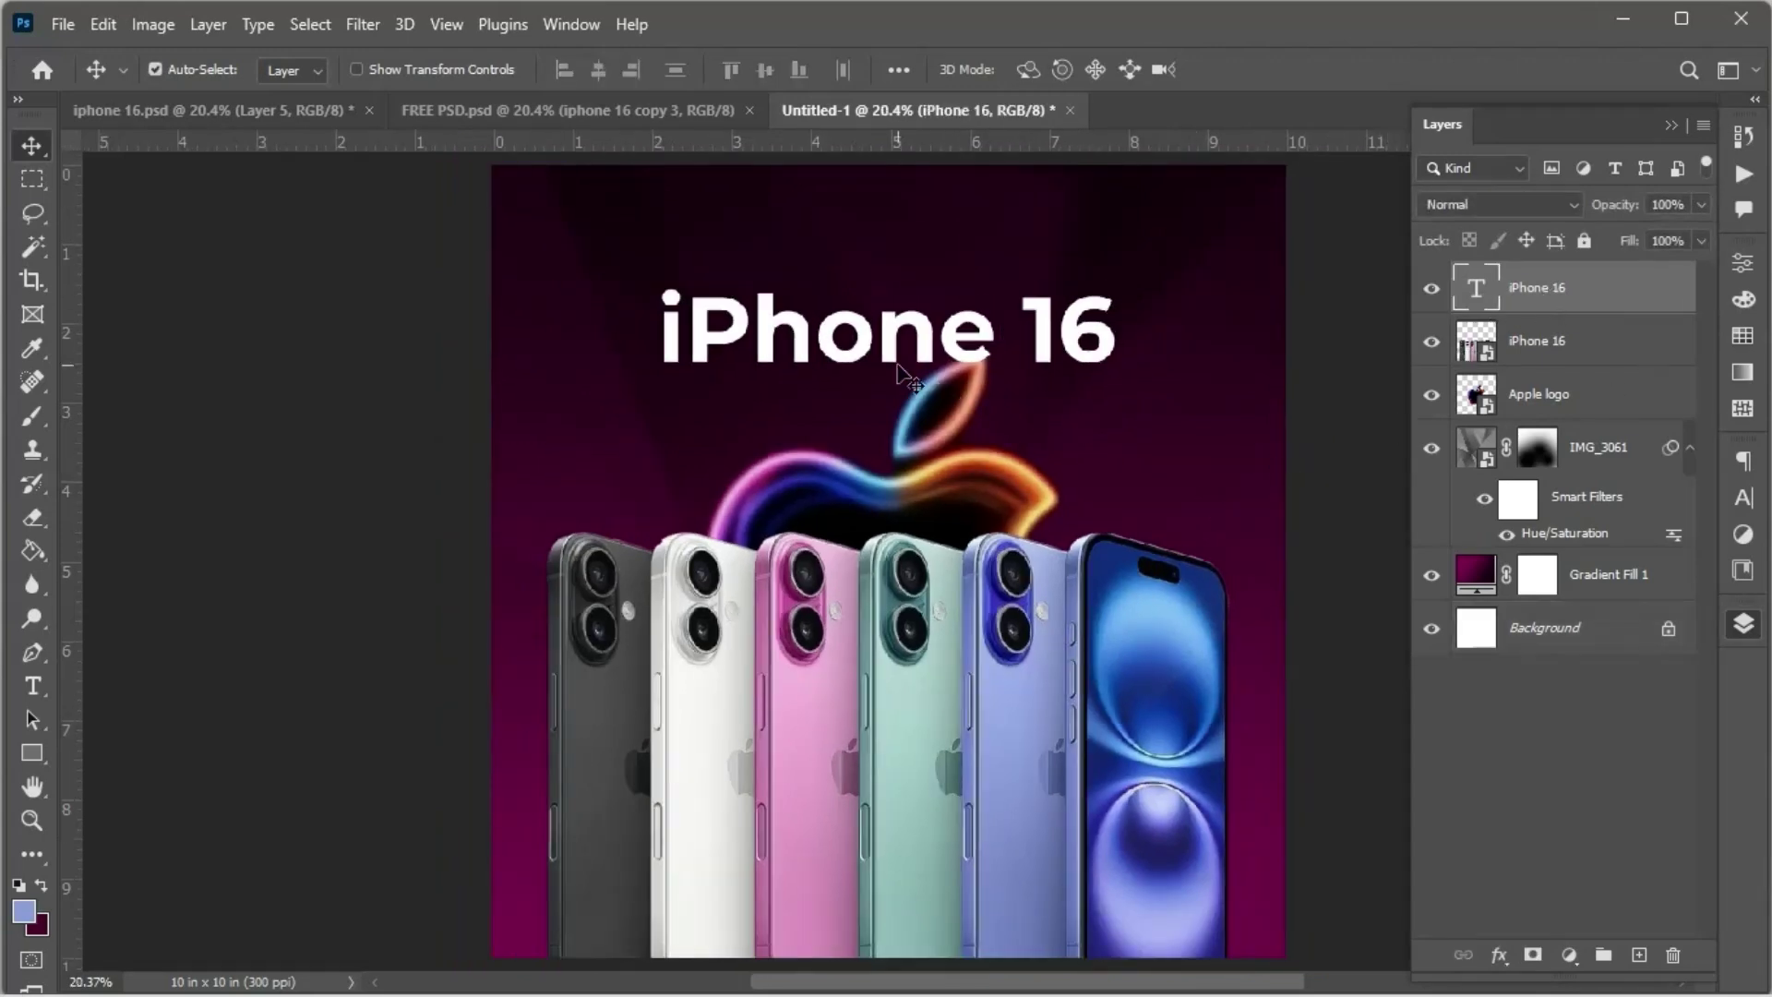
pyautogui.moveTo(849, 350); pyautogui.dragTo(774, 443)
pyautogui.doubleClick(777, 432)
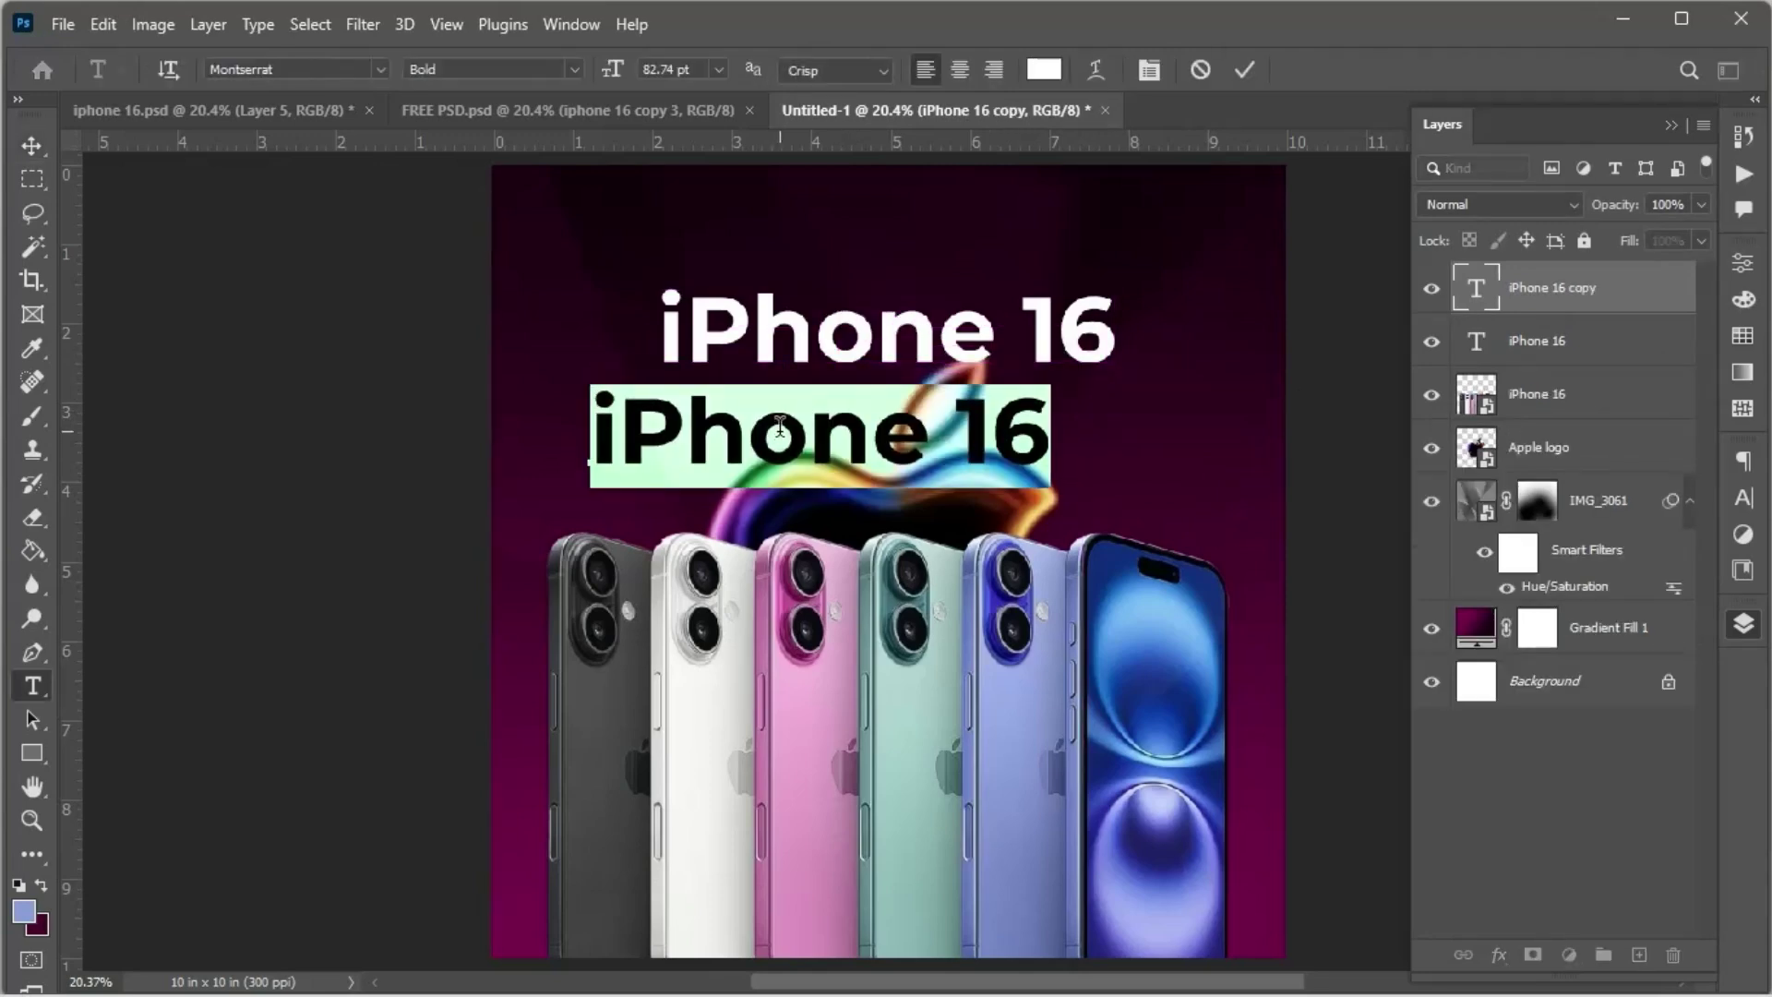
pyautogui.write('New ')
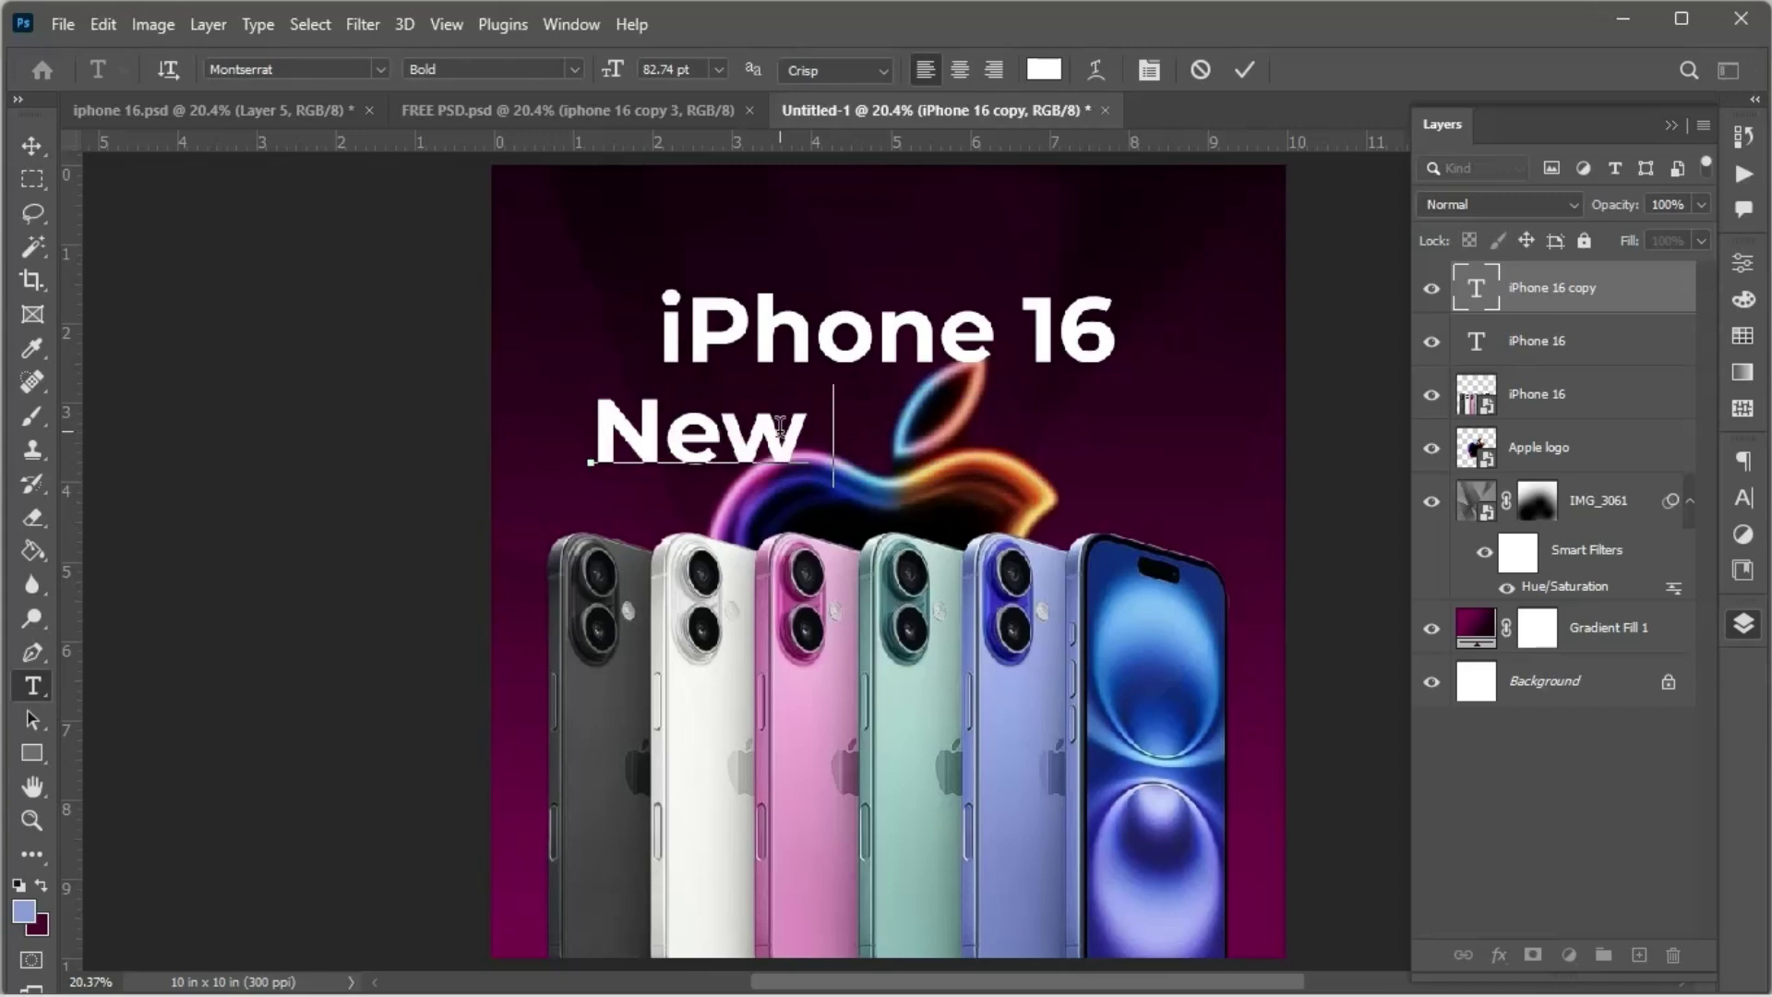
pyautogui.write('Colo')
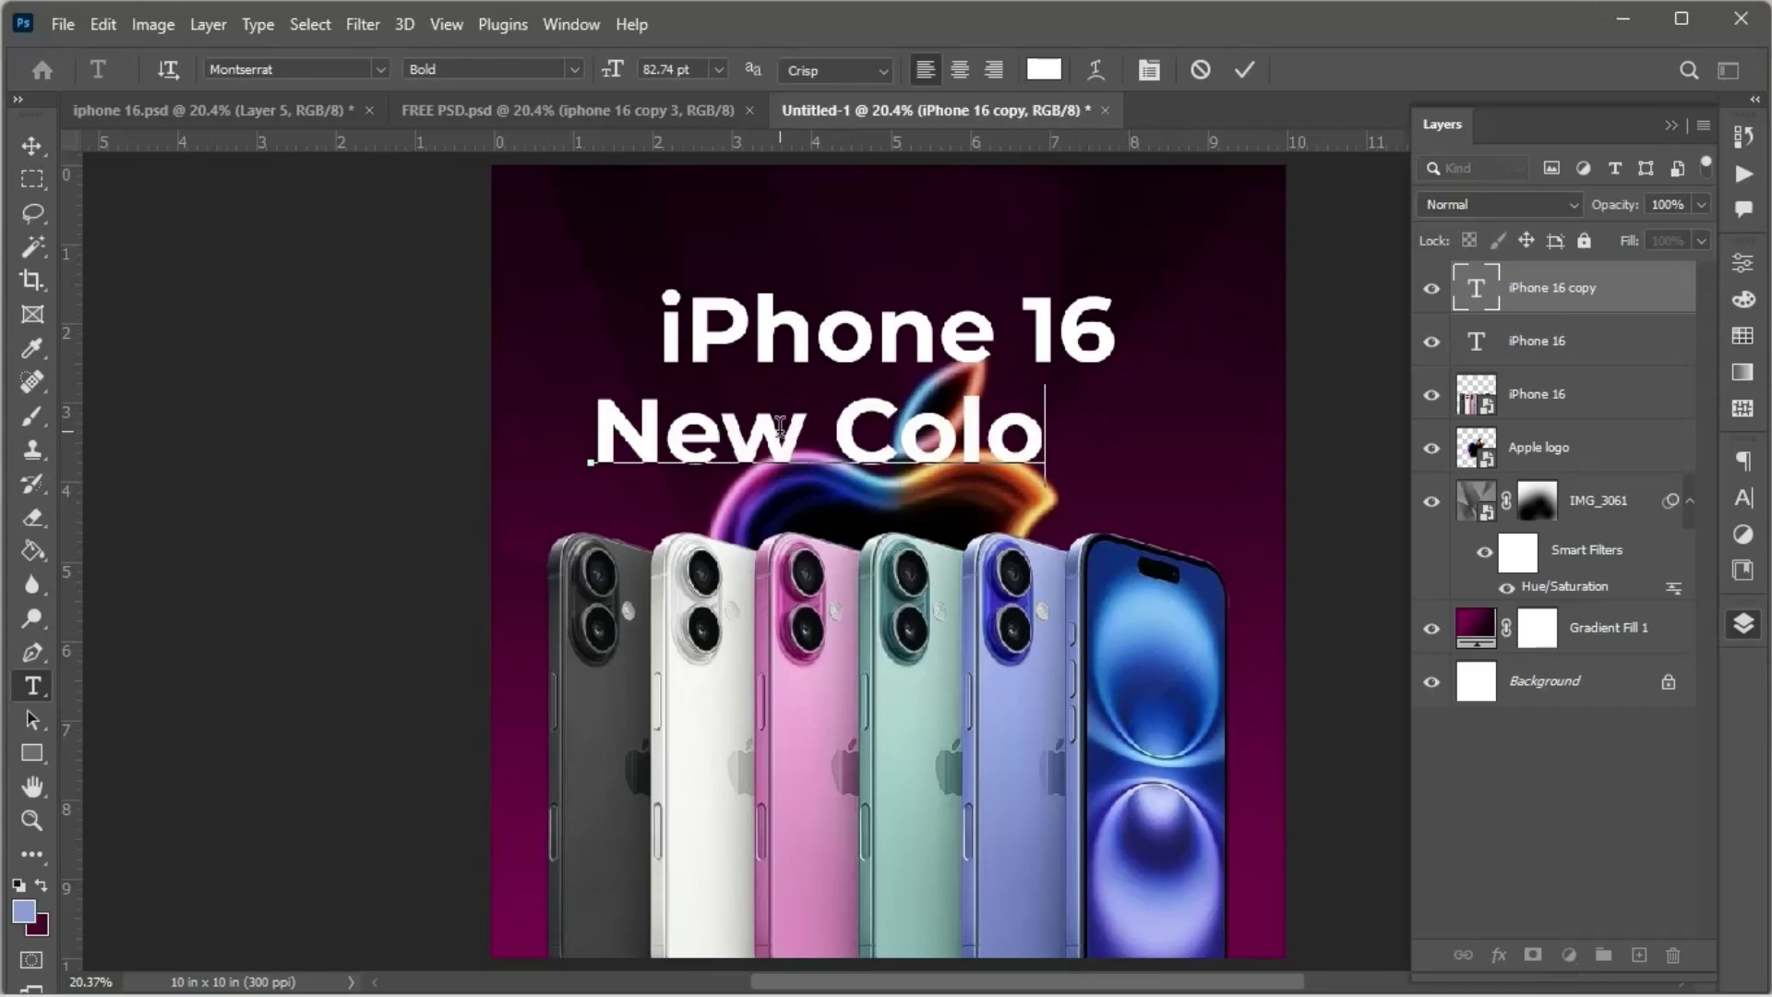
pyautogui.write('rs')
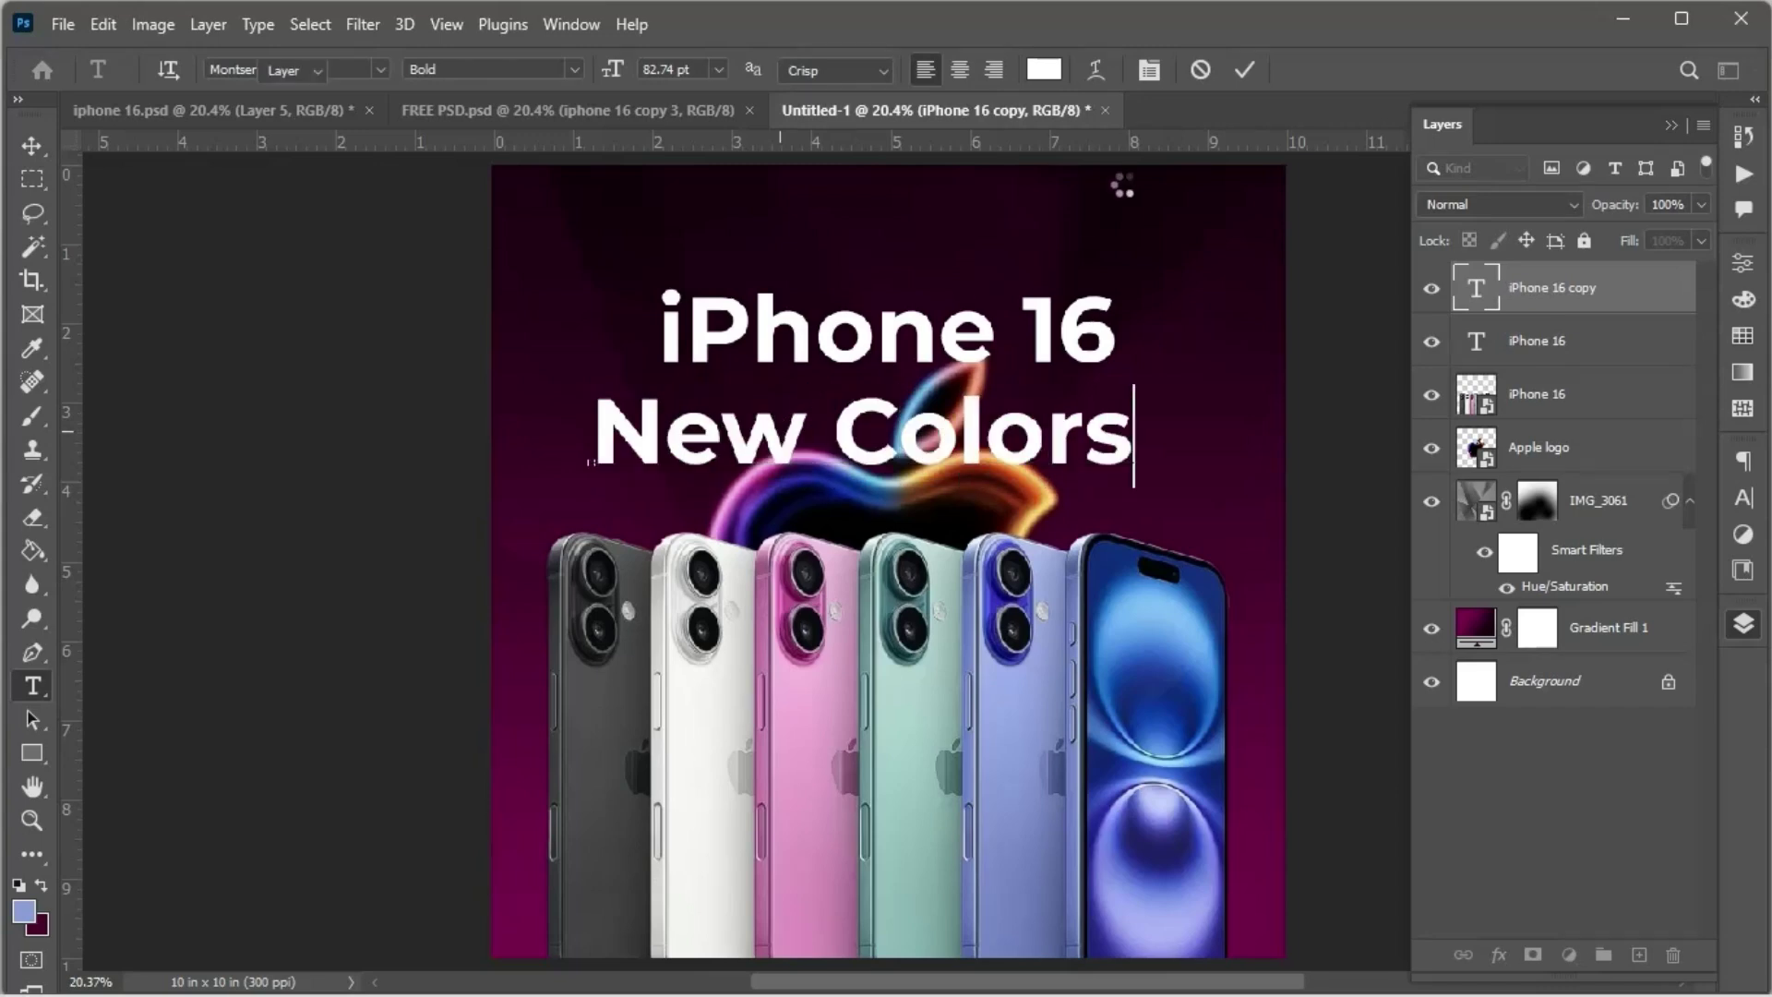
pyautogui.hotkey('ctrl', 'Return')
pyautogui.press('v')
# Step: Set the New Colors text's font style to Montserrat Medium
pyautogui.click(1744, 499)
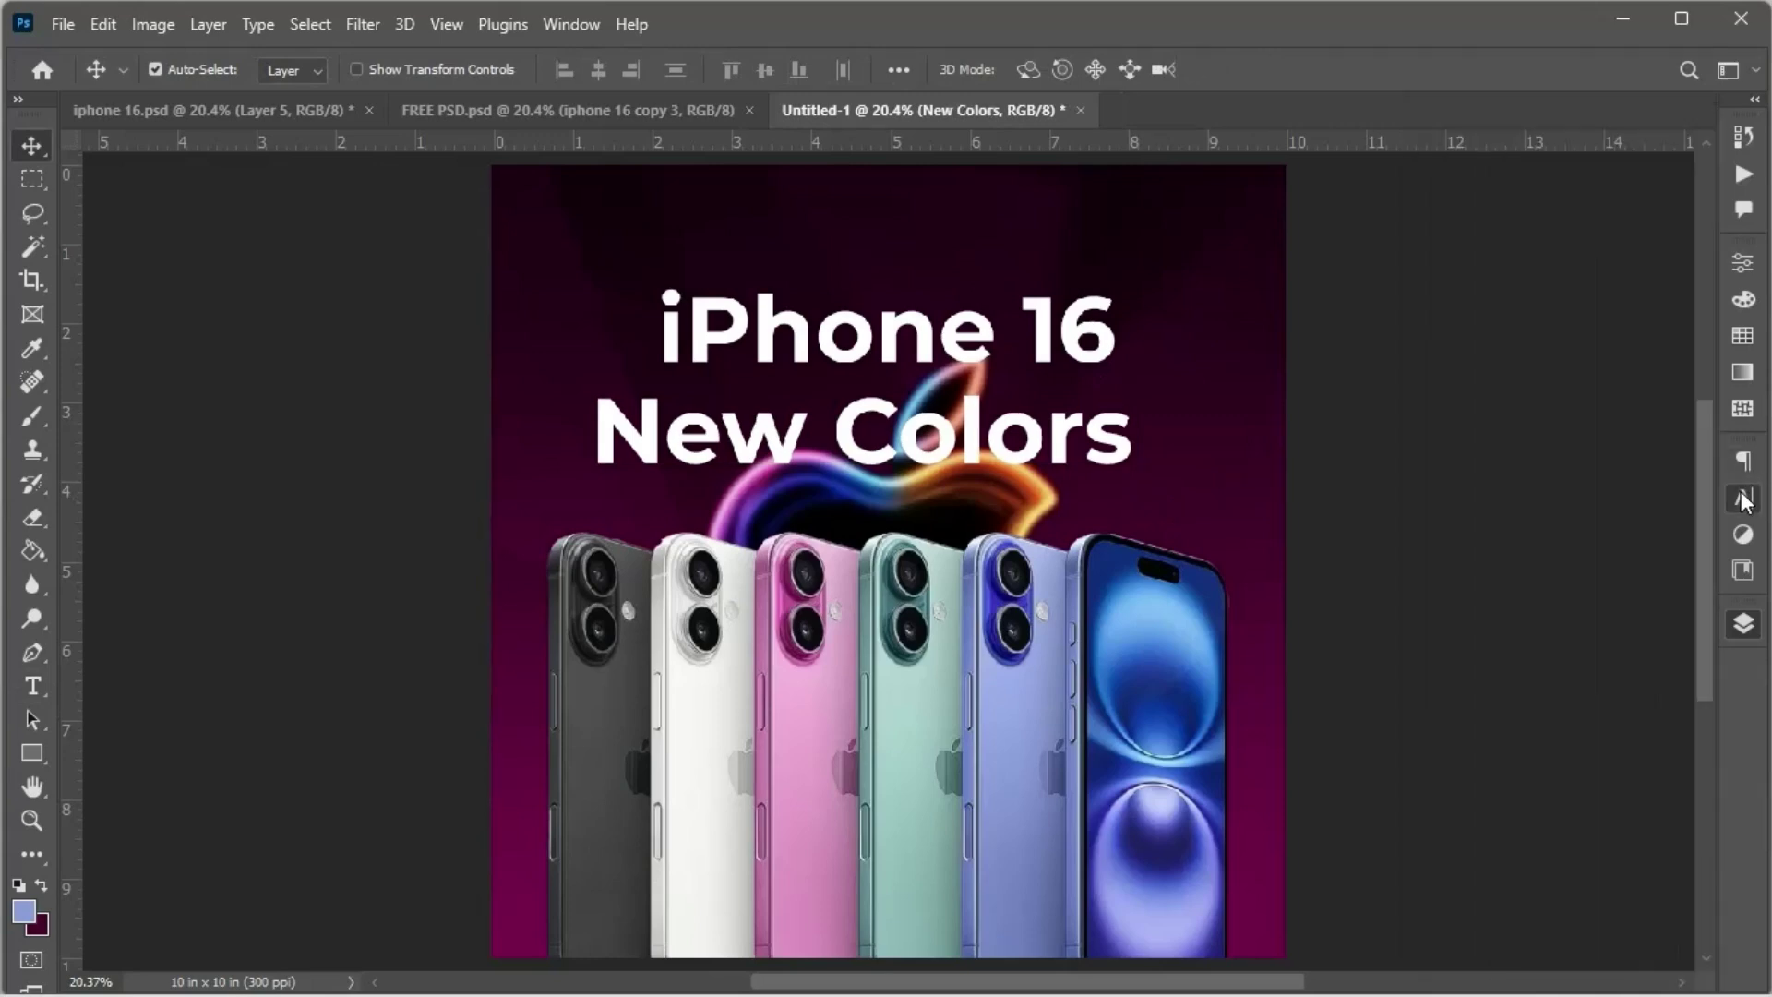
pyautogui.click(1569, 499)
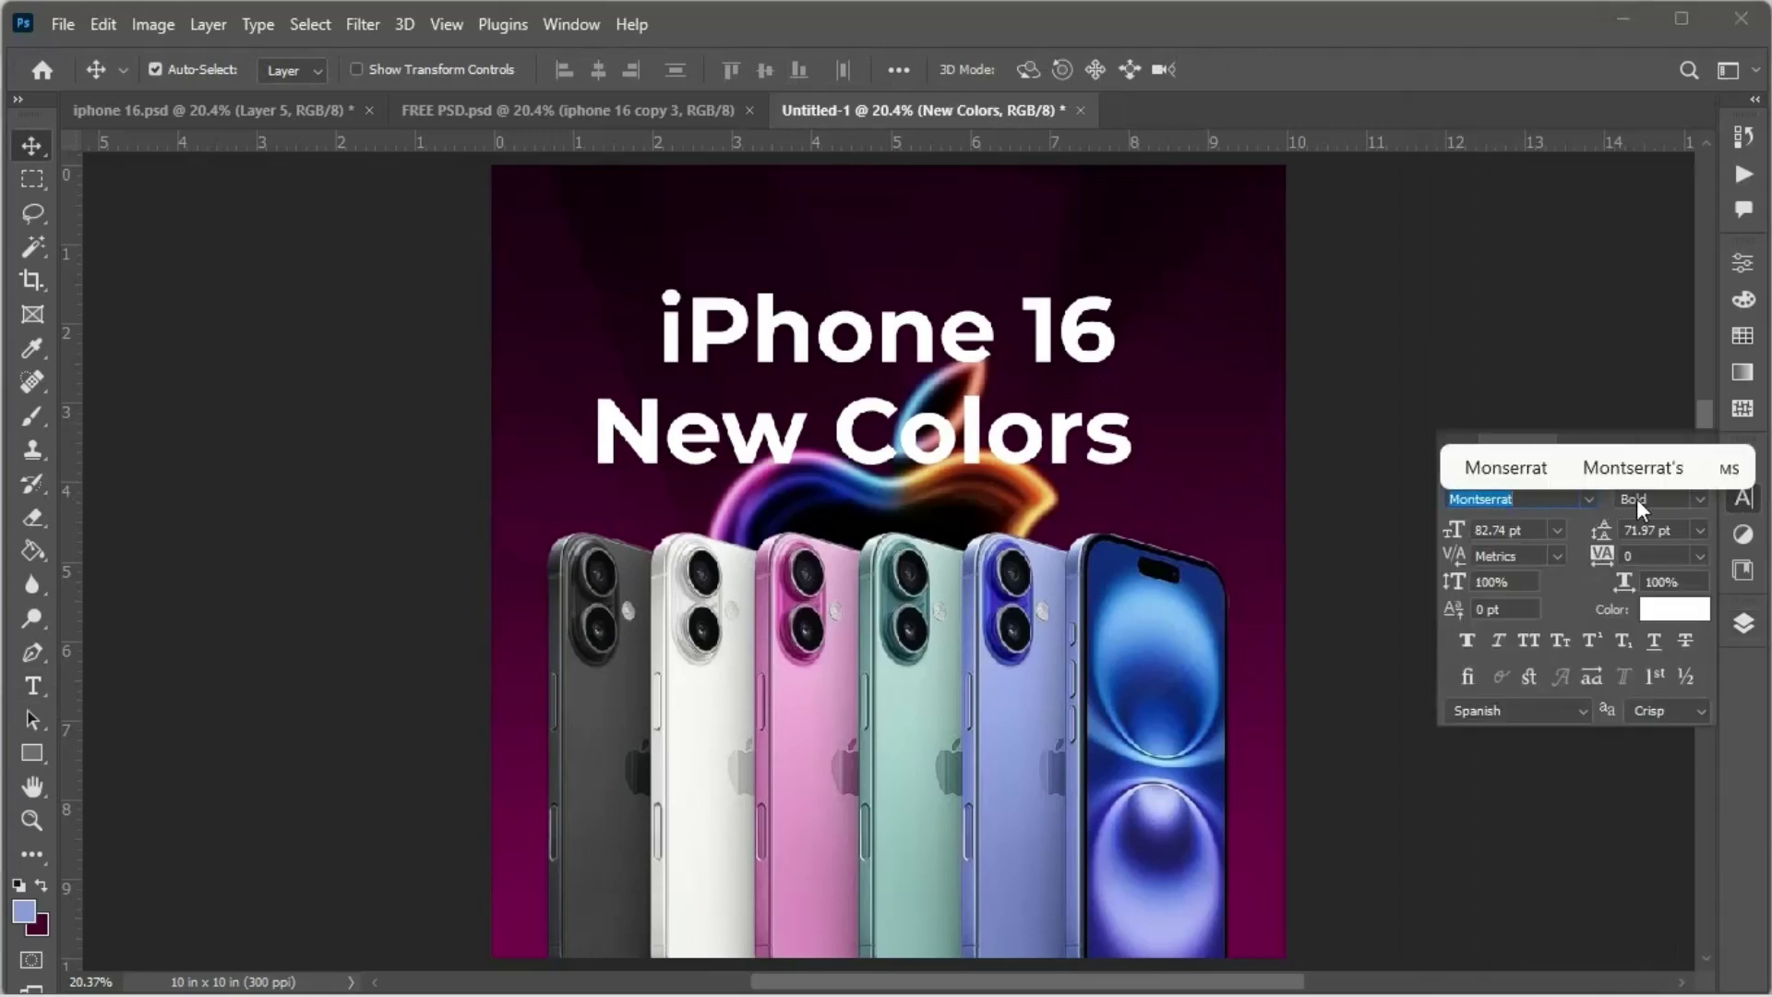
pyautogui.click(1697, 498)
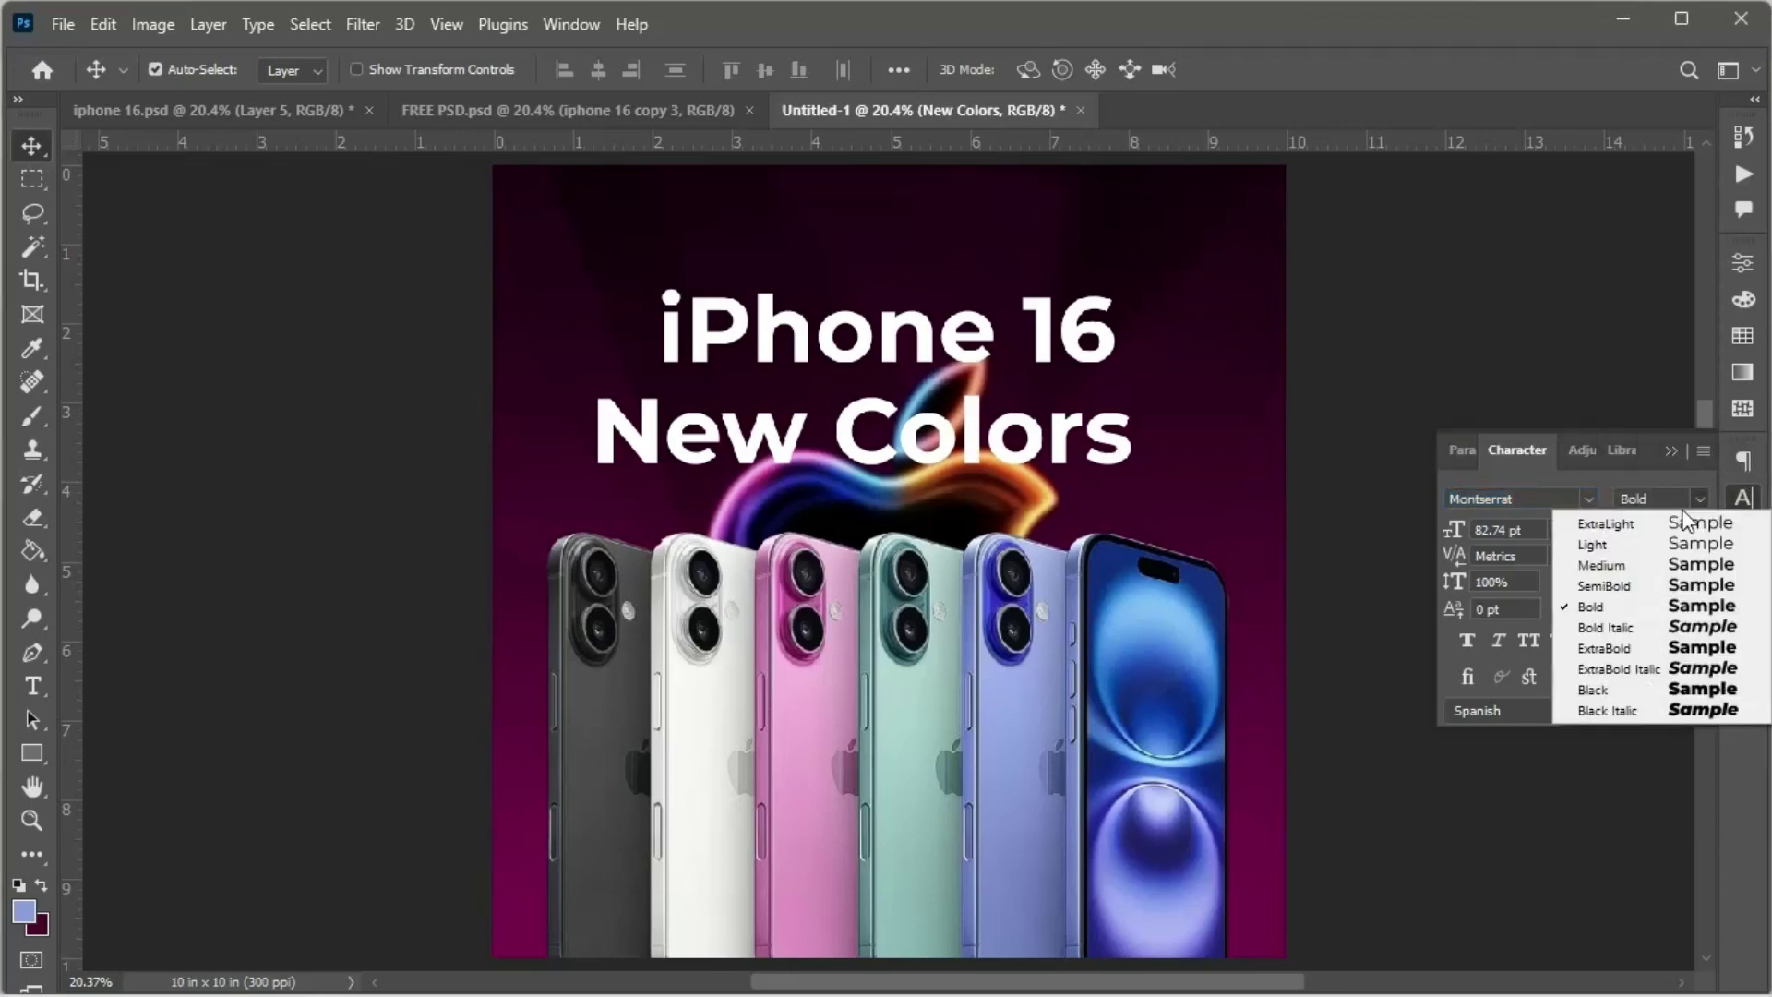
pyautogui.click(1570, 565)
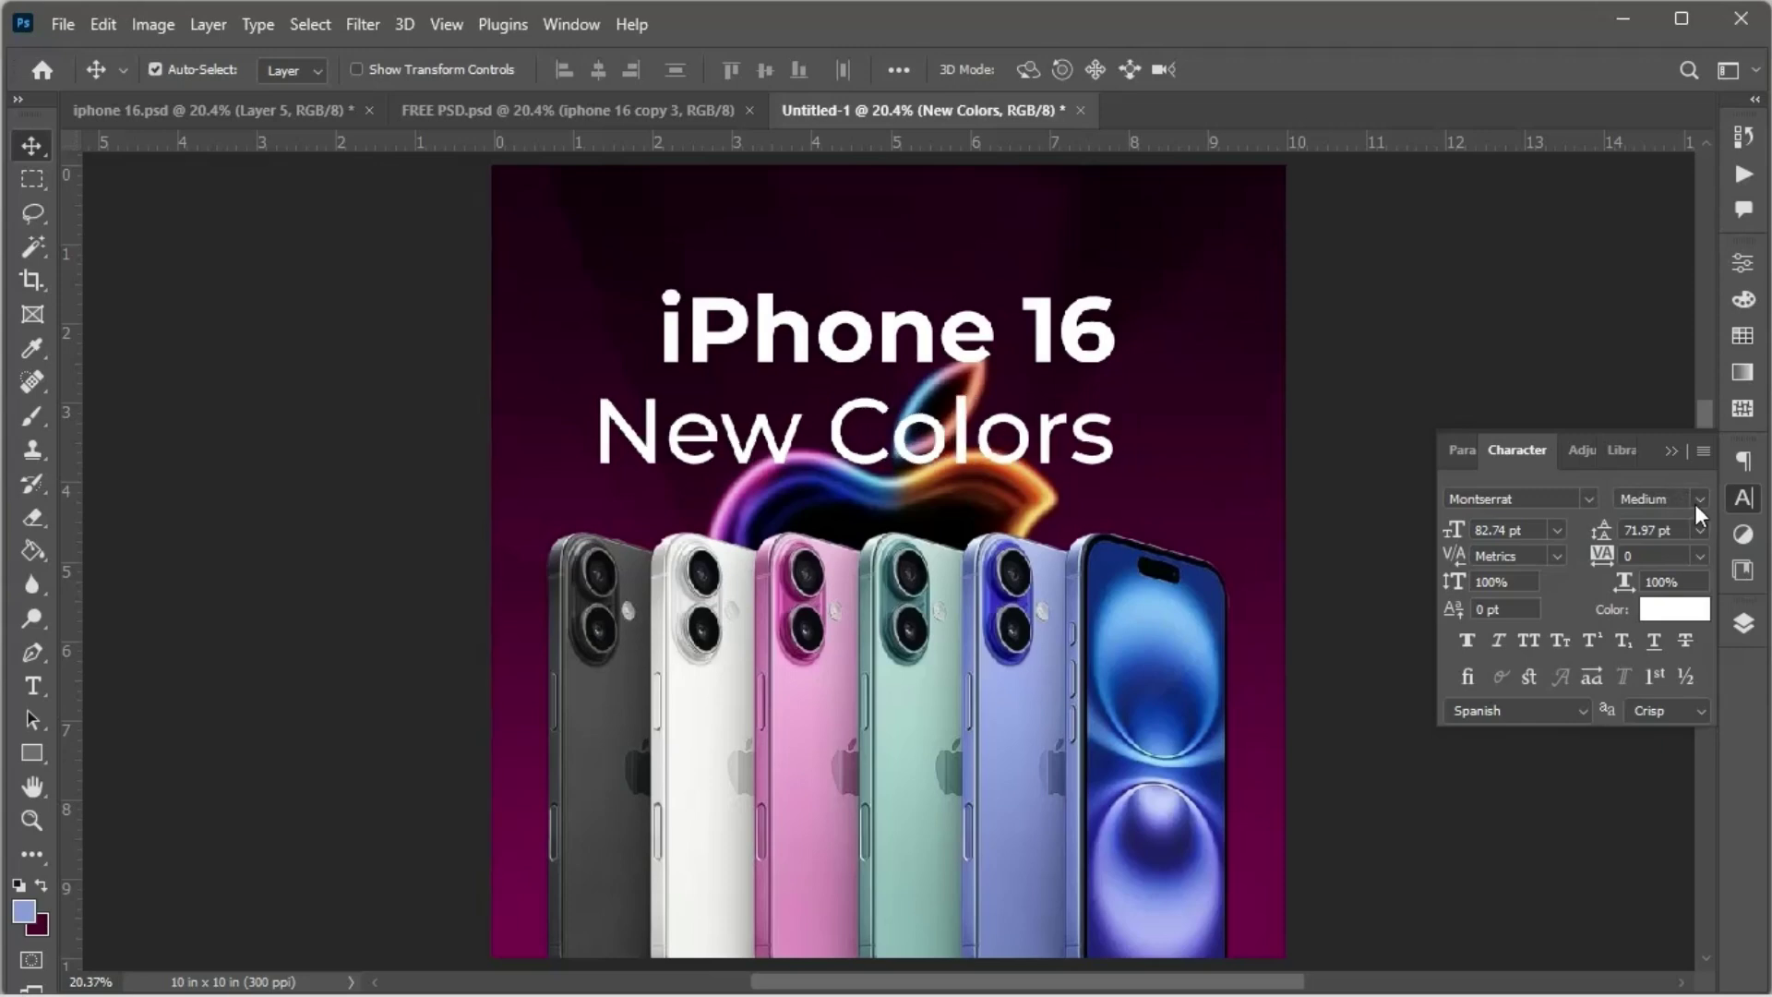
# Step: Scale the New Colors text down to about 26 pt and place it below the iPhone 16 title, aligned with the title's left edge
pyautogui.hotkey('ctrl', 't')
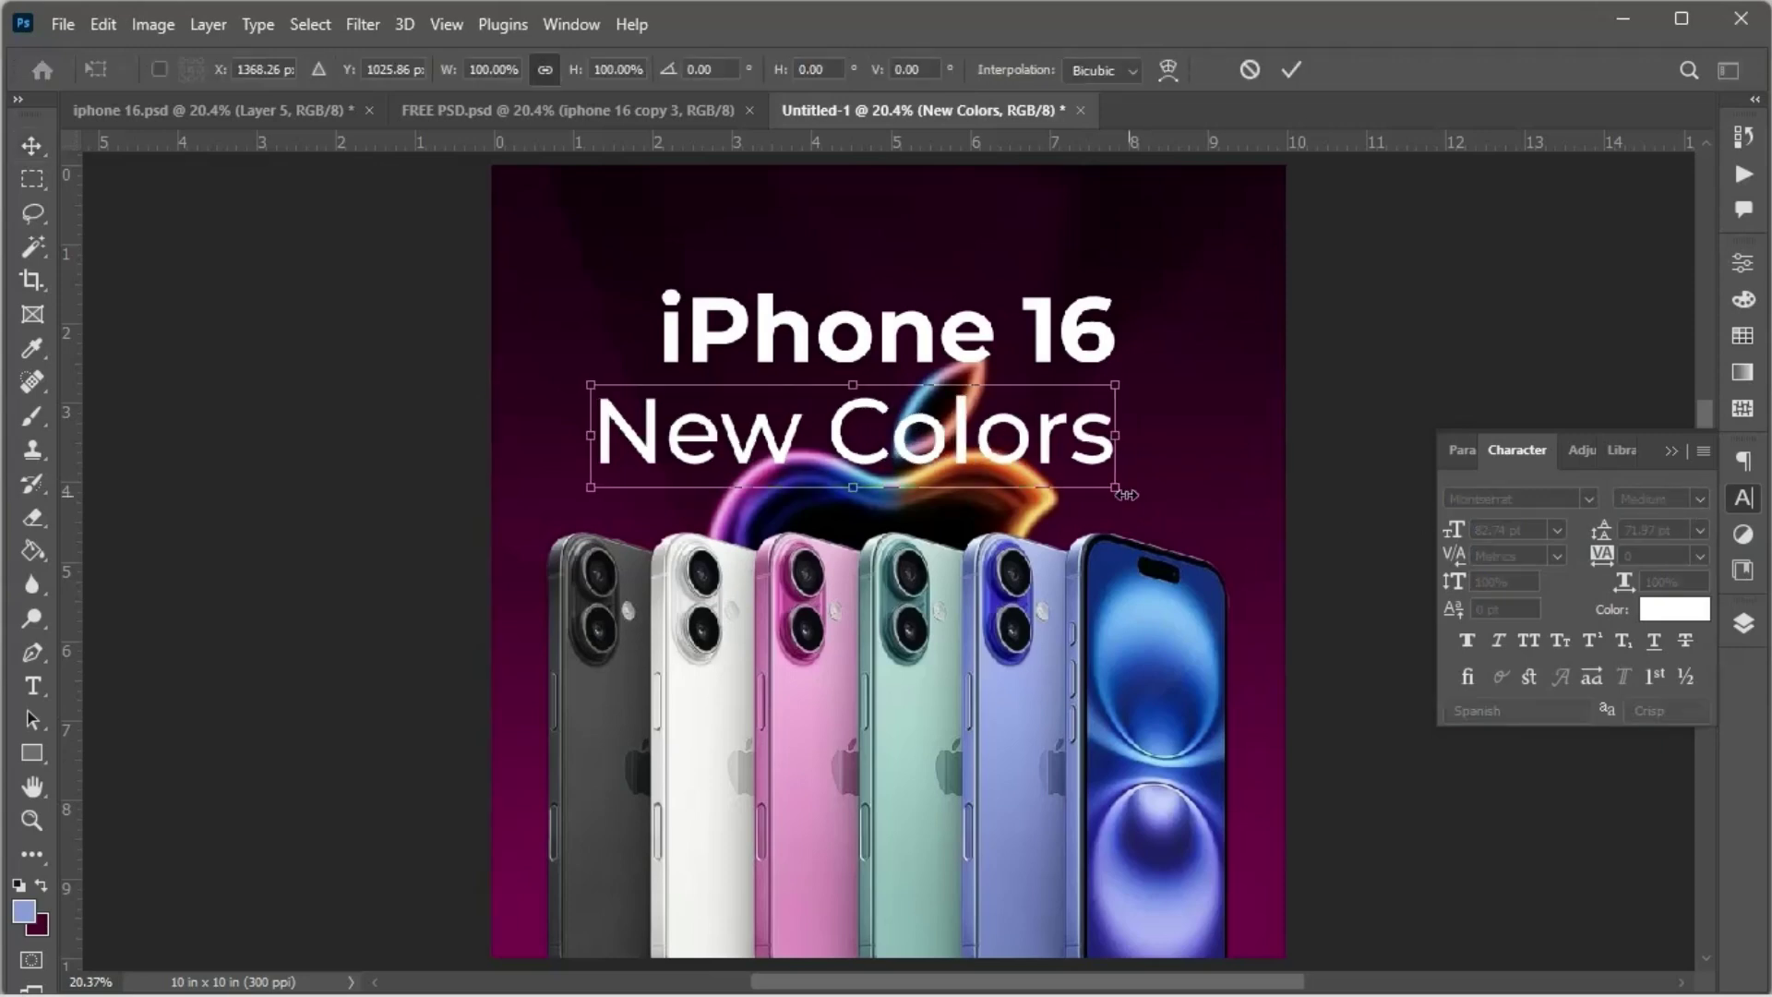
pyautogui.moveTo(1033, 477); pyautogui.dragTo(759, 420)
pyautogui.press('Return')
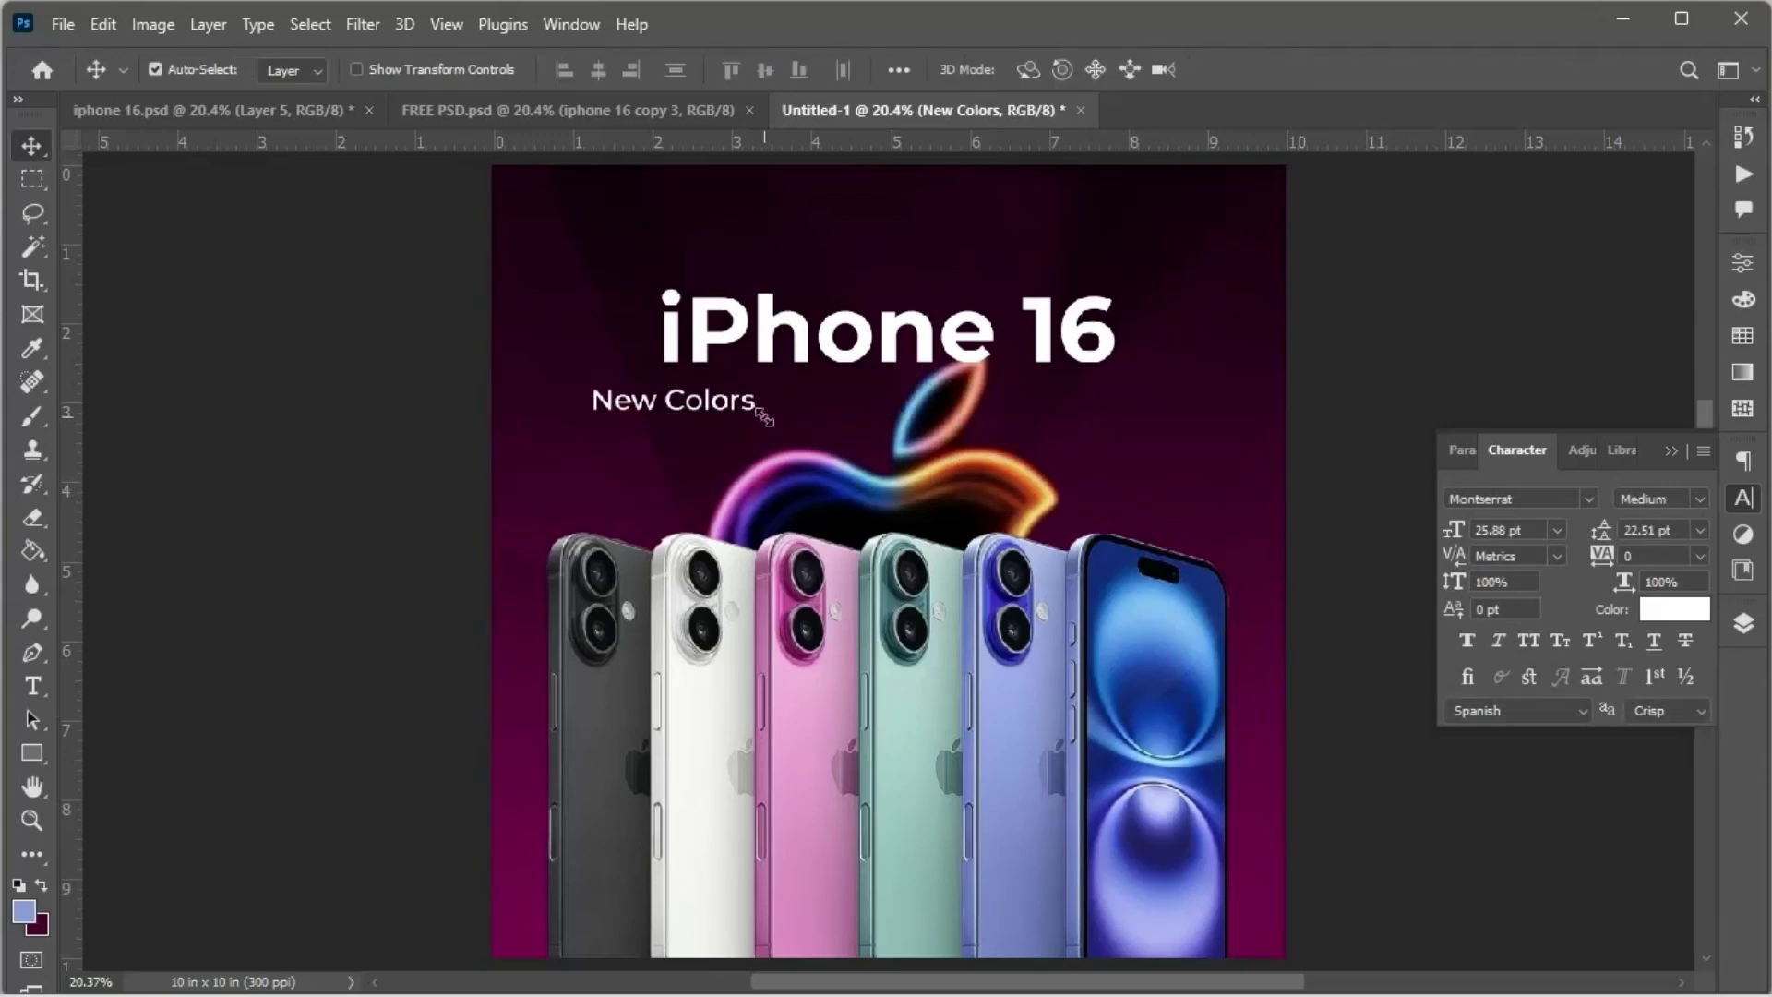
pyautogui.moveTo(694, 406); pyautogui.dragTo(804, 437)
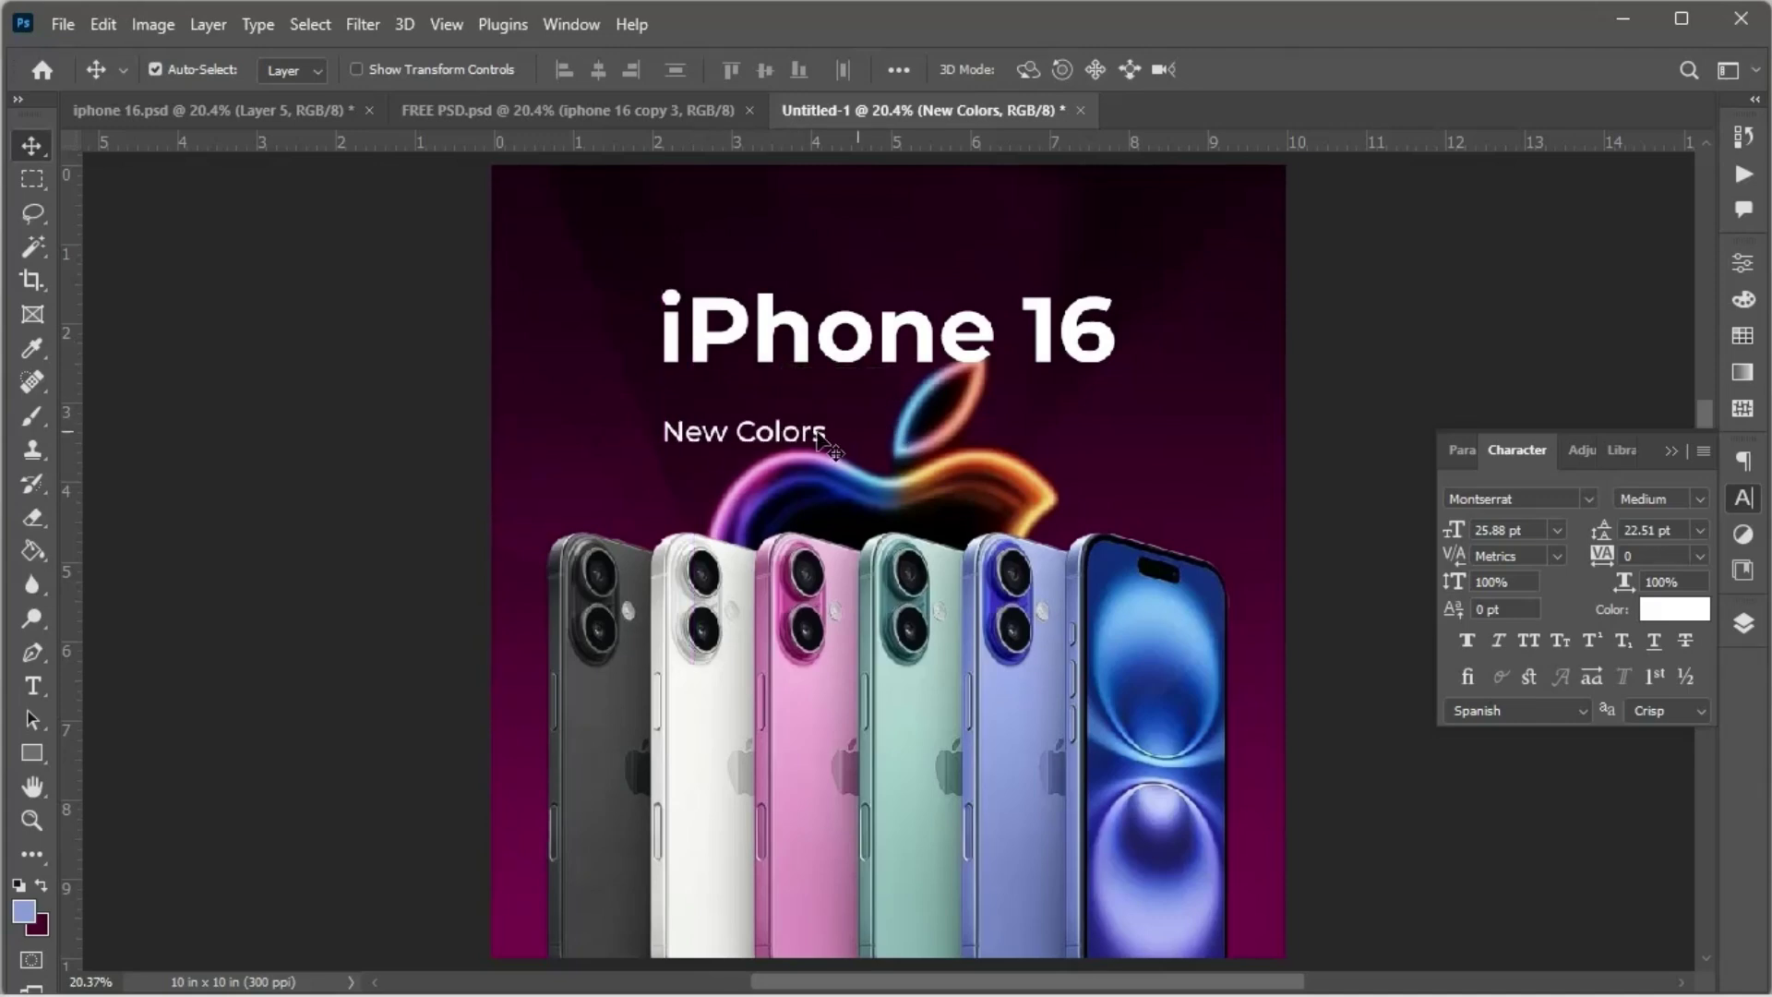
pyautogui.hotkey('shift', 'Up')
pyautogui.hotkey('shift', 'Up')
pyautogui.hotkey('shift', 'Up')
pyautogui.hotkey('shift', 'Up')
pyautogui.hotkey('shift', 'Up')
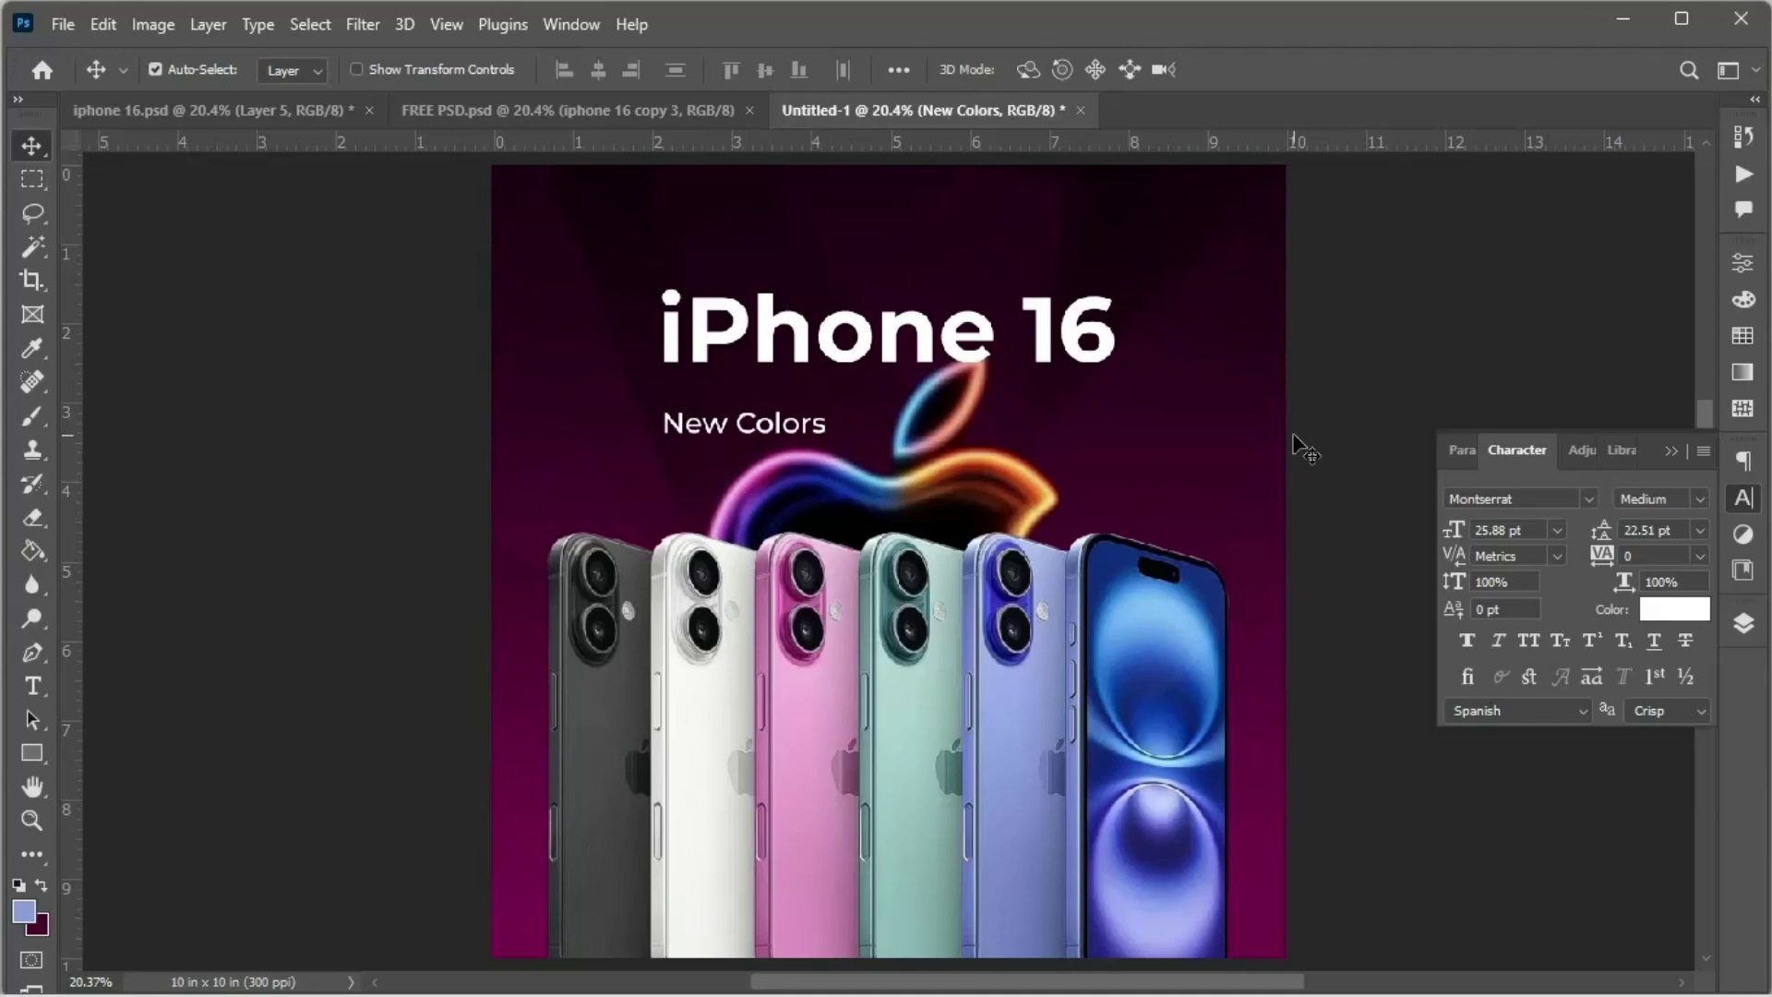
# Step: Draw a rectangle shape of about 739 x 251 px around the New Colors text
pyautogui.scroll(3, 817, 461)
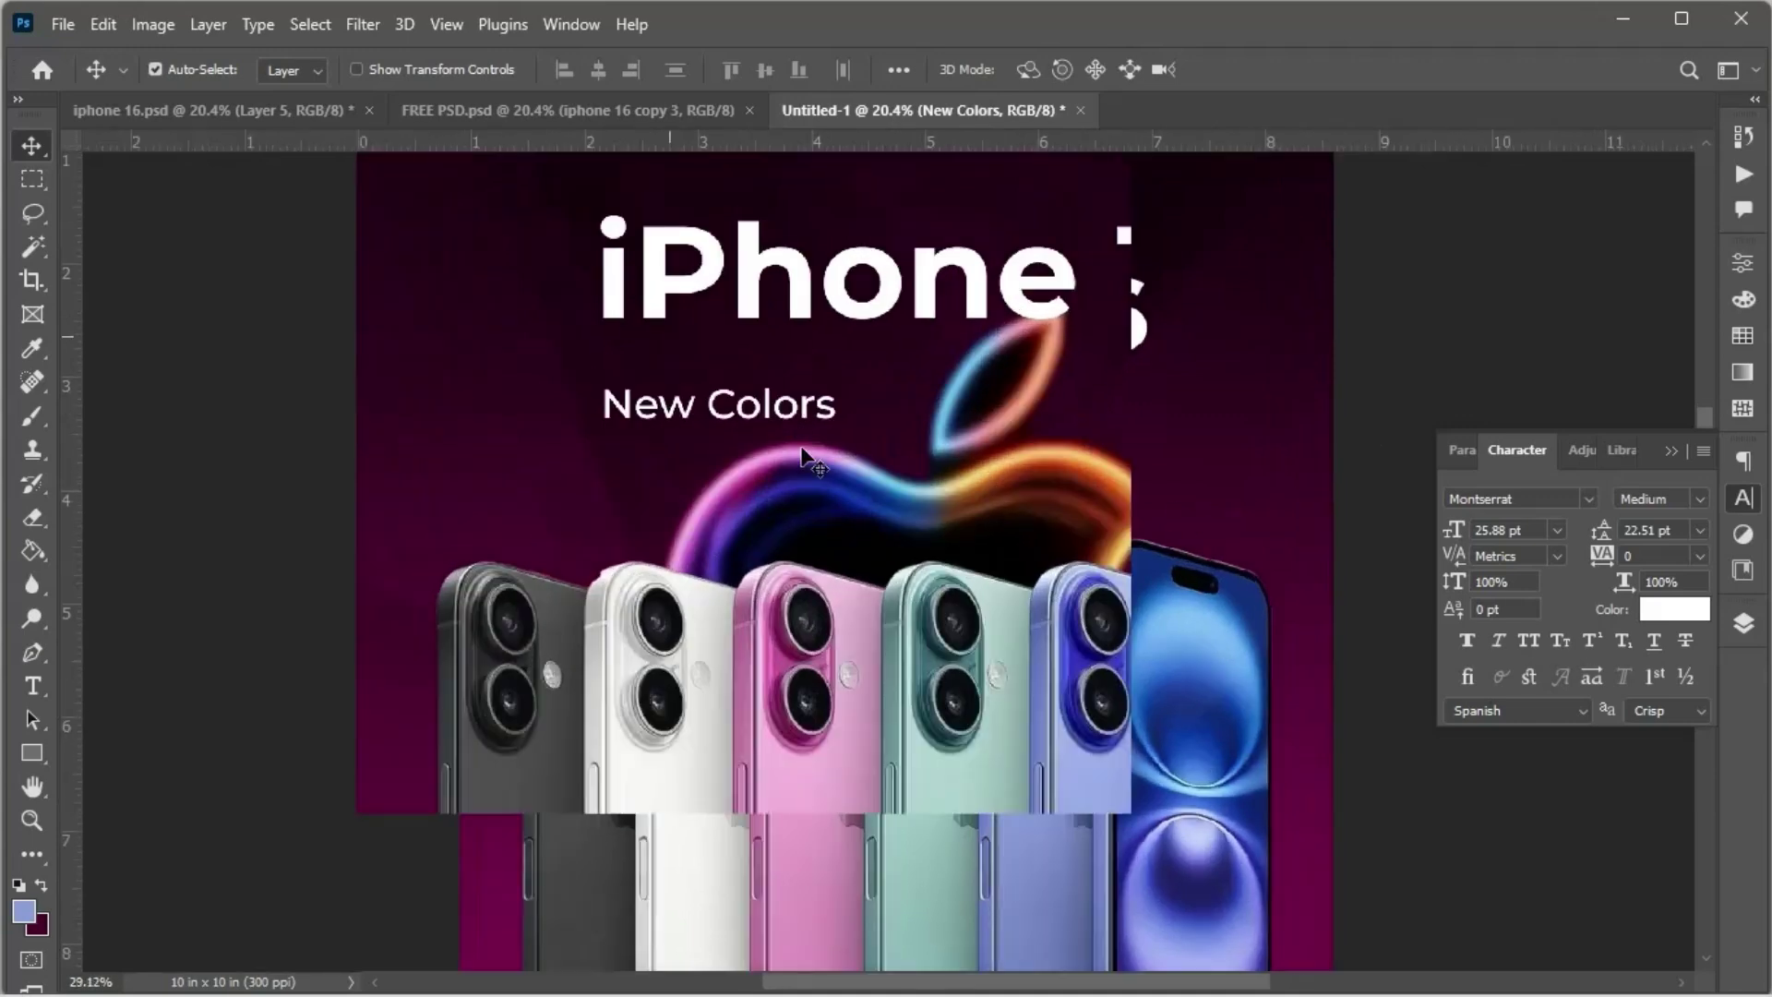
pyautogui.moveTo(810, 433); pyautogui.dragTo(759, 623)
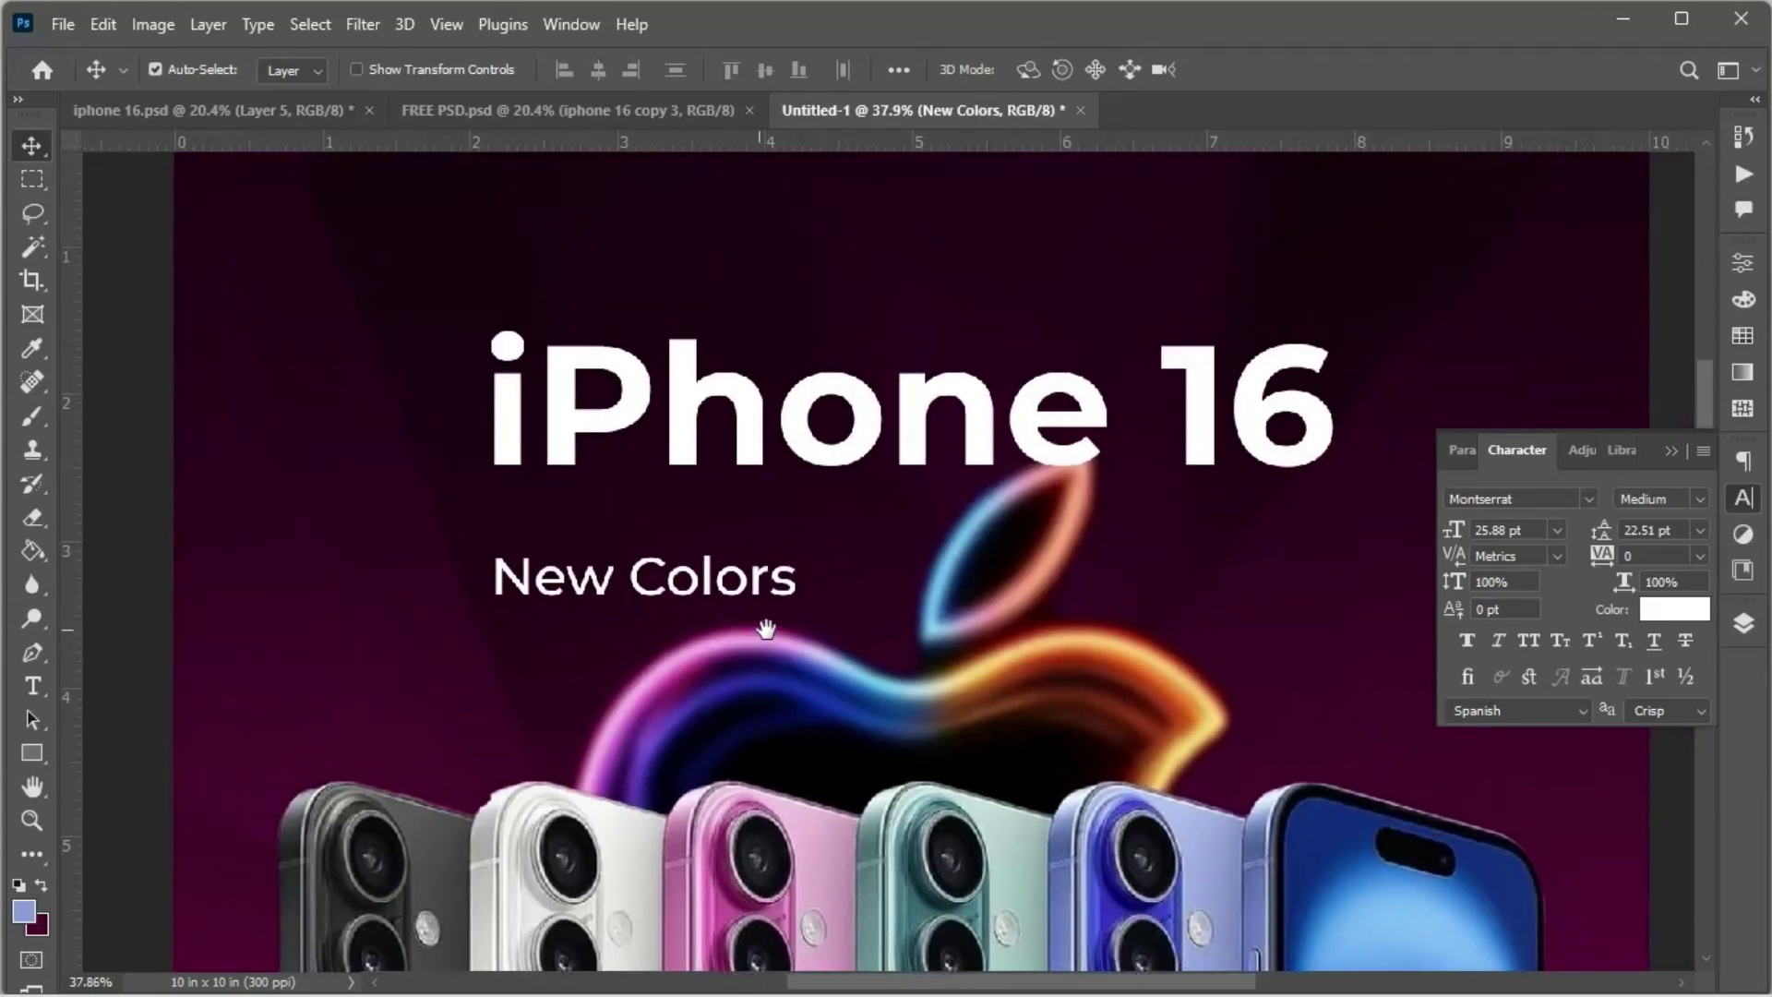
pyautogui.click(30, 762)
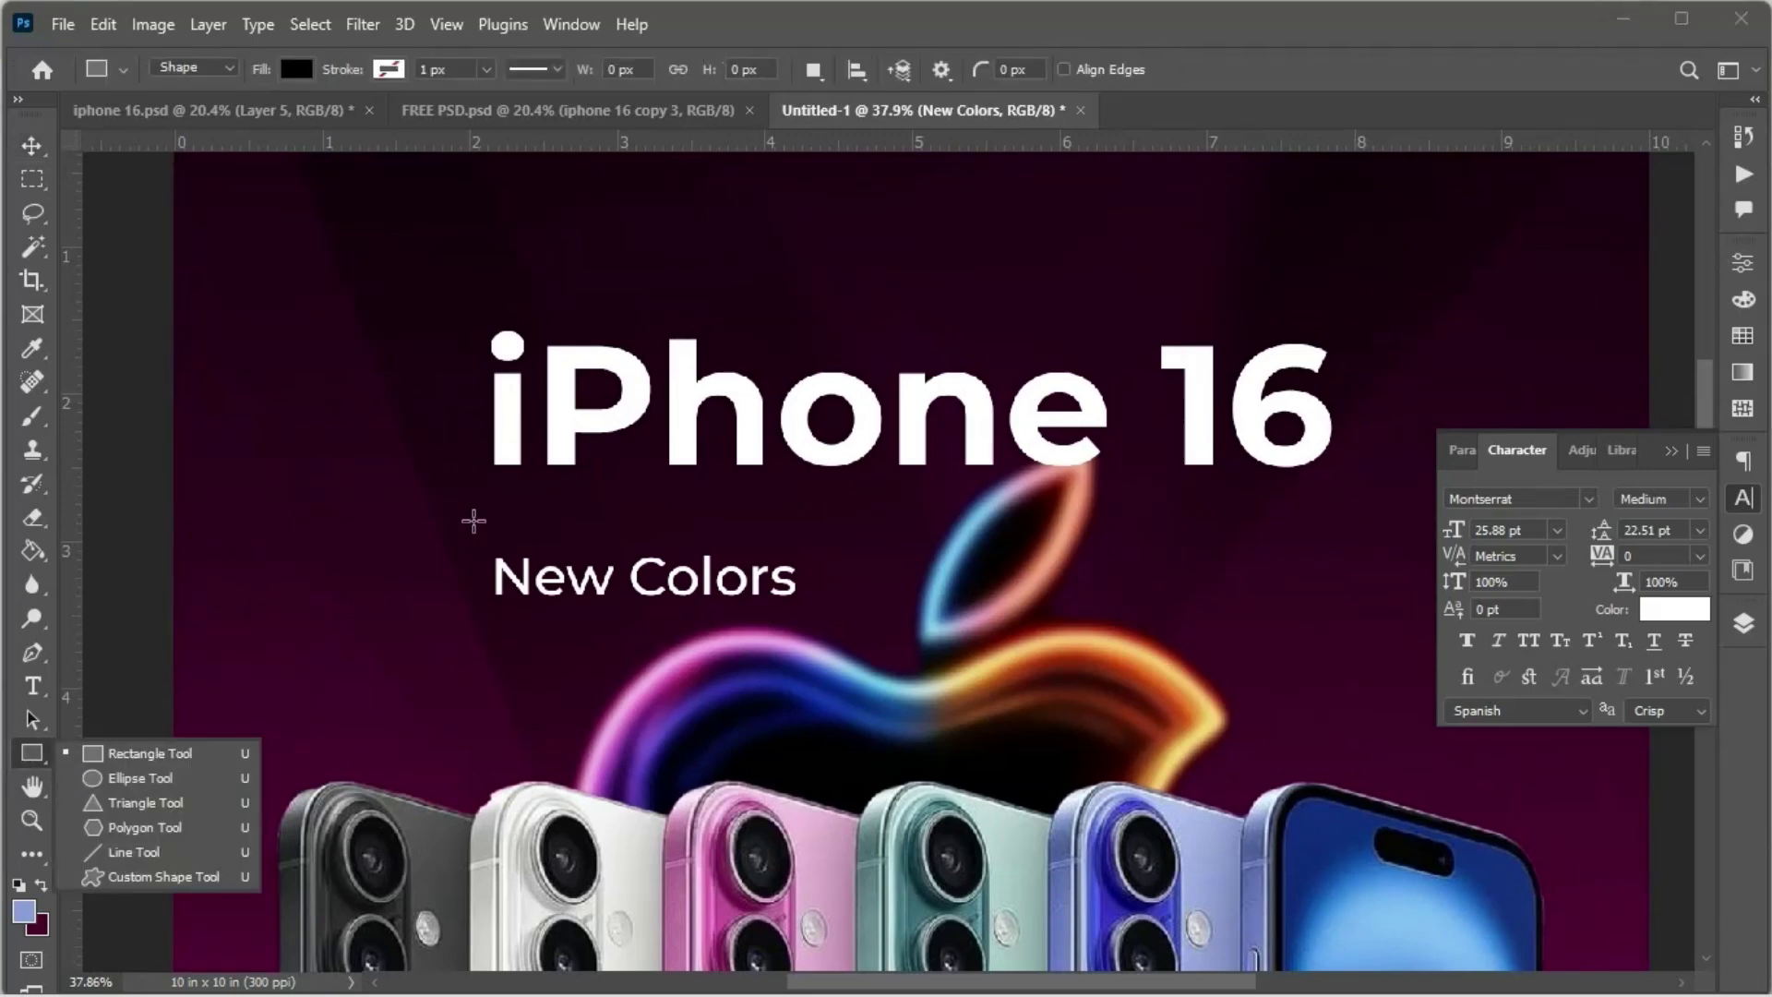
pyautogui.moveTo(473, 517); pyautogui.dragTo(837, 639)
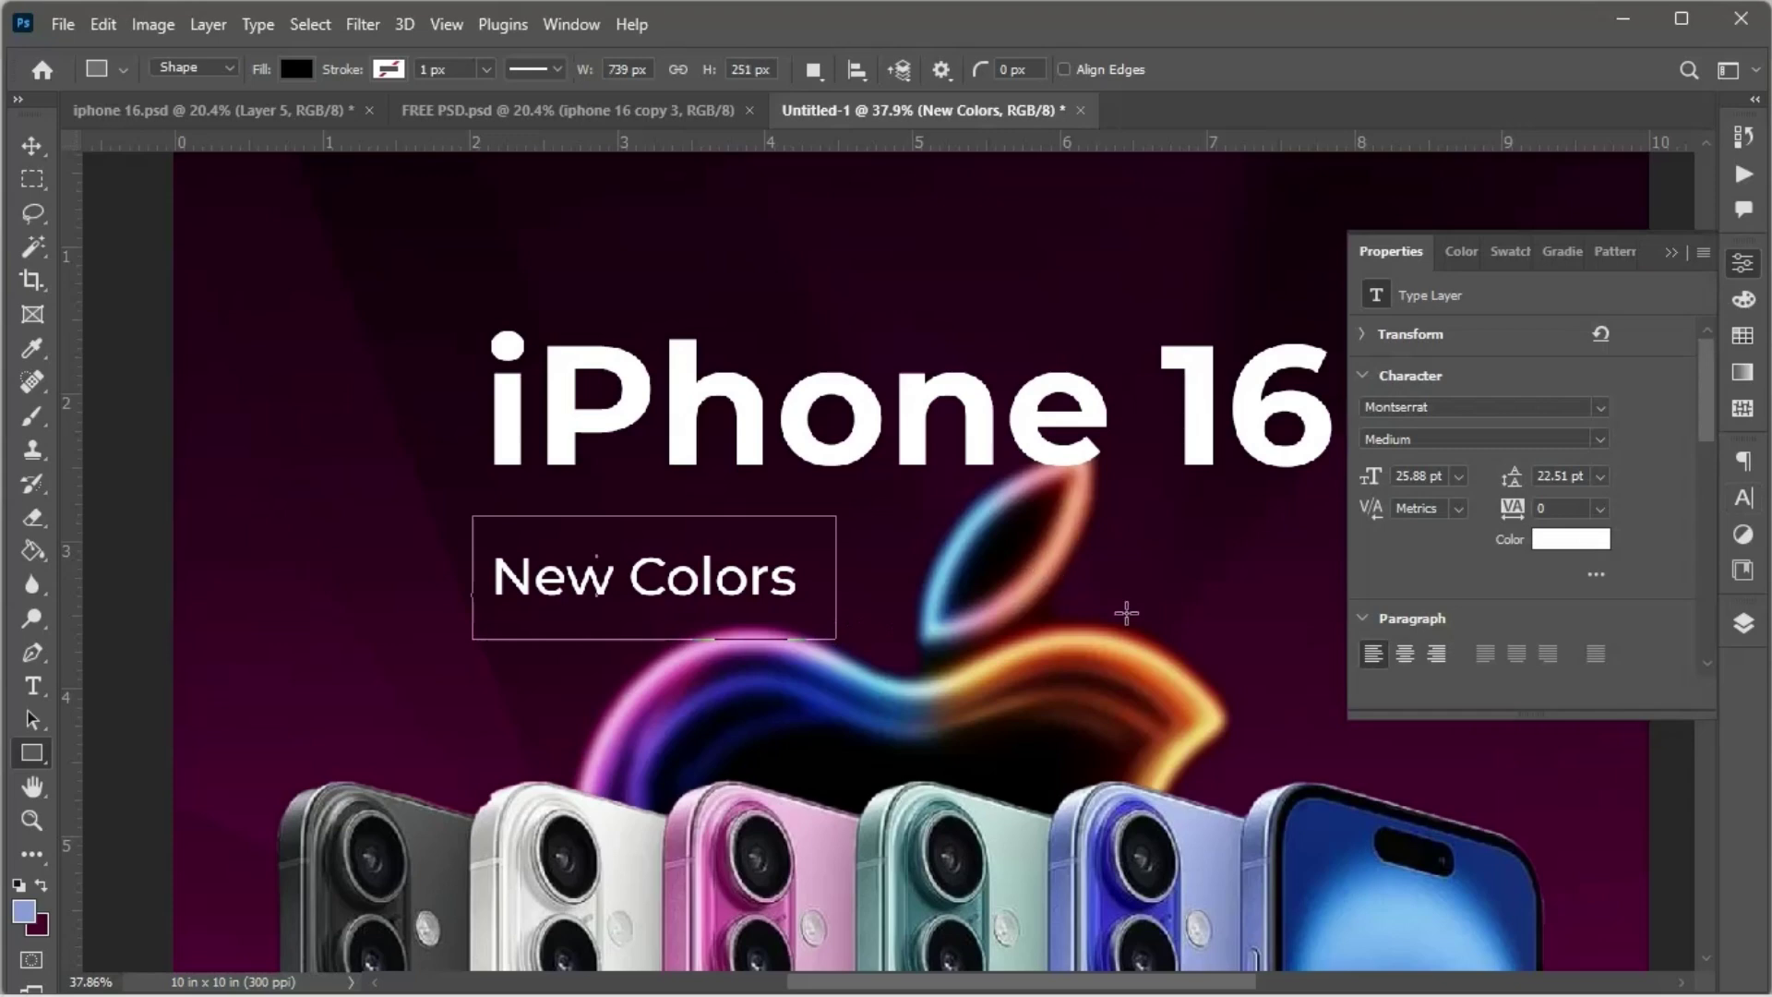
# Step: Remove the rectangle's fill and give it a white stroke
pyautogui.moveTo(1707, 411); pyautogui.dragTo(1722, 494)
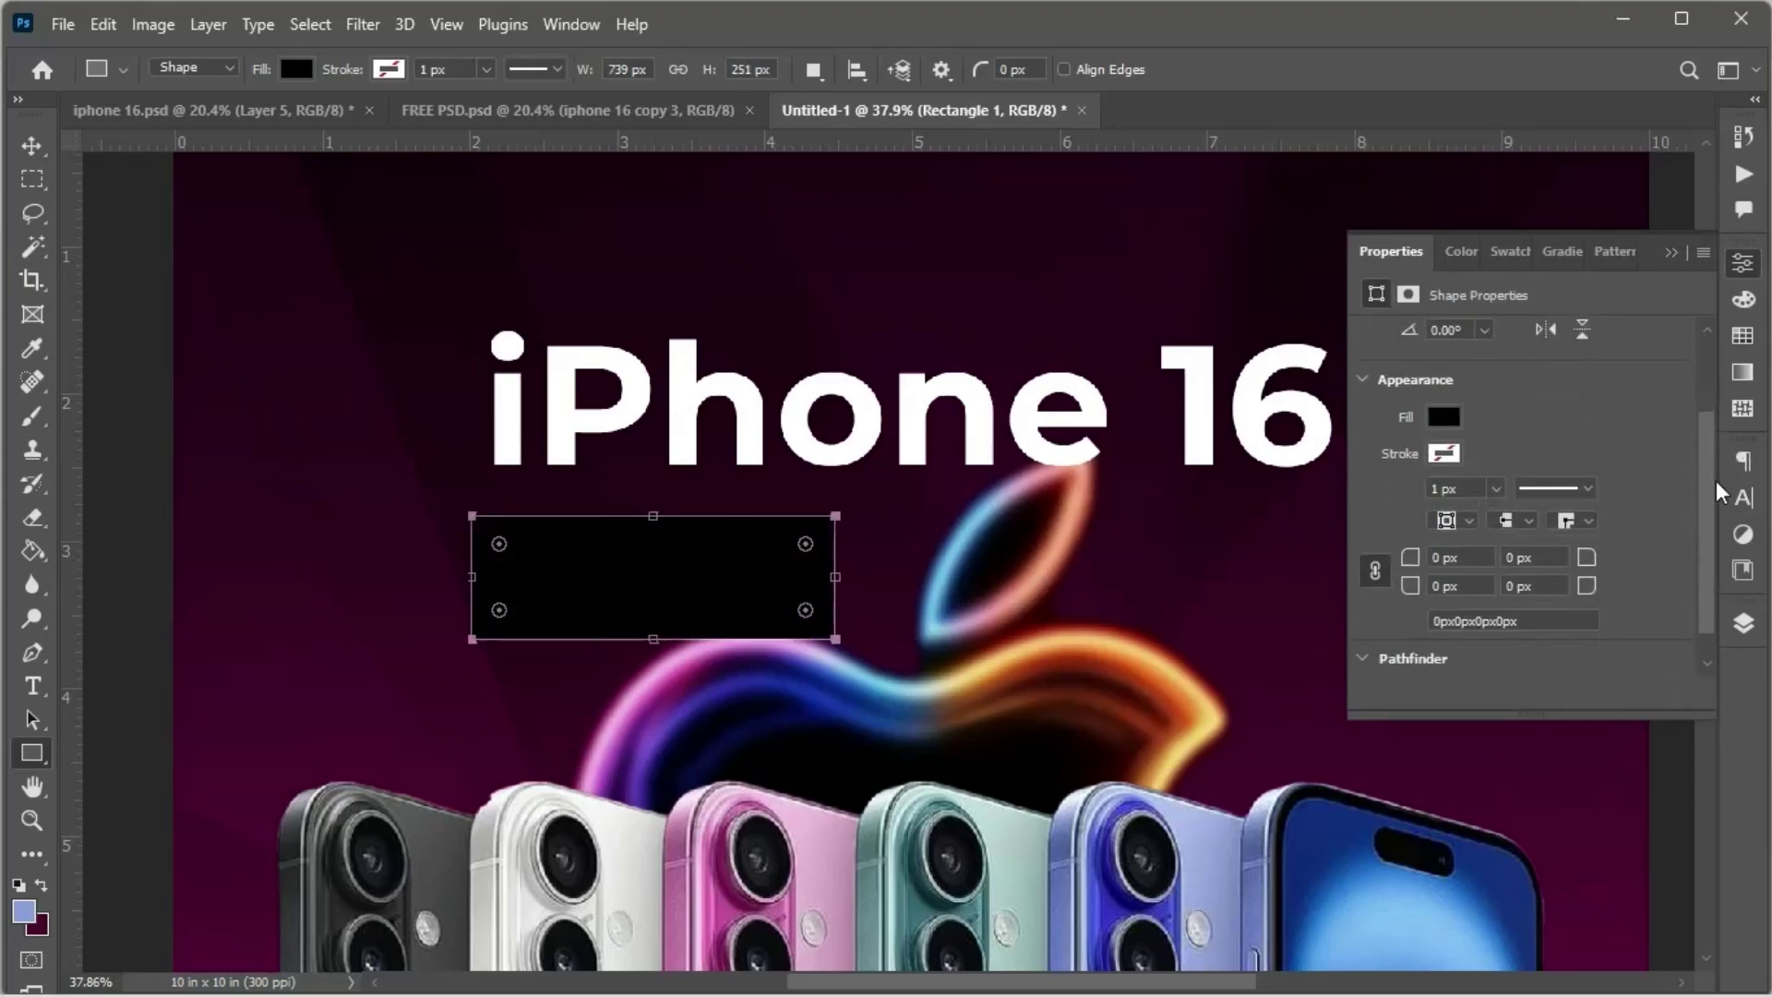
pyautogui.scroll(-1, 1554, 579)
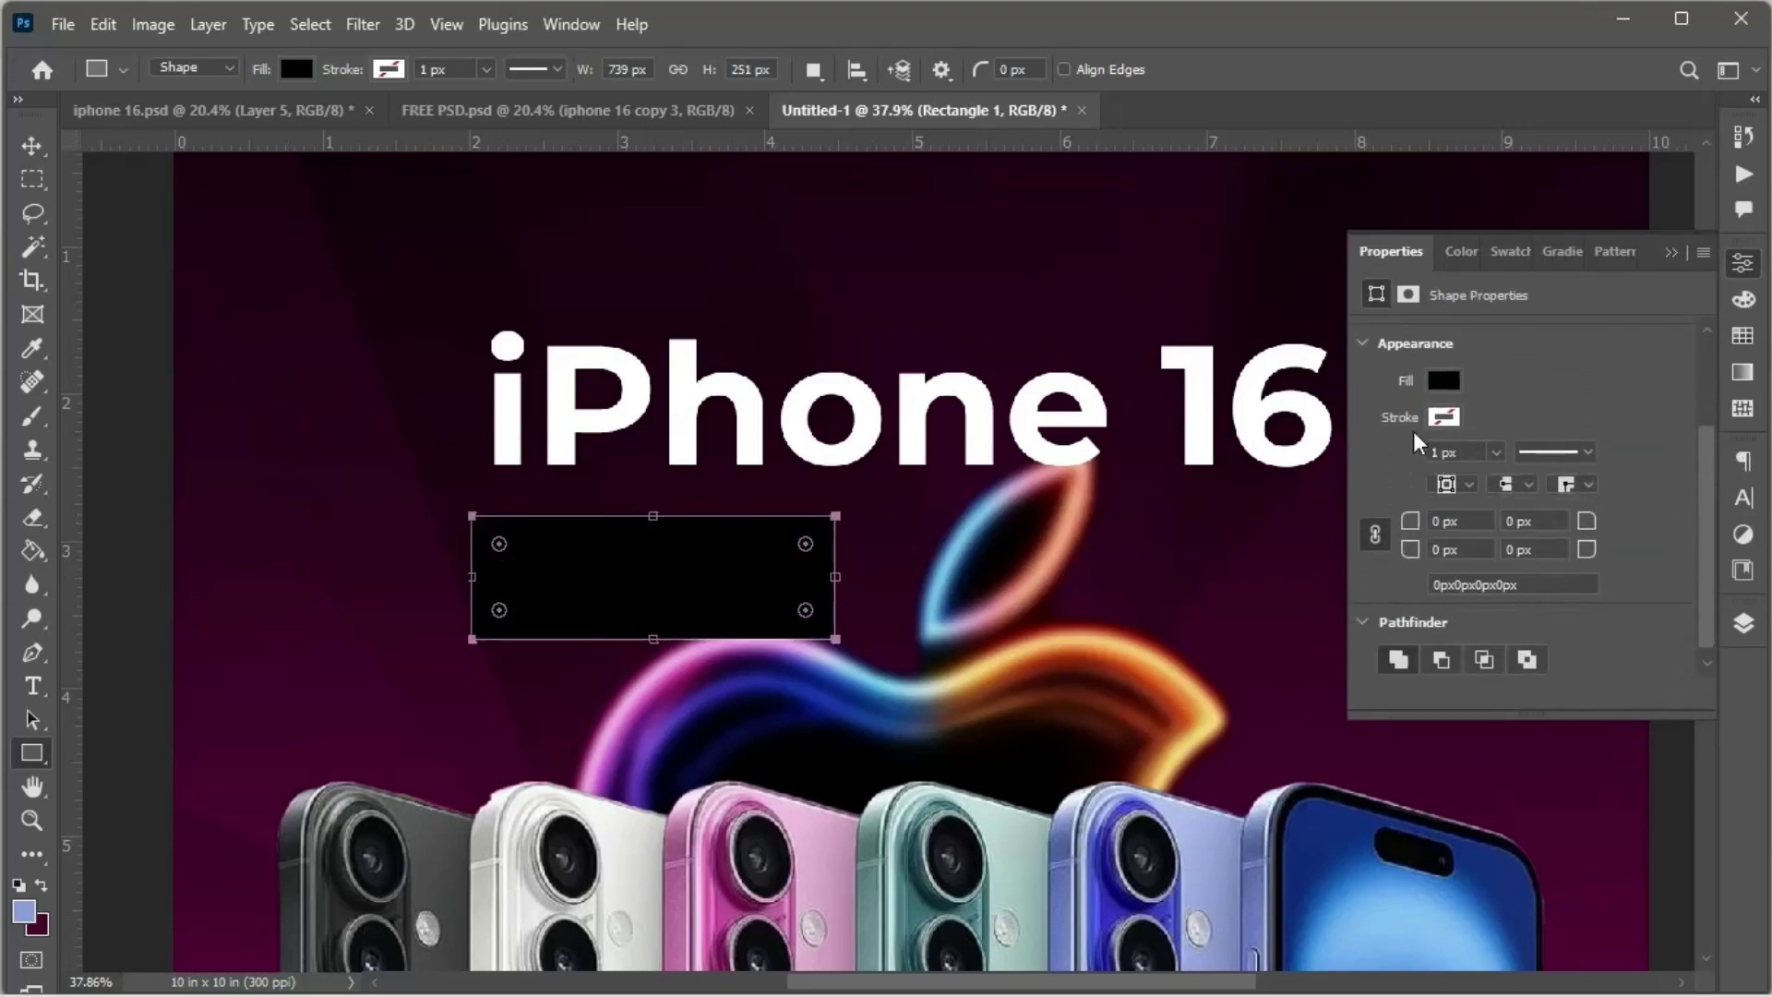
pyautogui.click(1445, 381)
pyautogui.click(1389, 429)
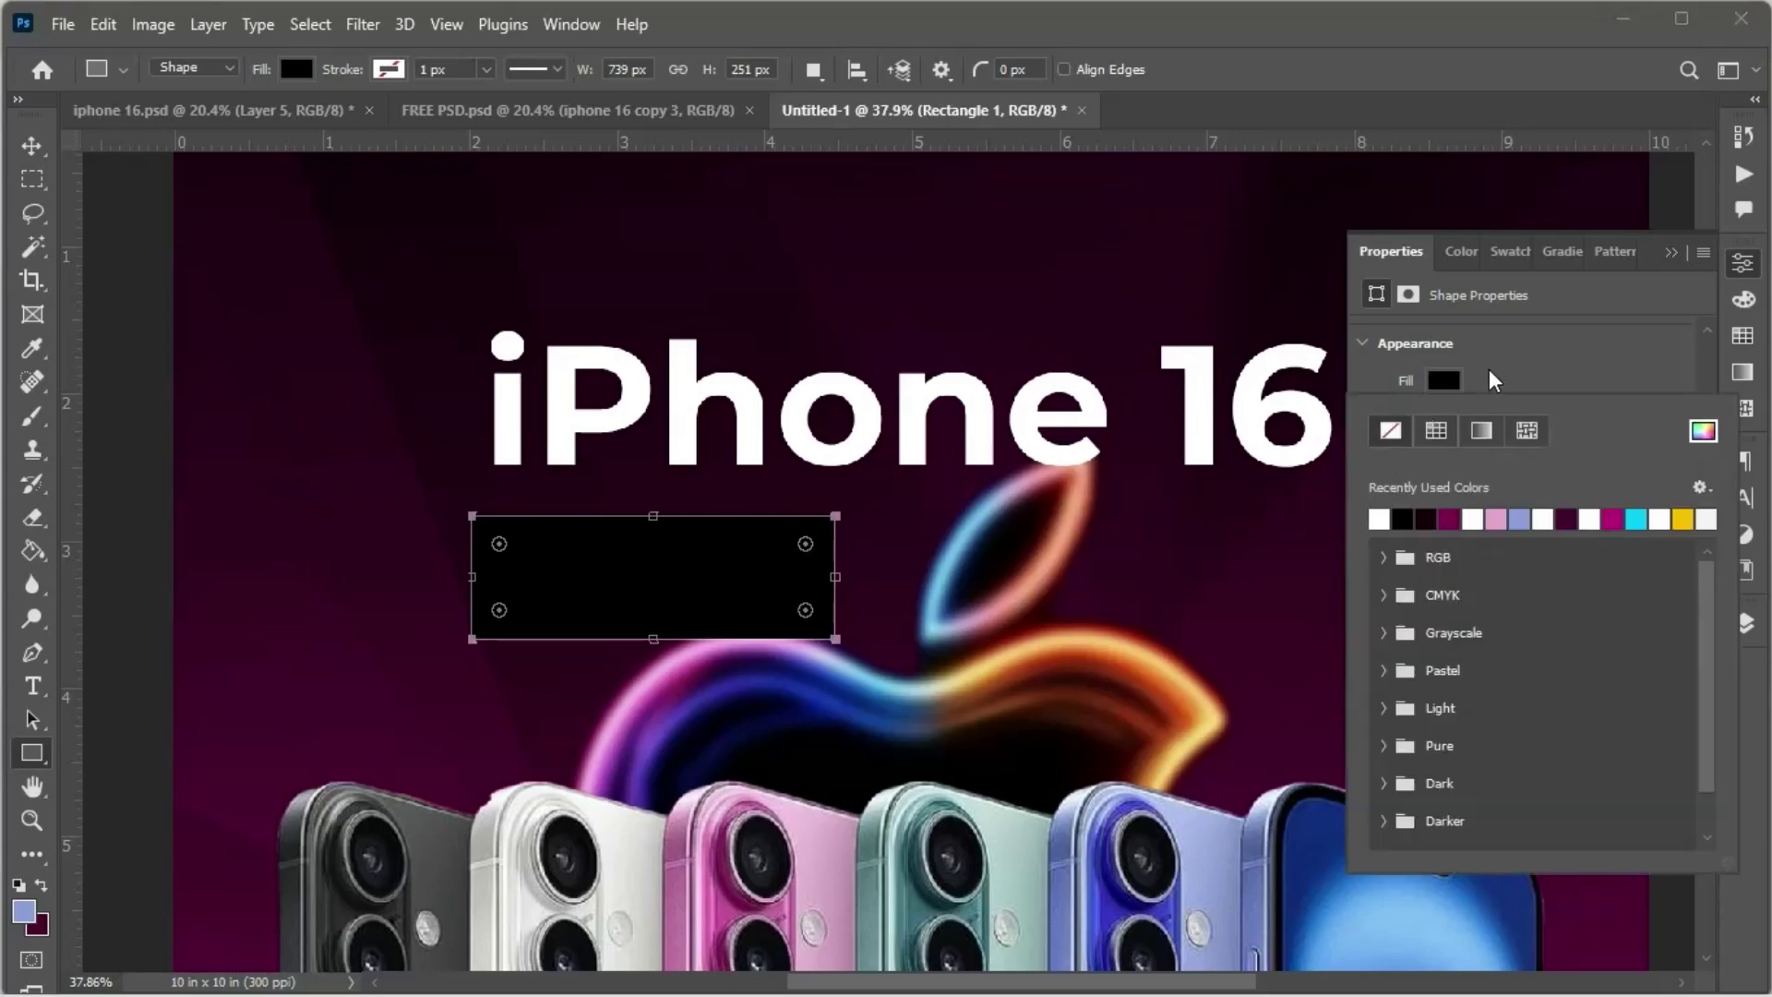
pyautogui.click(1444, 418)
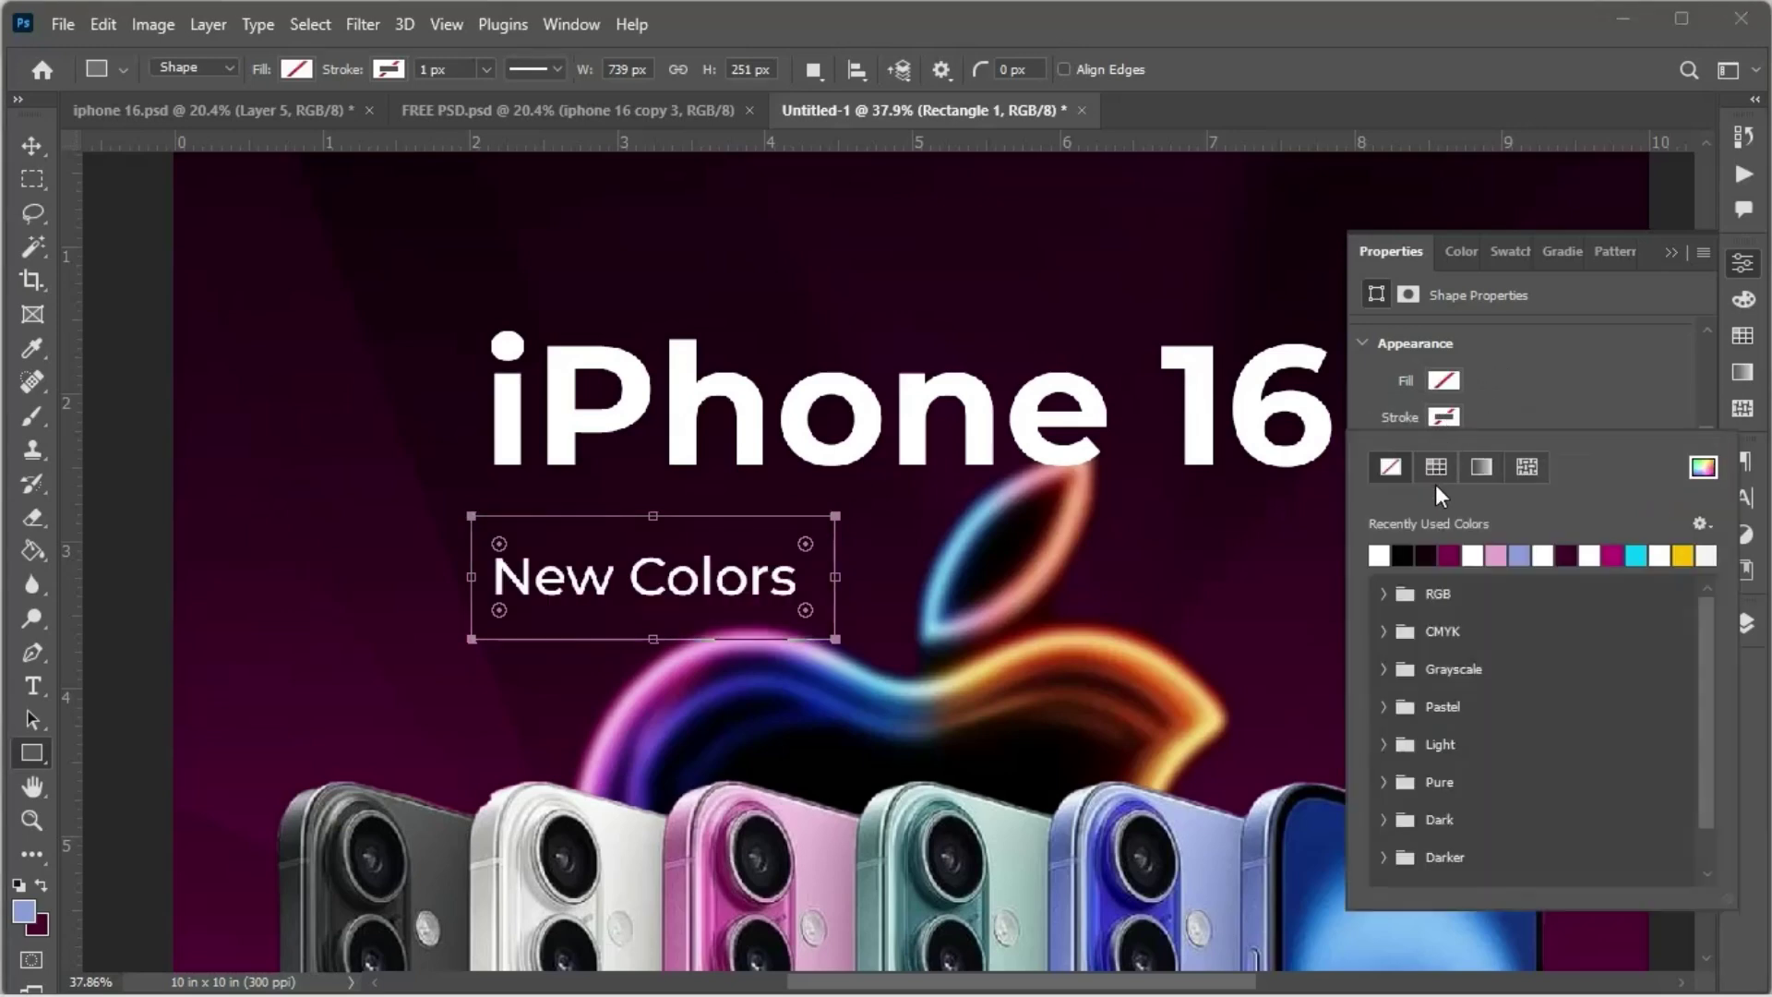
pyautogui.click(1436, 467)
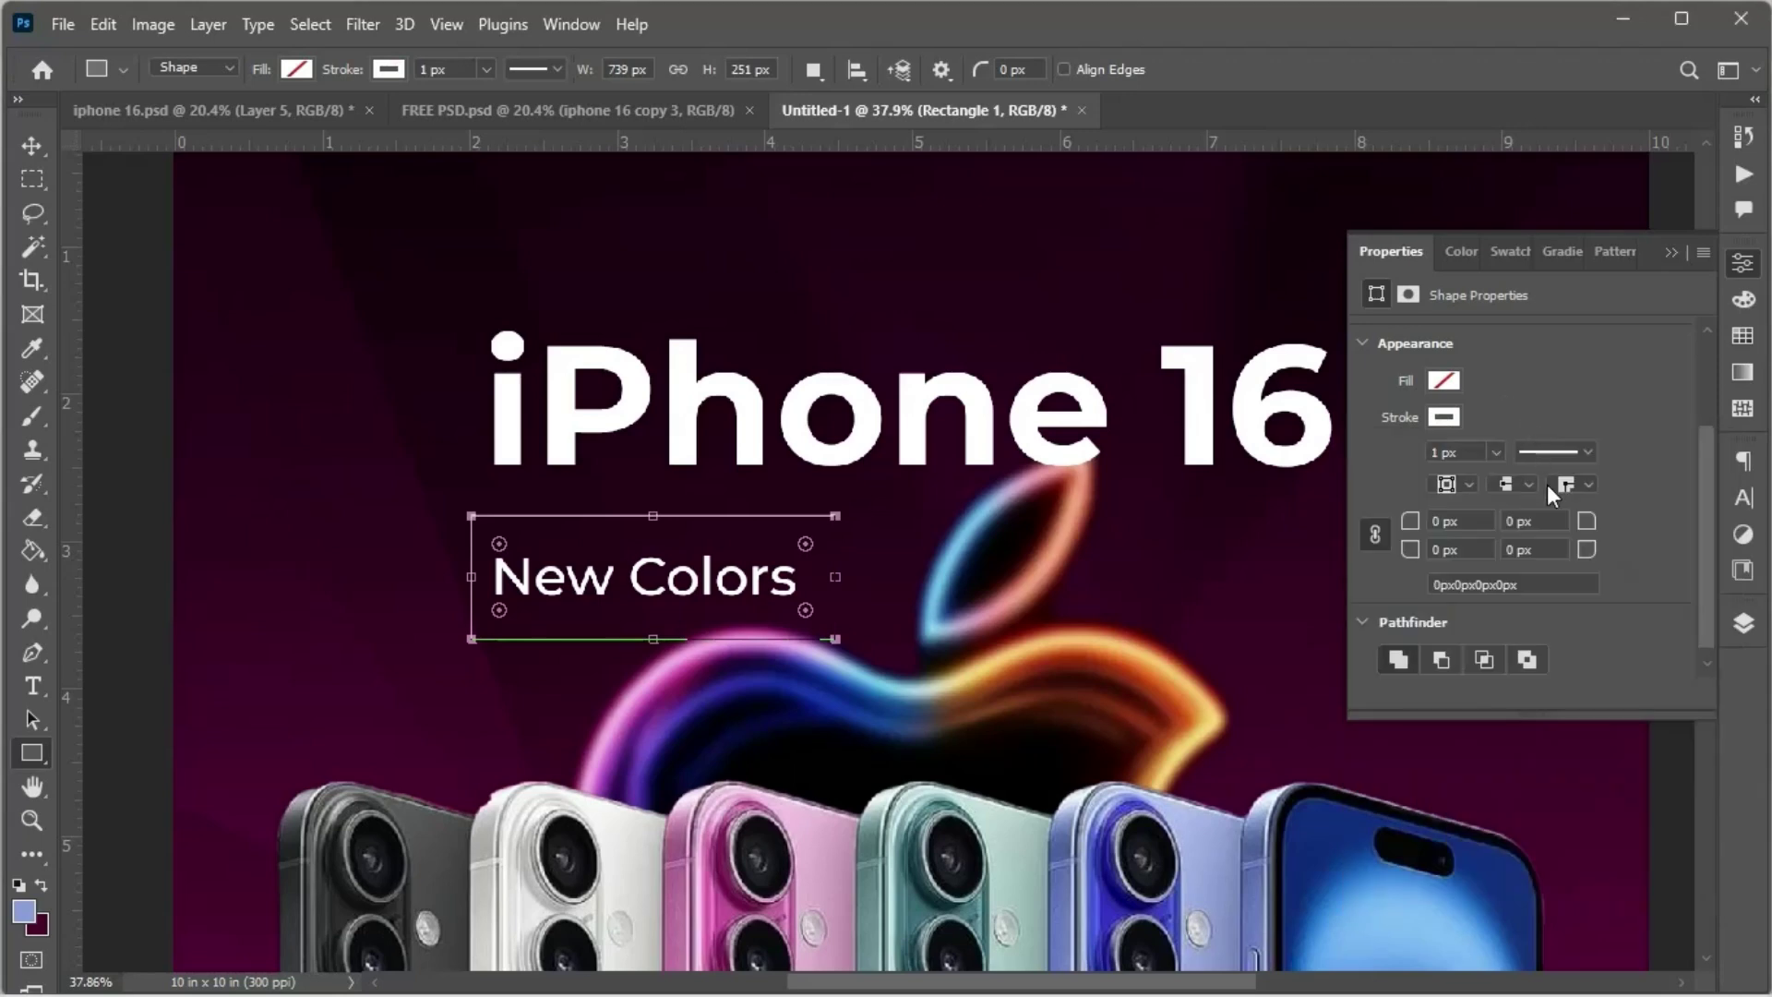
# Step: Change the rectangle's stroke from a solid line to the dashed preset
pyautogui.click(1578, 455)
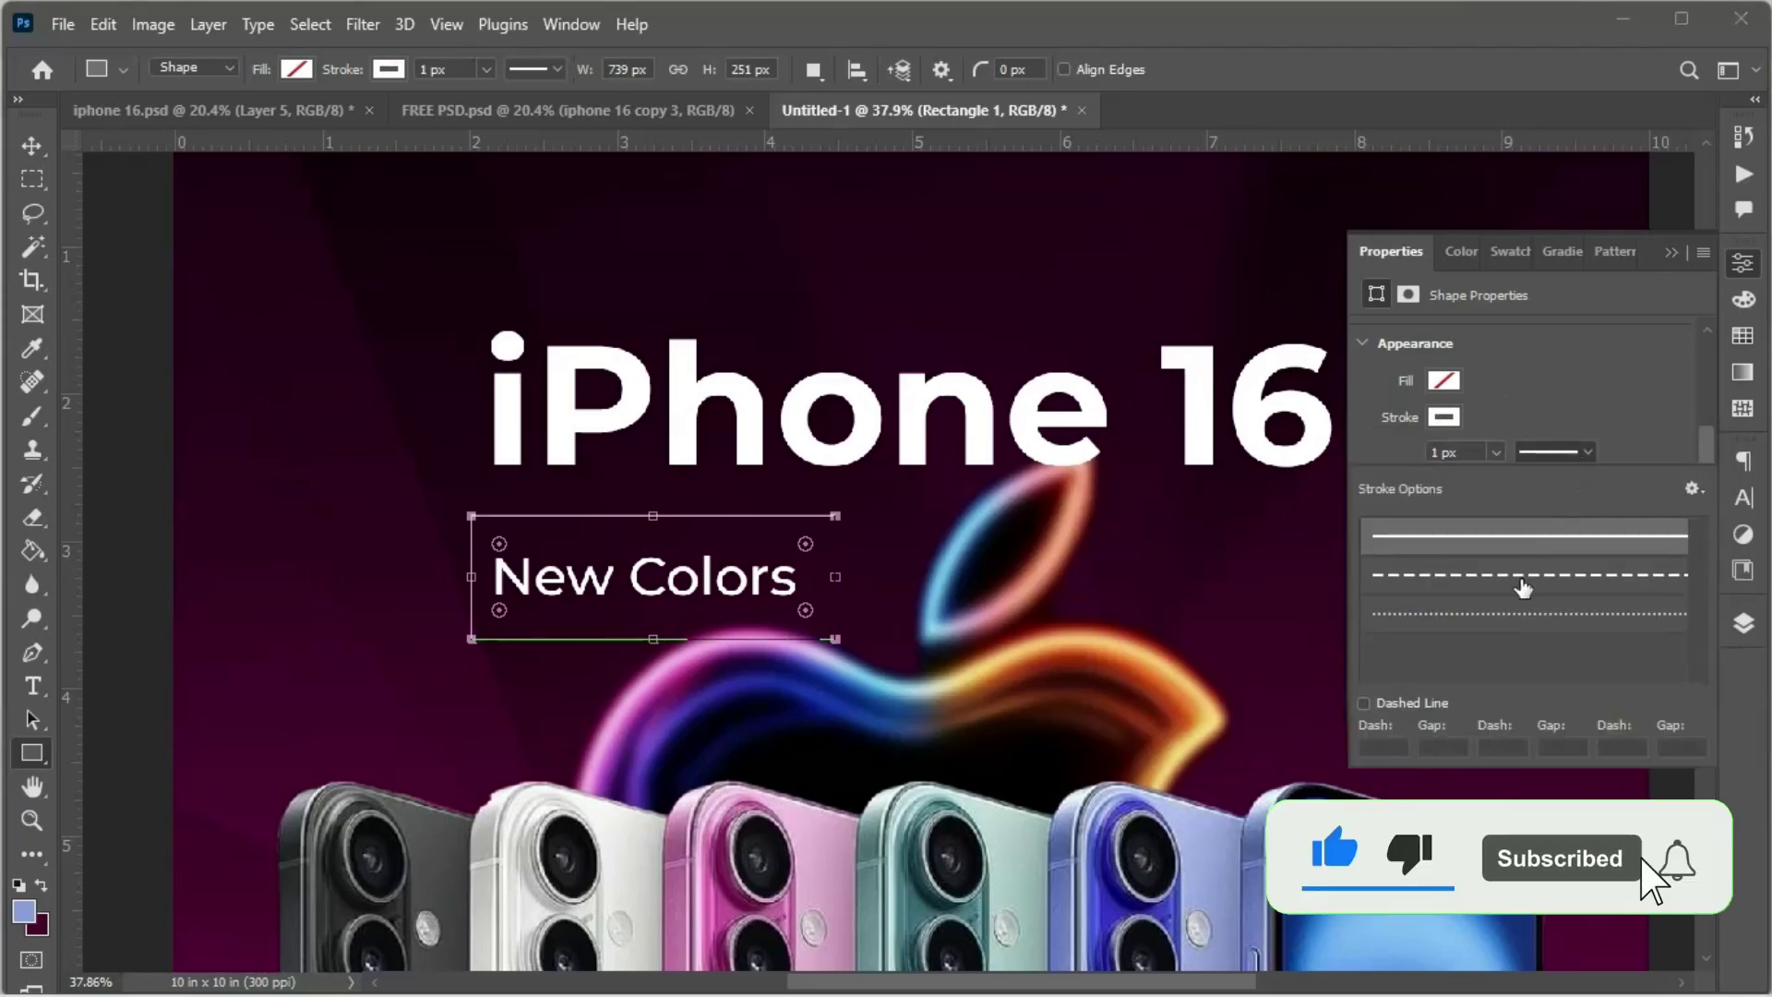
pyautogui.click(1479, 578)
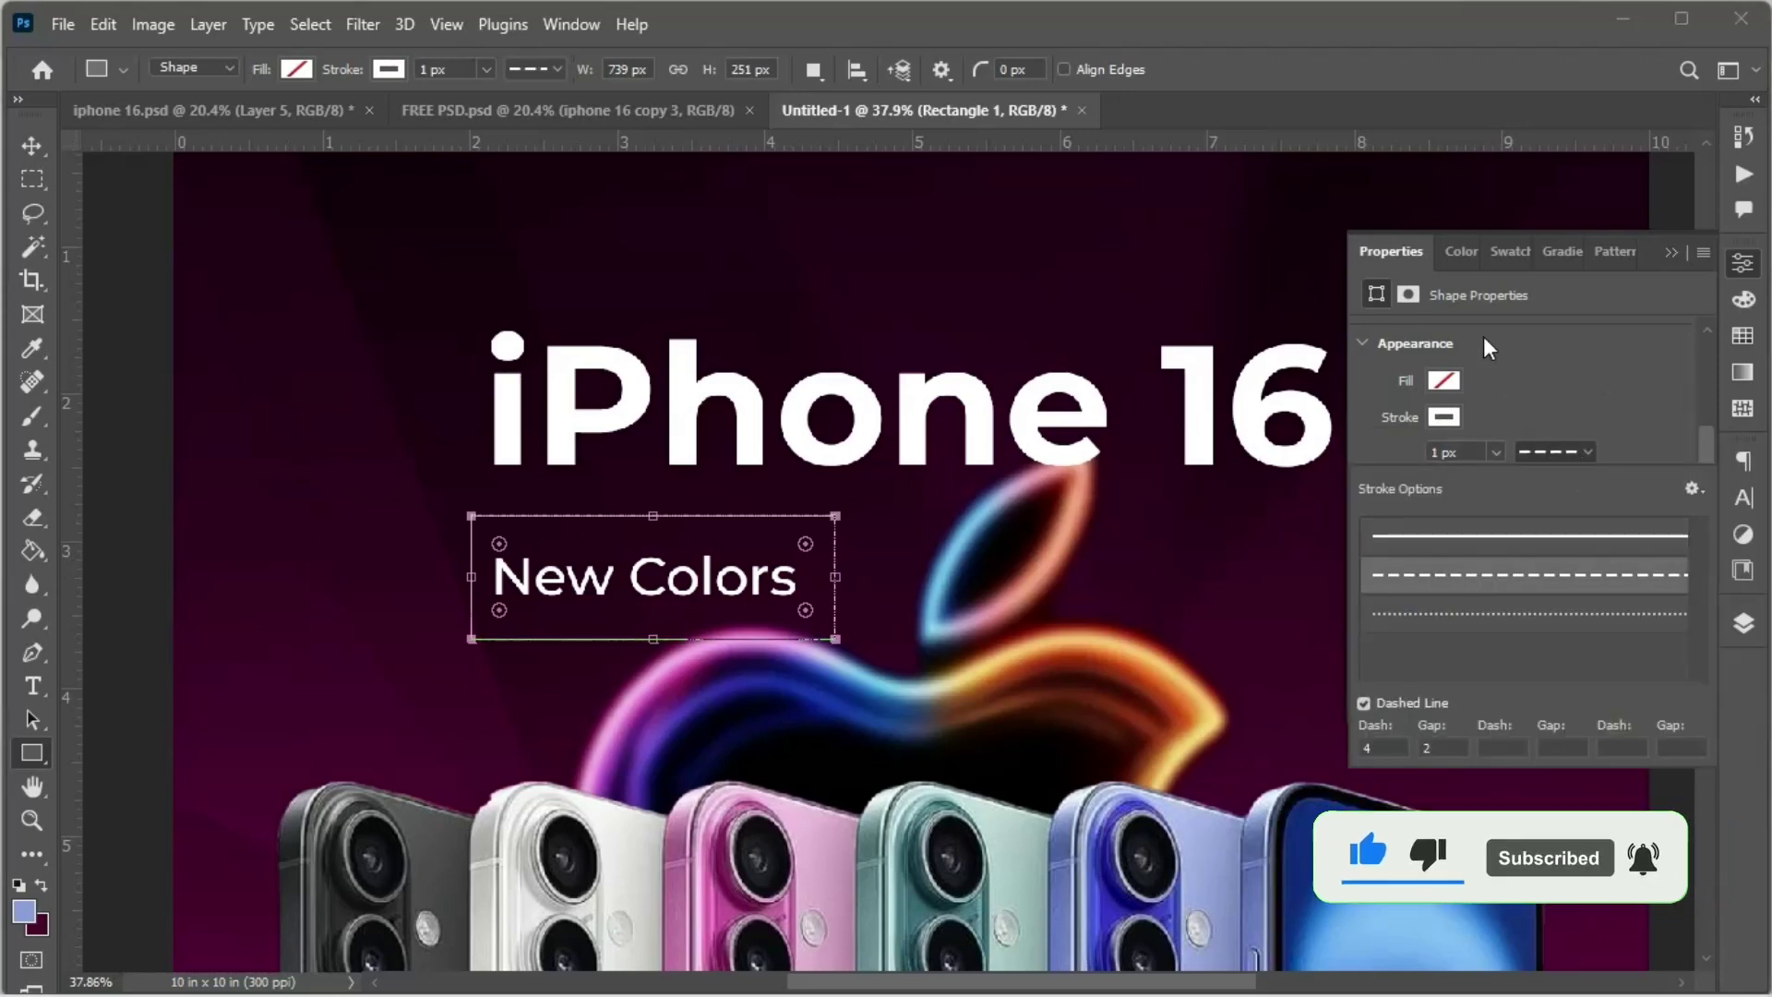
pyautogui.click(1406, 328)
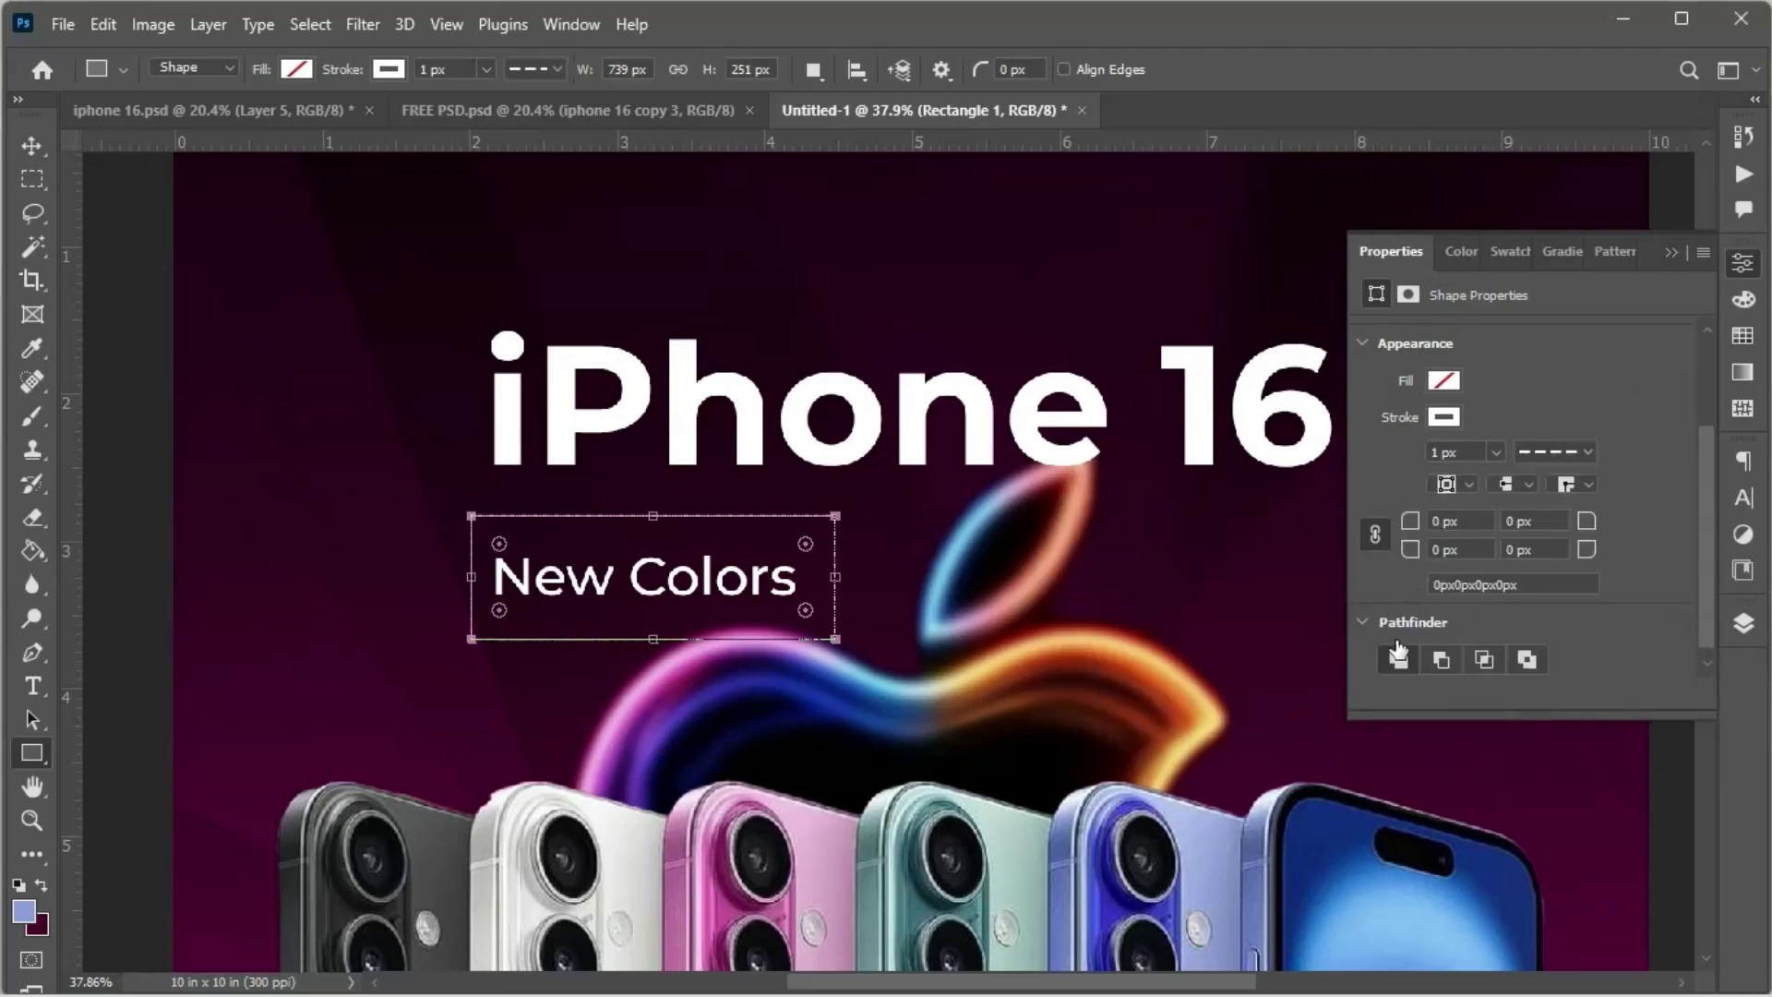
# Step: Round all four corners of the dashed rectangle to 68 px and set its stroke width to 3 px
pyautogui.moveTo(1407, 554); pyautogui.dragTo(1488, 557)
pyautogui.press('Return')
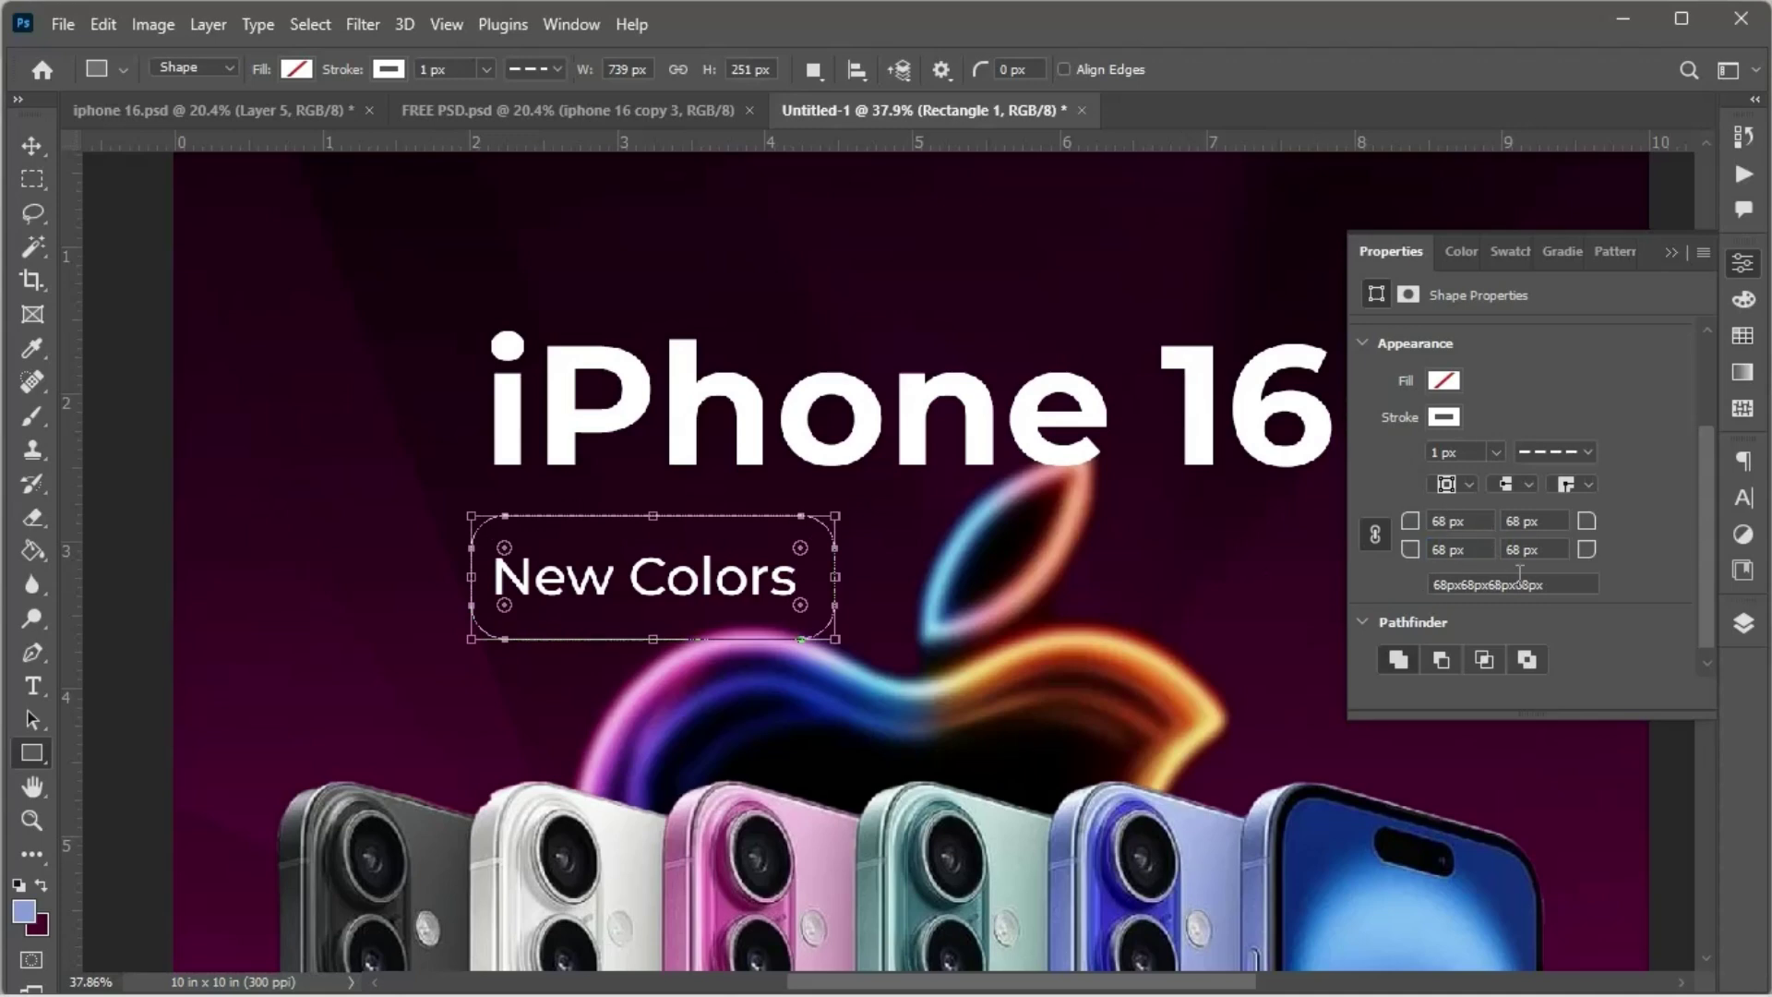
pyautogui.click(1440, 454)
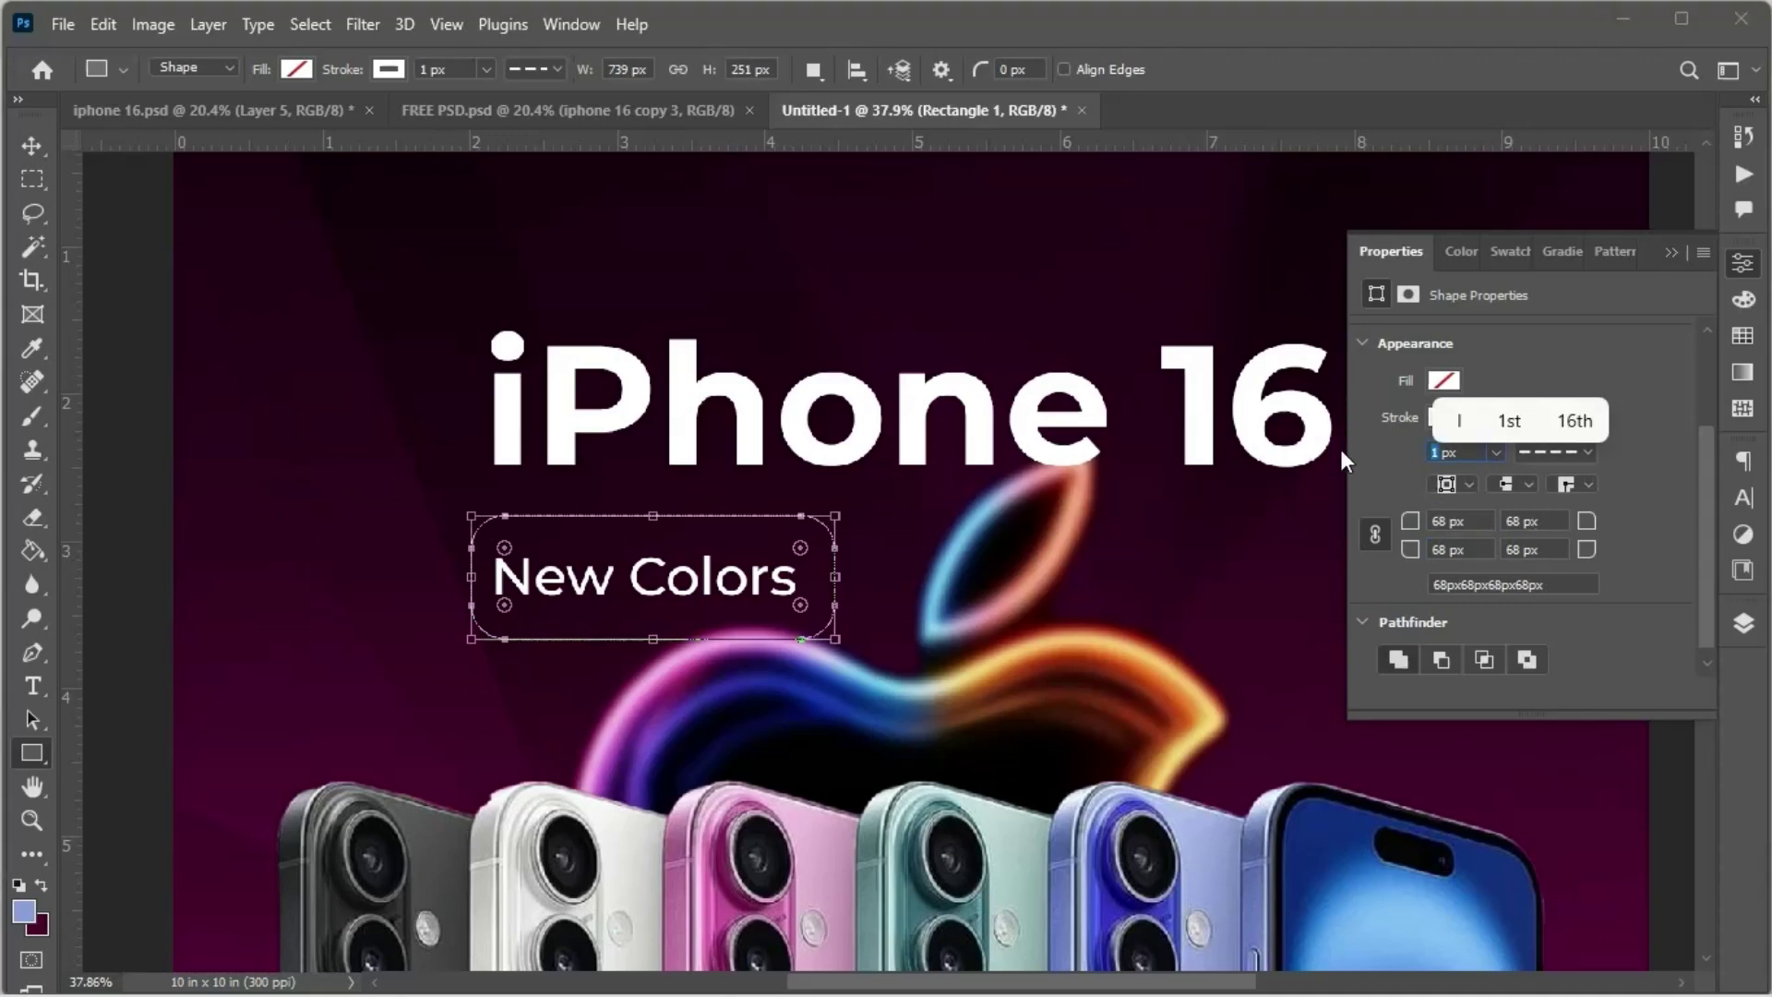
pyautogui.write('3')
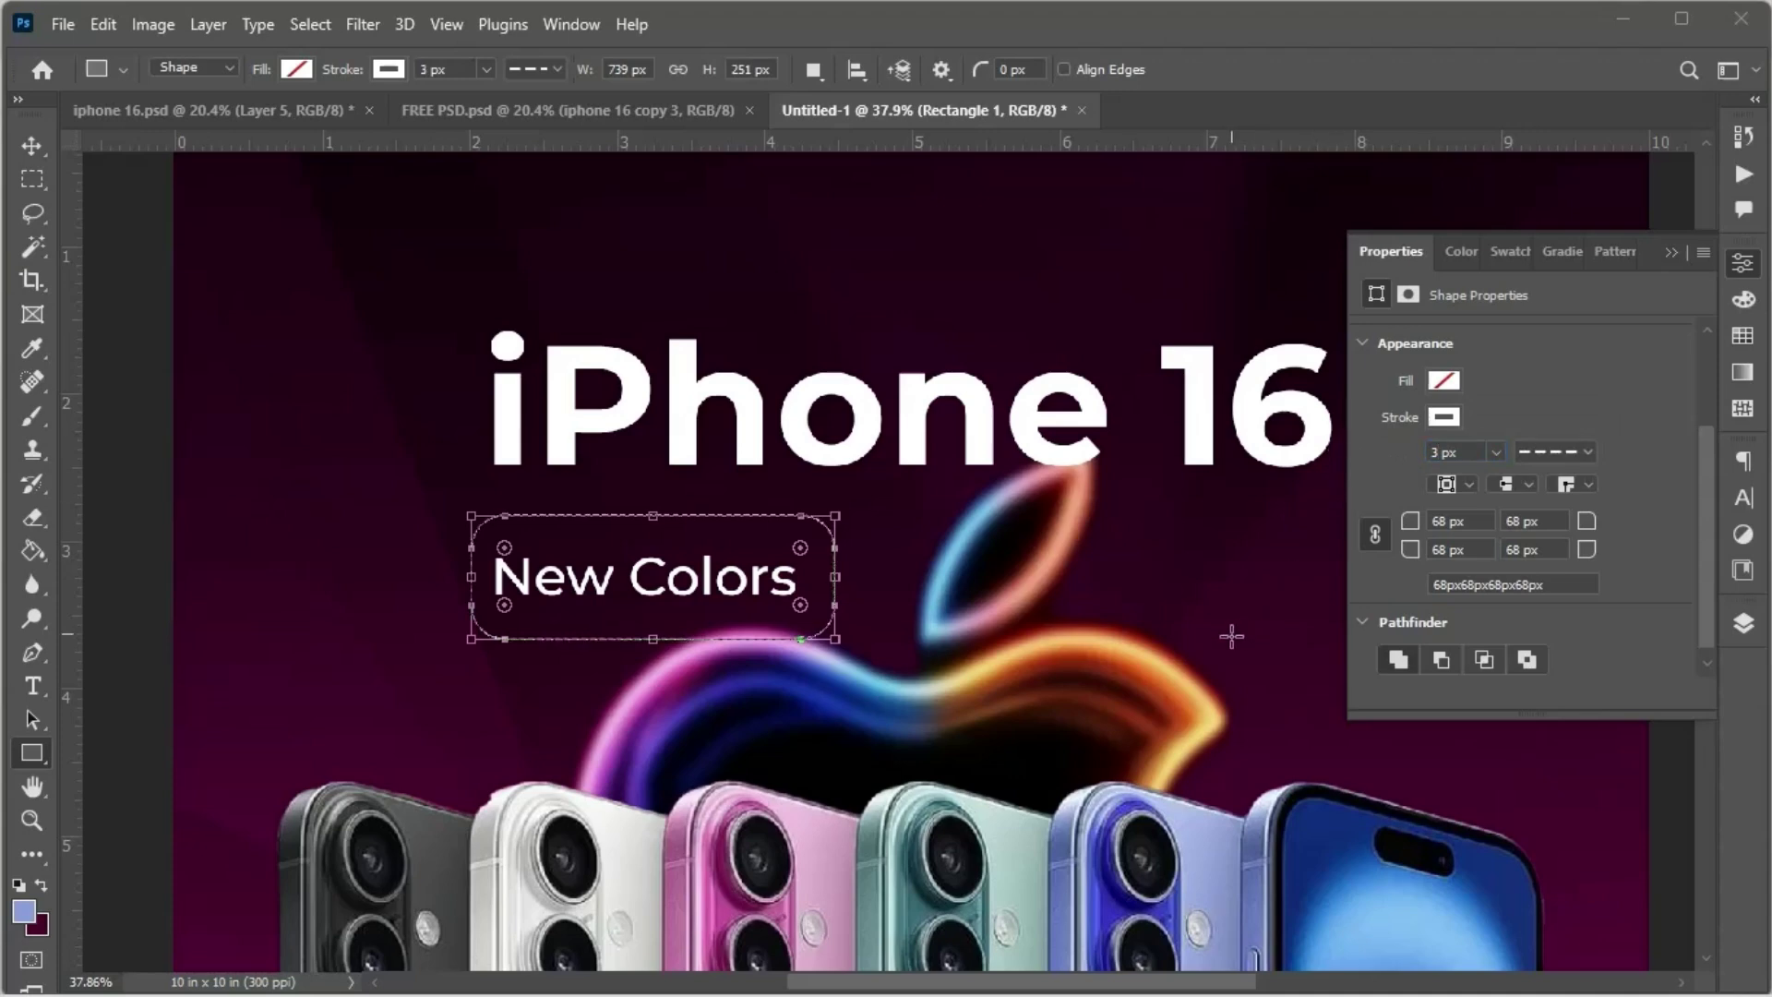
pyautogui.hotkey('ctrl', '0')
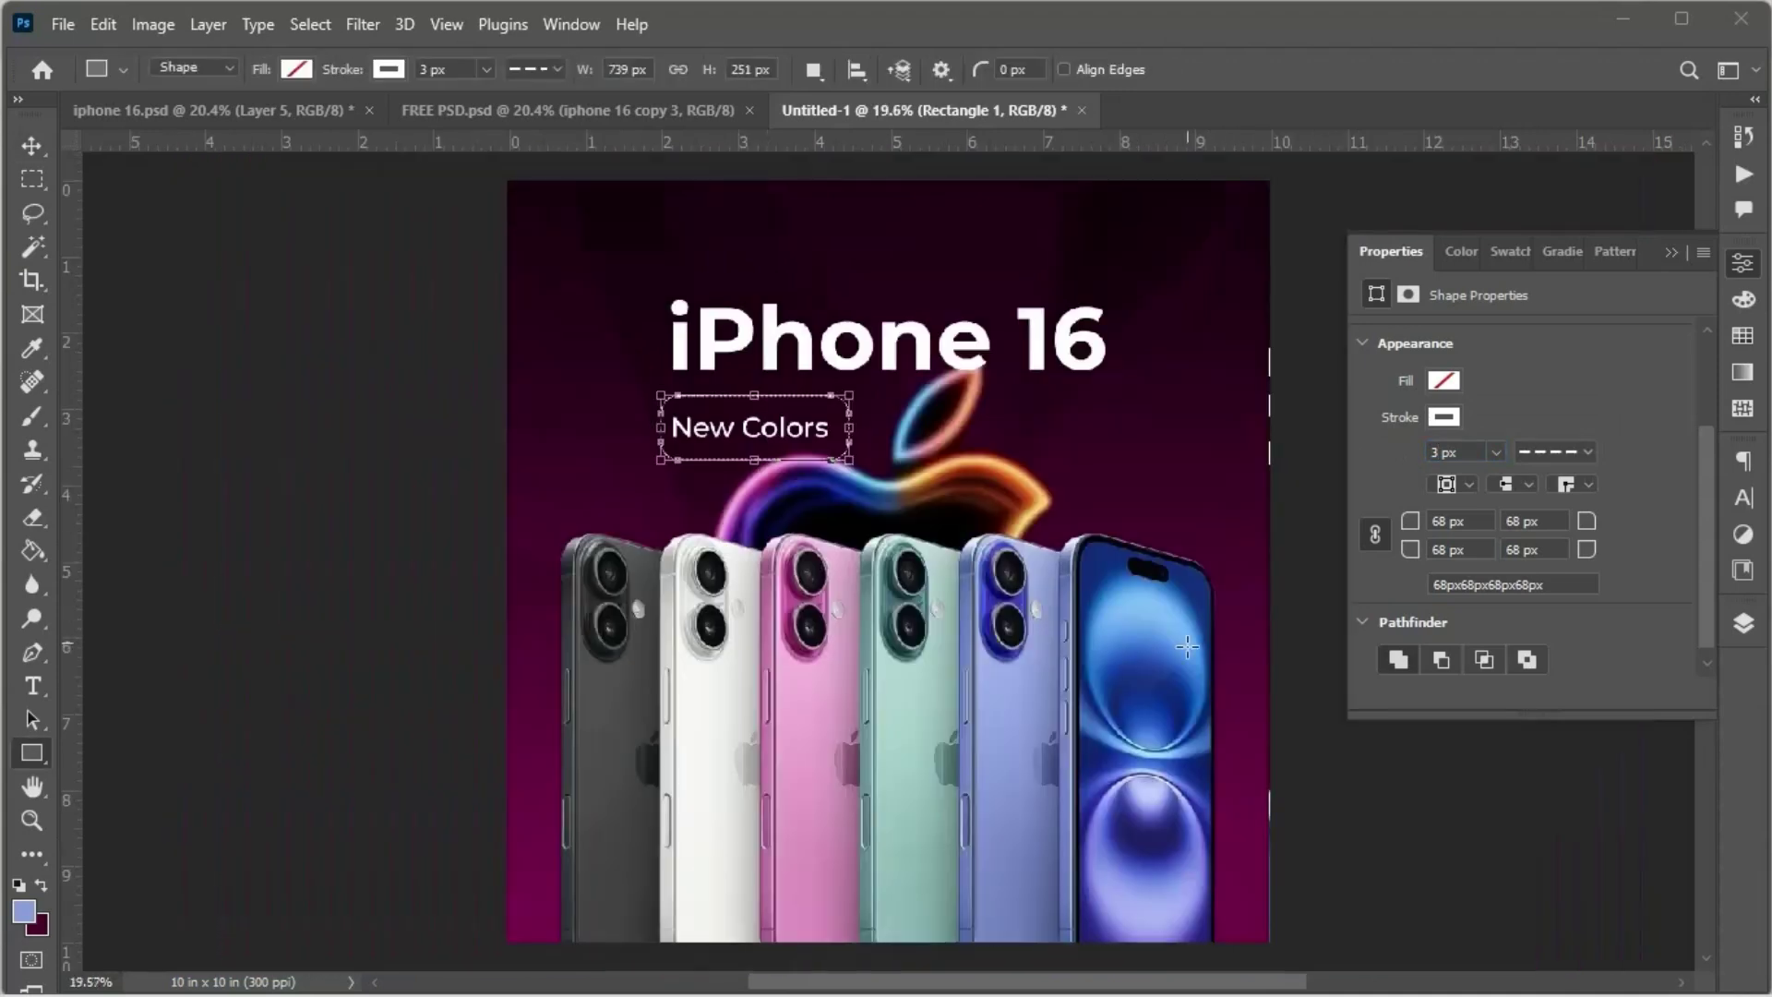
# Step: Lower the upper edge of the dashed frame to reduce its height to about 228 px
pyautogui.scroll(5, 748, 637)
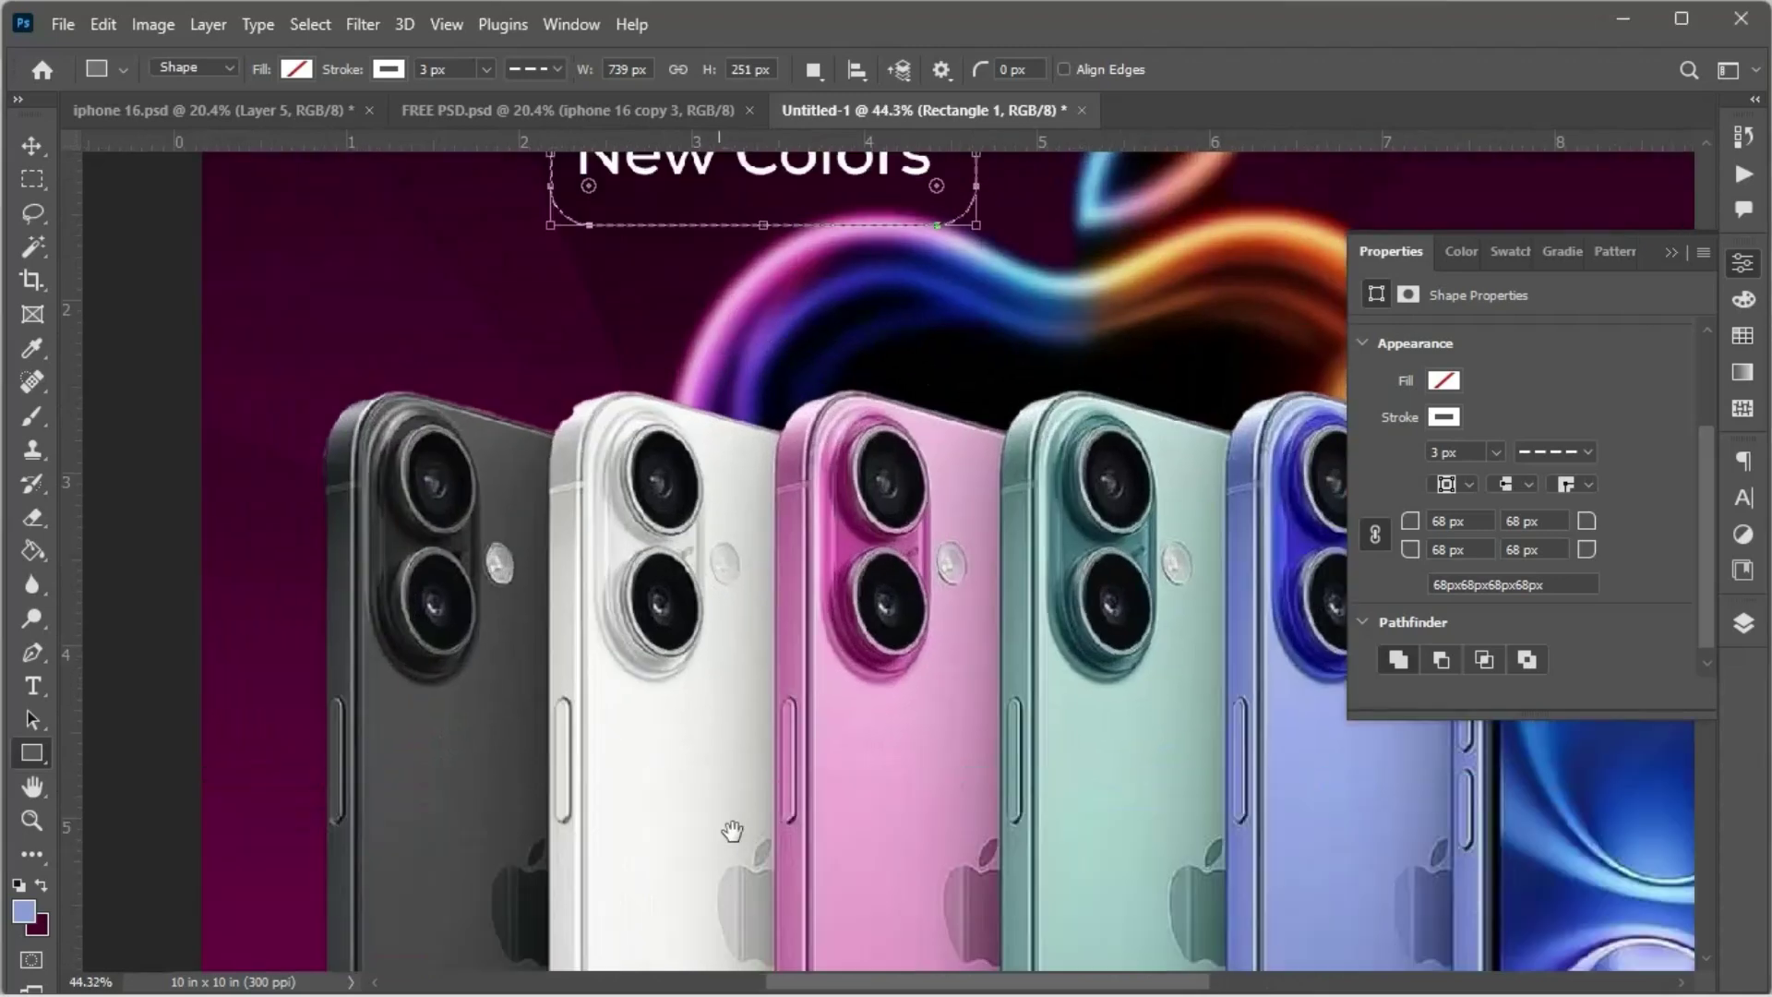
pyautogui.scroll(5, 732, 831)
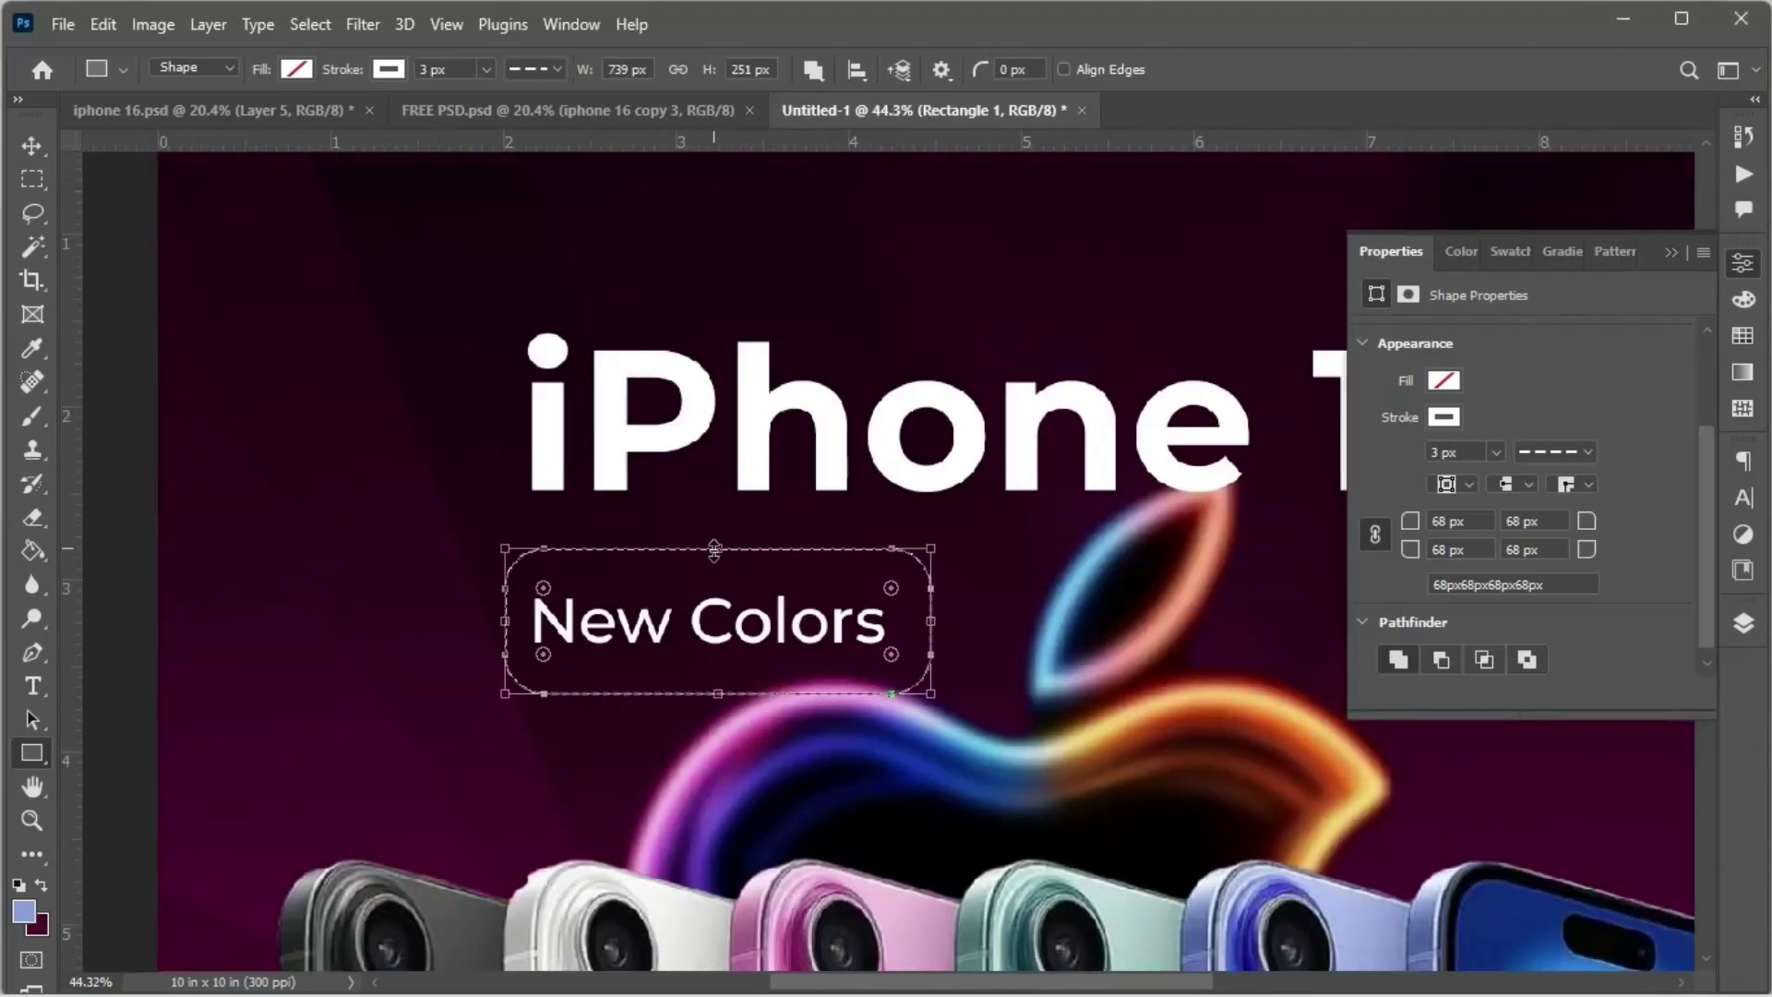
pyautogui.moveTo(717, 549); pyautogui.dragTo(714, 561)
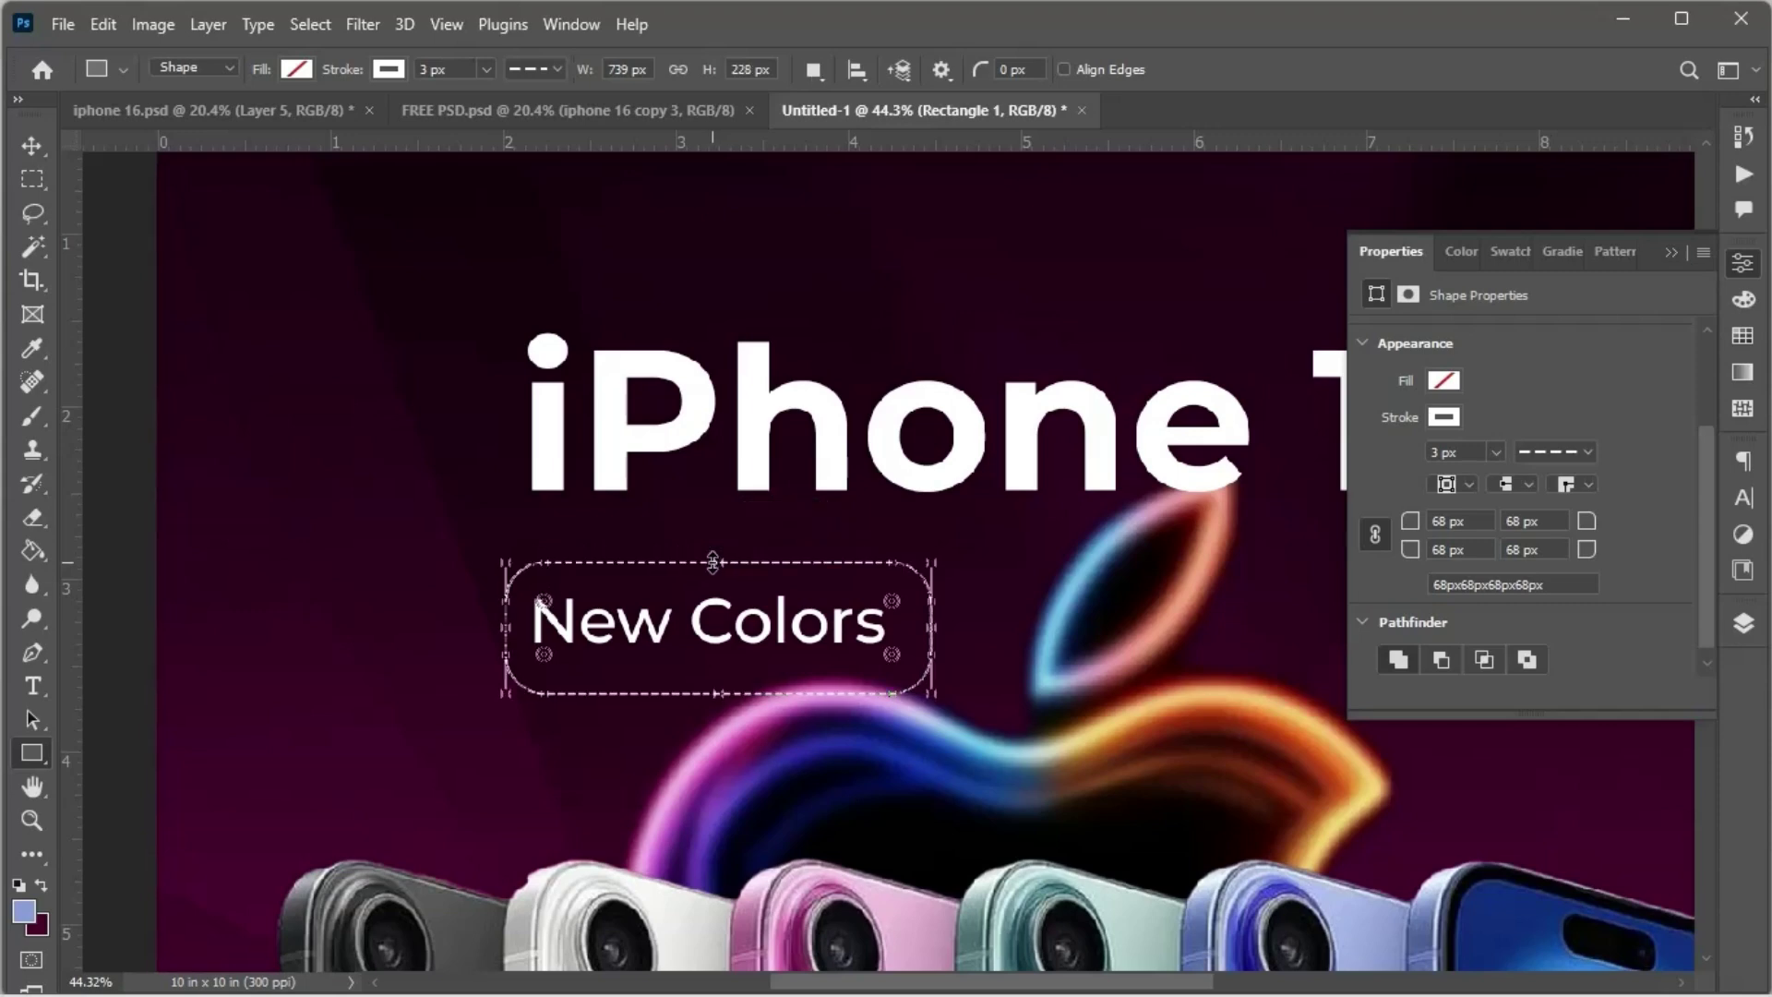
# Step: Nudge the dashed frame upward until it is vertically centred around the New Colors text
pyautogui.press('v')
pyautogui.press('Up')
pyautogui.press('Up')
pyautogui.press('Up')
pyautogui.press('Up')
pyautogui.press('Up')
pyautogui.press('Up')
pyautogui.press('Up')
pyautogui.press('Up')
pyautogui.press('Up')
pyautogui.press('Up')
pyautogui.press('Up')
pyautogui.press('Up')
pyautogui.press('Up')
pyautogui.press('Up')
pyautogui.press('Up')
pyautogui.press('Up')
pyautogui.press('Up')
pyautogui.press('Up')
pyautogui.press('Up')
pyautogui.press('Up')
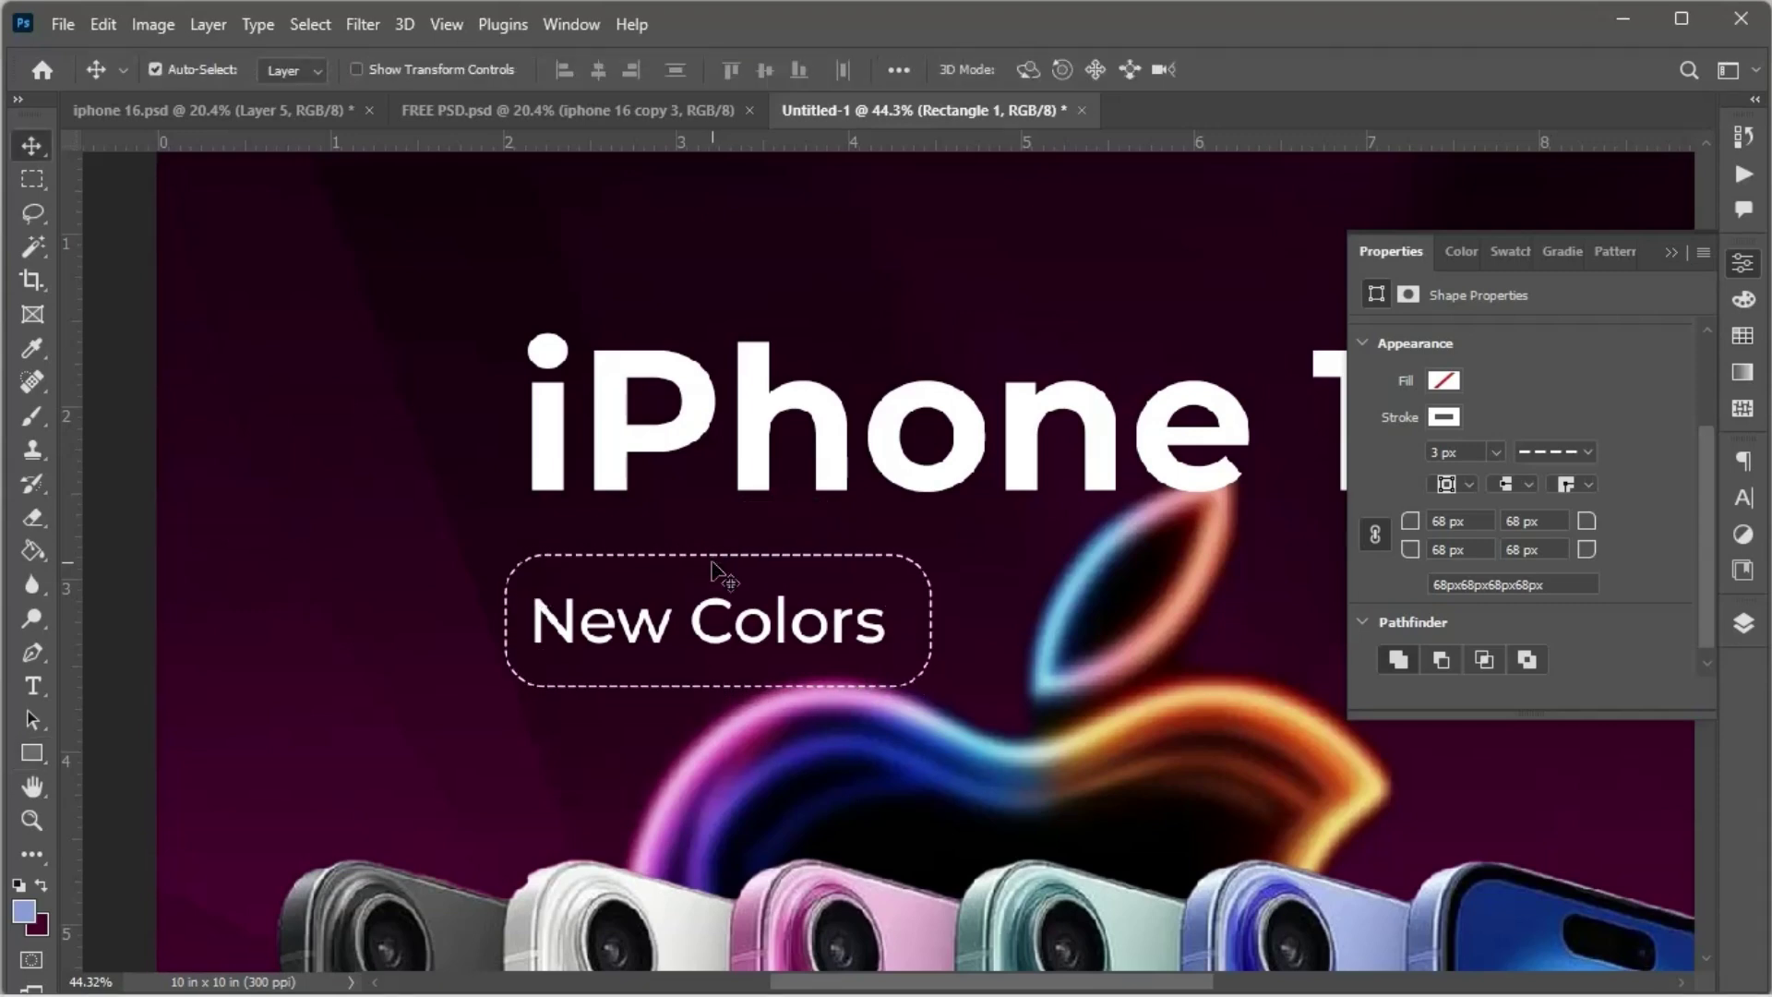
pyautogui.press('ctrl')
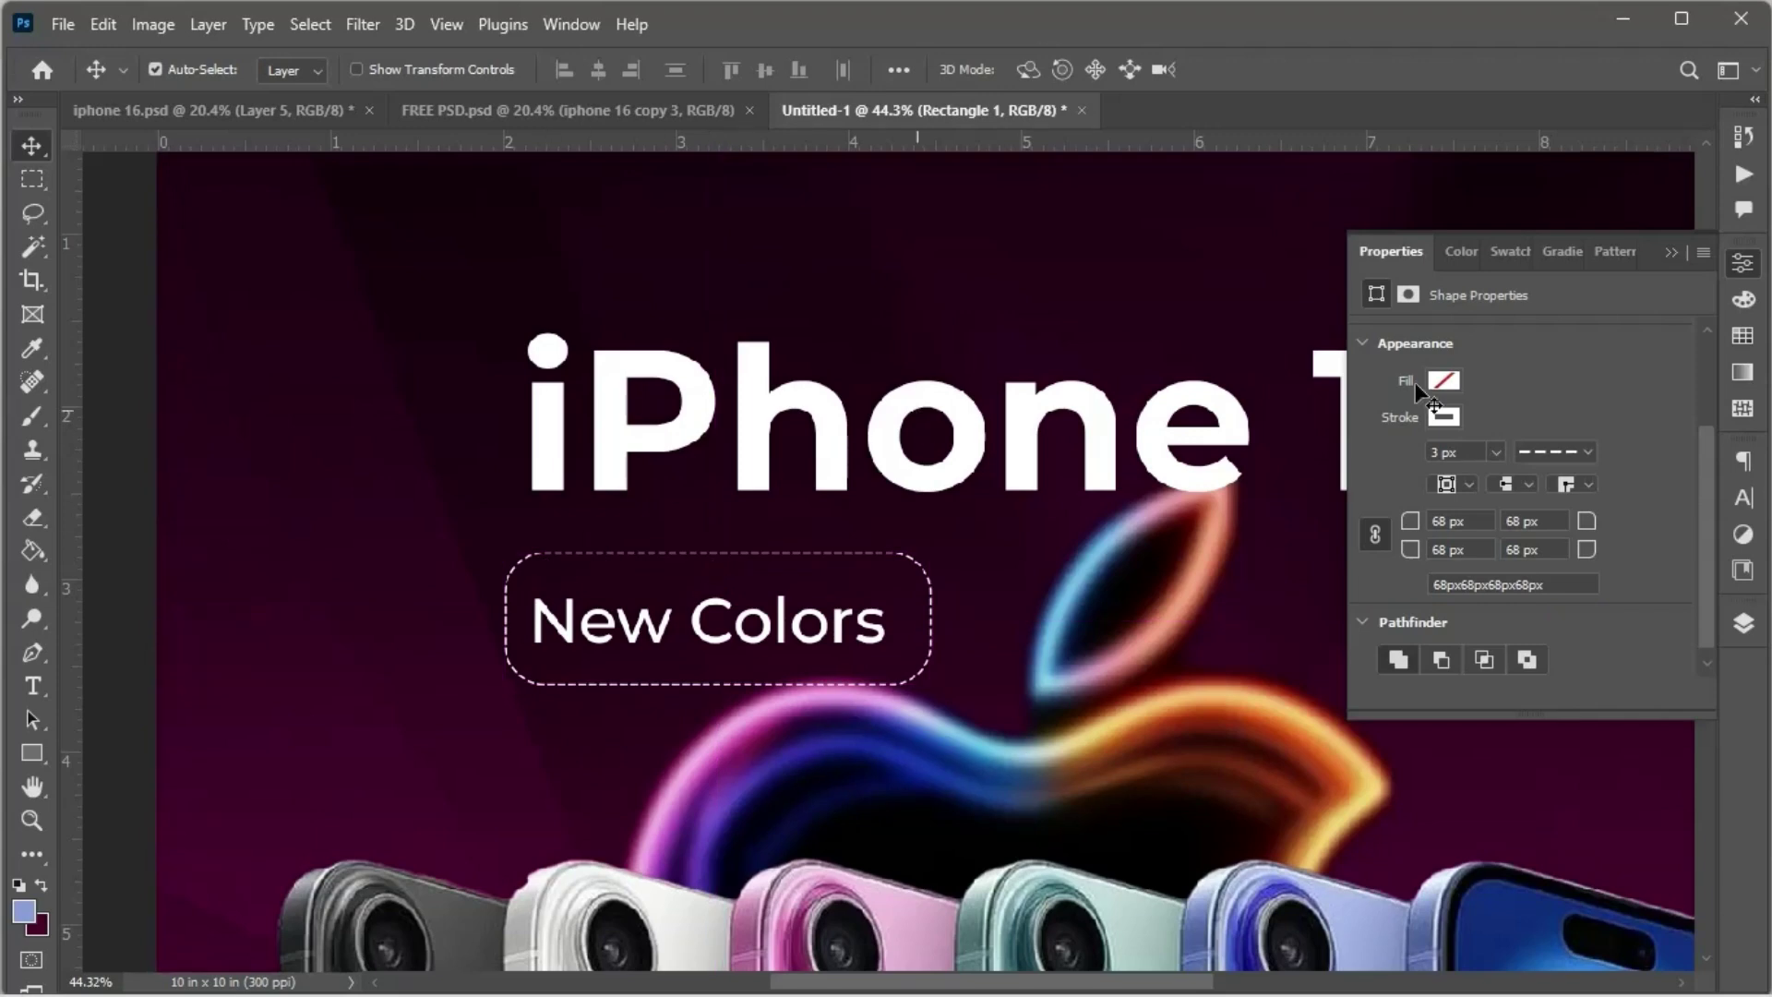
pyautogui.click(1666, 247)
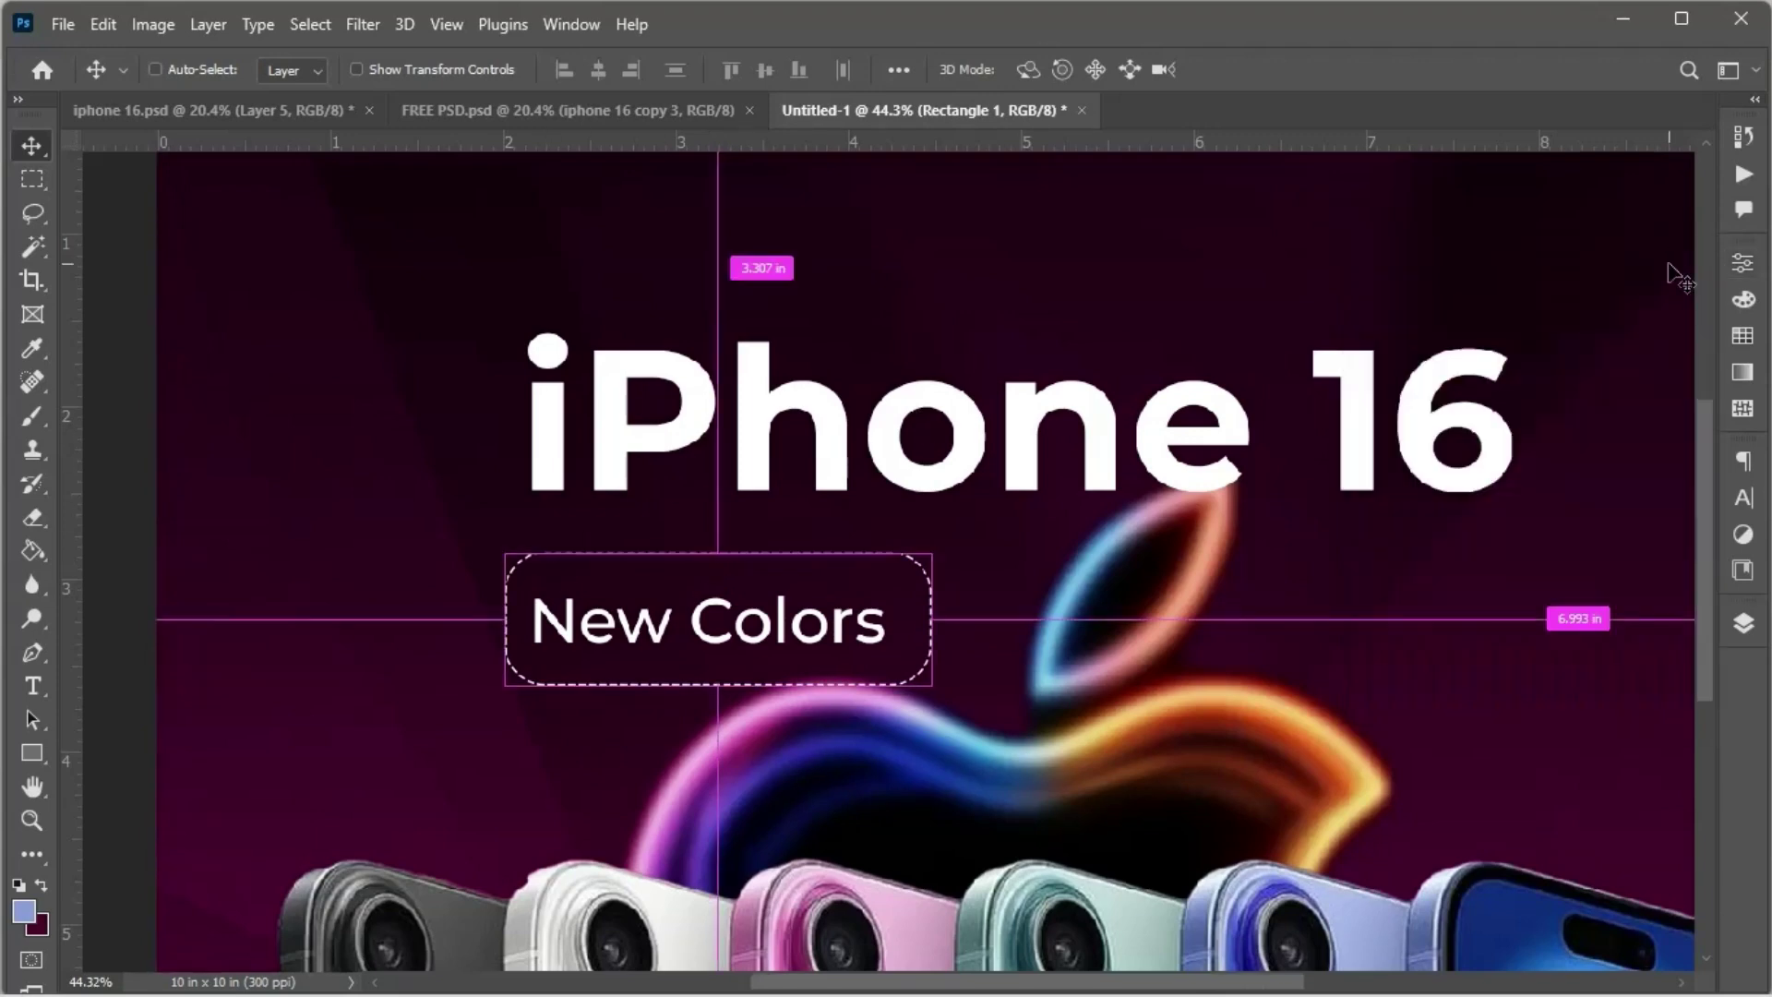
# Step: Add two vertical guides, one at the left edge and one at the right edge of the iPhone 16 title
pyautogui.hotkey('ctrl', '0')
pyautogui.scroll(5, 900, 582)
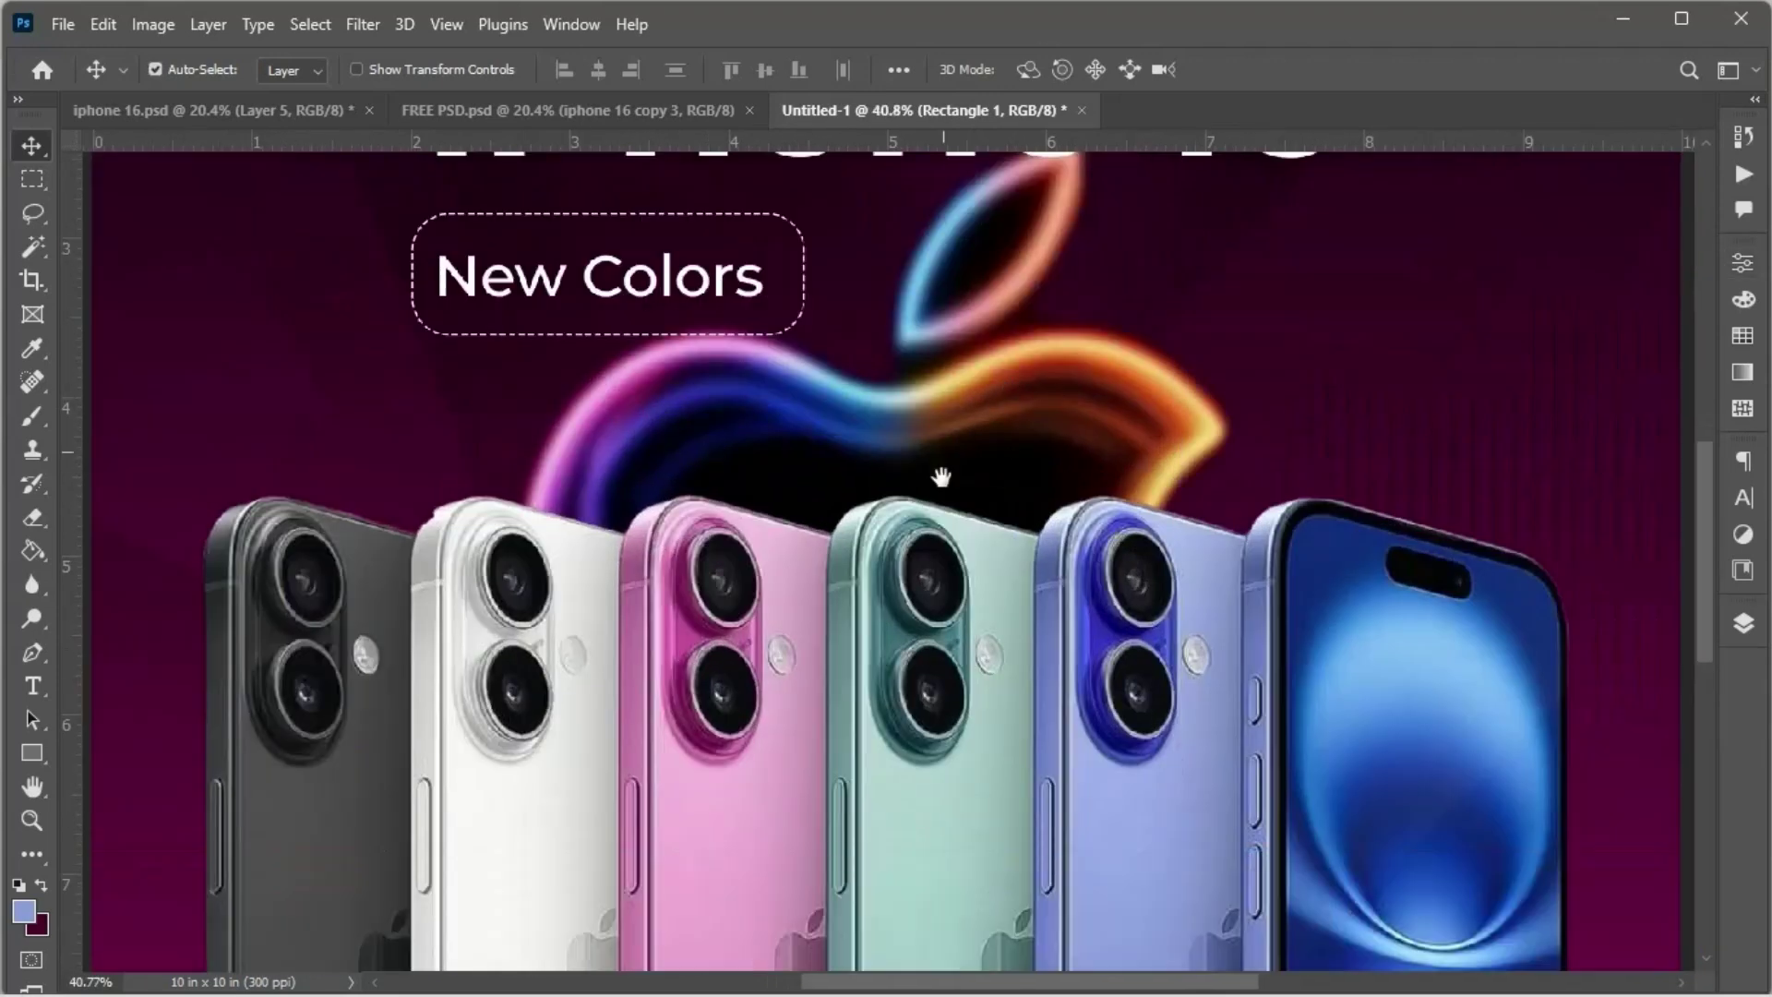
pyautogui.moveTo(941, 475); pyautogui.dragTo(885, 878)
pyautogui.scroll(3, 474, 827)
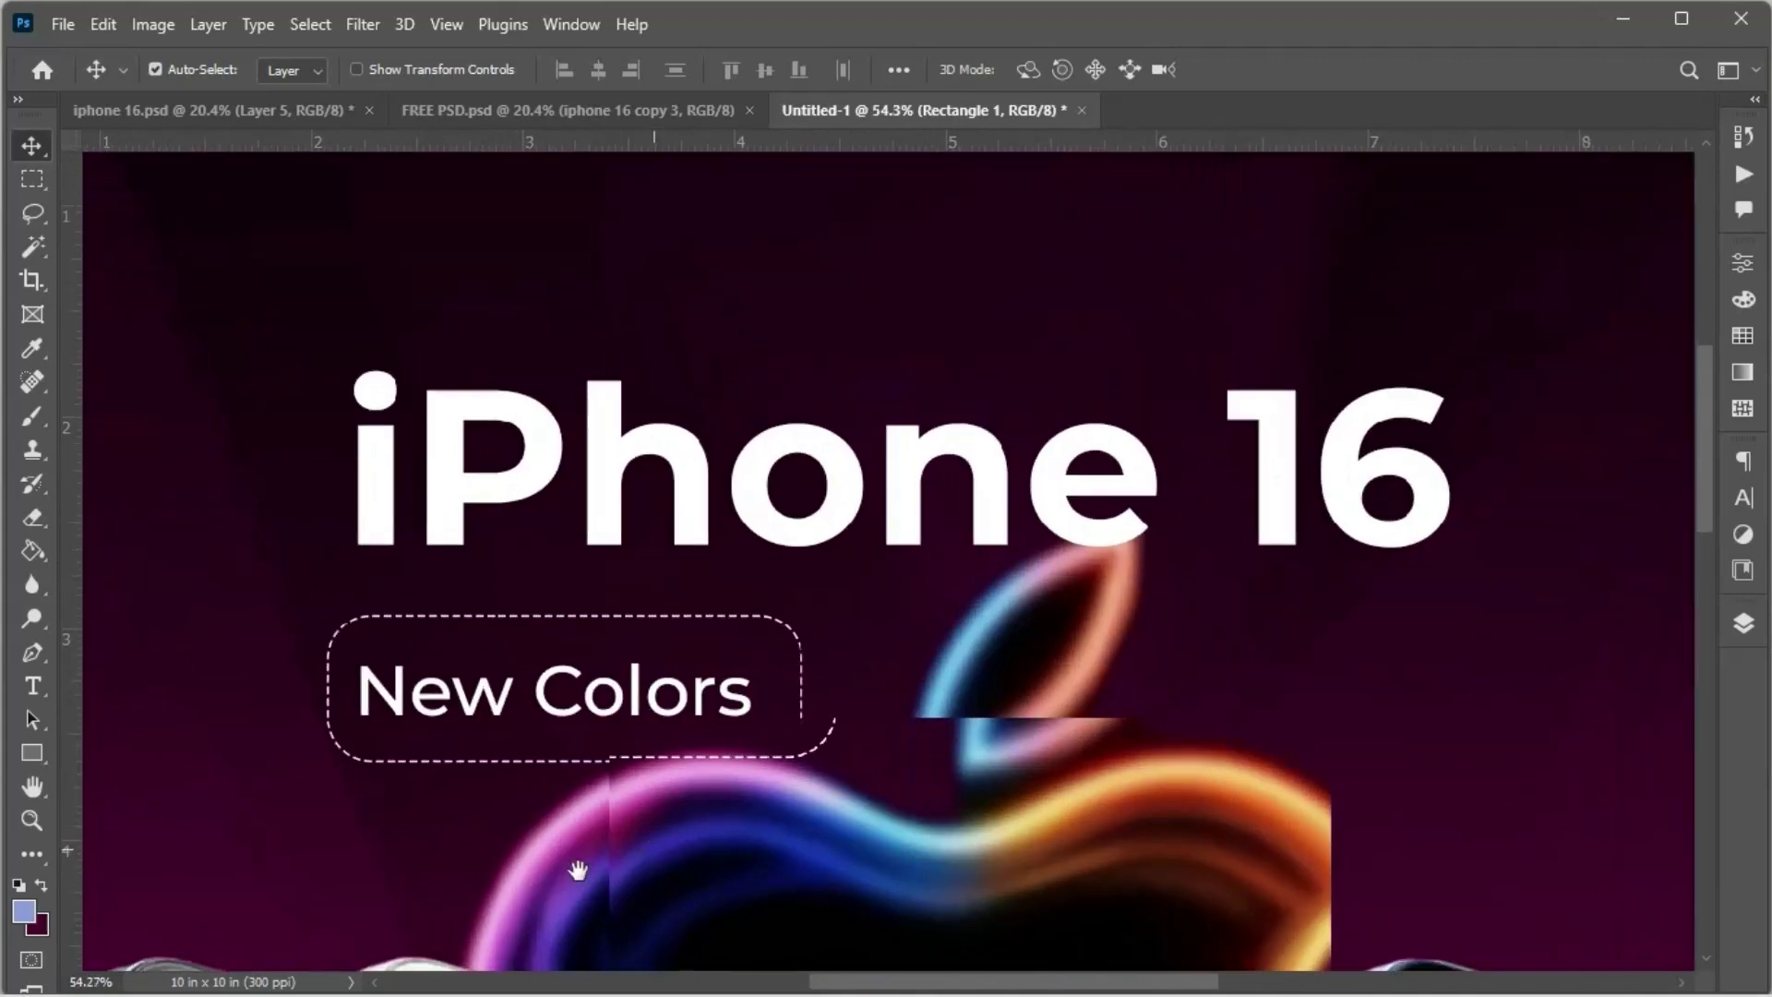
pyautogui.scroll(-3, 384, 823)
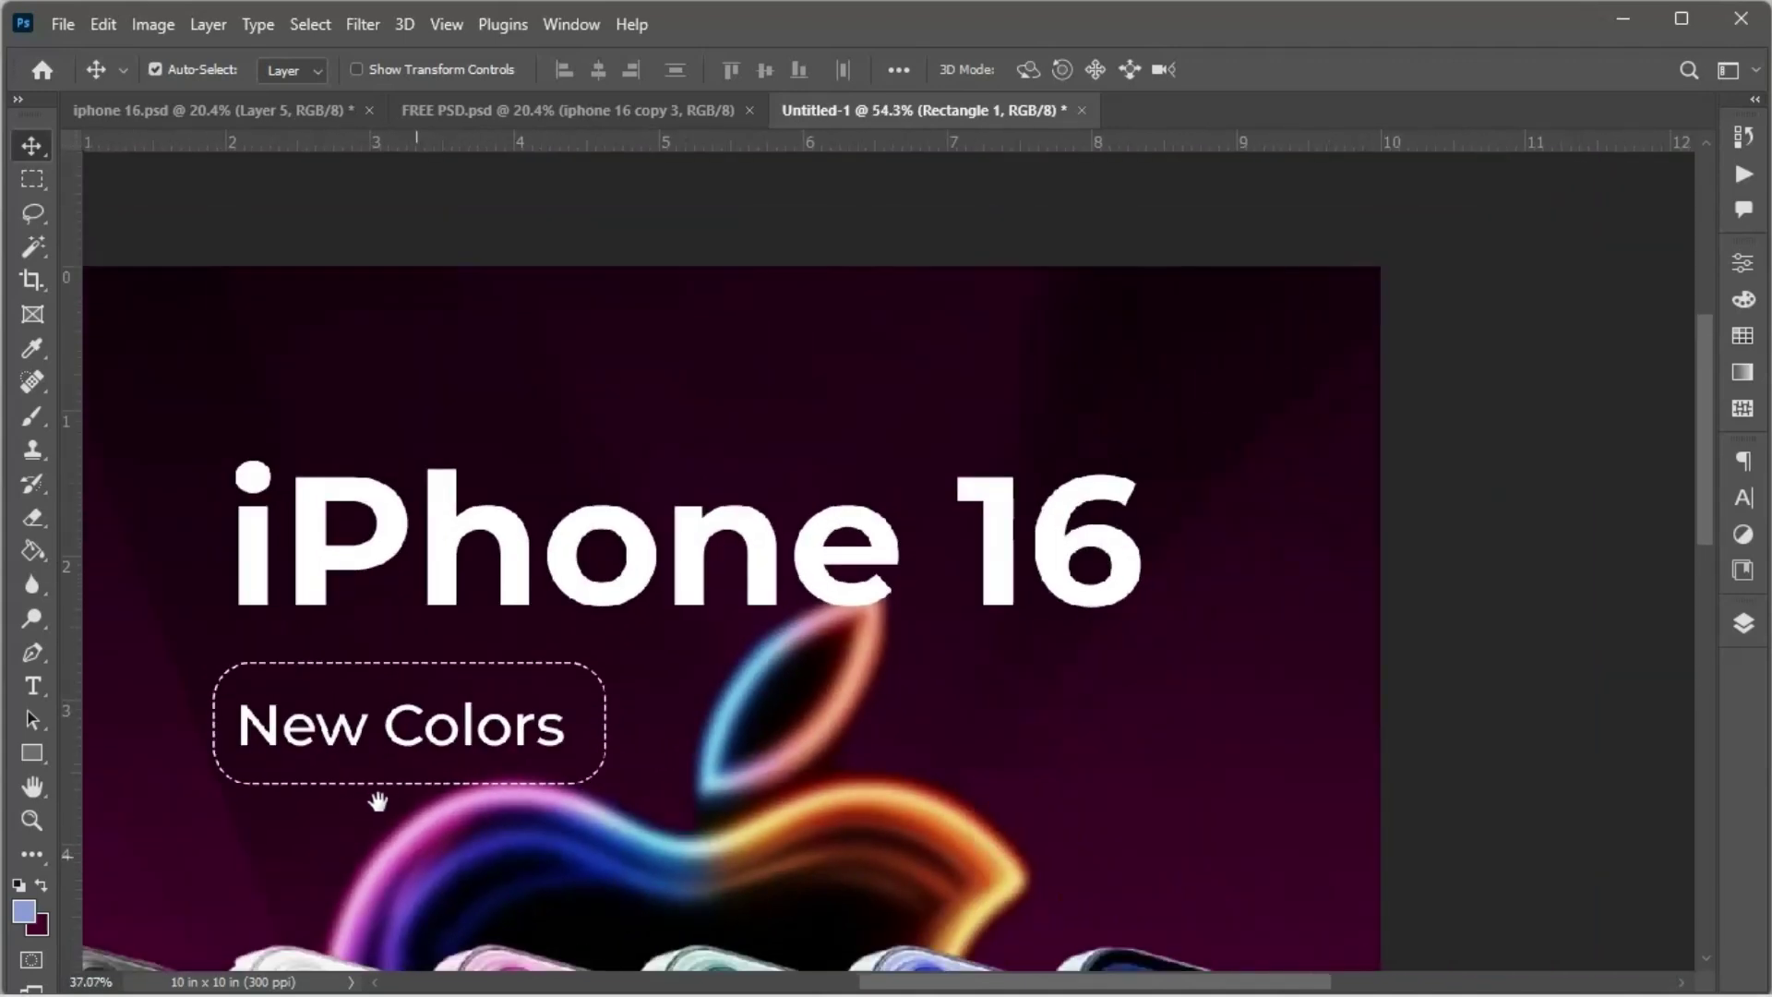
pyautogui.moveTo(399, 796); pyautogui.dragTo(464, 611)
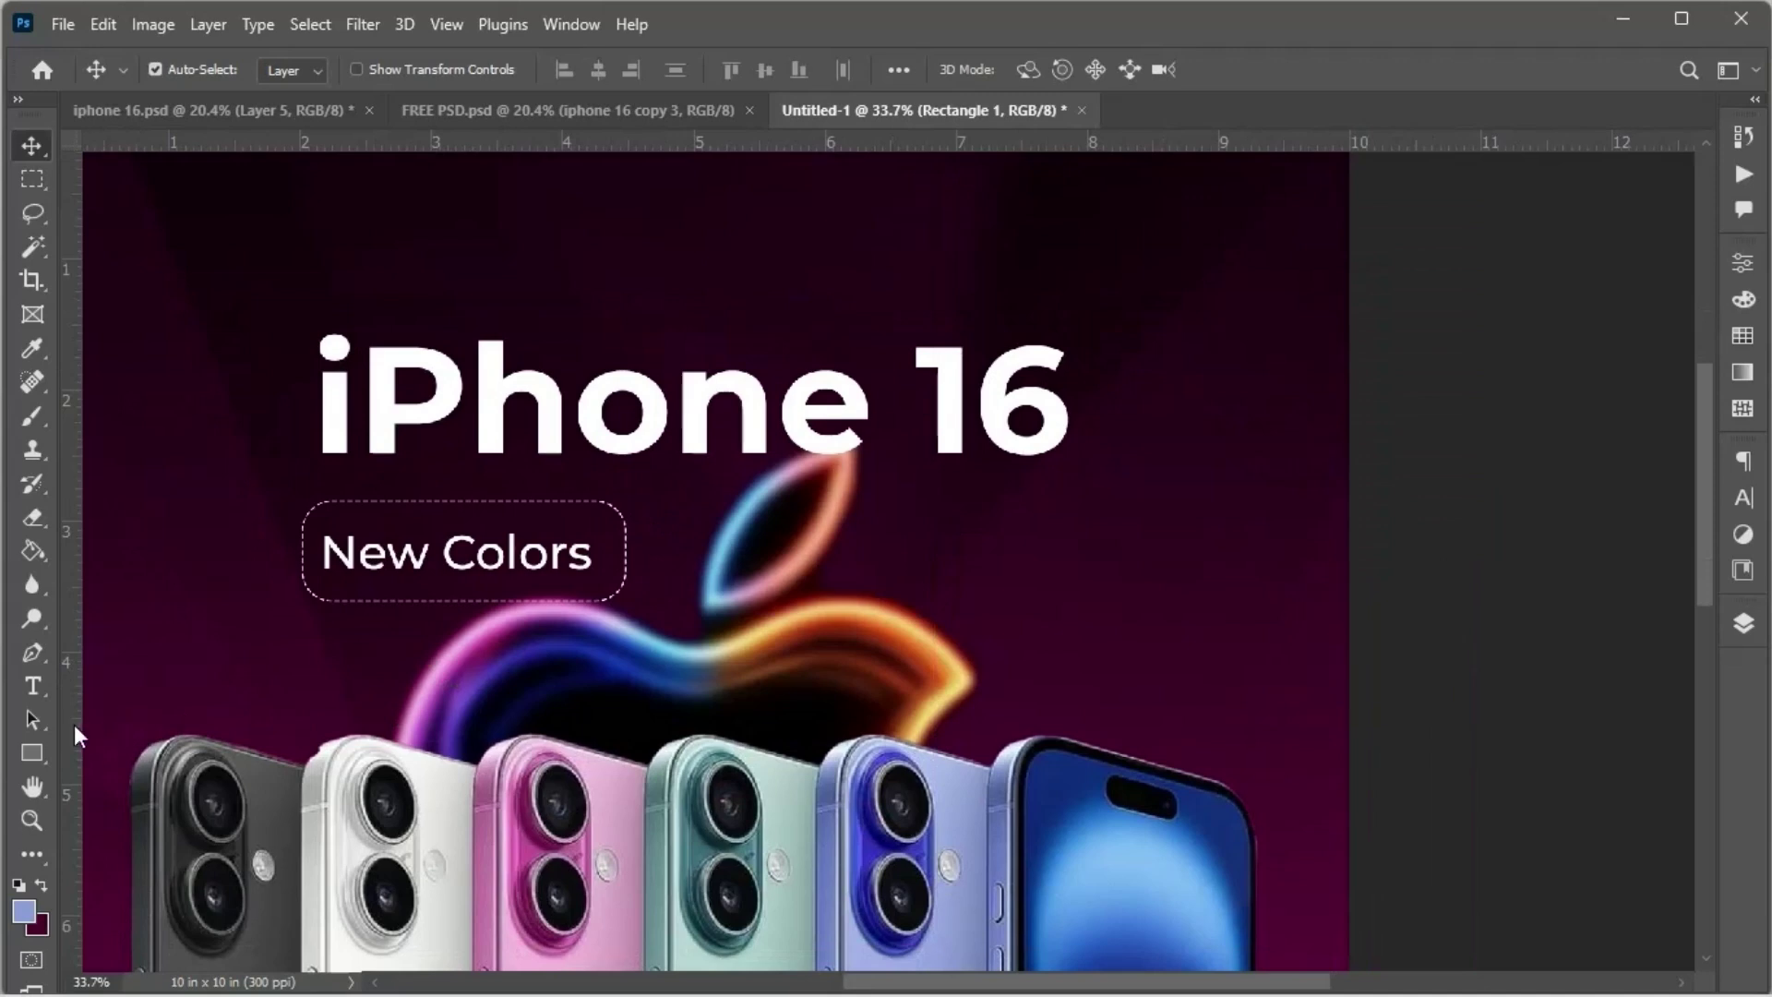
pyautogui.moveTo(72, 734); pyautogui.dragTo(319, 693)
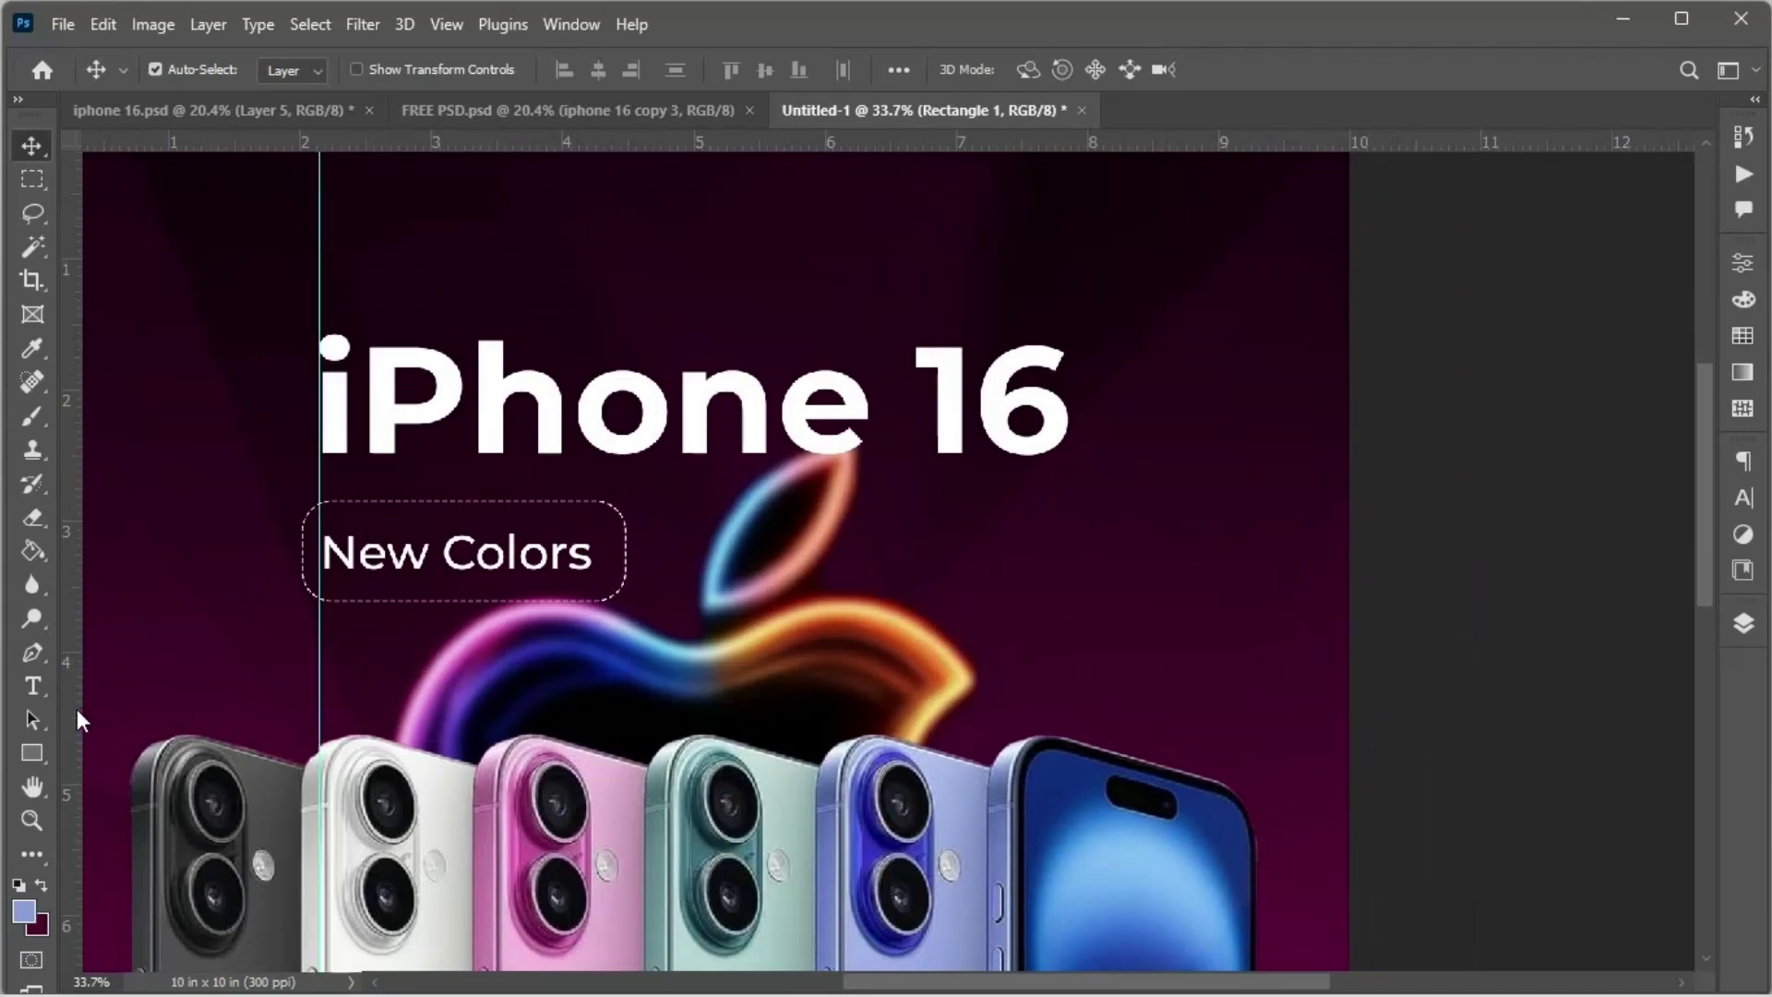
pyautogui.moveTo(76, 709); pyautogui.dragTo(1067, 718)
# Step: Move the New Colors text and its frame together to the right until the frame's left edge meets the left guide
pyautogui.scroll(3, 284, 692)
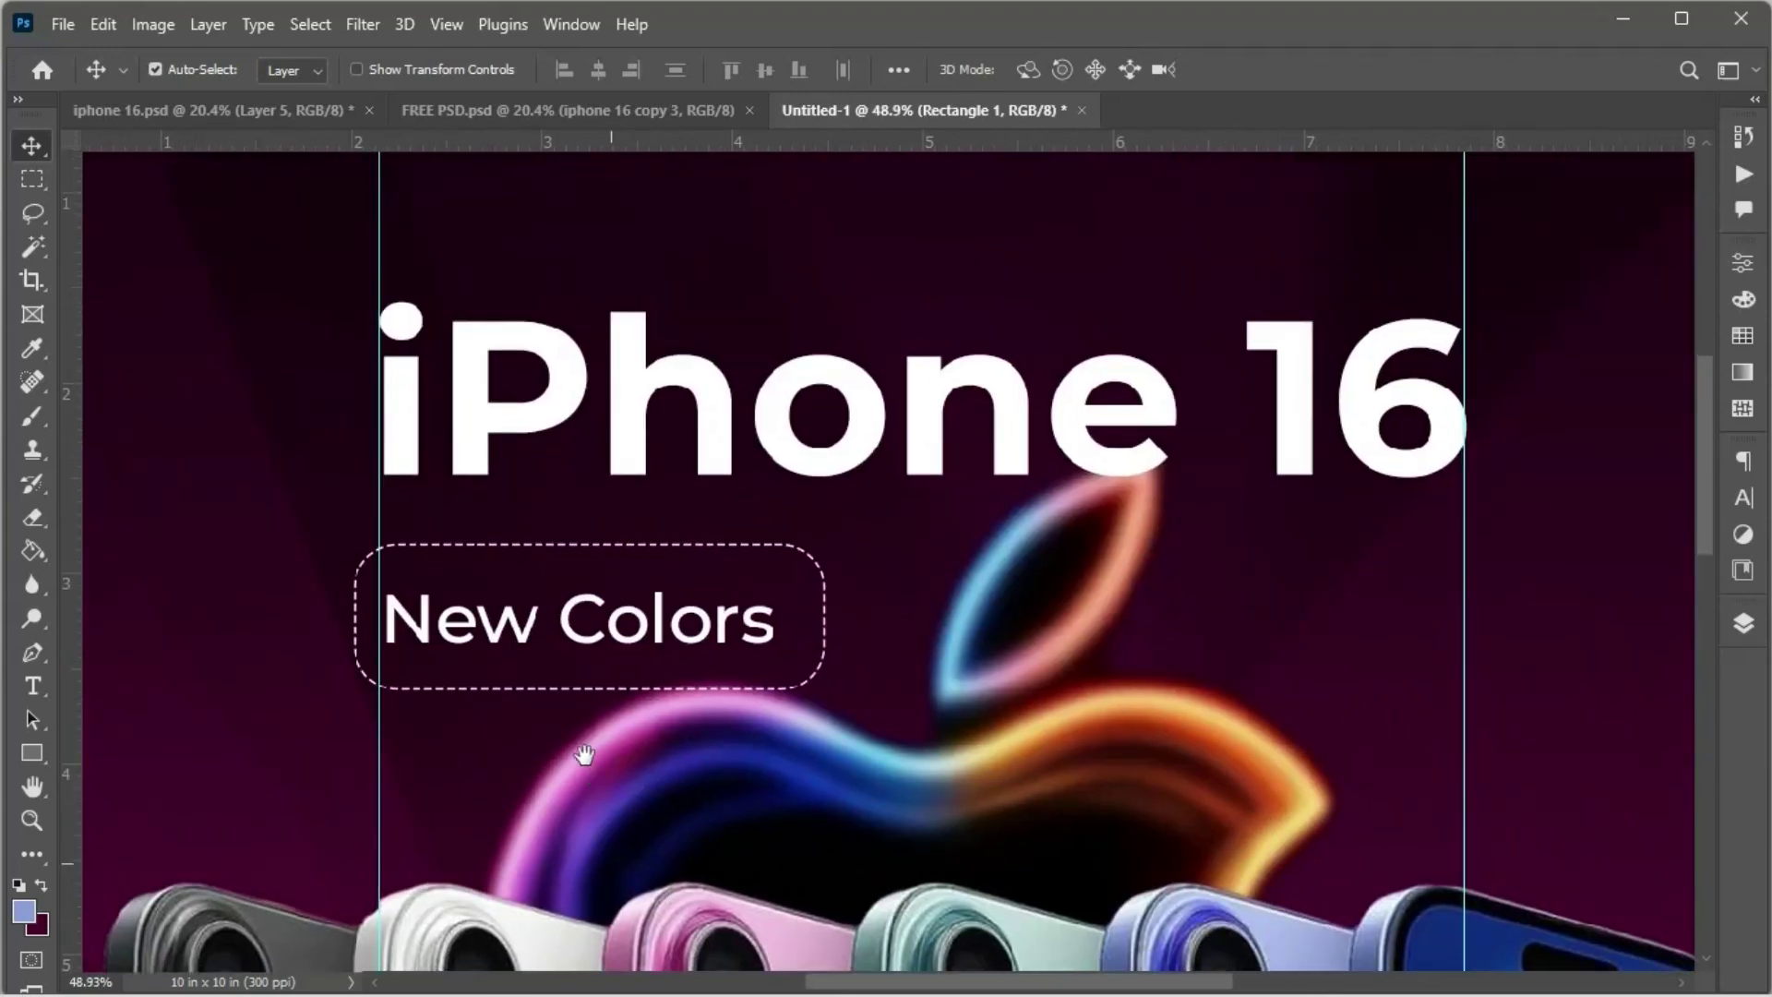
pyautogui.click(487, 633)
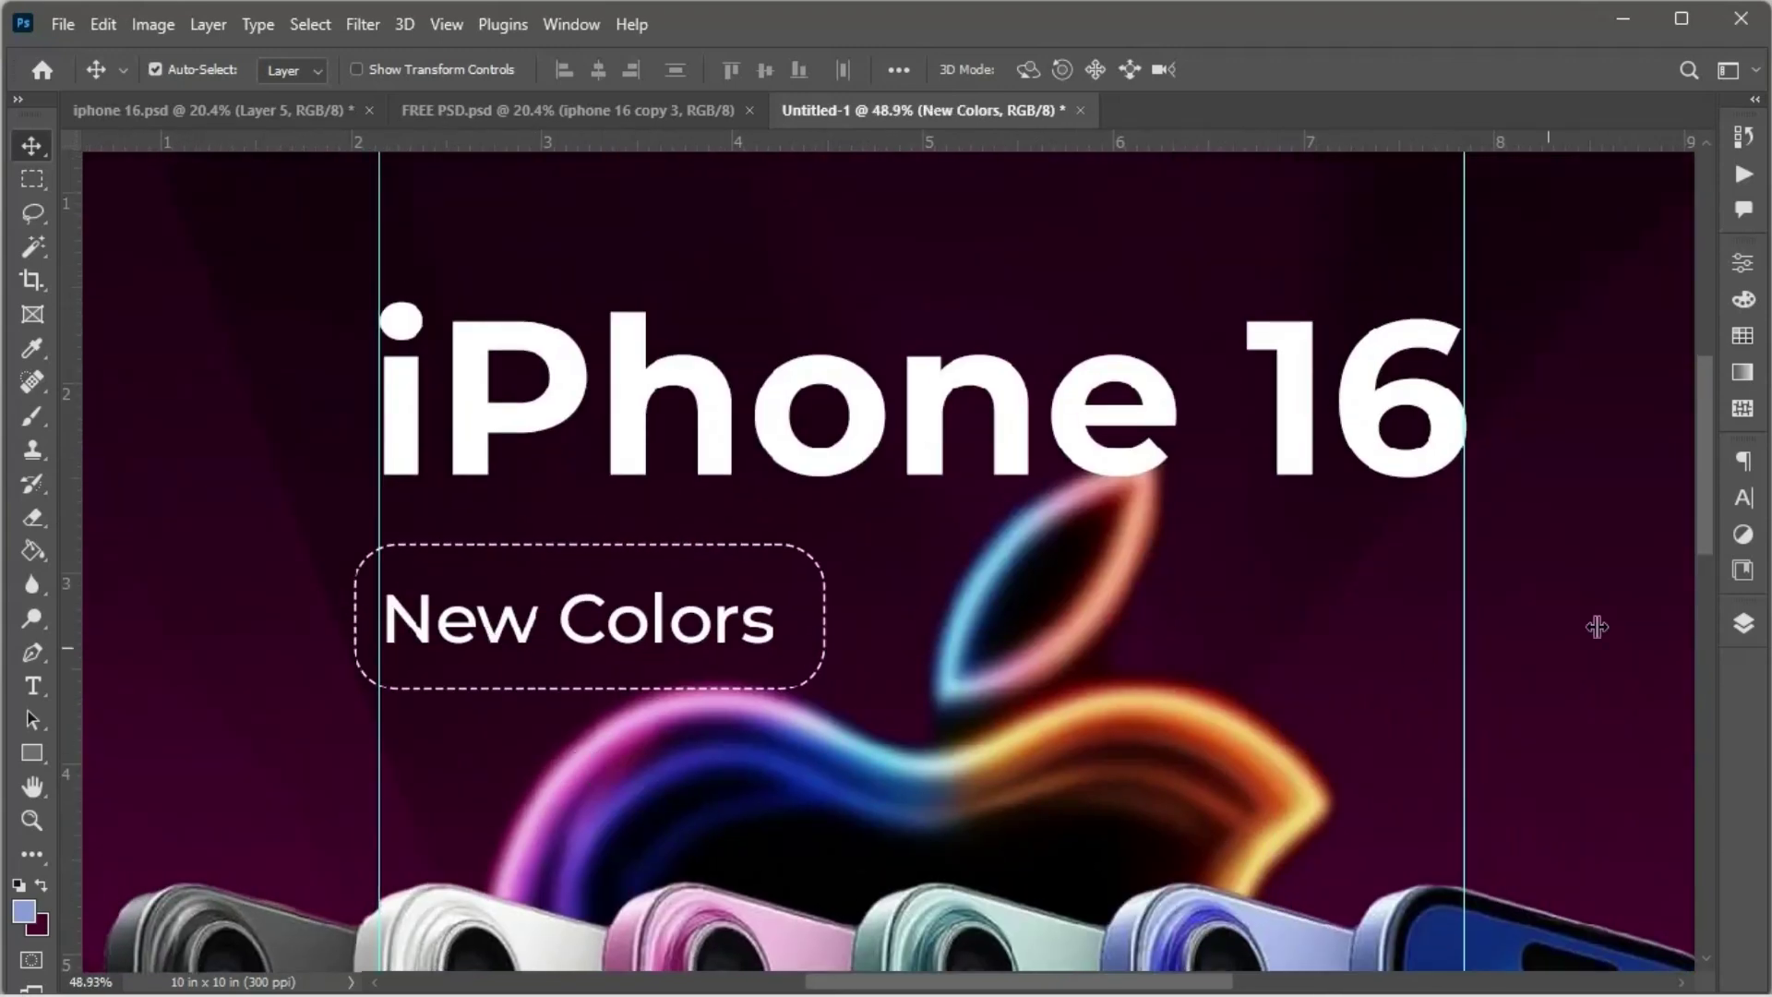
pyautogui.click(1743, 625)
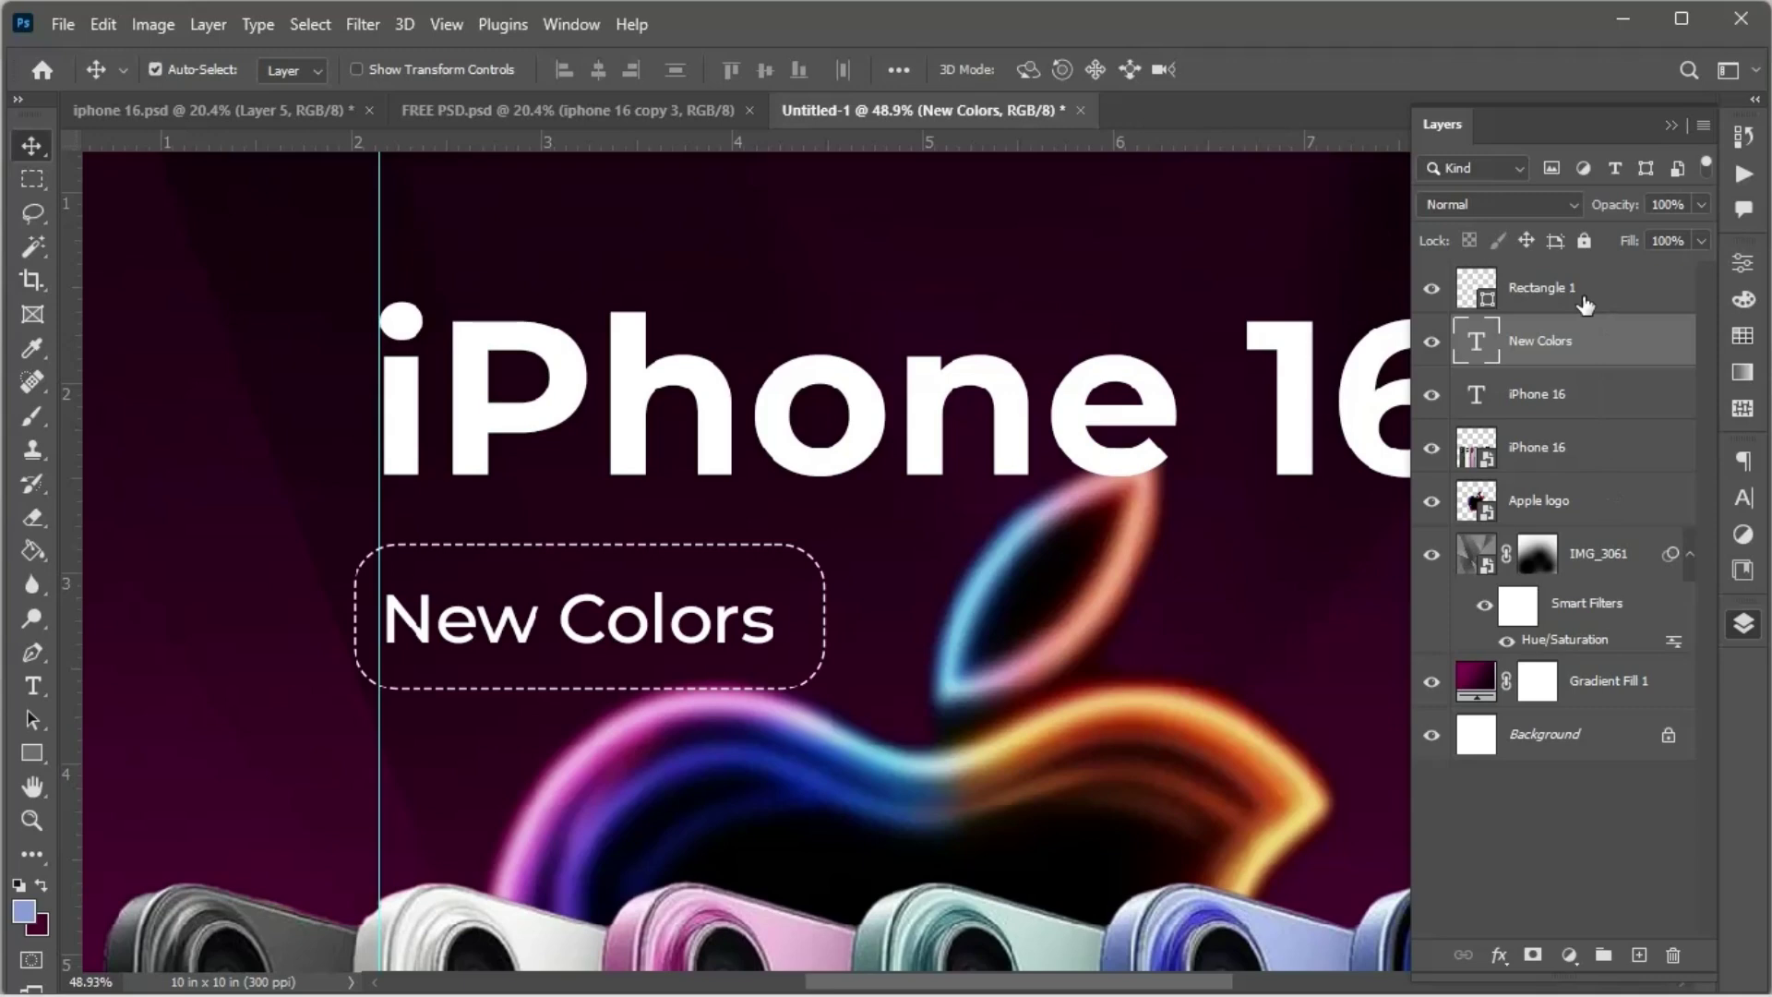
pyautogui.keyDown('ctrl'); pyautogui.keyDown('shift'); pyautogui.click(696, 690); pyautogui.keyUp('shift'); pyautogui.keyUp('ctrl')
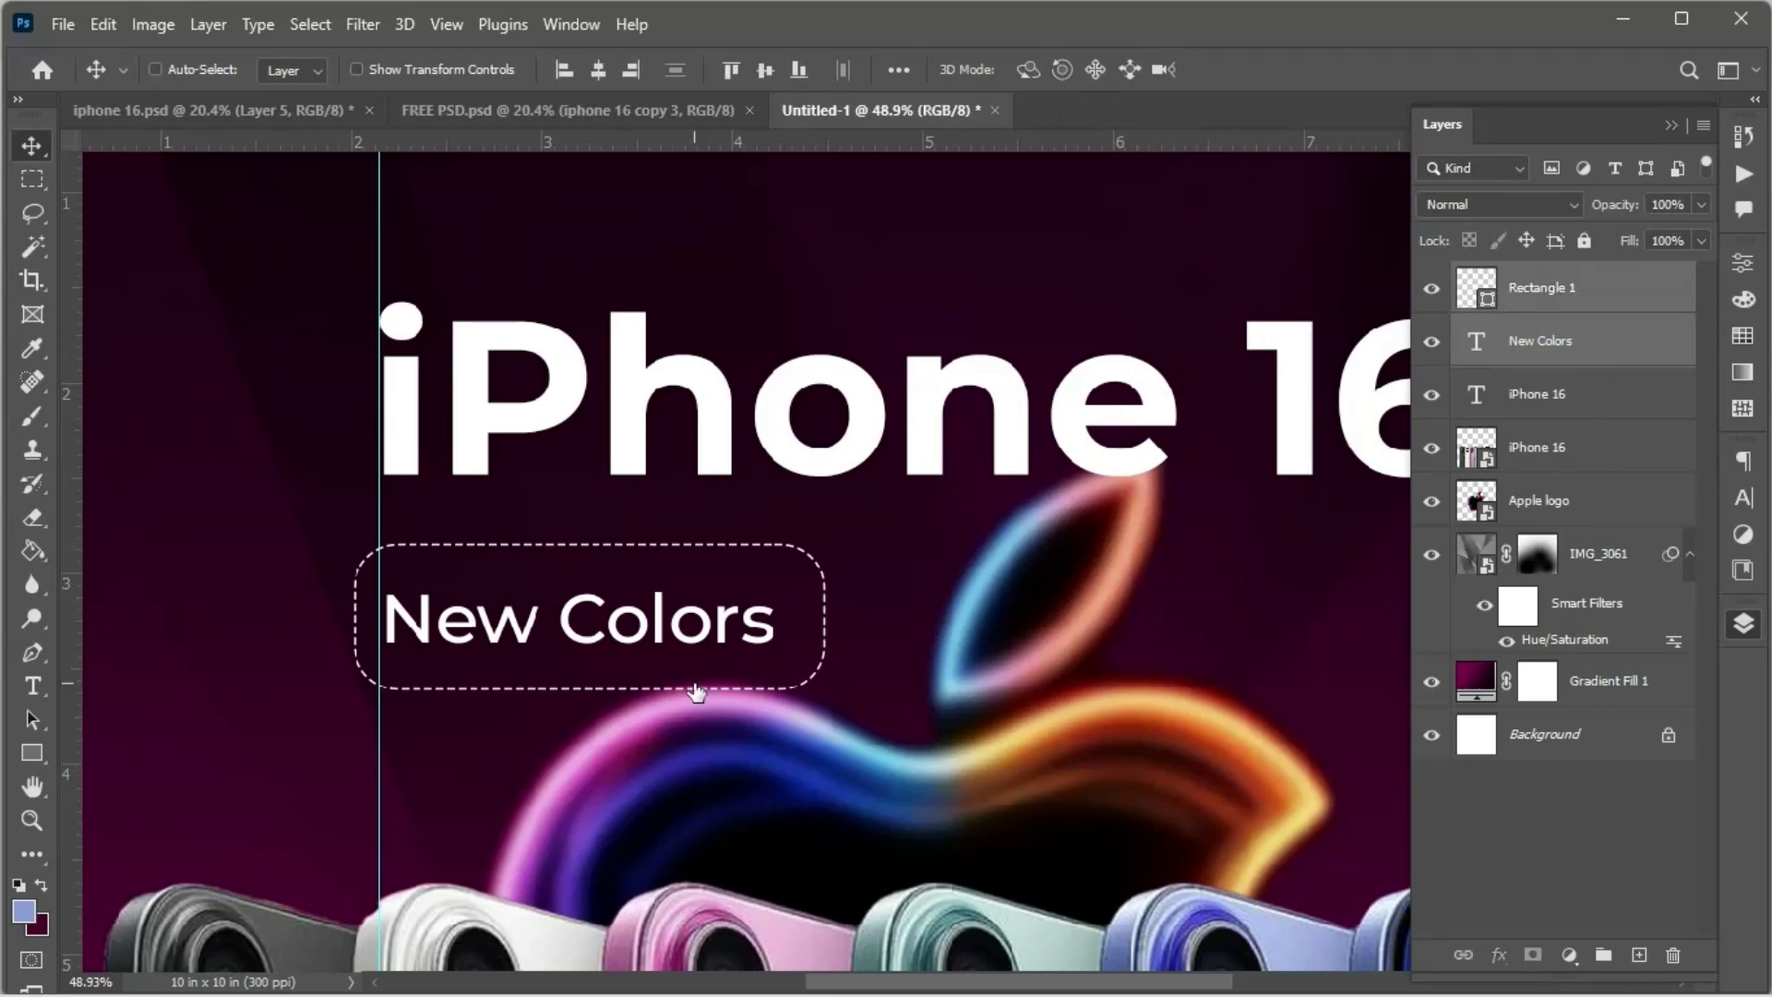
pyautogui.hotkey('shift', 'Right')
pyautogui.hotkey('shift', 'Right')
pyautogui.hotkey('shift', 'Right')
pyautogui.hotkey('shift', 'Right')
pyautogui.hotkey('shift', 'Right')
pyautogui.hotkey('shift', 'Right')
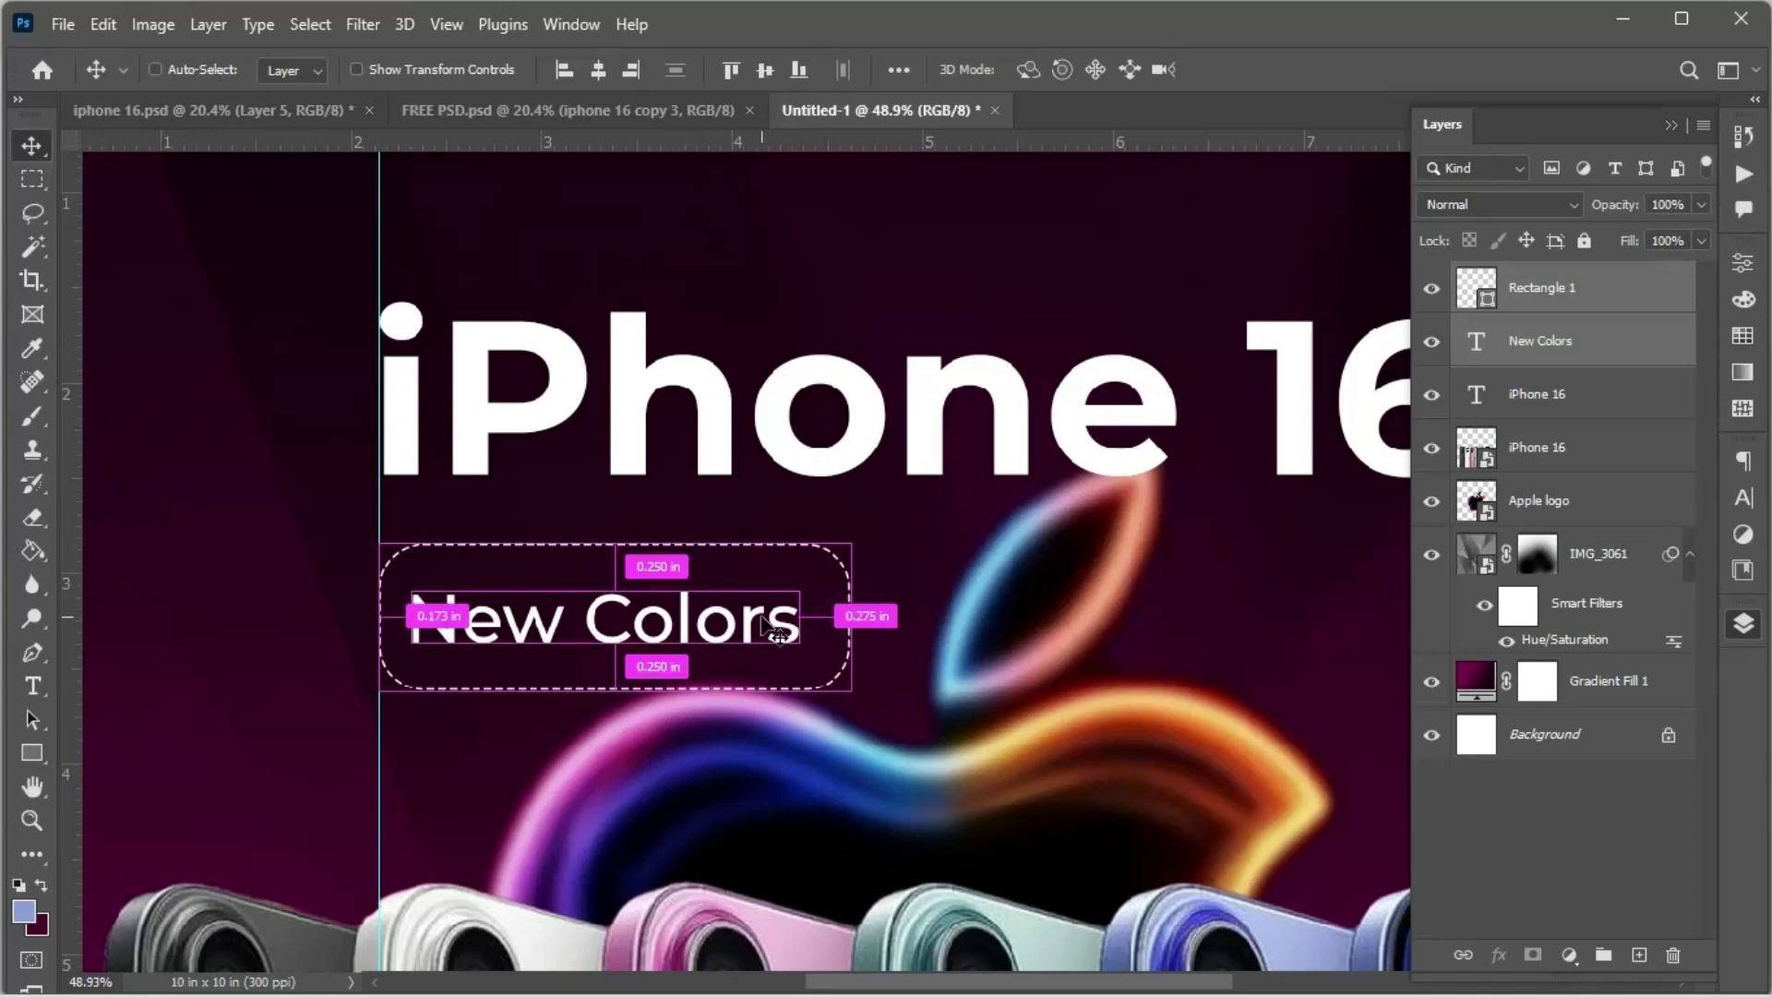
# Step: Duplicate the New Colors text with its frame and place the copy to the right on the same row, at about X 1865 px
pyautogui.hotkey('ctrl', '0')
pyautogui.scroll(3, 757, 627)
pyautogui.hscroll(4, 1126, 482)
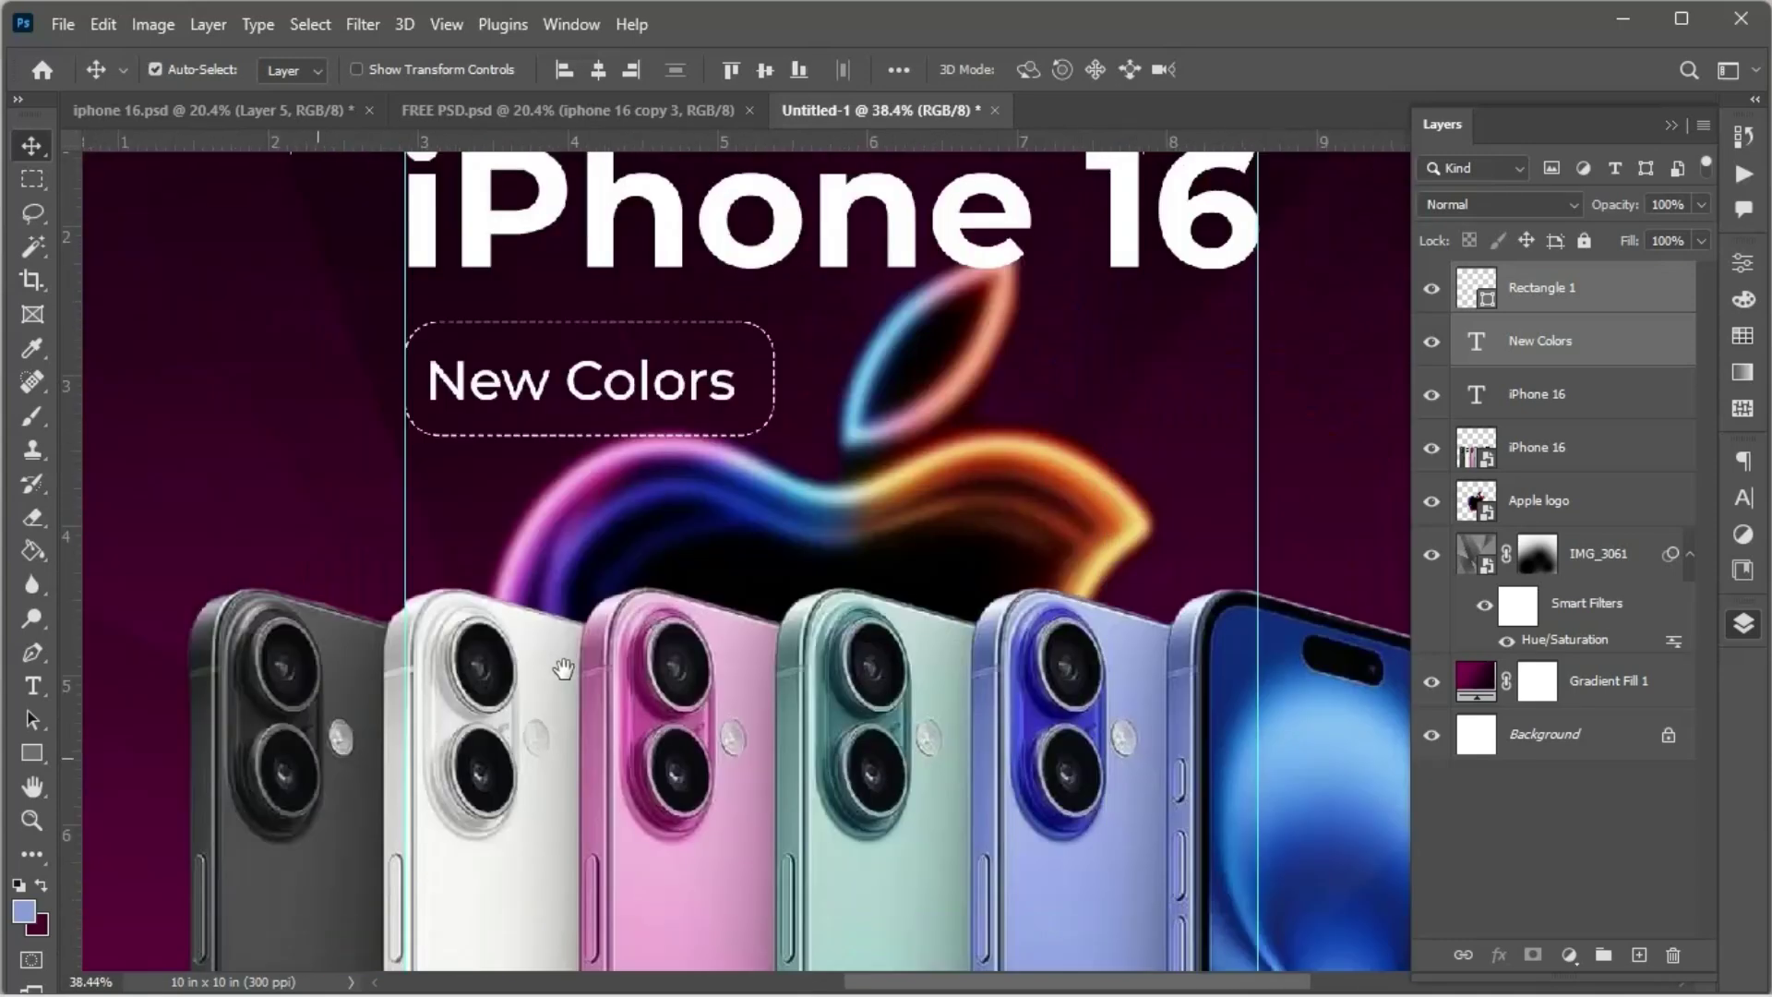
pyautogui.moveTo(1641, 316); pyautogui.dragTo(1642, 956)
pyautogui.hotkey('ctrl', 't')
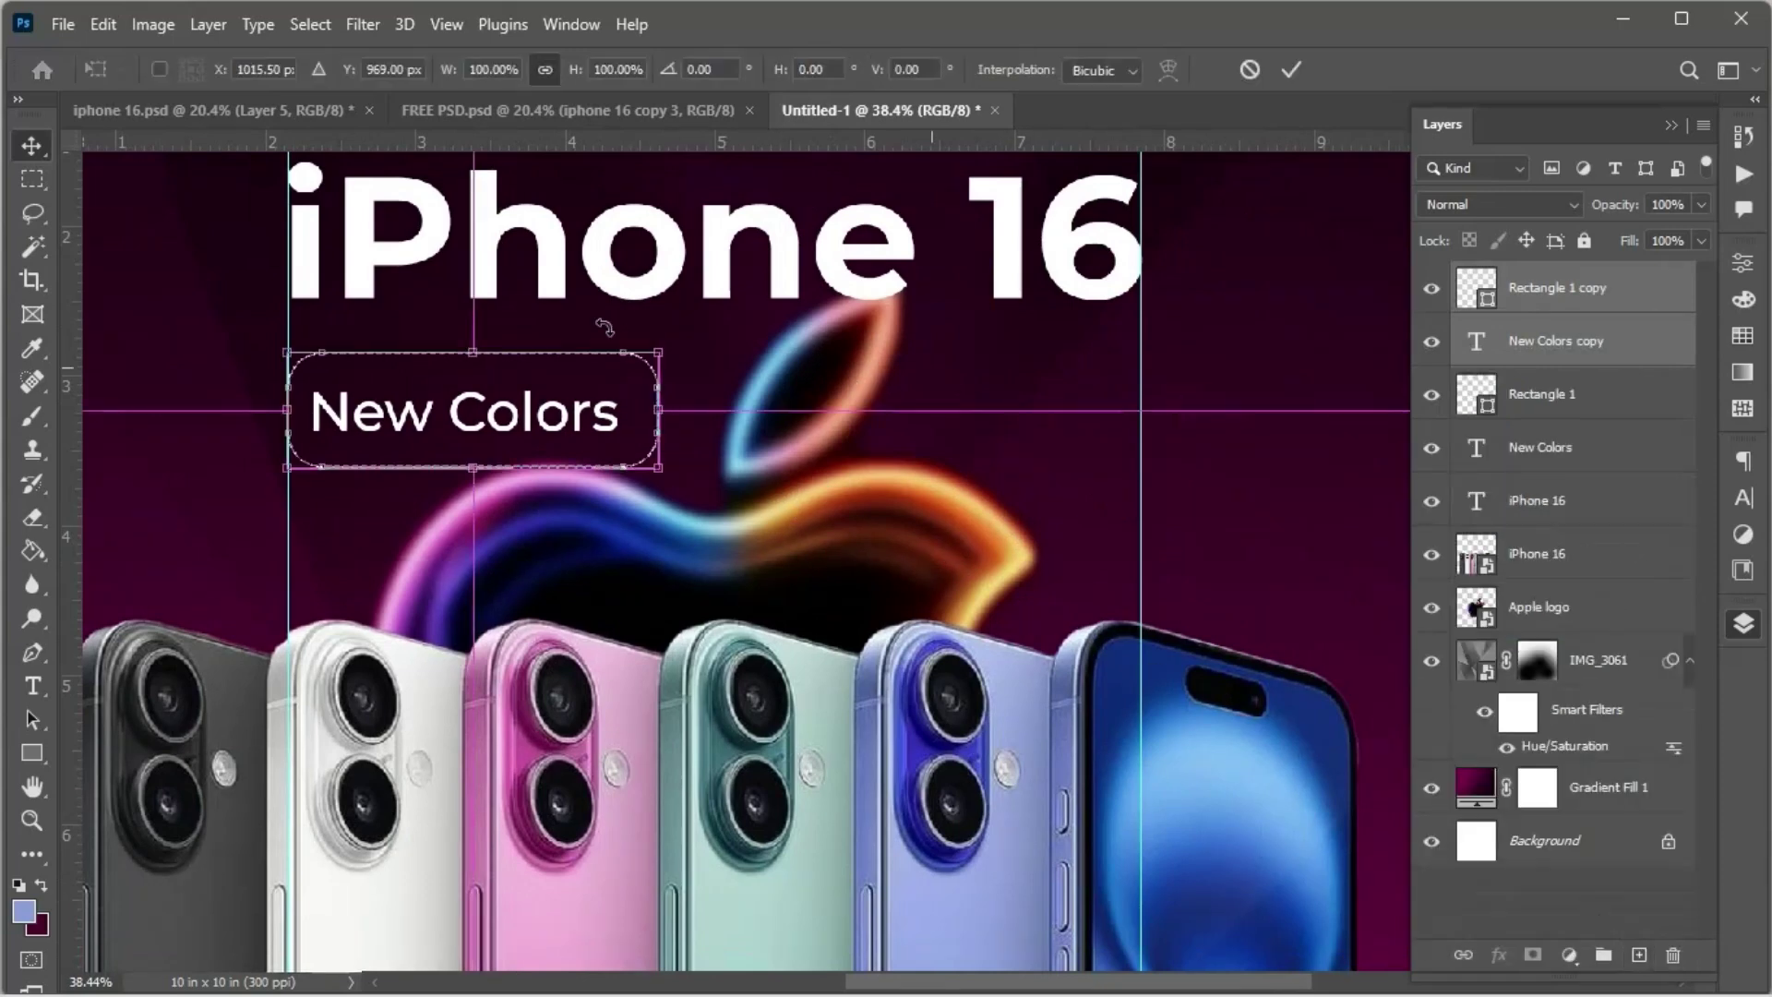
pyautogui.scroll(-3, 572, 395)
pyautogui.moveTo(521, 396); pyautogui.dragTo(808, 409)
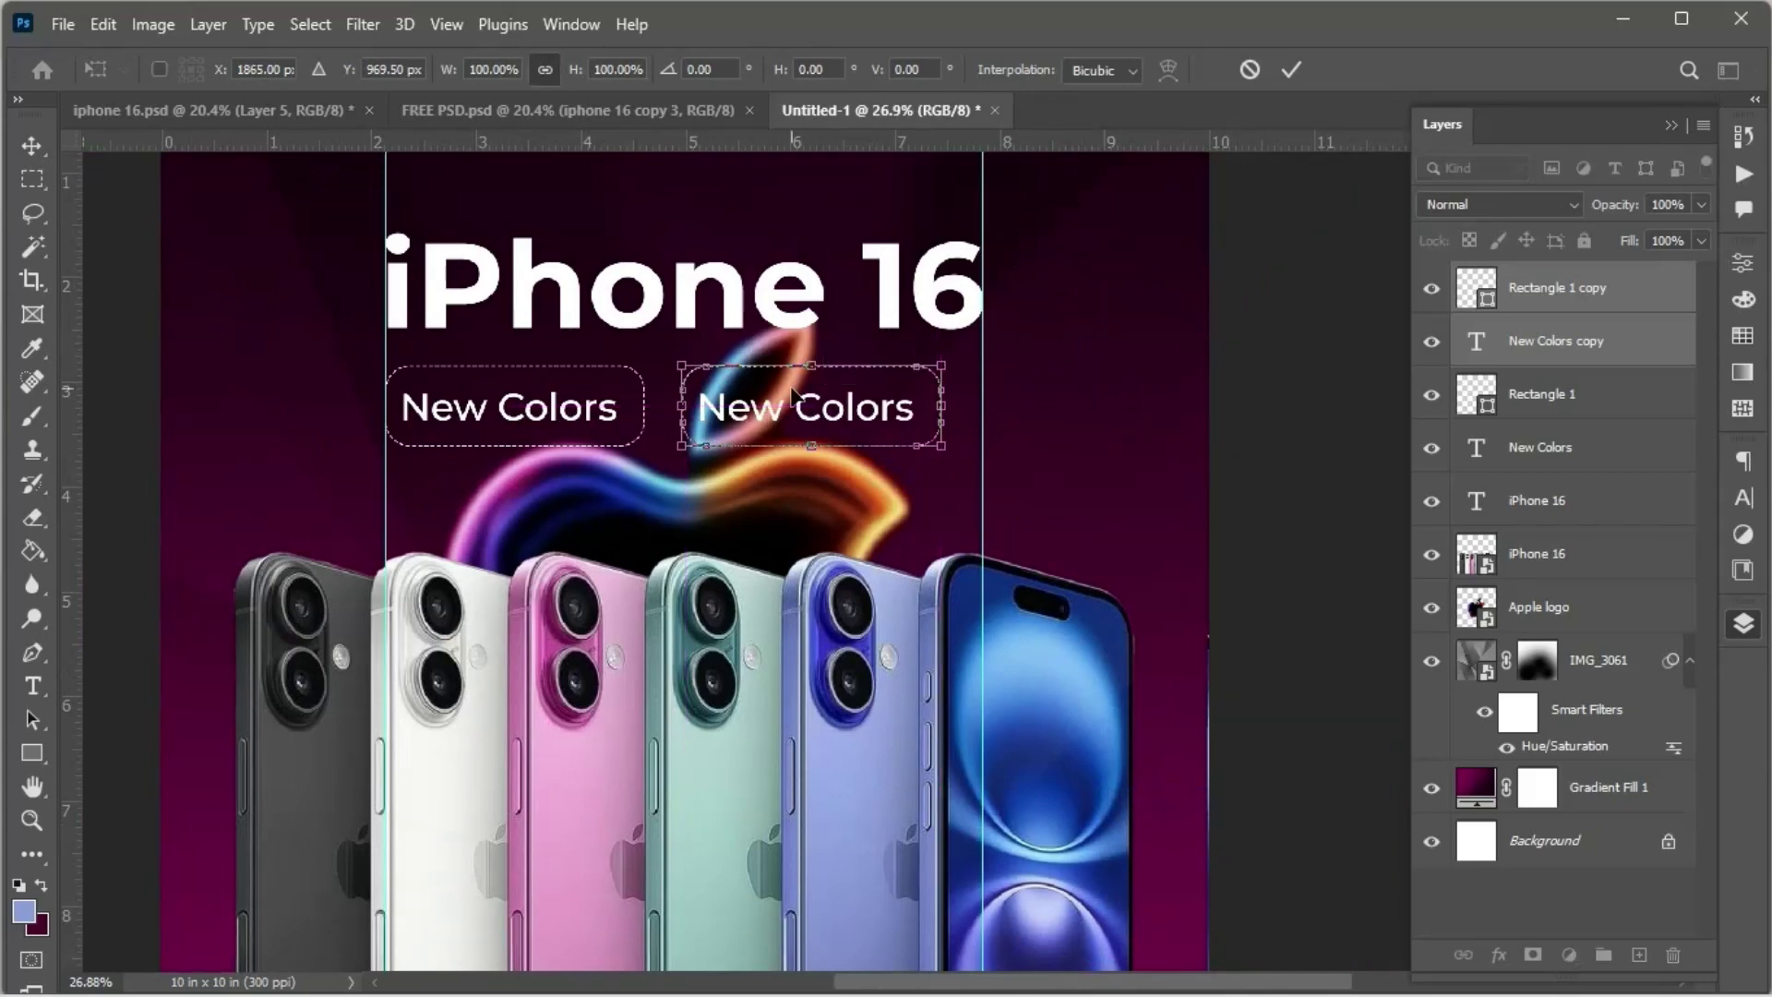
pyautogui.press('Return')
# Step: Change the text in the duplicated frame to New Series
pyautogui.scroll(5, 786, 441)
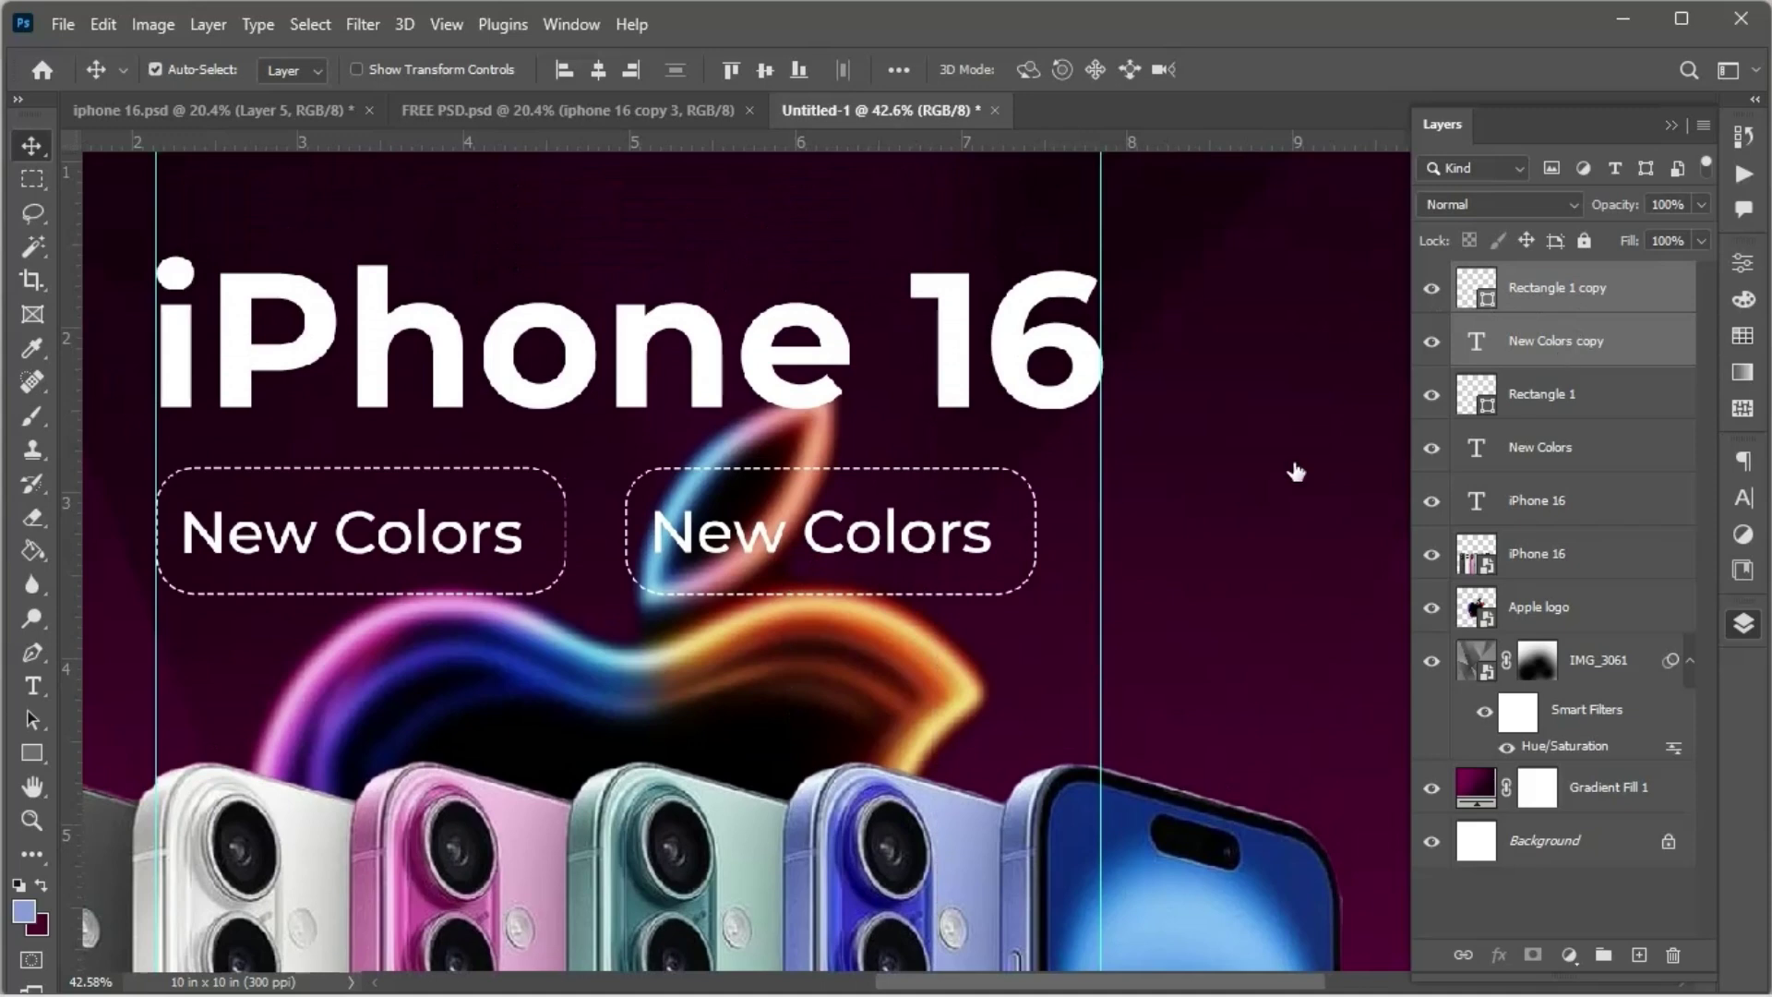
pyautogui.click(964, 544)
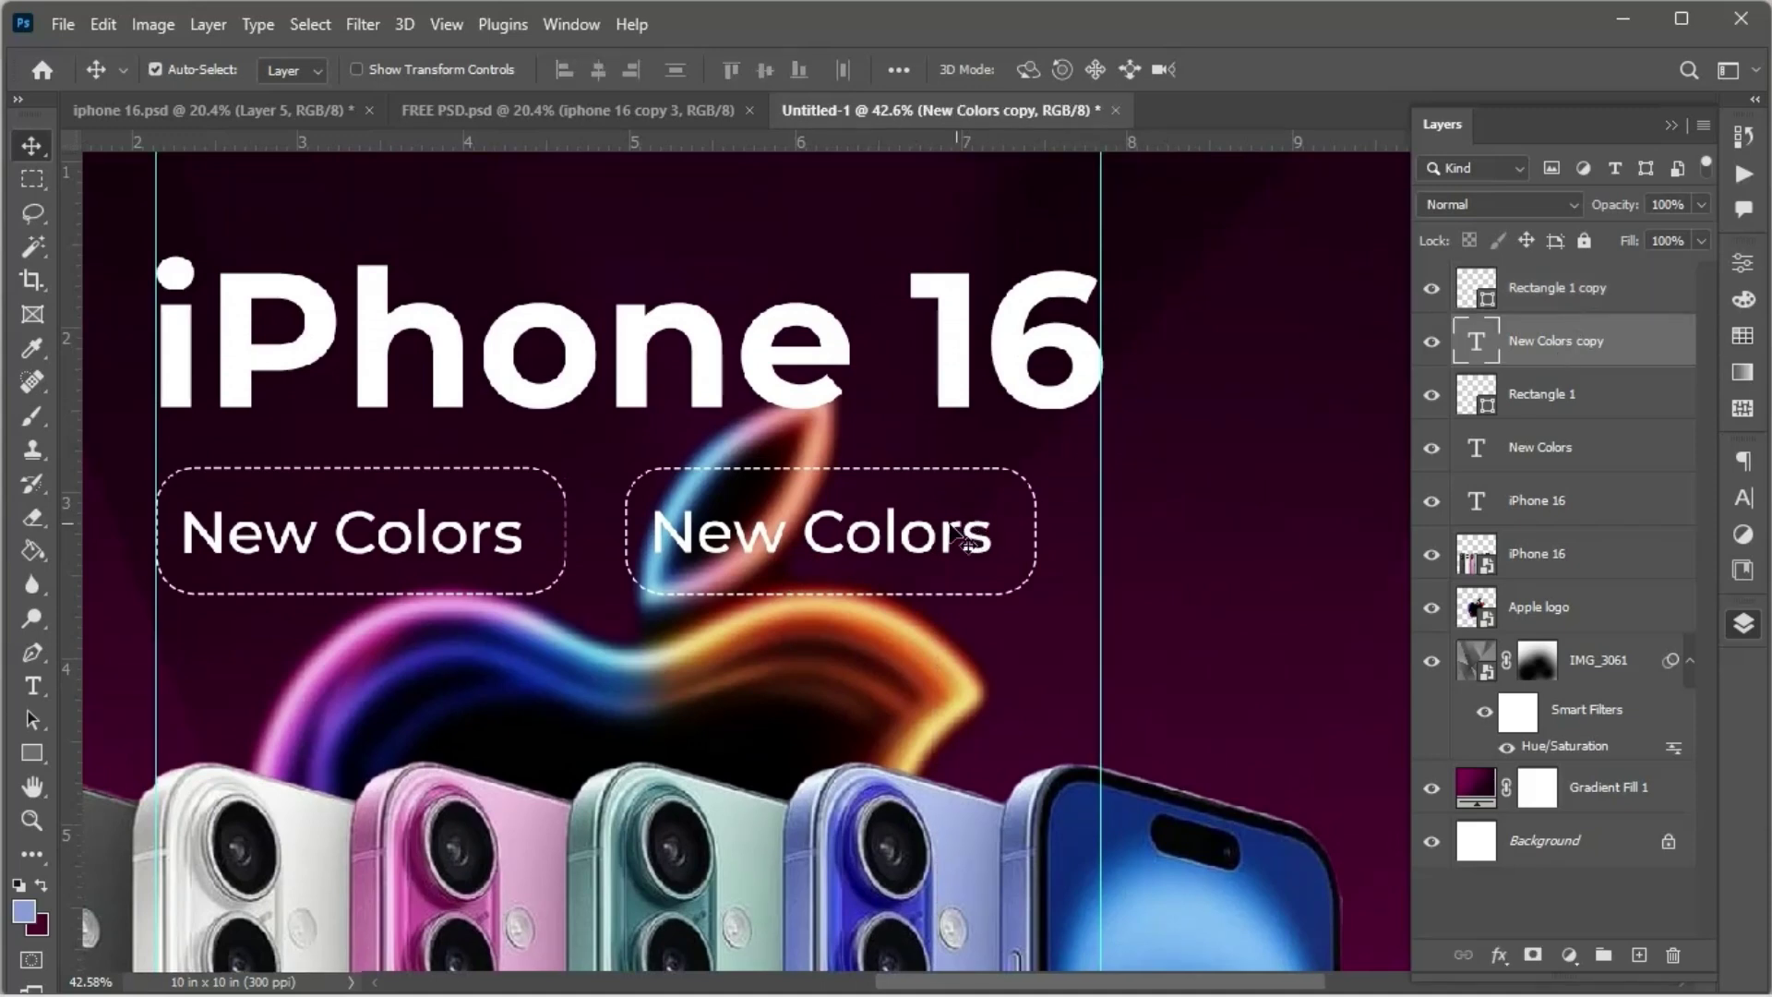
pyautogui.click(32, 691)
pyautogui.click(797, 535)
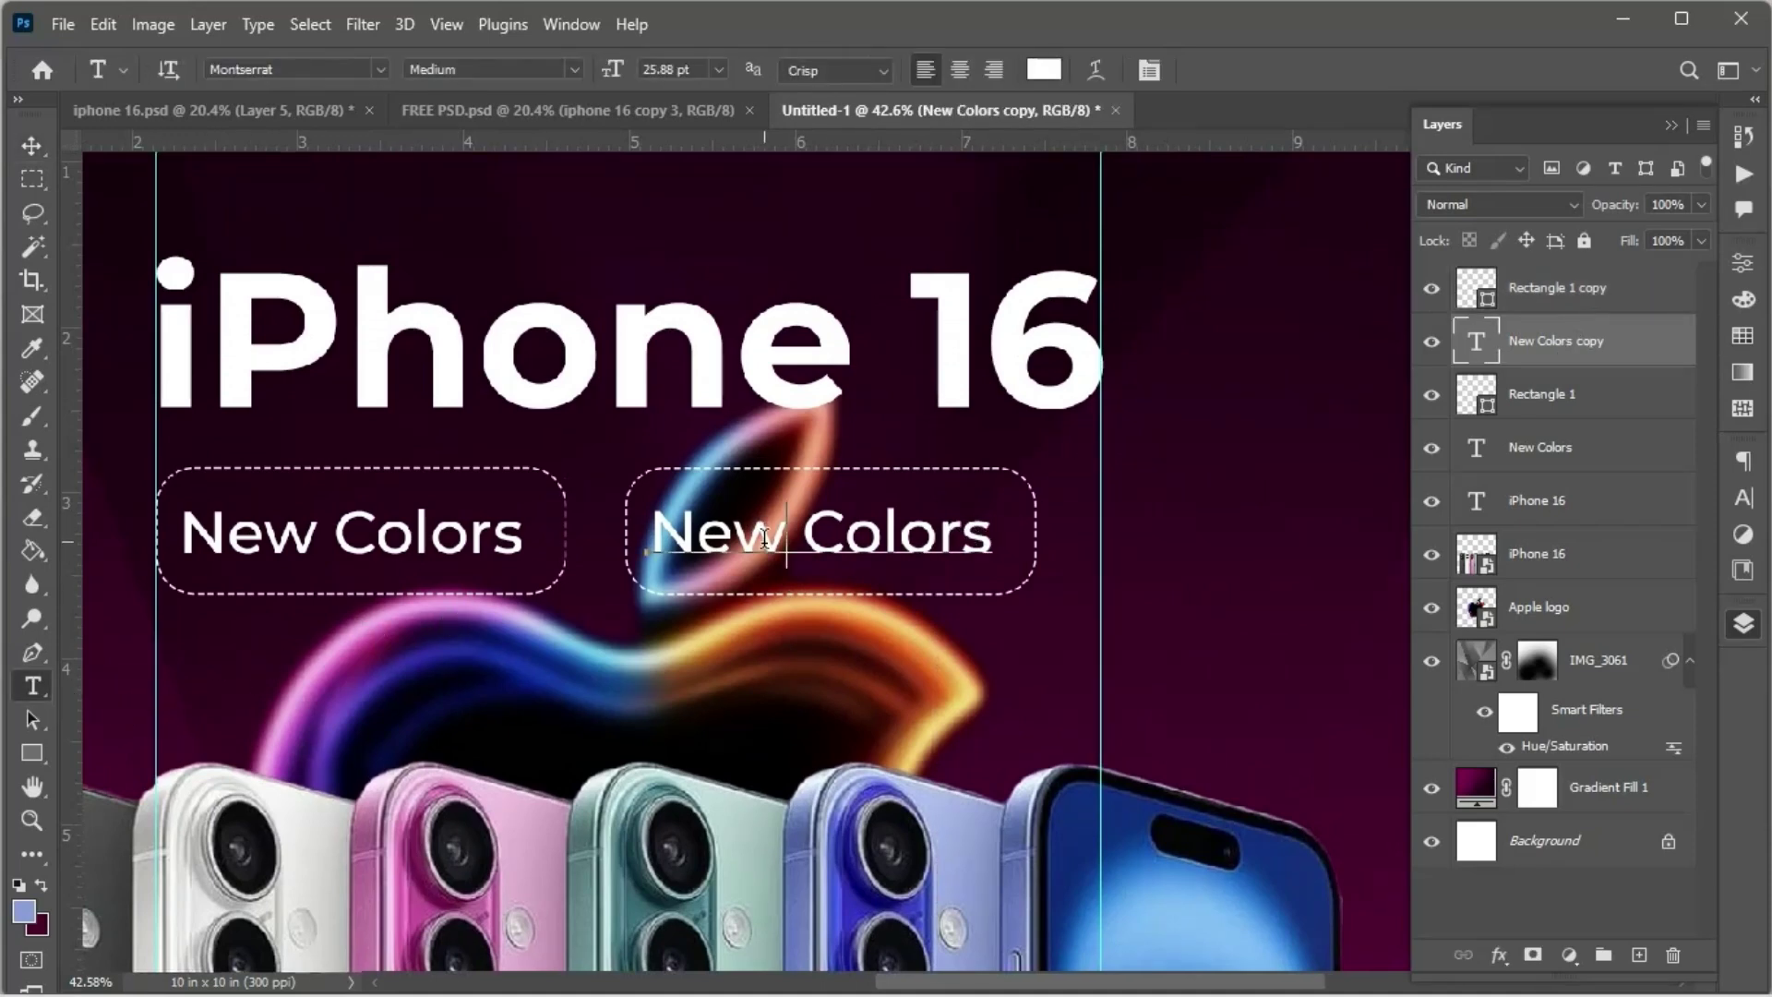
pyautogui.moveTo(805, 538); pyautogui.dragTo(1031, 543)
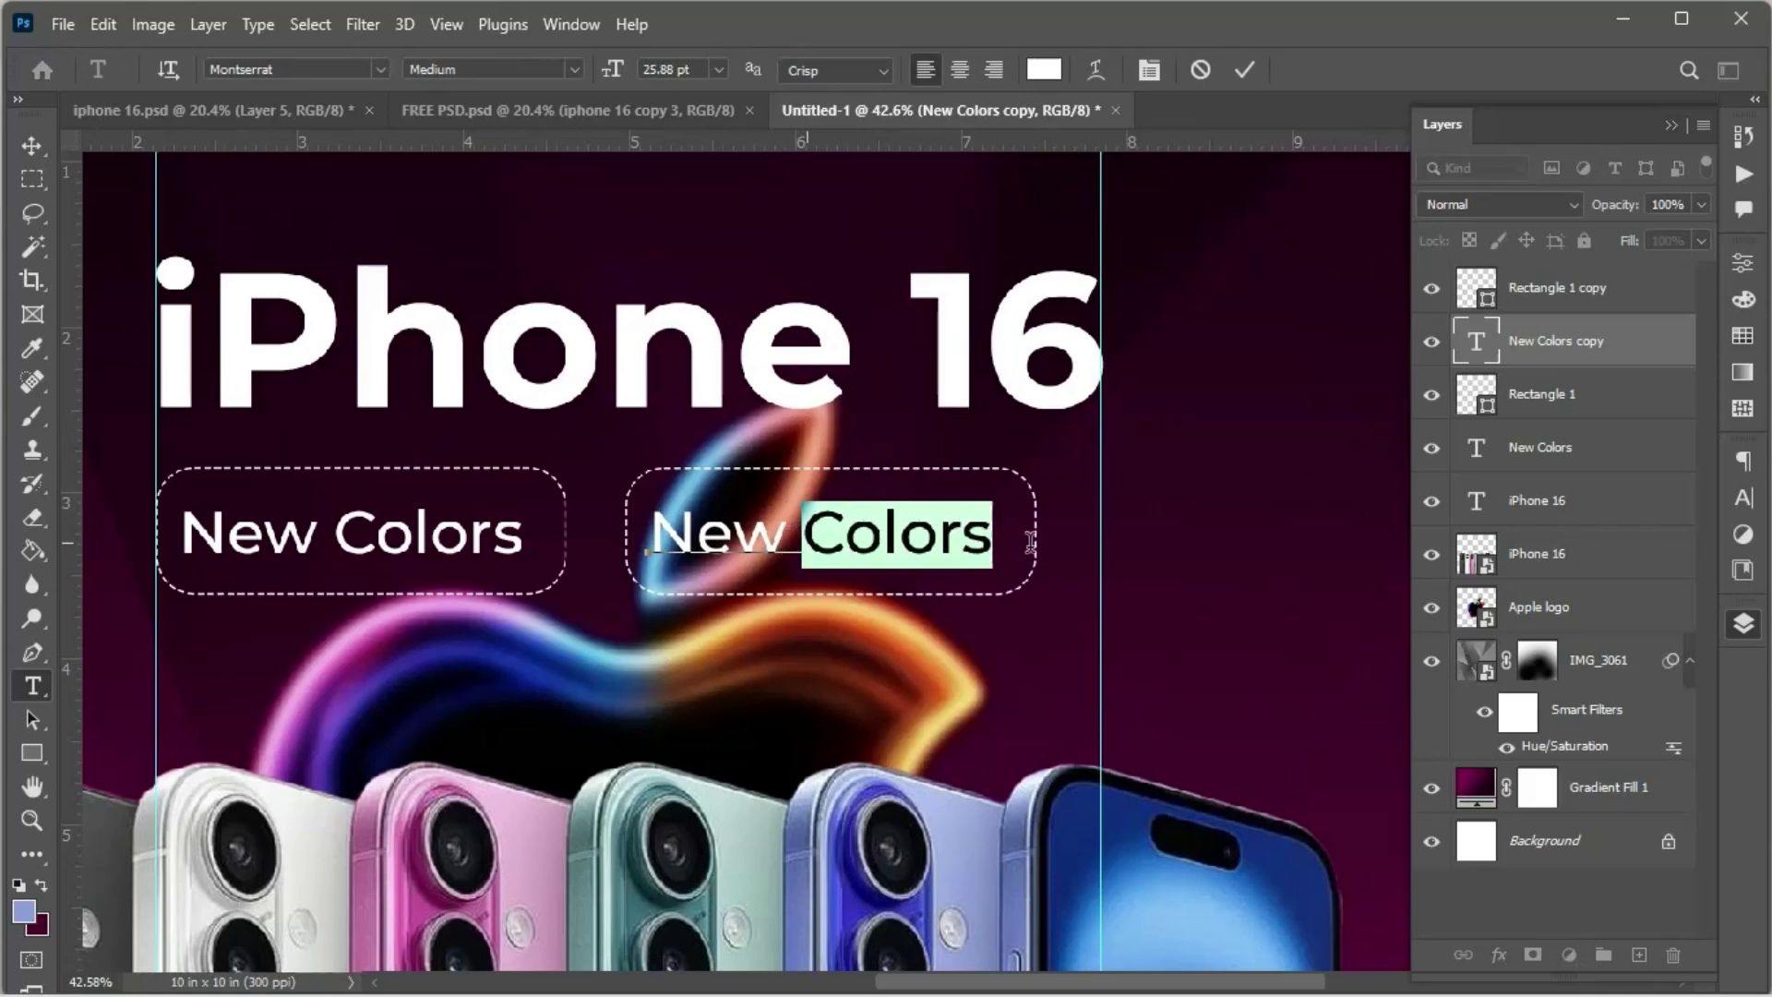
pyautogui.write('Ser')
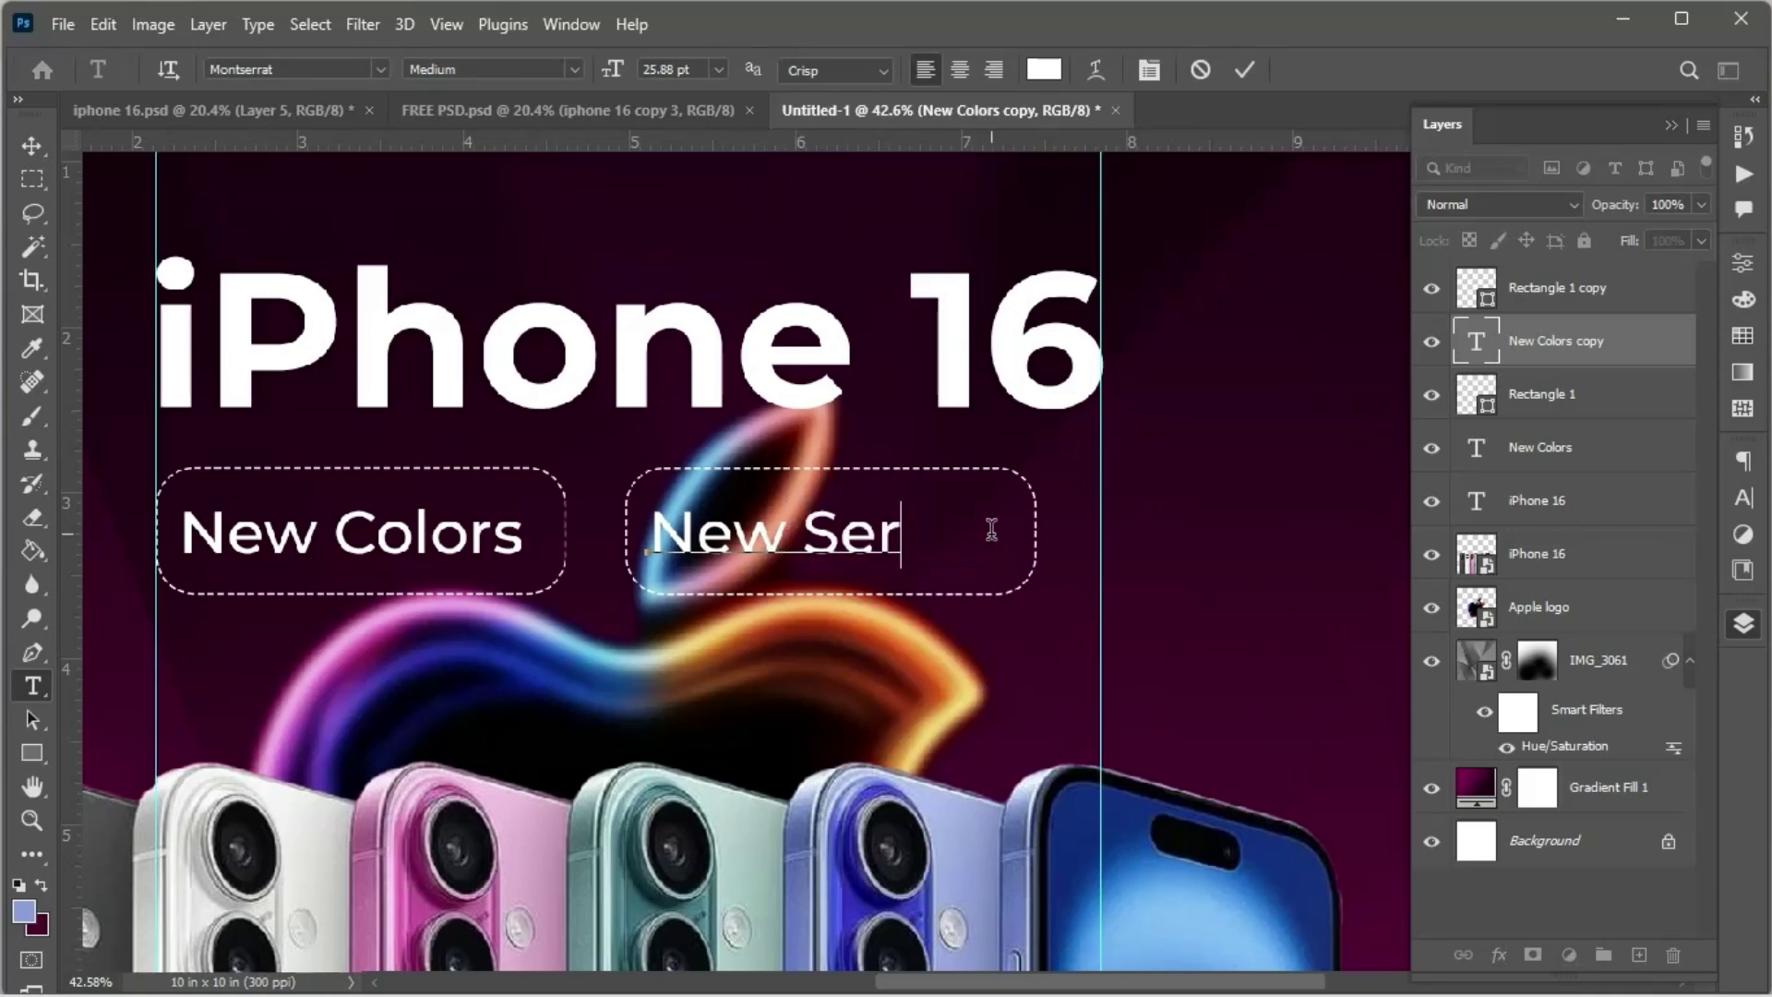
pyautogui.write('irs')
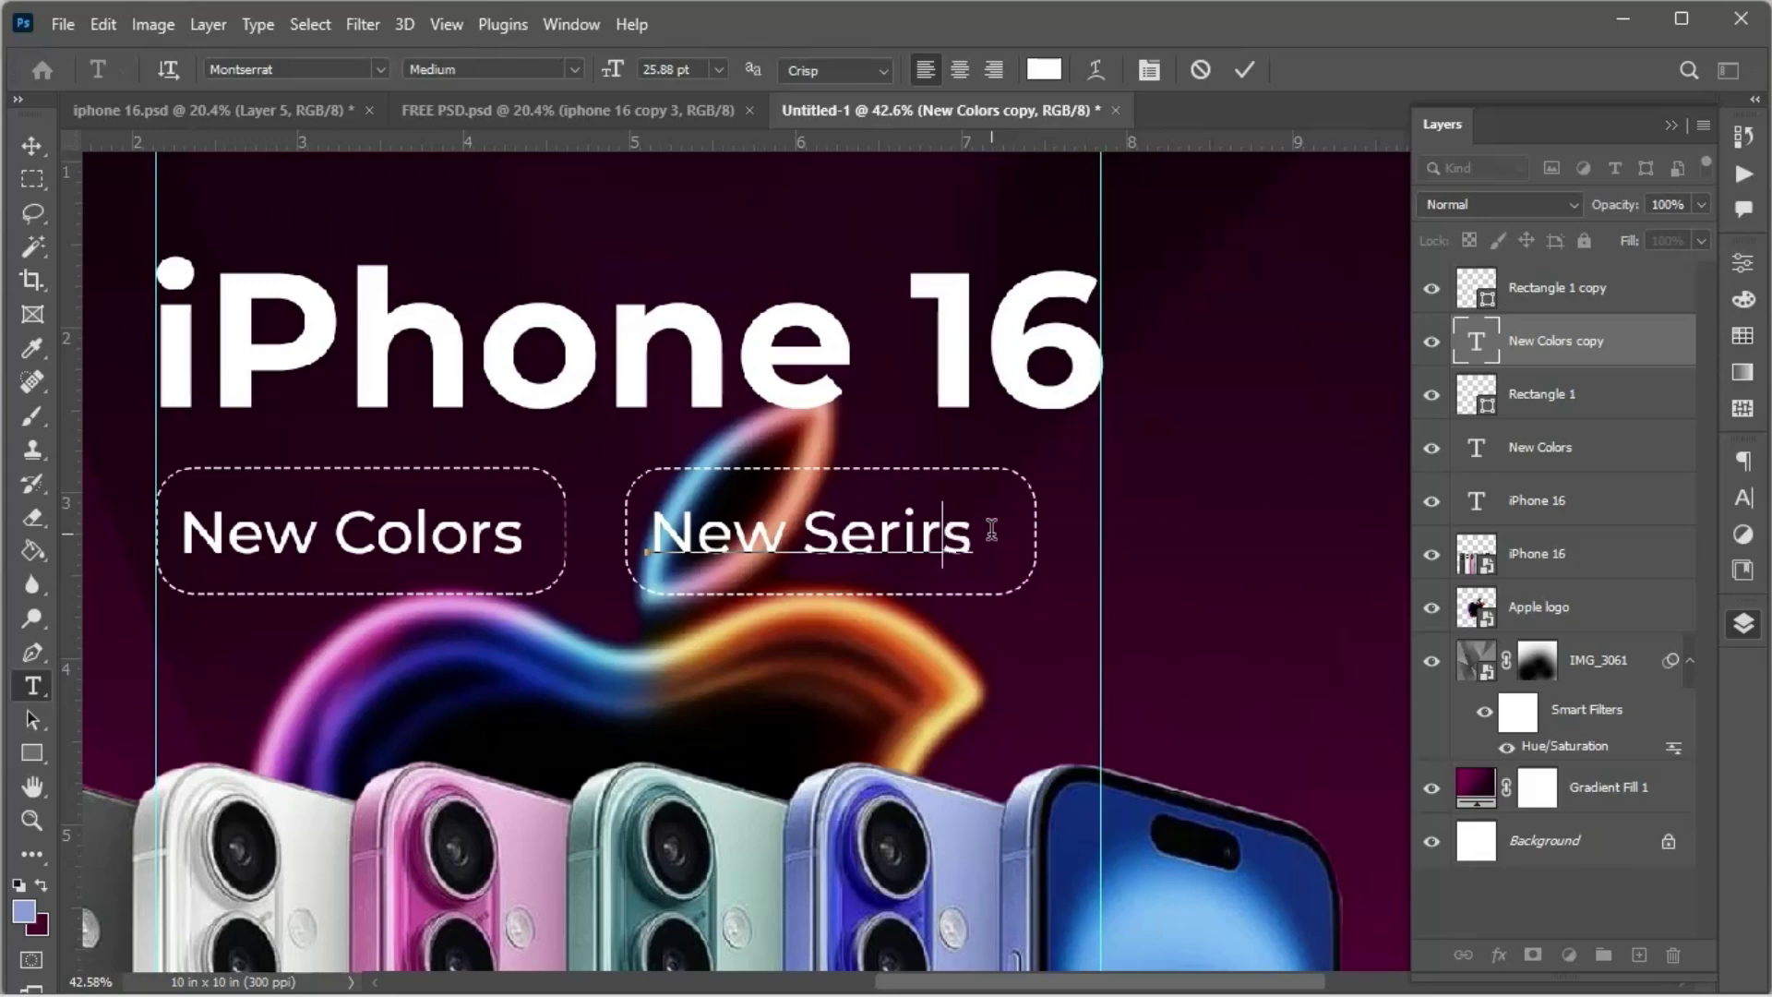
pyautogui.press('Delete')
pyautogui.press('BackSpace')
pyautogui.write('es')
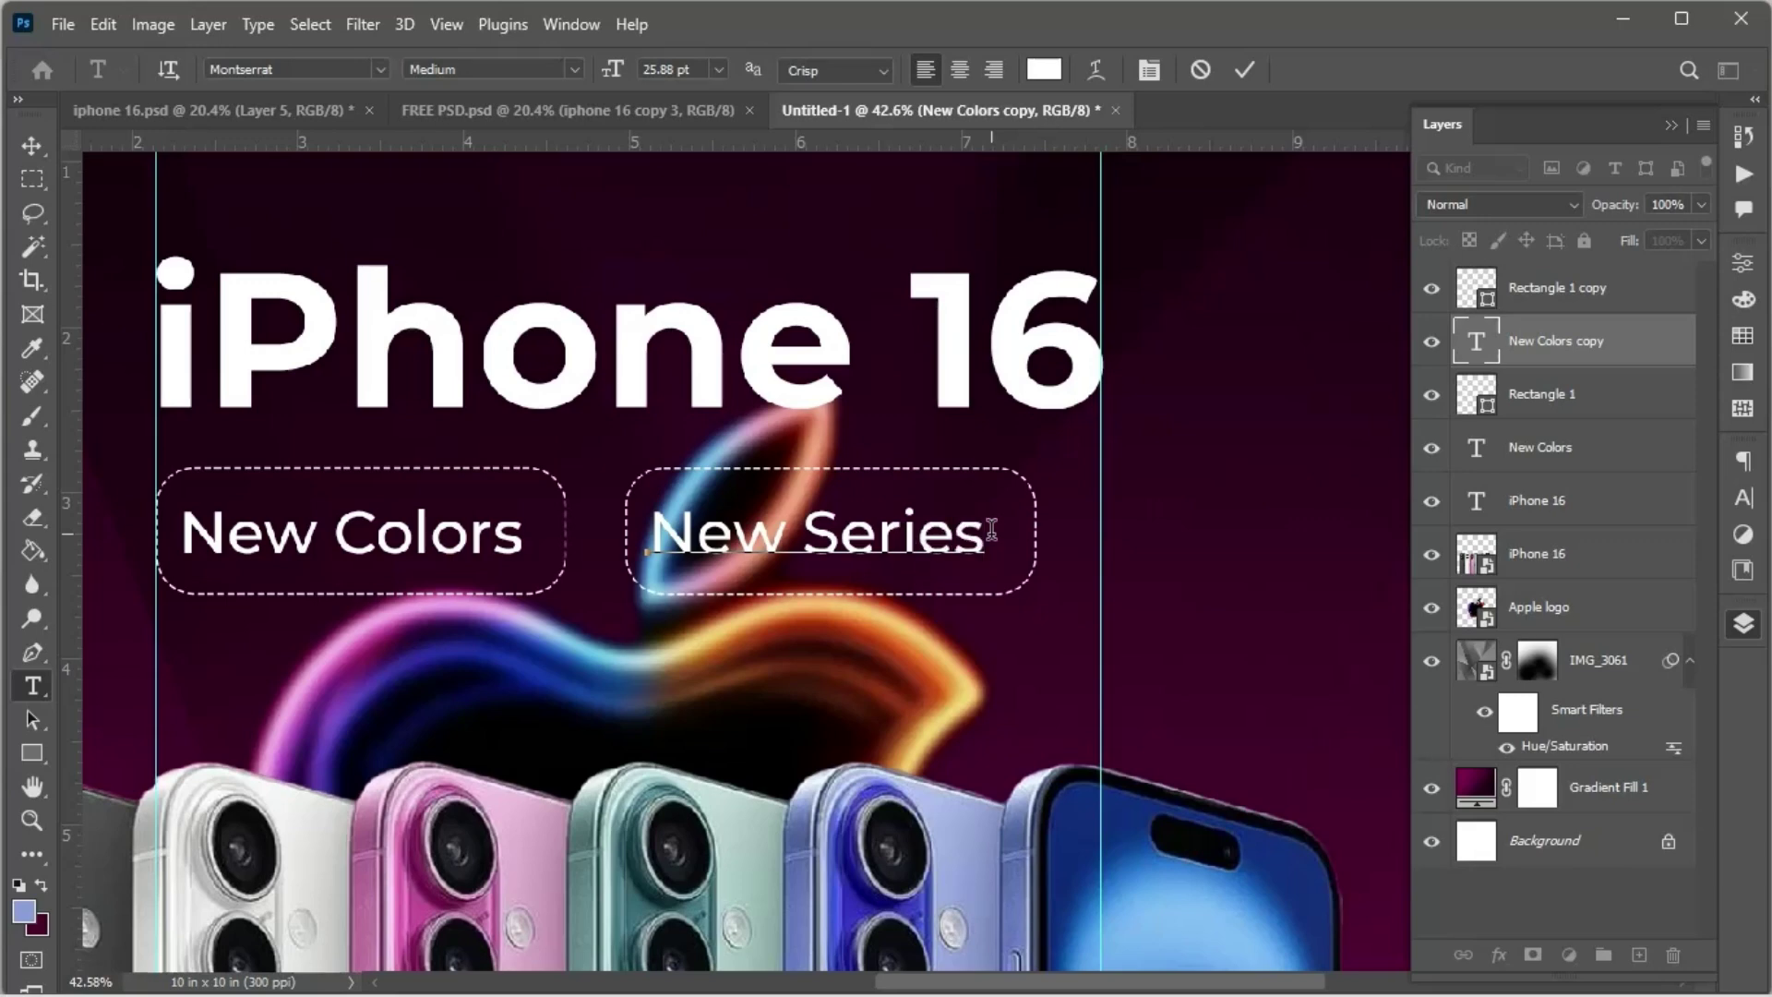
pyautogui.hotkey('ctrl', '0')
pyautogui.hotkey('ctrl', 'Return')
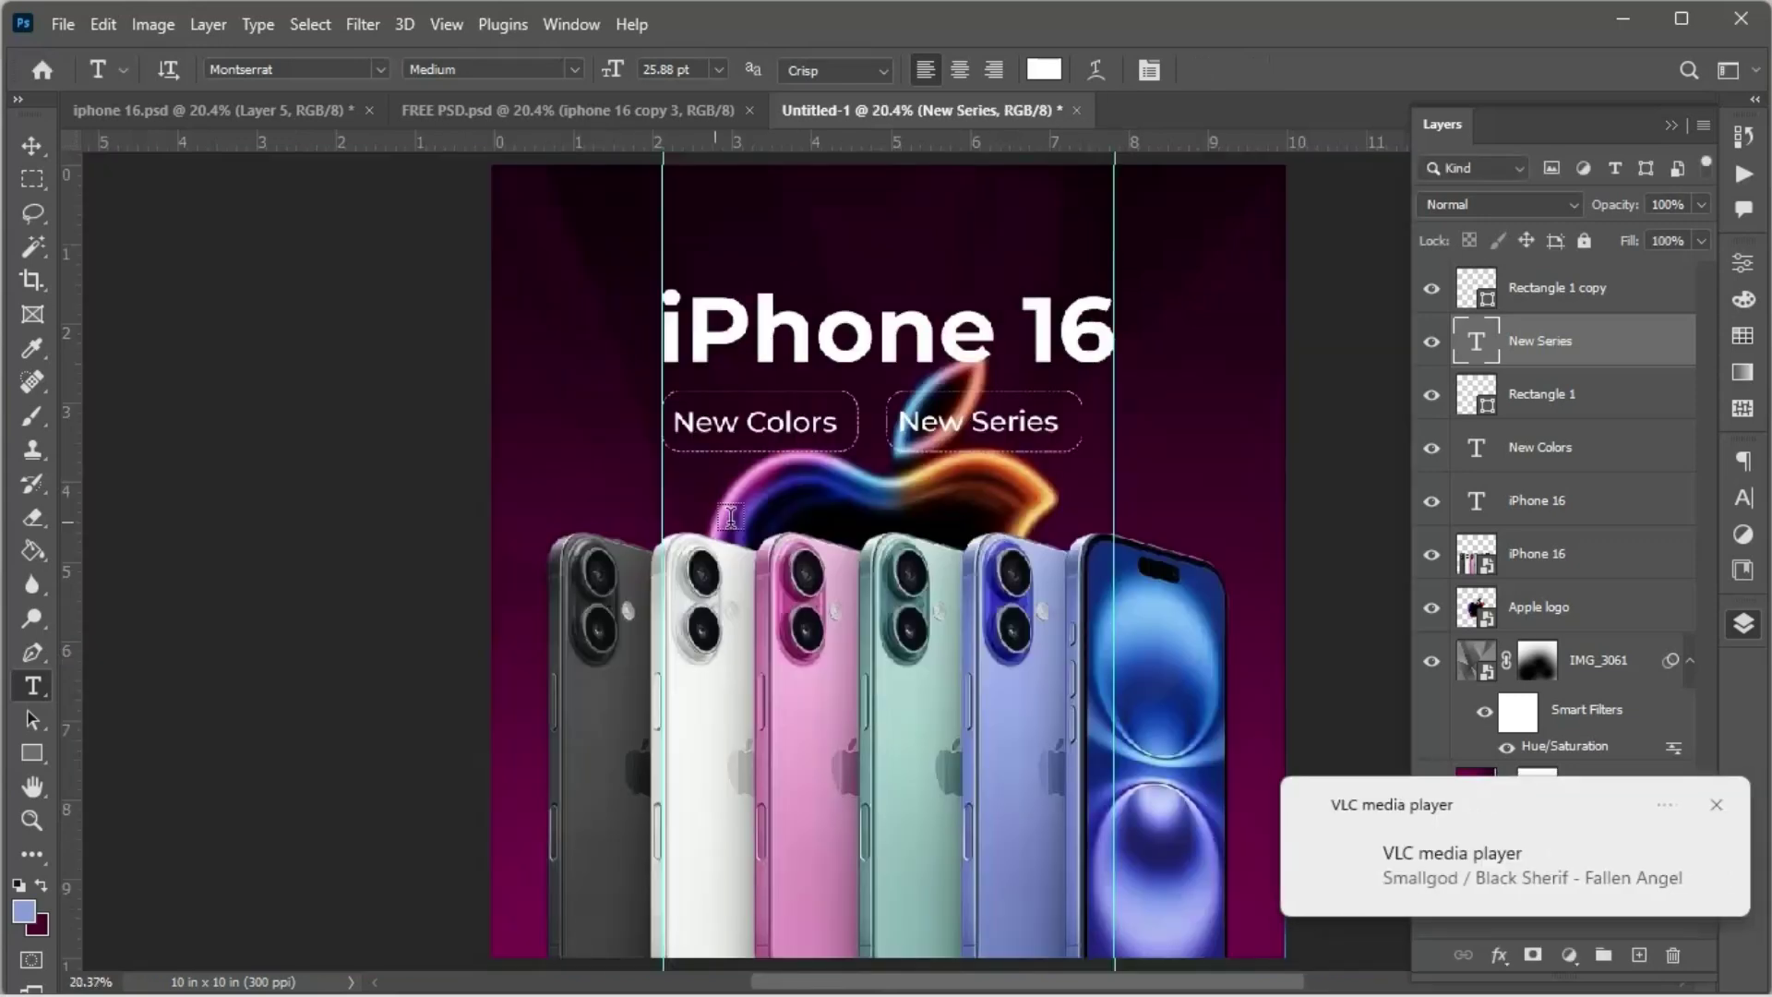
# Step: Shift the New Colors and New Series texts with both frames right together until they are centred between the two guides
pyautogui.press('v')
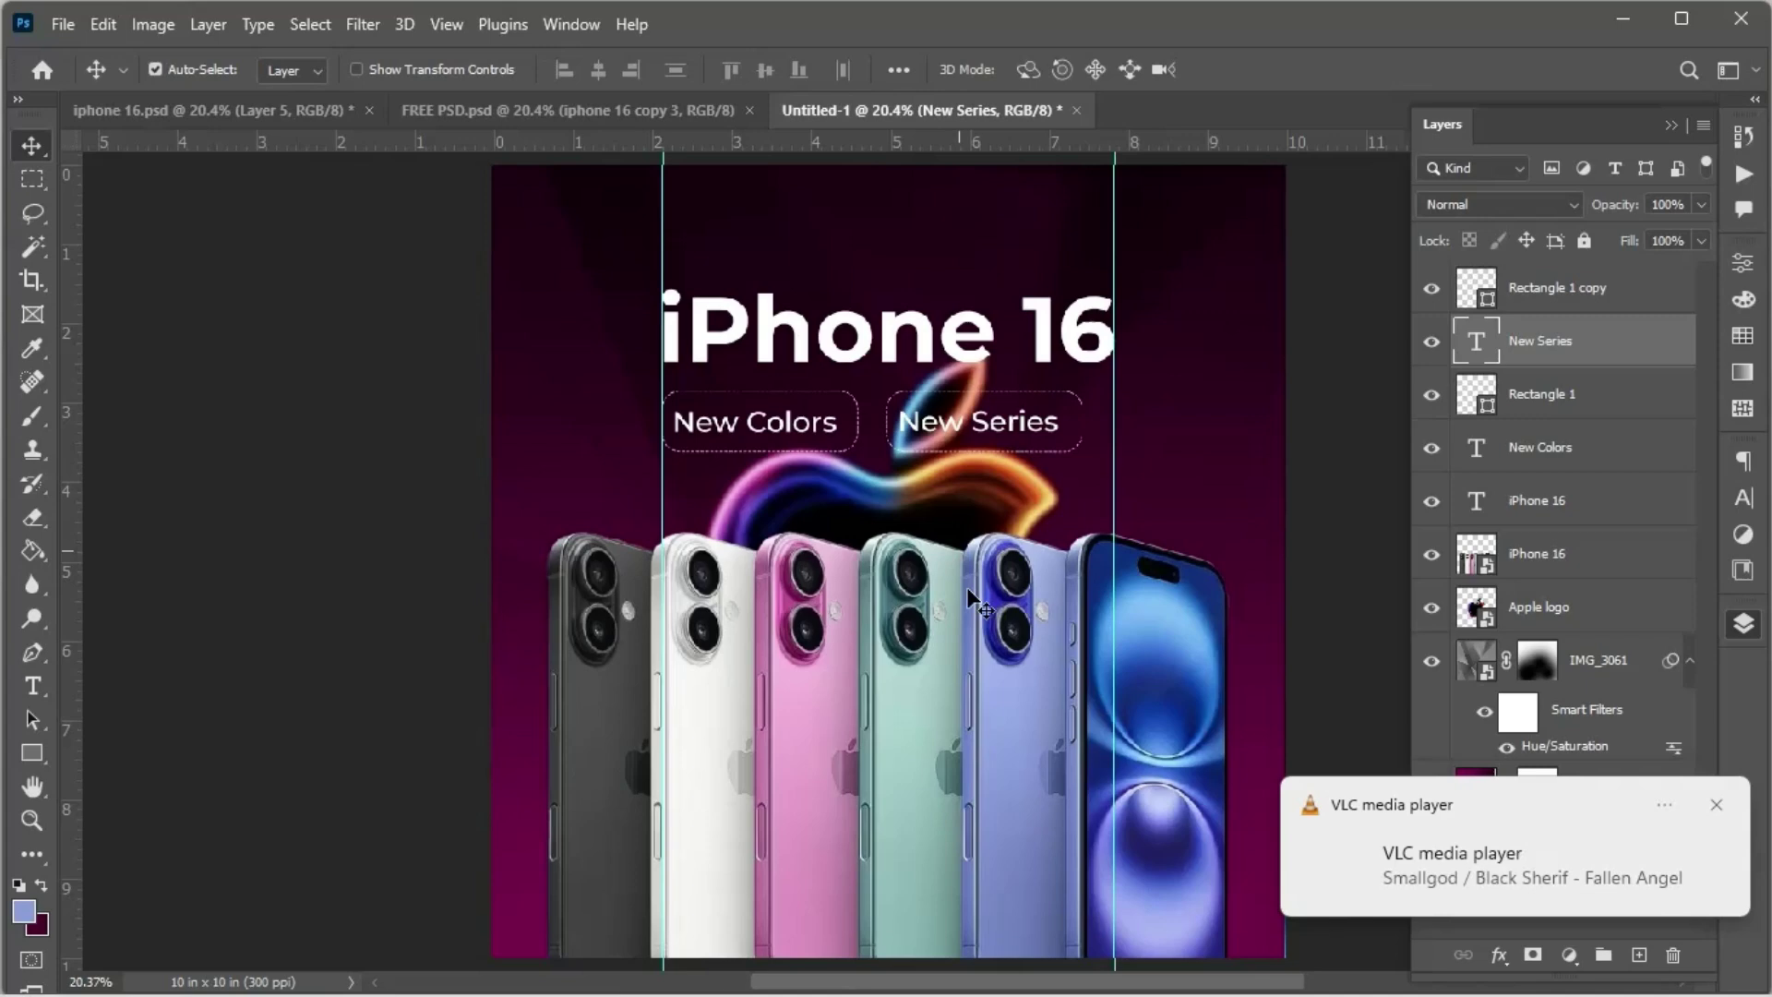
pyautogui.click(1714, 803)
pyautogui.scroll(2, 896, 522)
pyautogui.scroll(2, 893, 517)
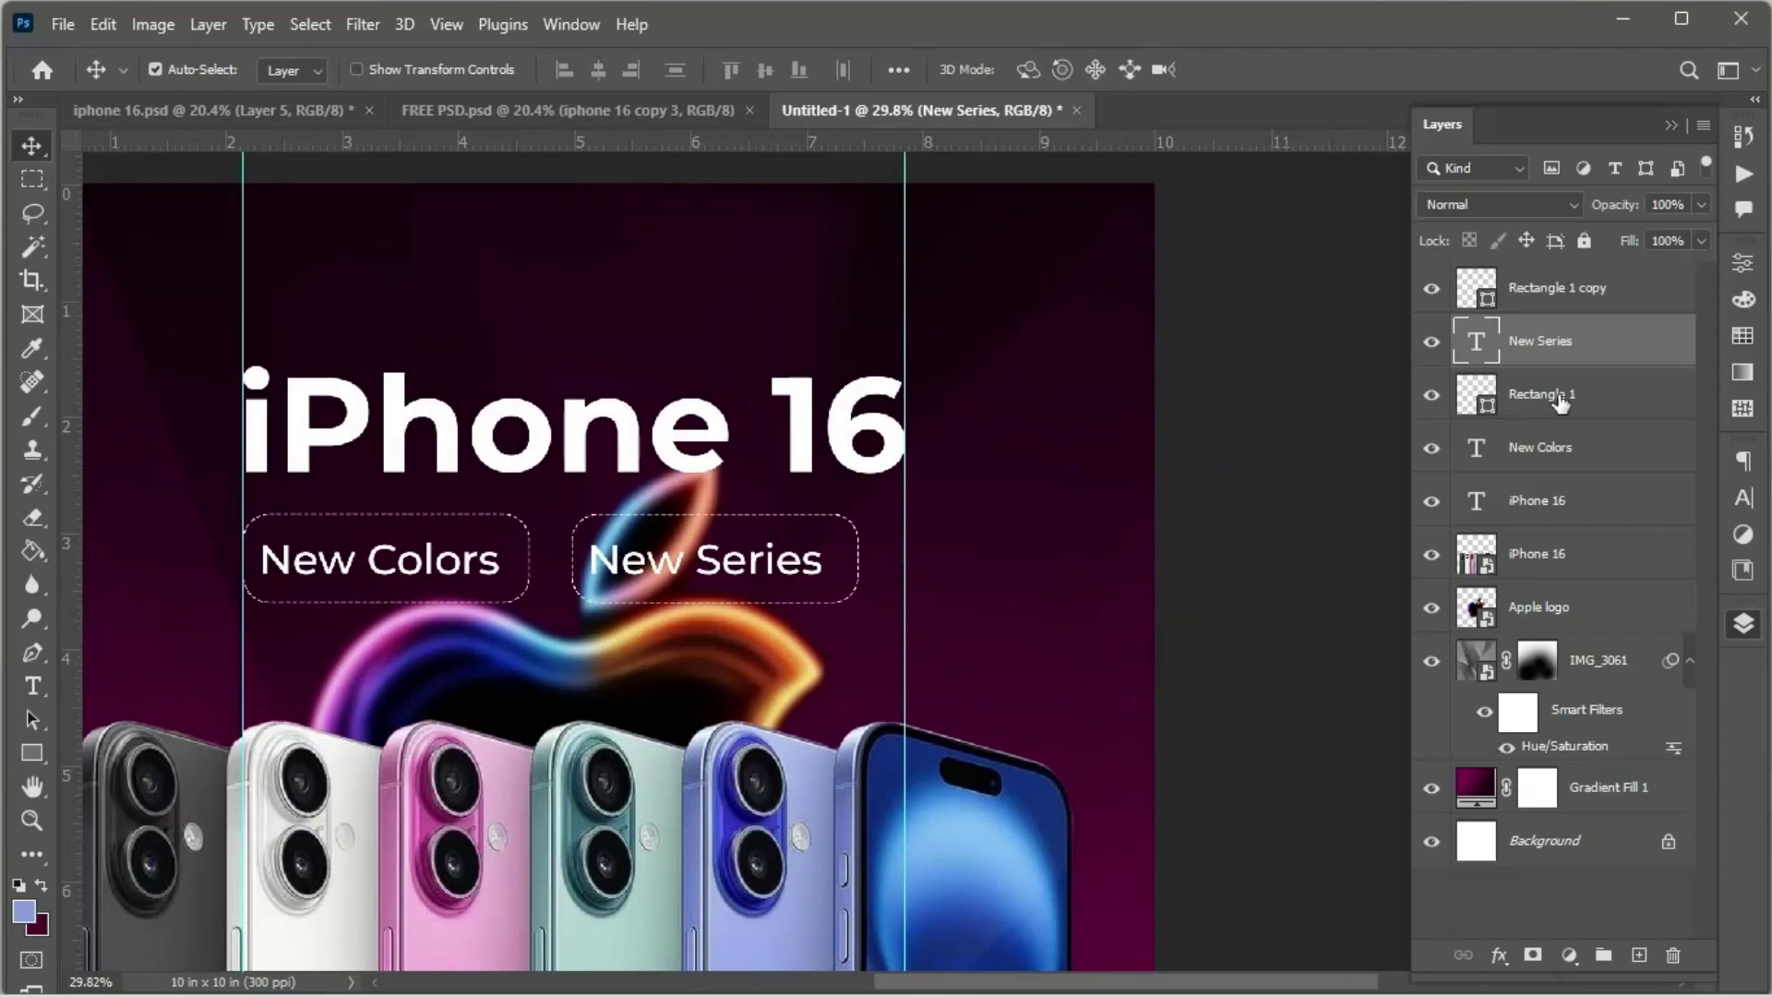
pyautogui.click(1554, 480)
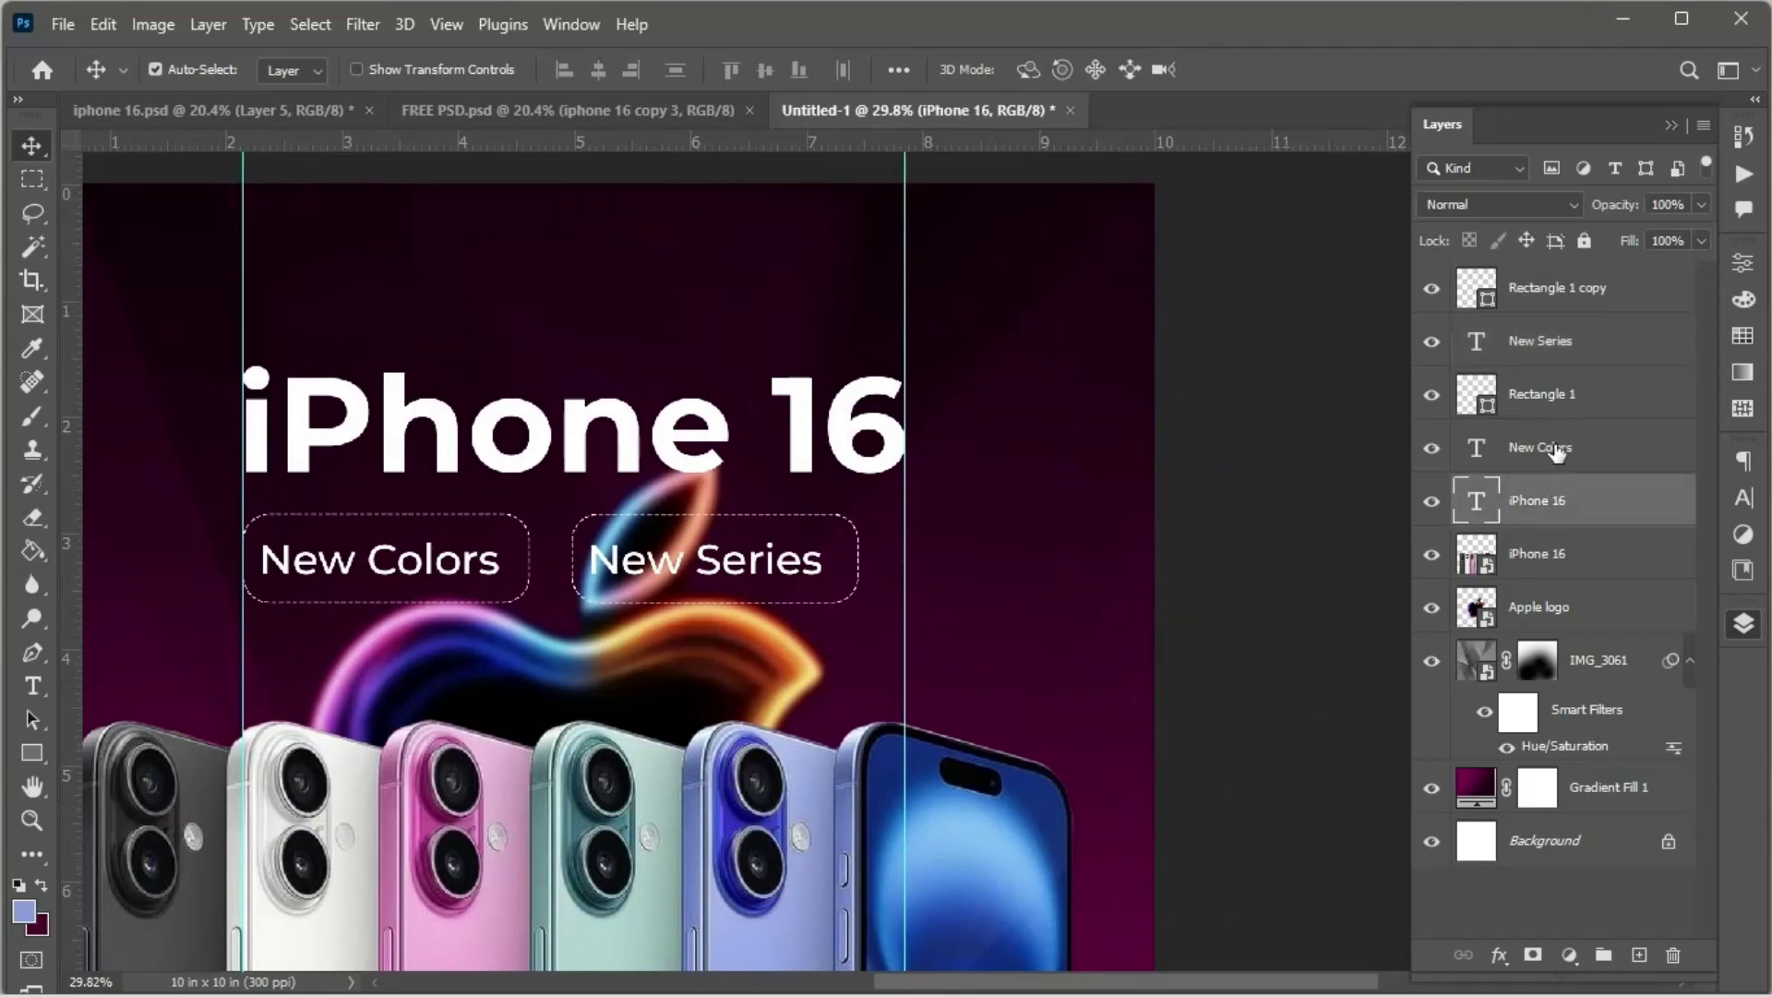
pyautogui.hotkey('alt', ']')
pyautogui.keyDown('shift'); pyautogui.click(1546, 293); pyautogui.keyUp('shift')
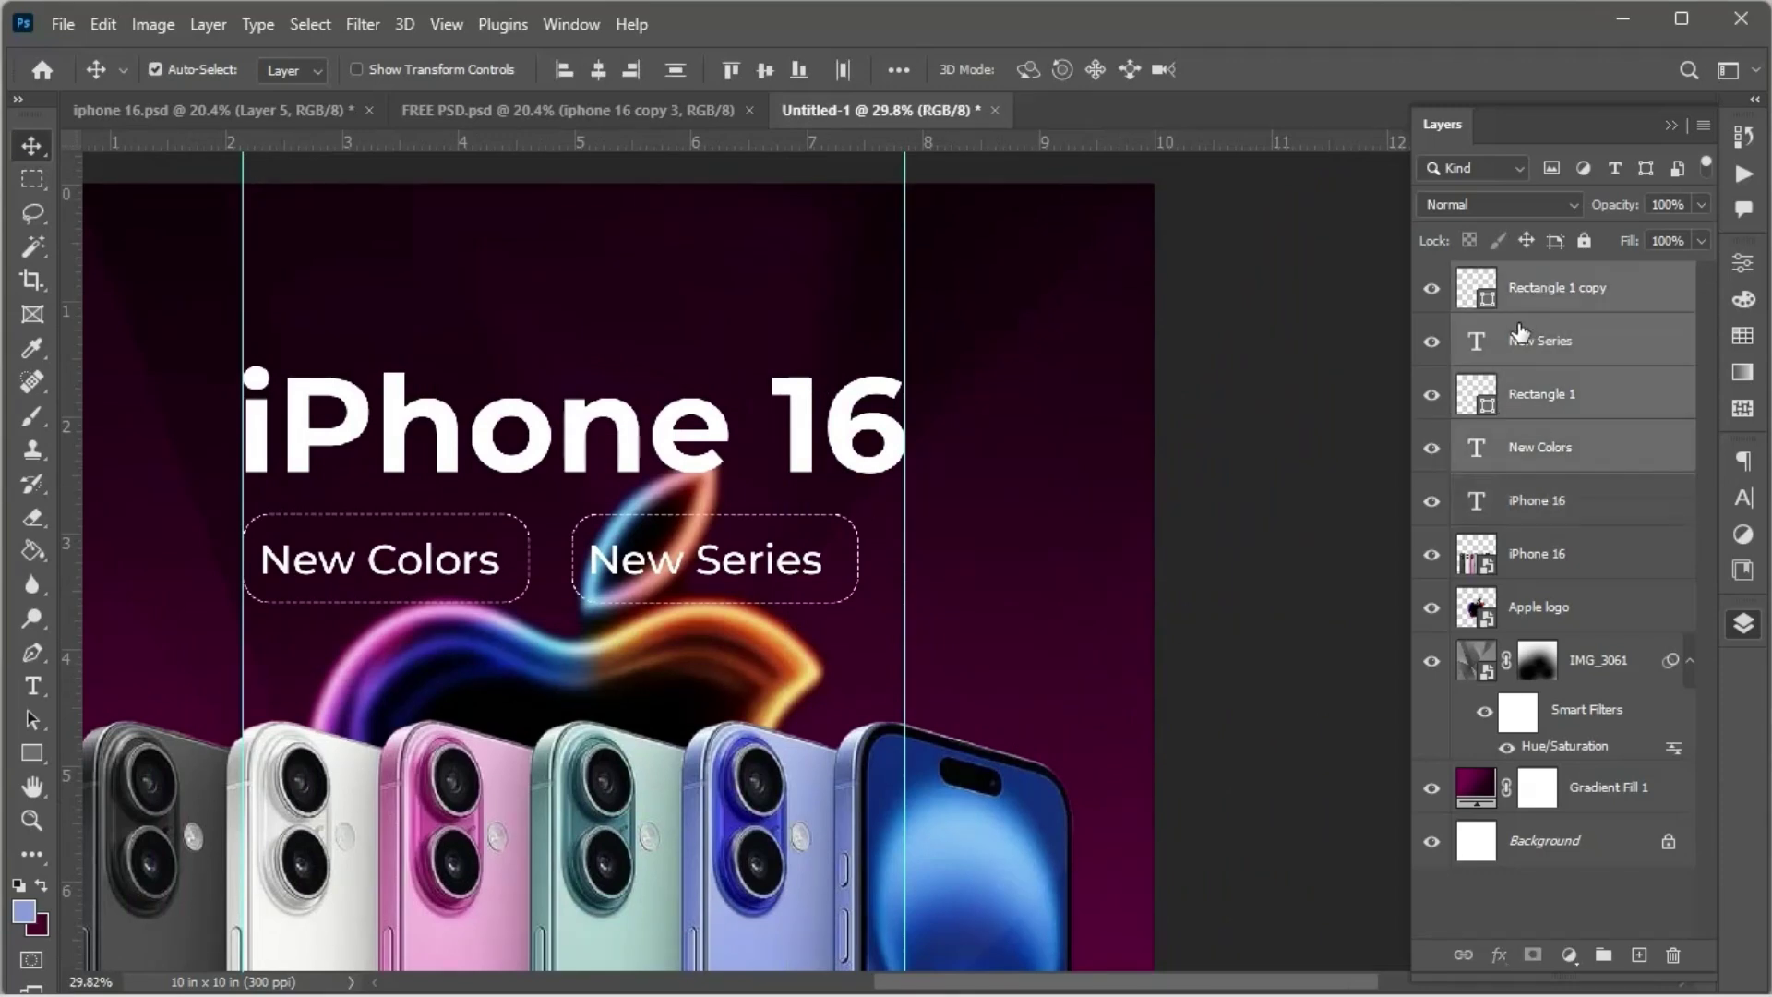
pyautogui.hotkey('shift', 'Right')
pyautogui.hotkey('shift', 'Right')
pyautogui.hotkey('shift', 'Right')
pyautogui.hotkey('shift', 'Right')
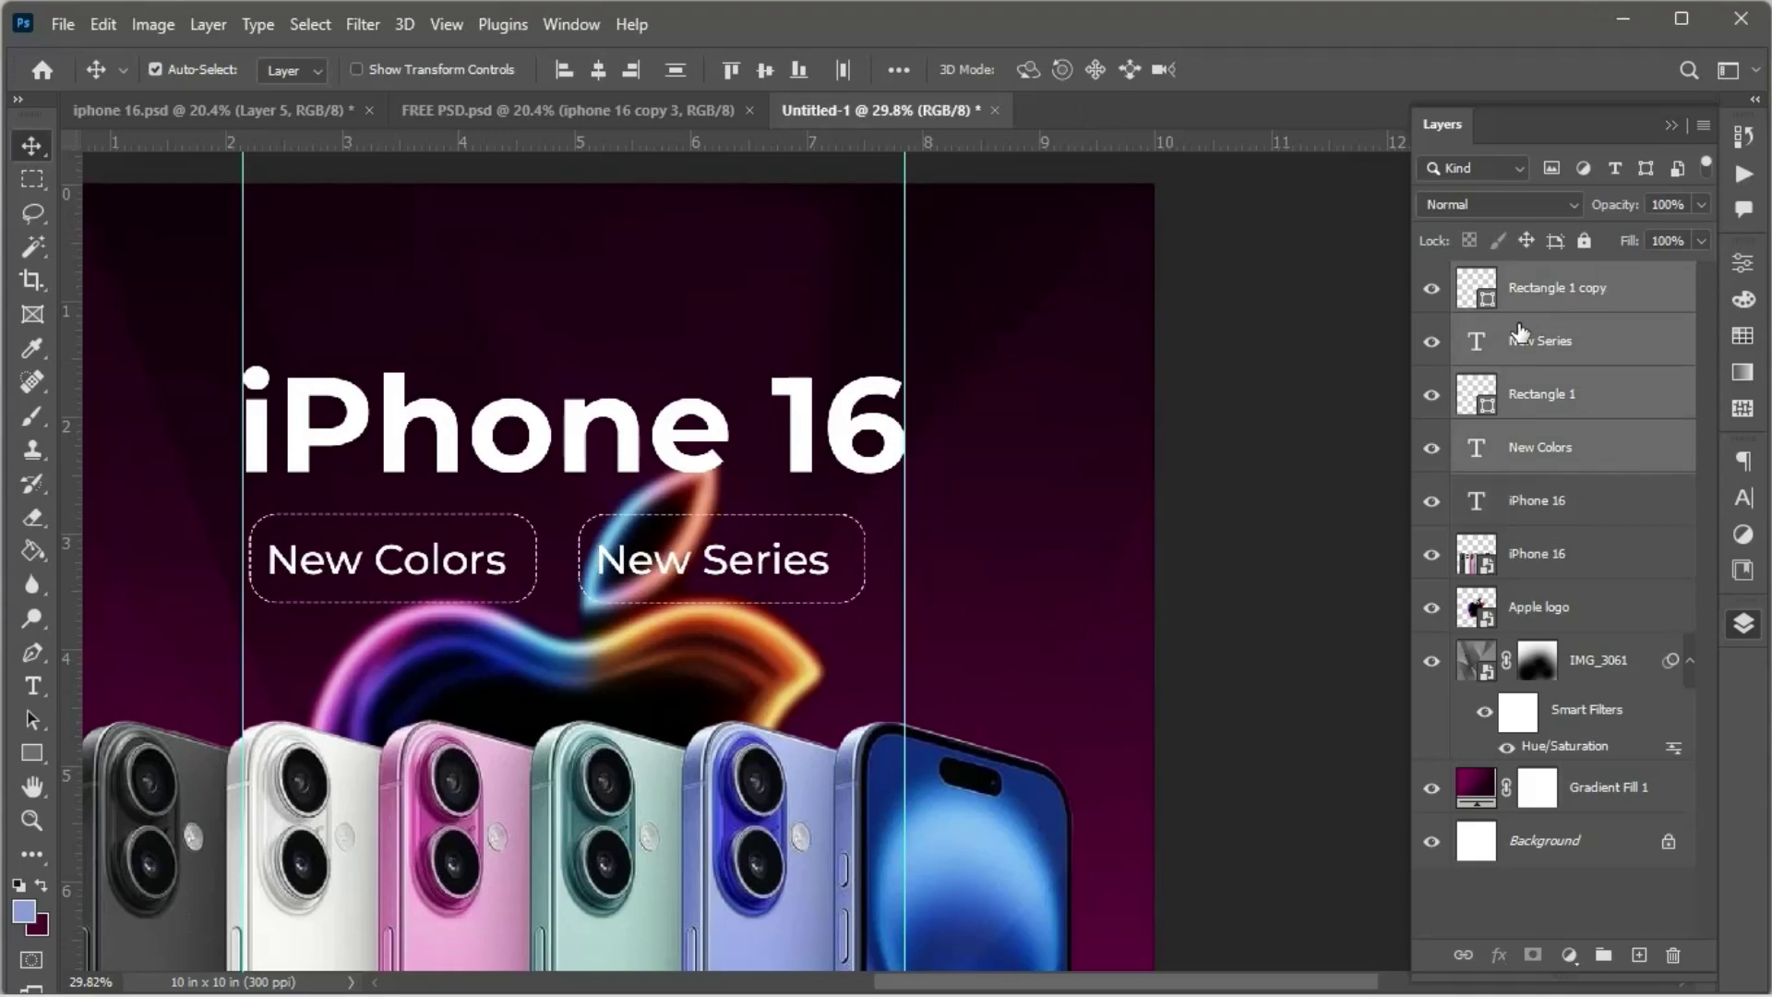
pyautogui.hotkey('shift', 'Right')
pyautogui.hotkey('shift', 'Right')
pyautogui.hotkey('shift', 'Right')
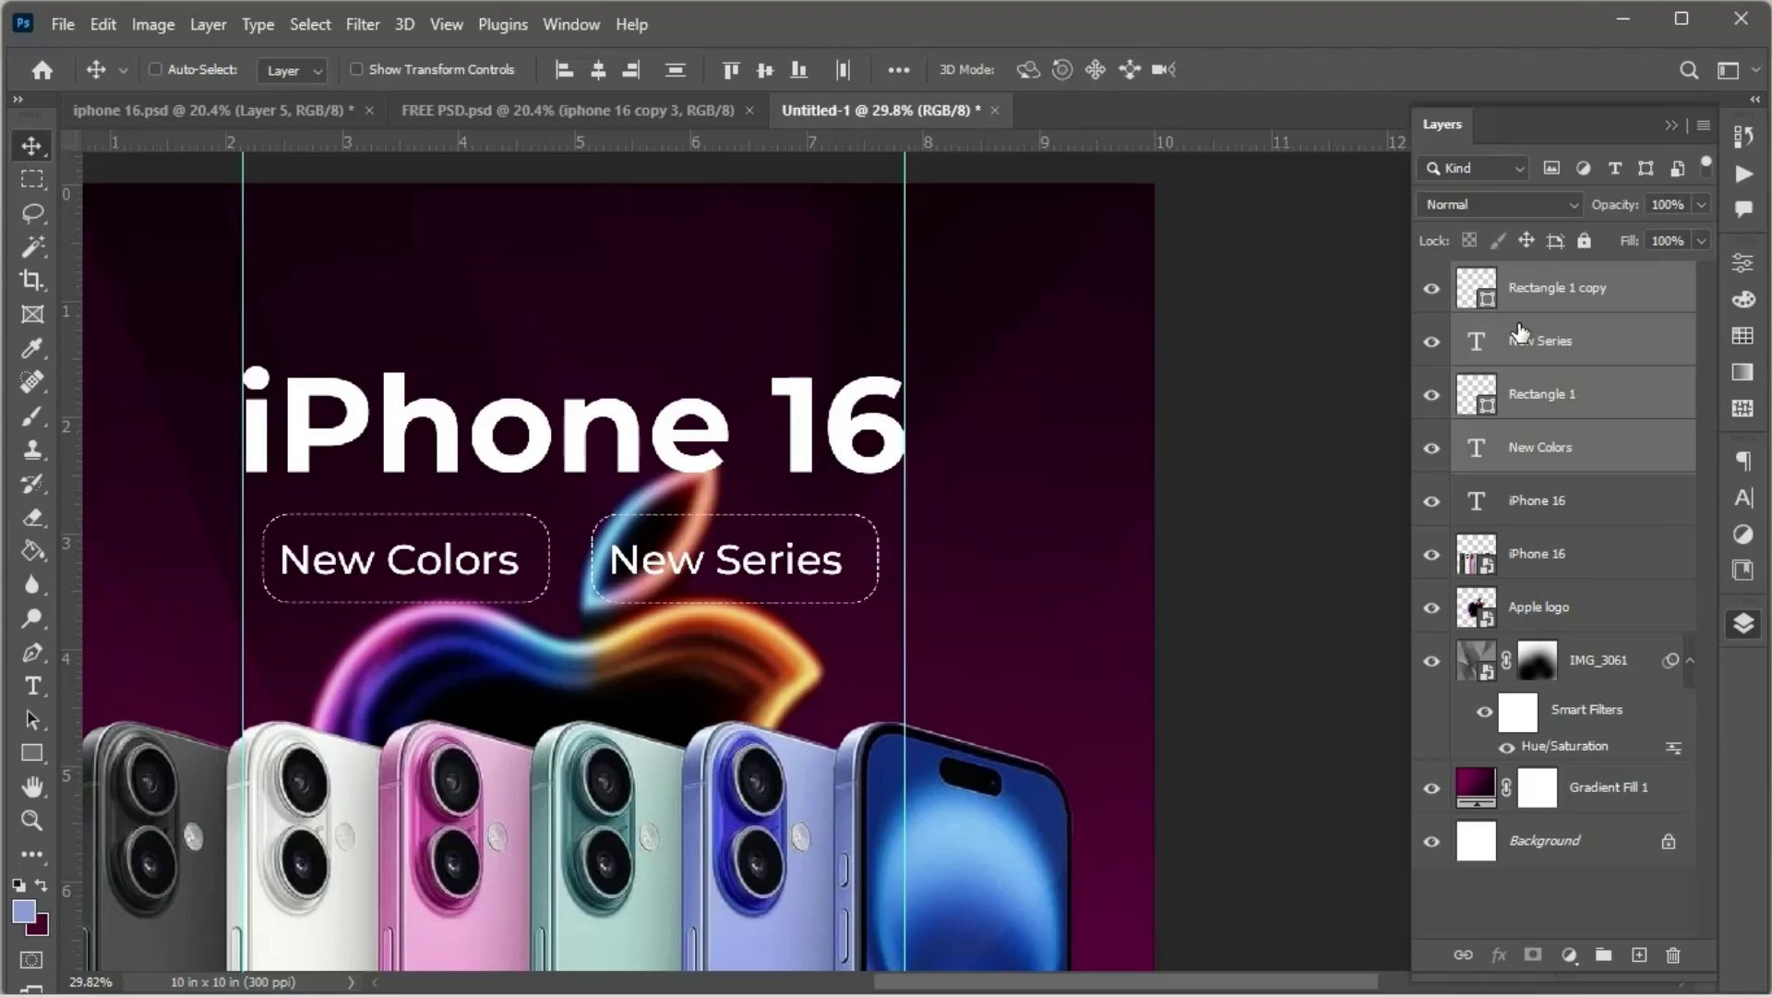
pyautogui.hotkey('ctrl', '0')
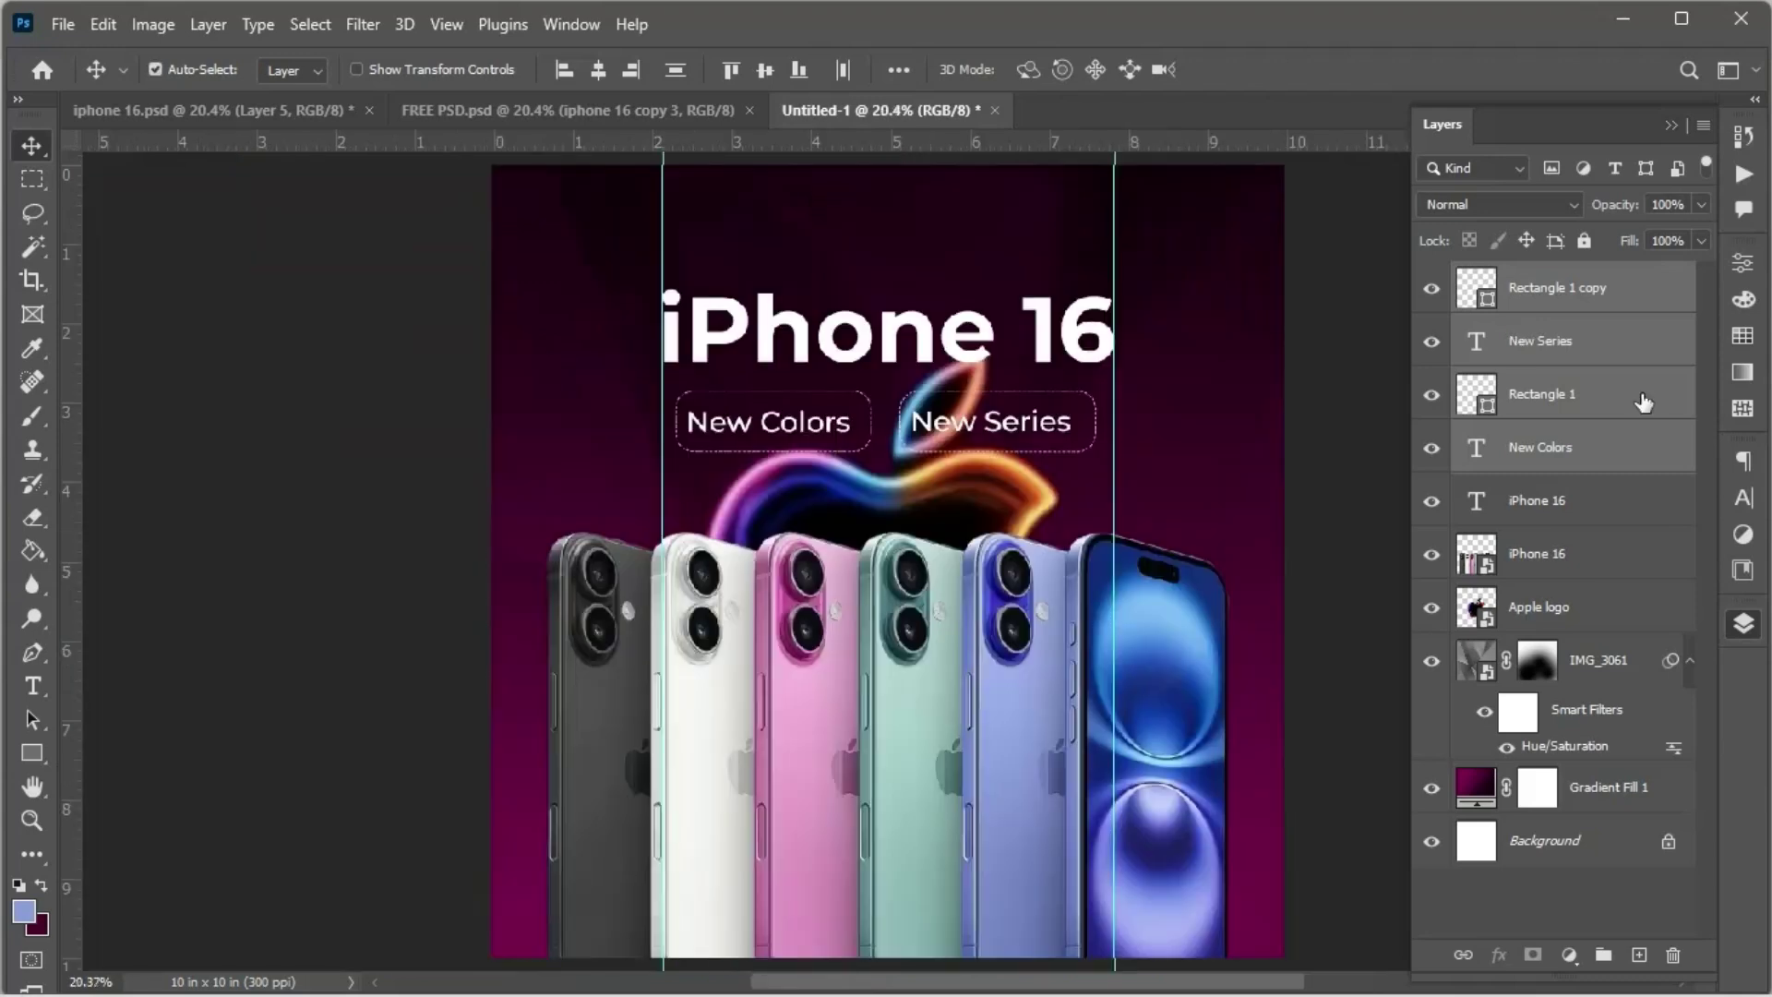
# Step: Duplicate the New Series text, bring the copy to the top of the layer stack and place it just above the black phone
pyautogui.scroll(2, 906, 560)
pyautogui.moveTo(917, 521)
pyautogui.mouseDown()
pyautogui.moveTo(907, 623)
pyautogui.moveTo(882, 526)
pyautogui.mouseUp()
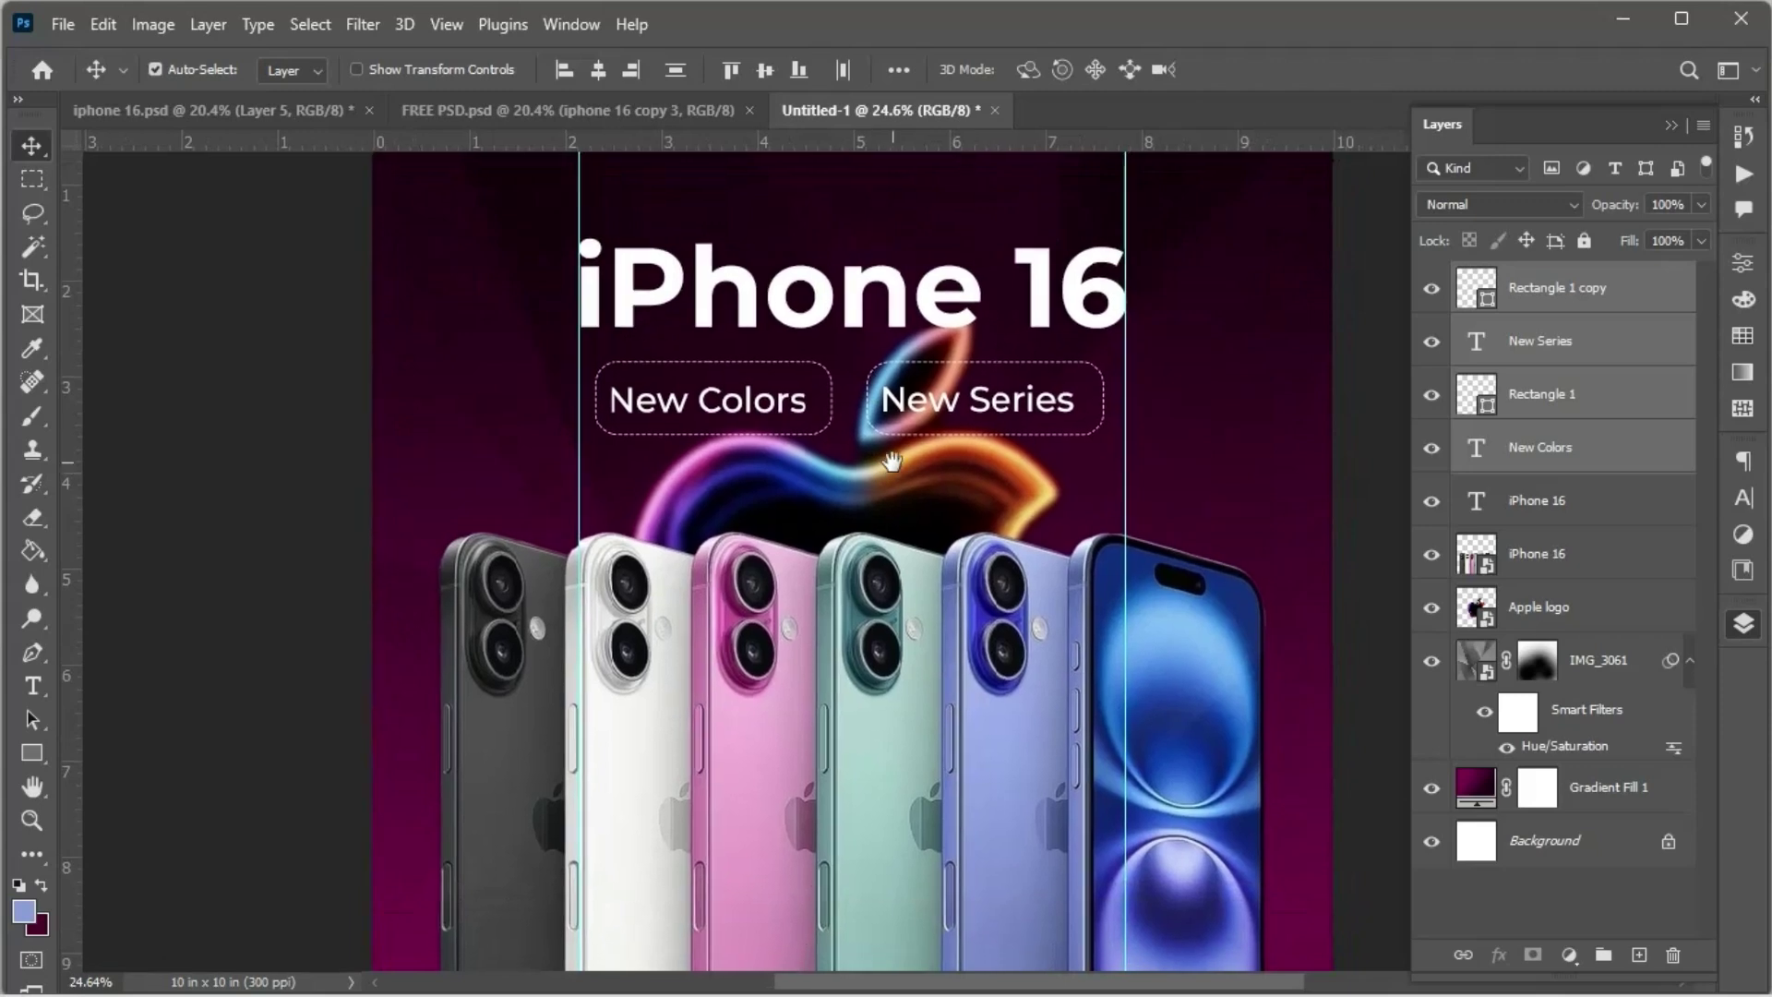
pyautogui.click(1540, 347)
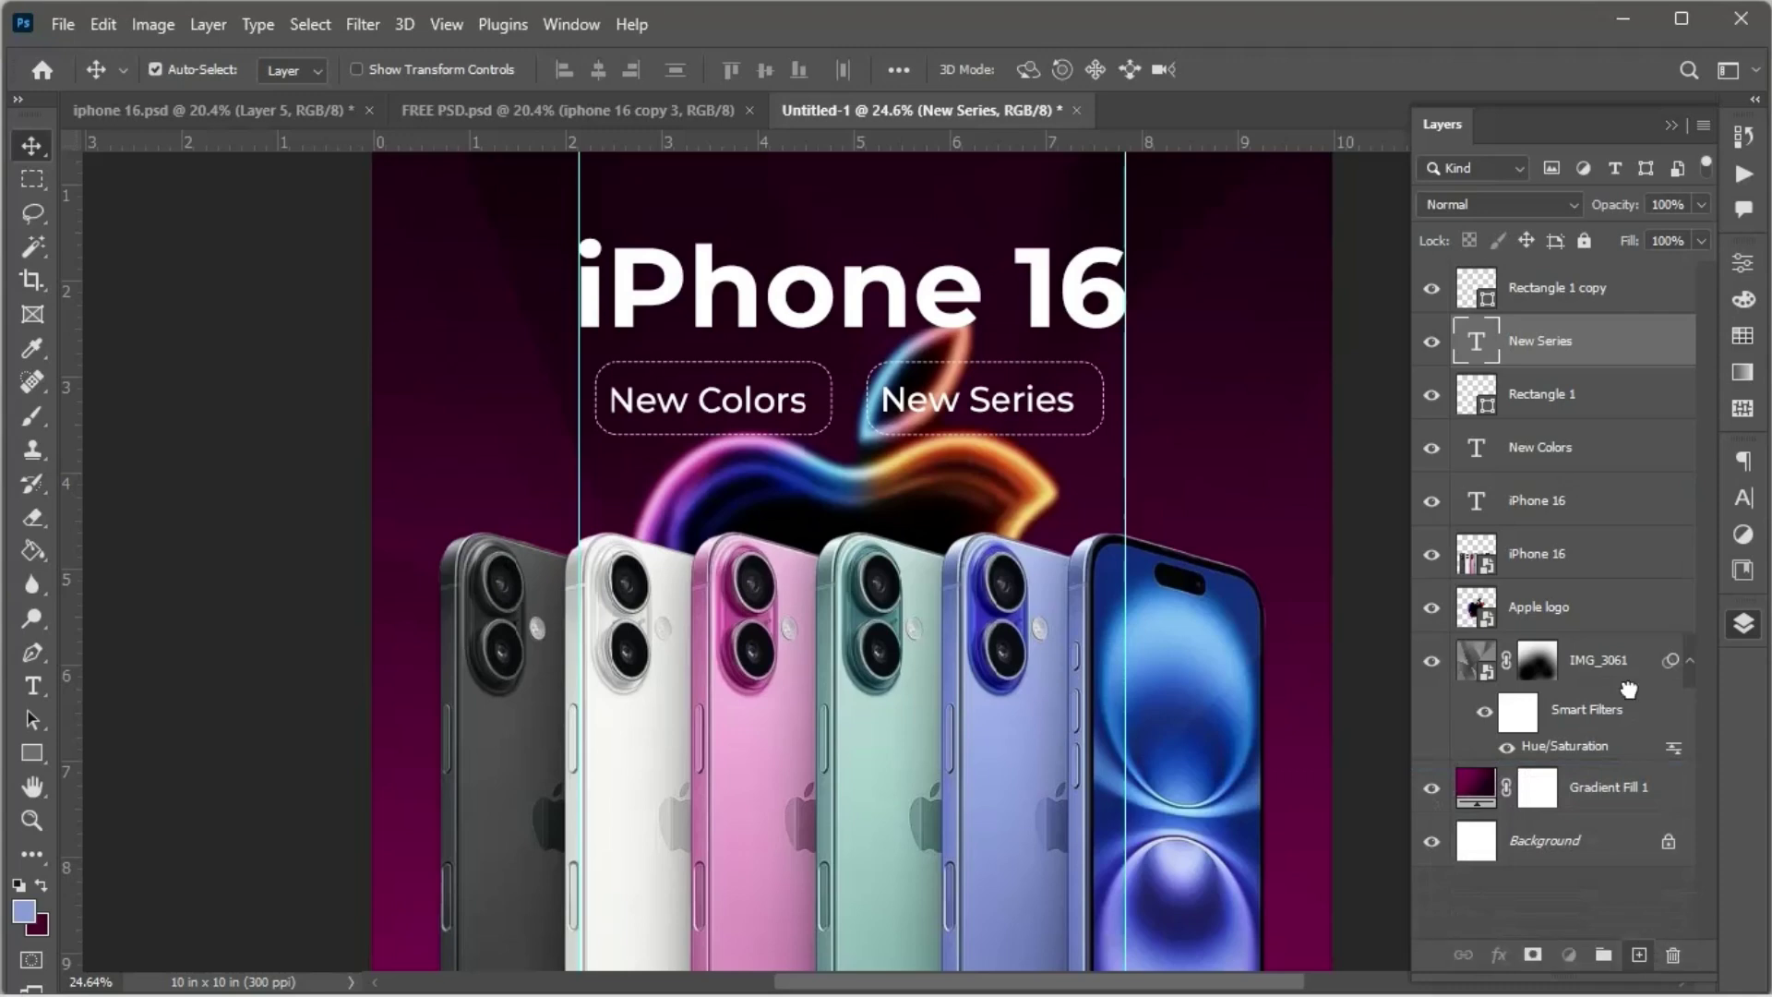
pyautogui.hotkey('ctrl', 'j')
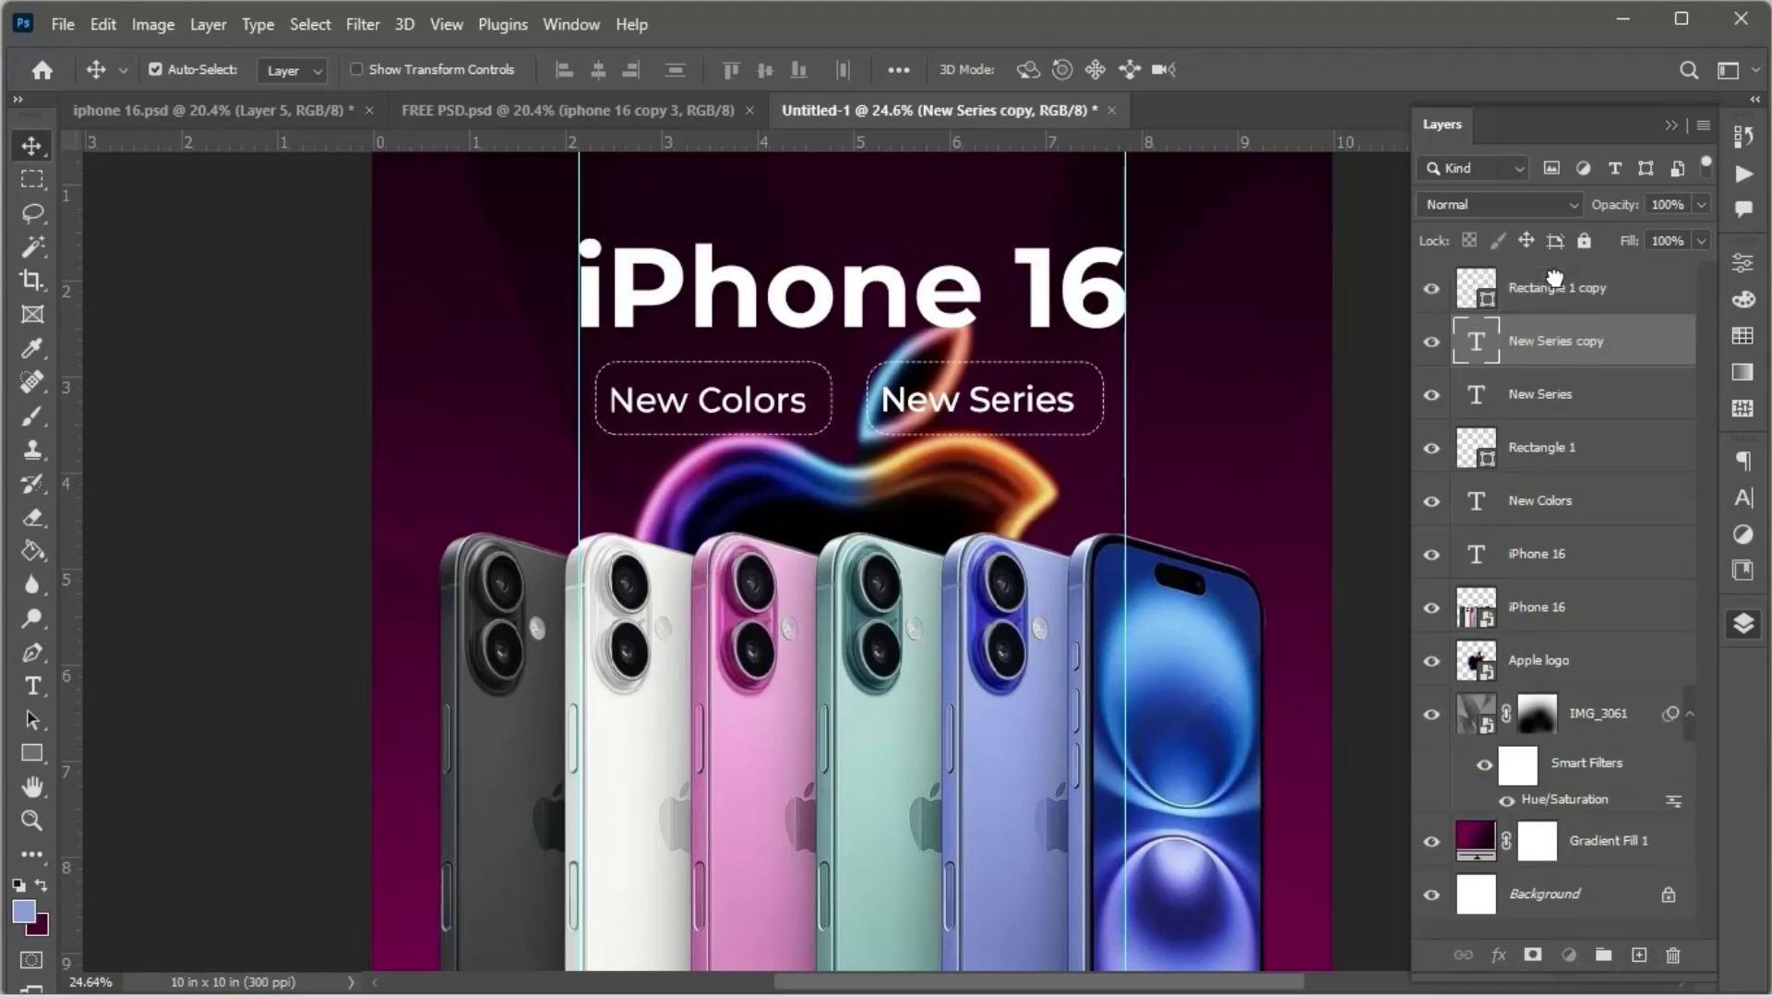
pyautogui.moveTo(1555, 278); pyautogui.dragTo(1554, 275)
pyautogui.moveTo(1050, 413); pyautogui.dragTo(609, 512)
pyautogui.scroll(5, 651, 517)
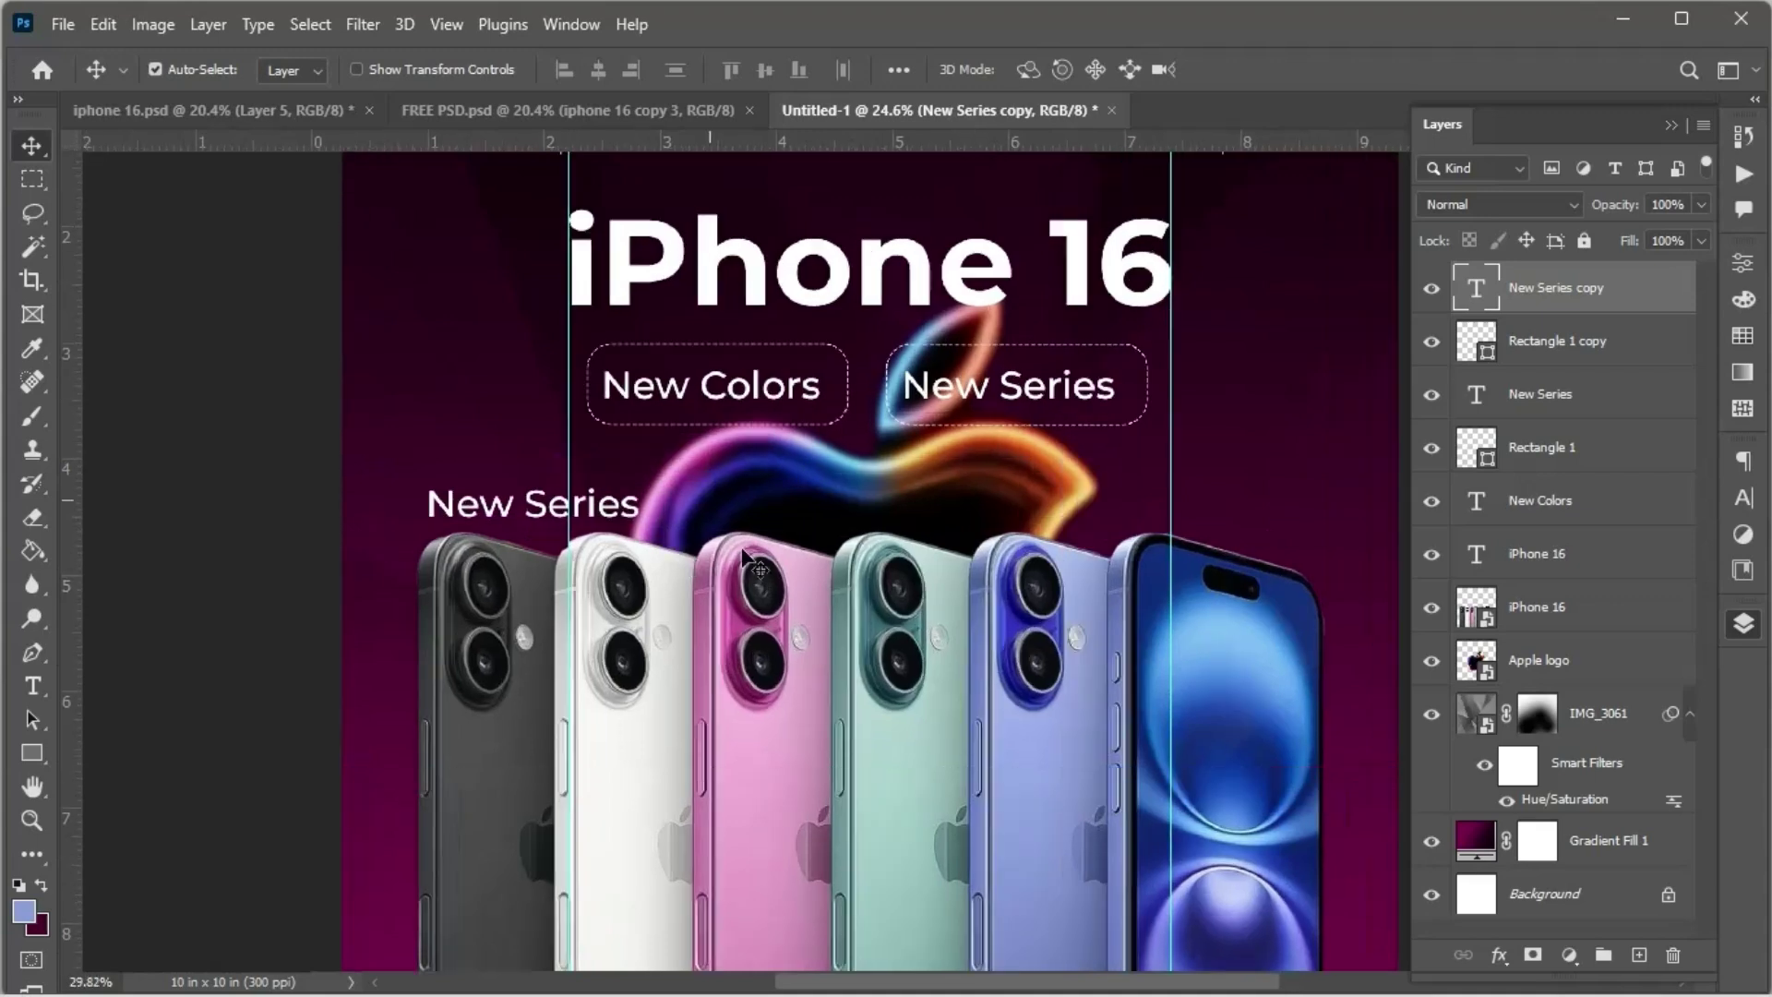
pyautogui.moveTo(675, 660); pyautogui.dragTo(684, 671)
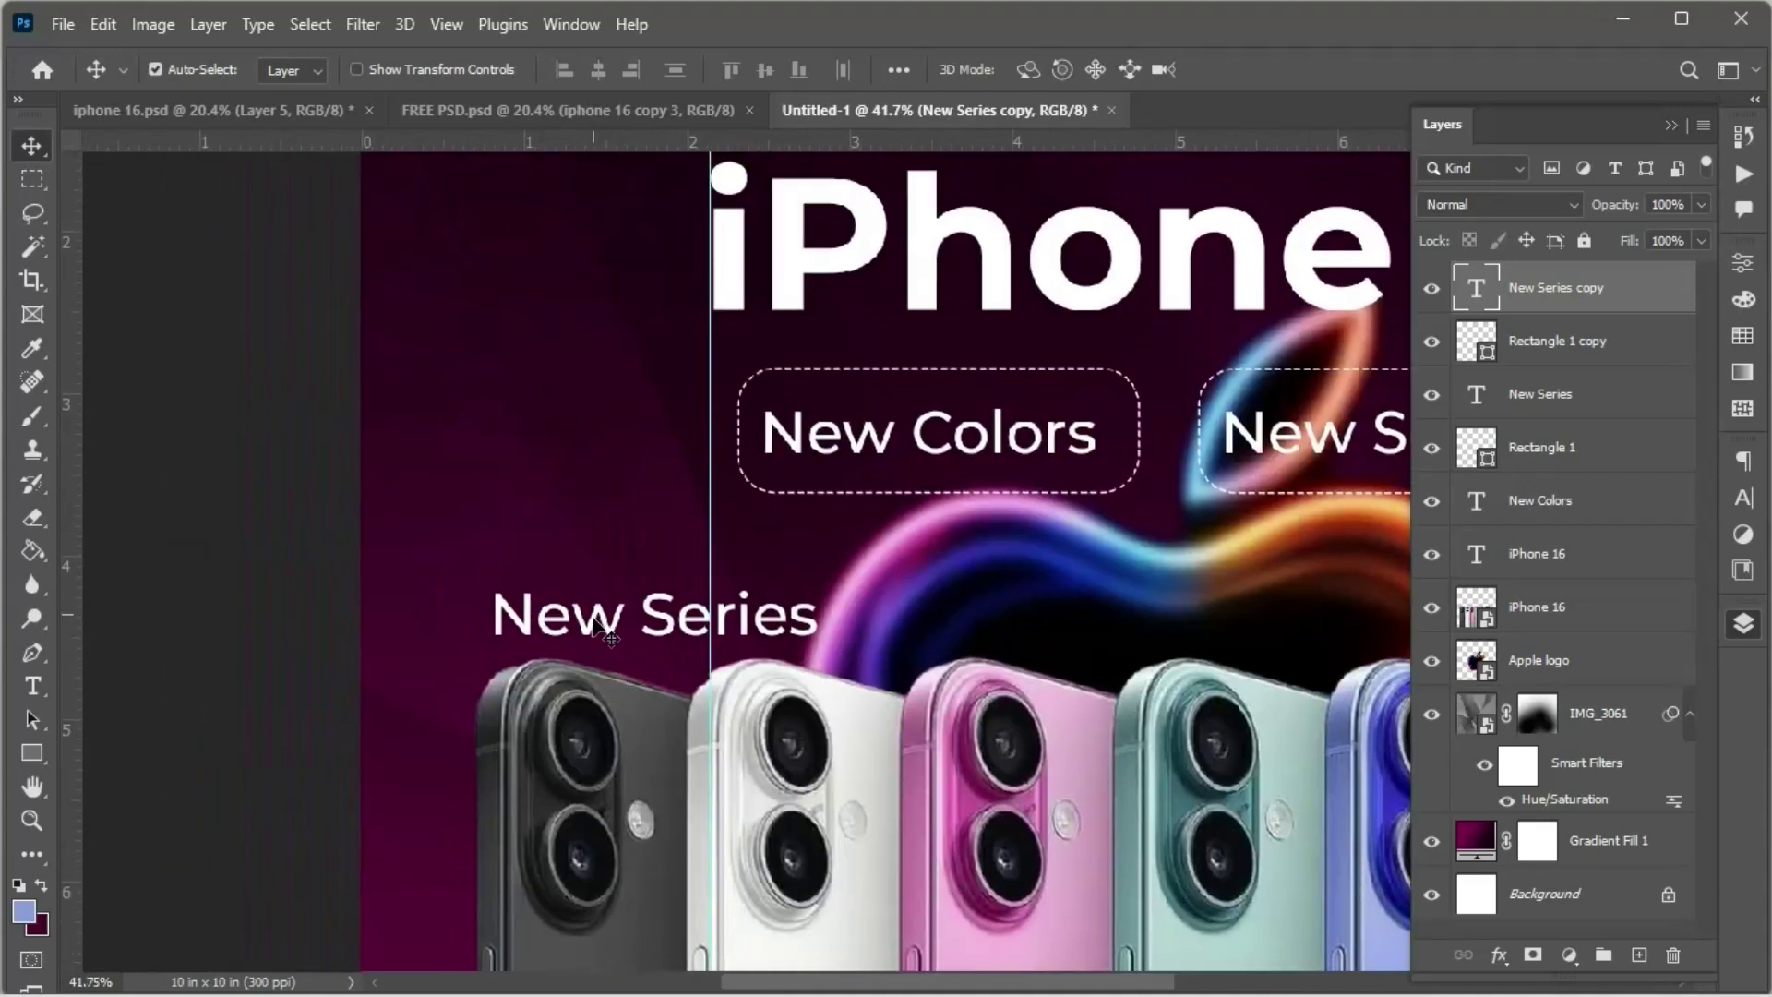
pyautogui.moveTo(594, 625); pyautogui.dragTo(591, 600)
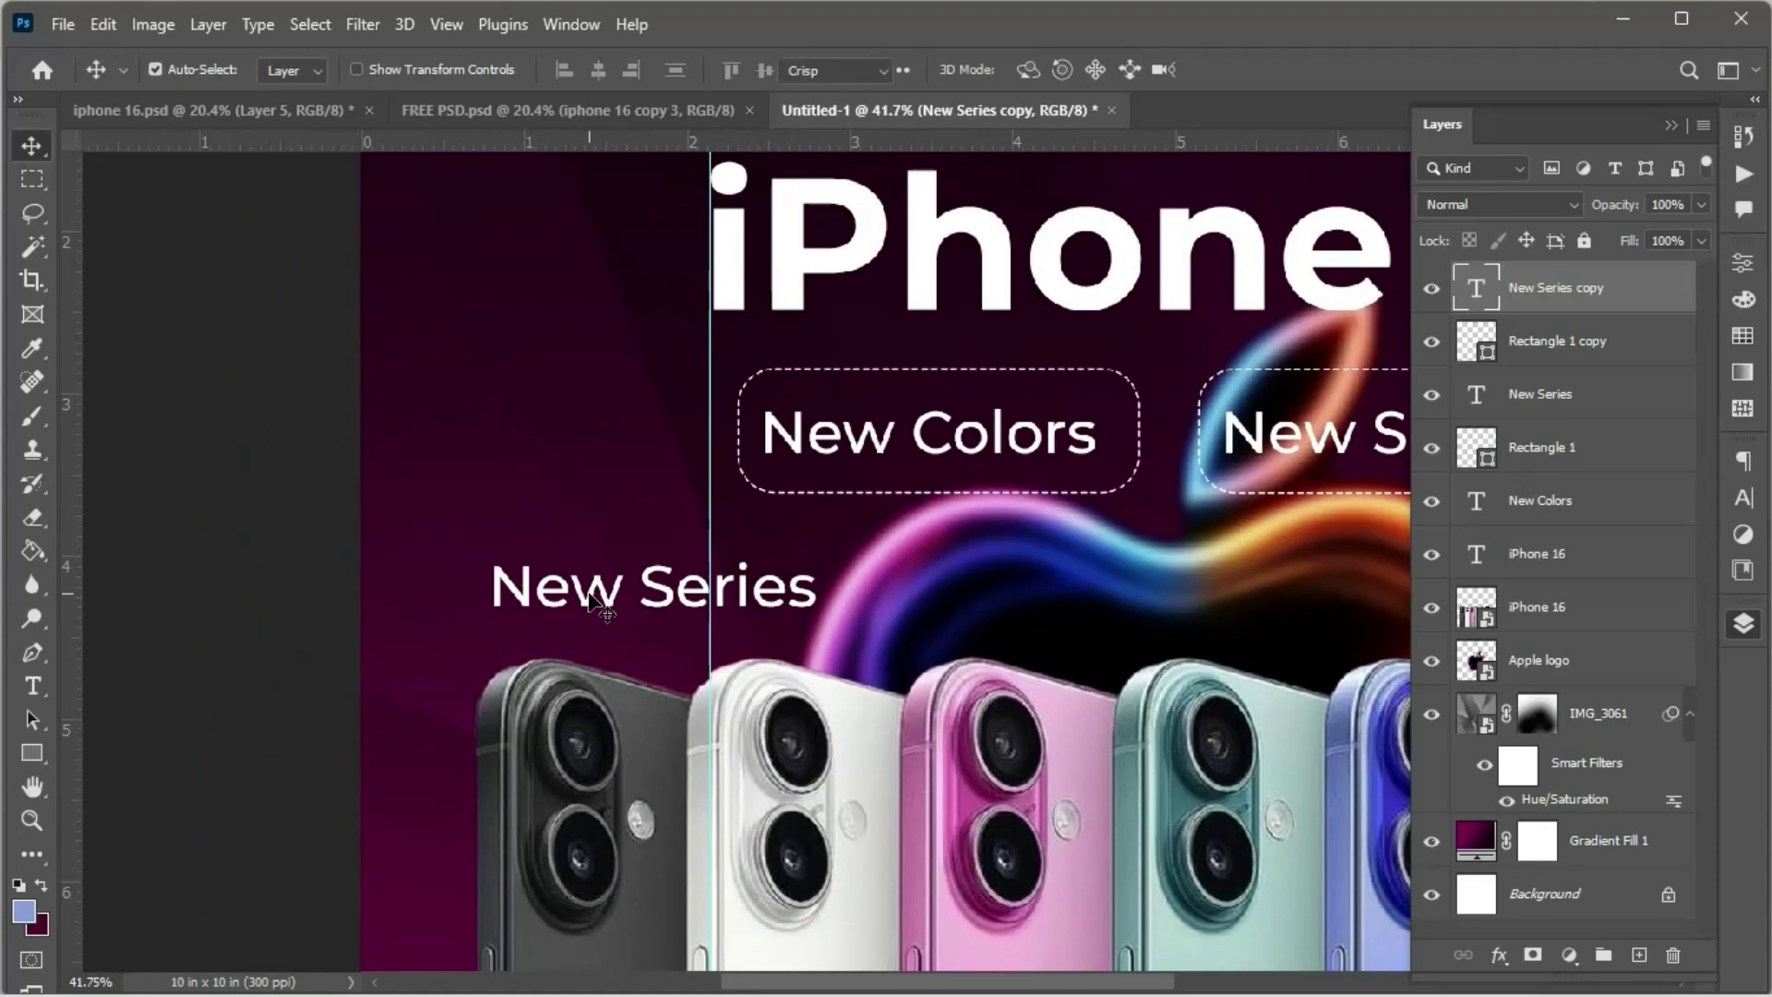
# Step: Change the copied text above the black phone to Black
pyautogui.doubleClick(591, 588)
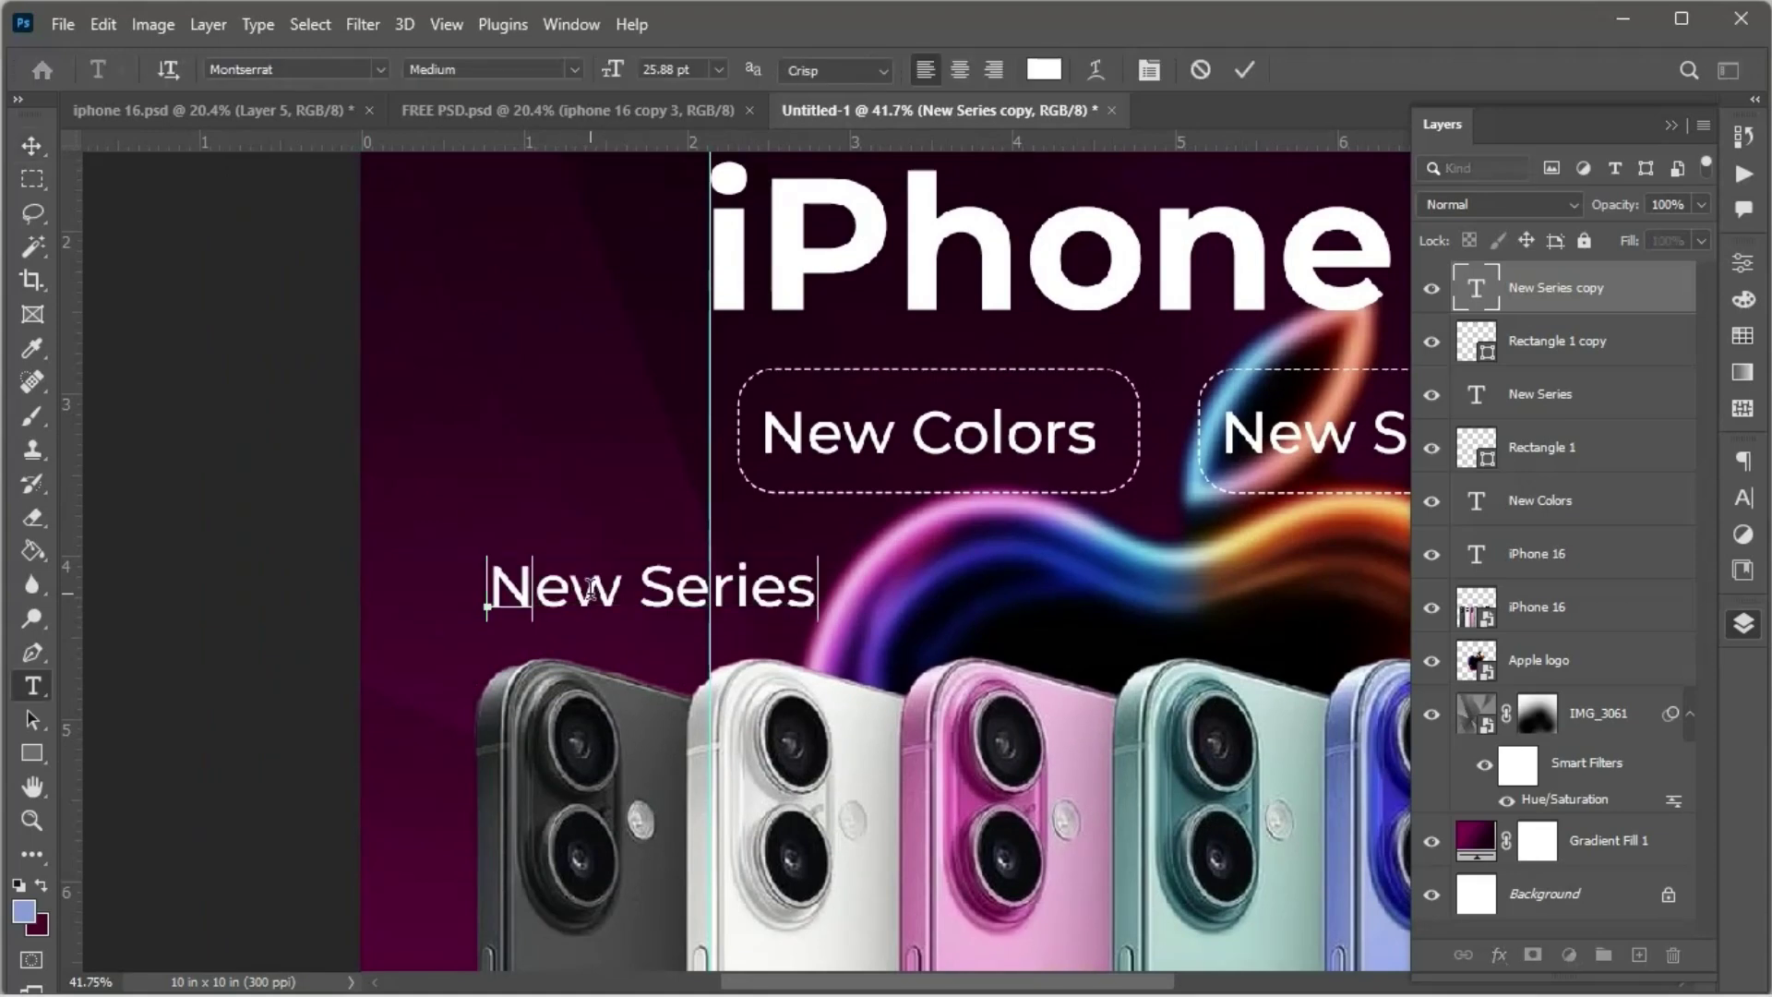
pyautogui.write('Black')
pyautogui.hotkey('ctrl', 'Return')
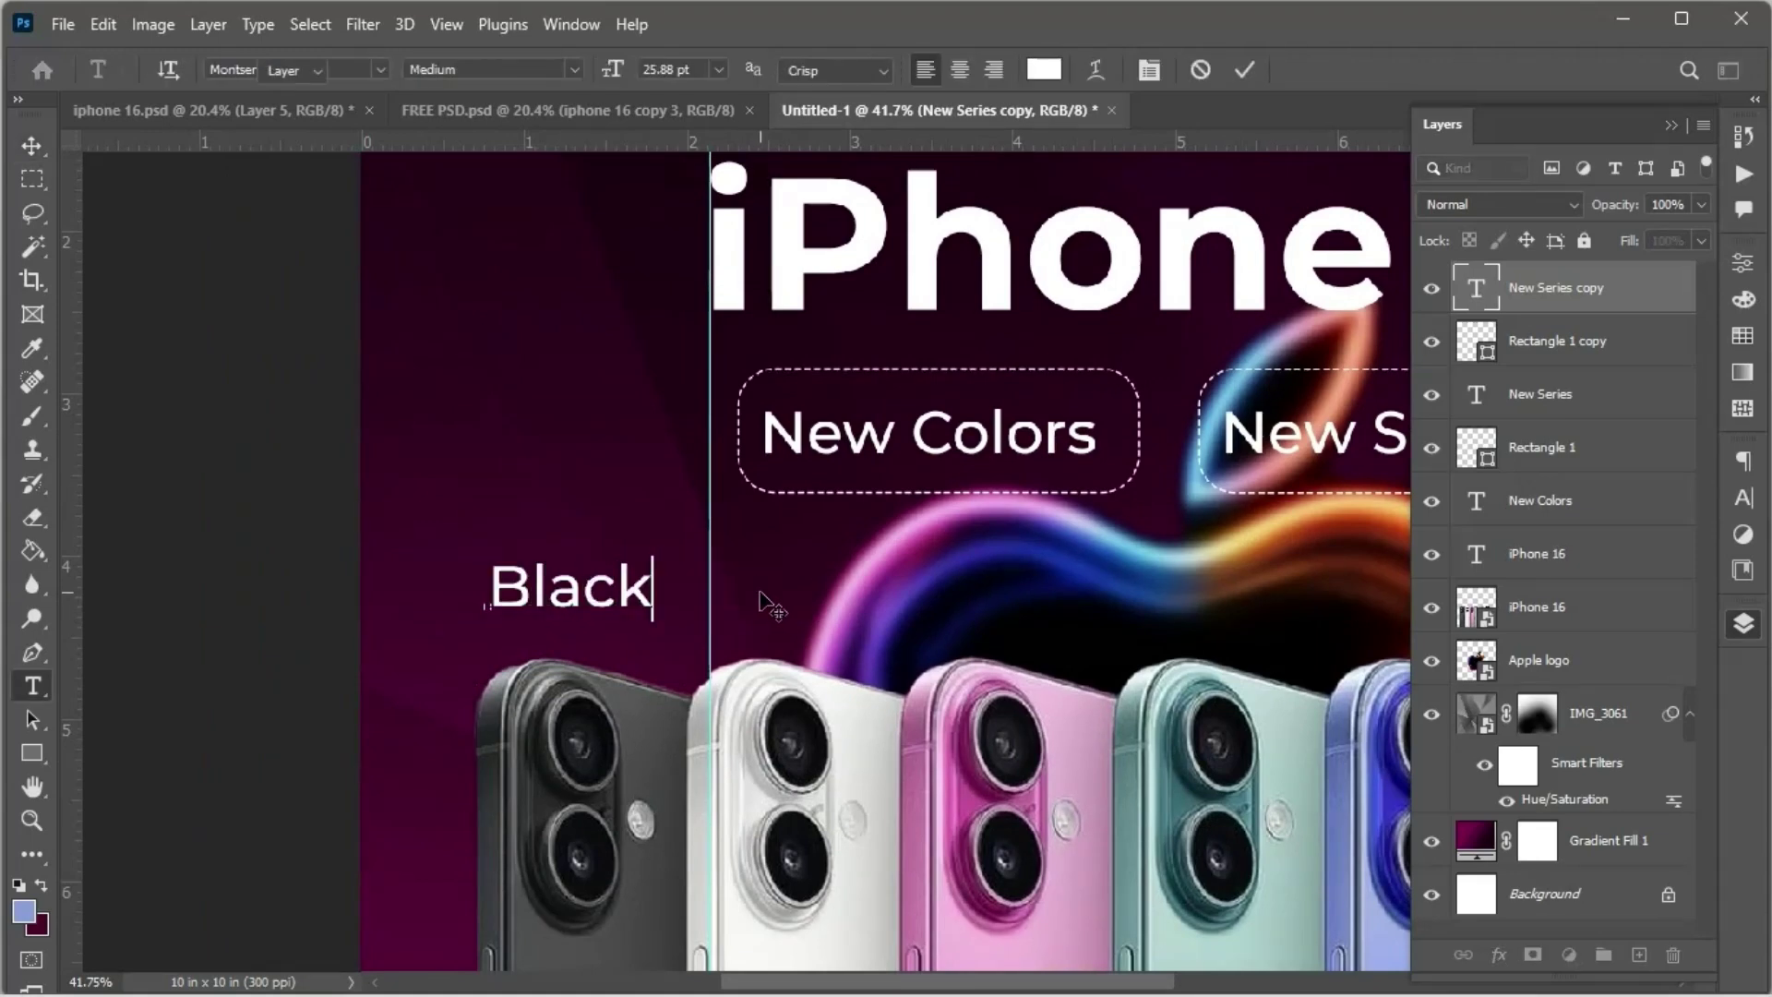
pyautogui.press('v')
pyautogui.hotkey('ctrl', '0')
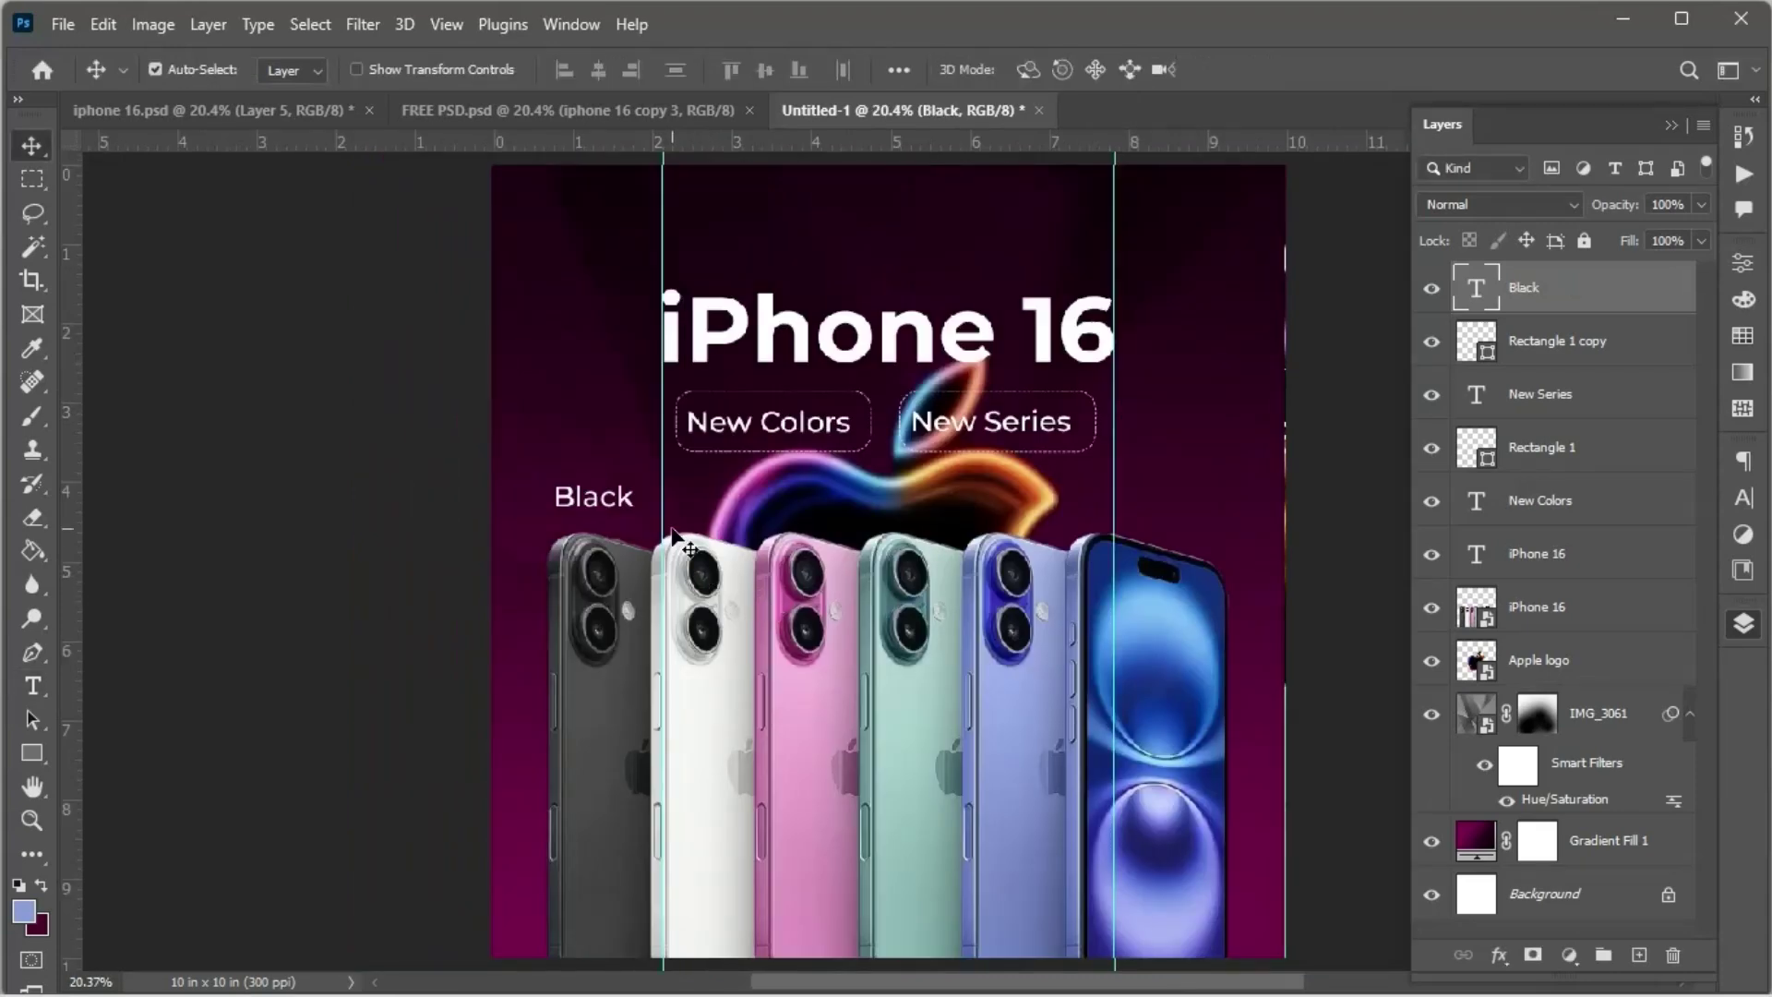
# Step: Nudge the Black label to the right so it sits centred above the black phone
pyautogui.hotkey('shift', 'Right')
pyautogui.hotkey('shift', 'Right')
pyautogui.hotkey('shift', 'Right')
pyautogui.hotkey('shift', 'Right')
pyautogui.hotkey('shift', 'Right')
pyautogui.hotkey('shift', 'Right')
# Step: Duplicate the Black label four times and place the copies in a row above the white, pink, teal and blue phones
pyautogui.scroll(1, 688, 655)
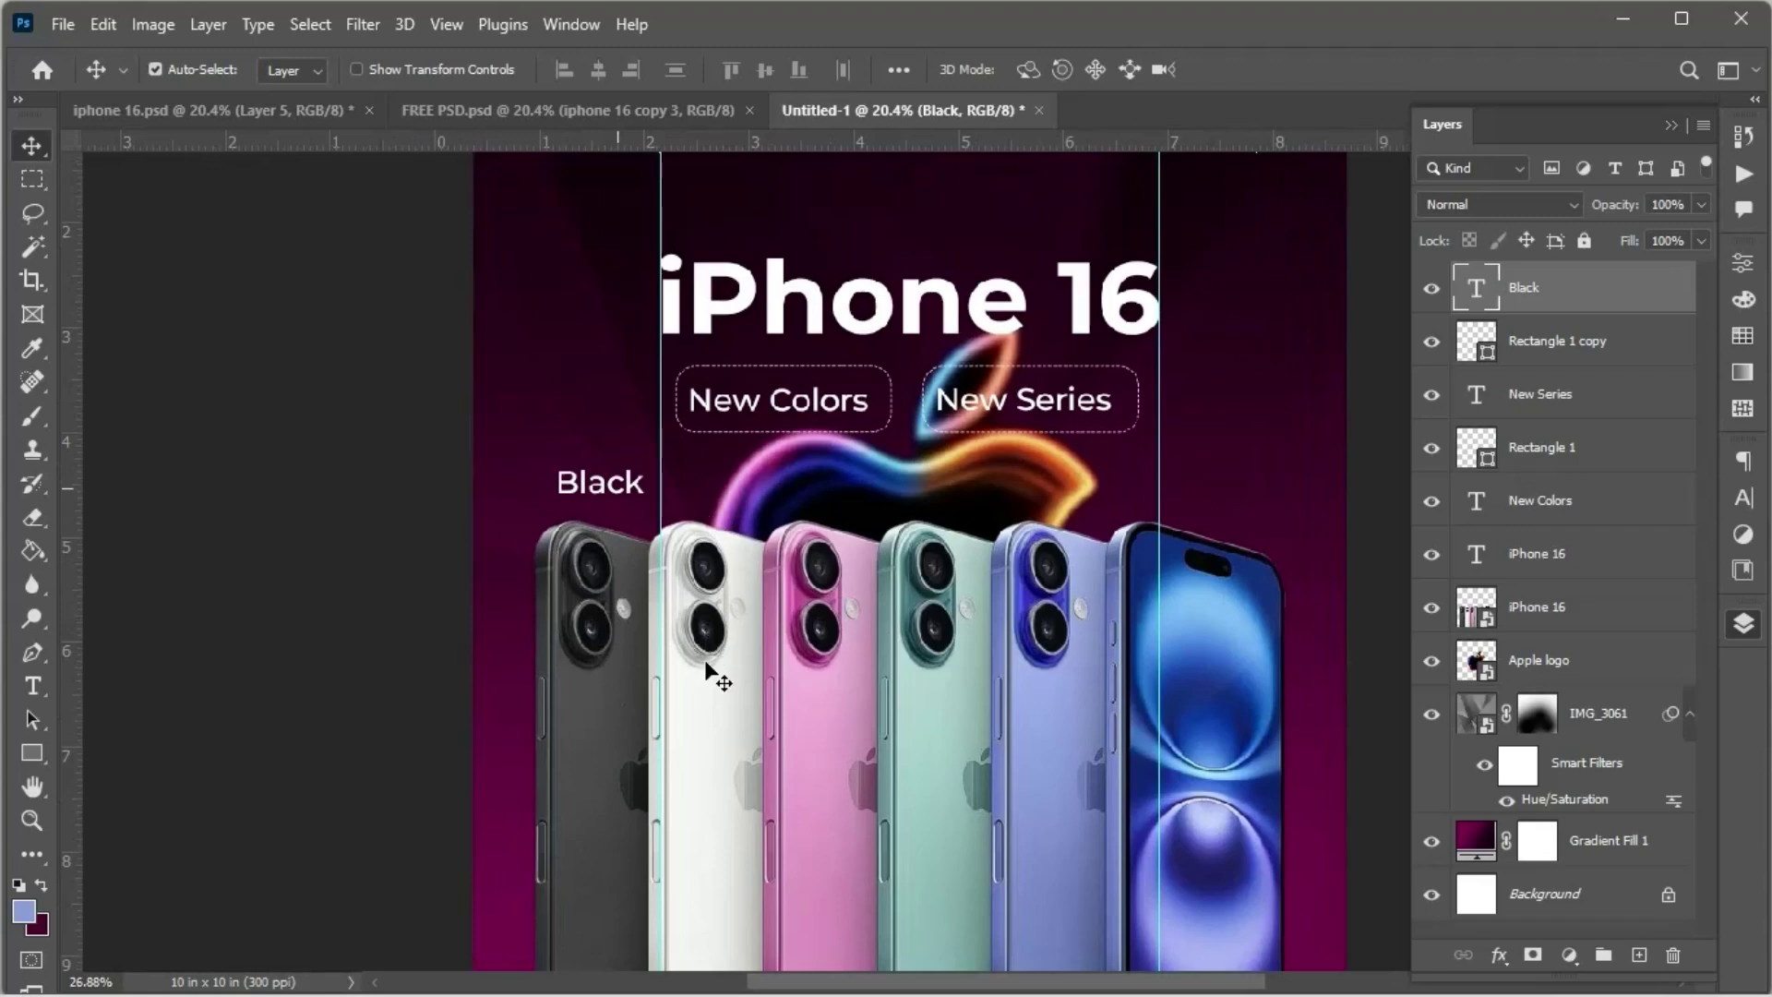
pyautogui.scroll(1, 715, 660)
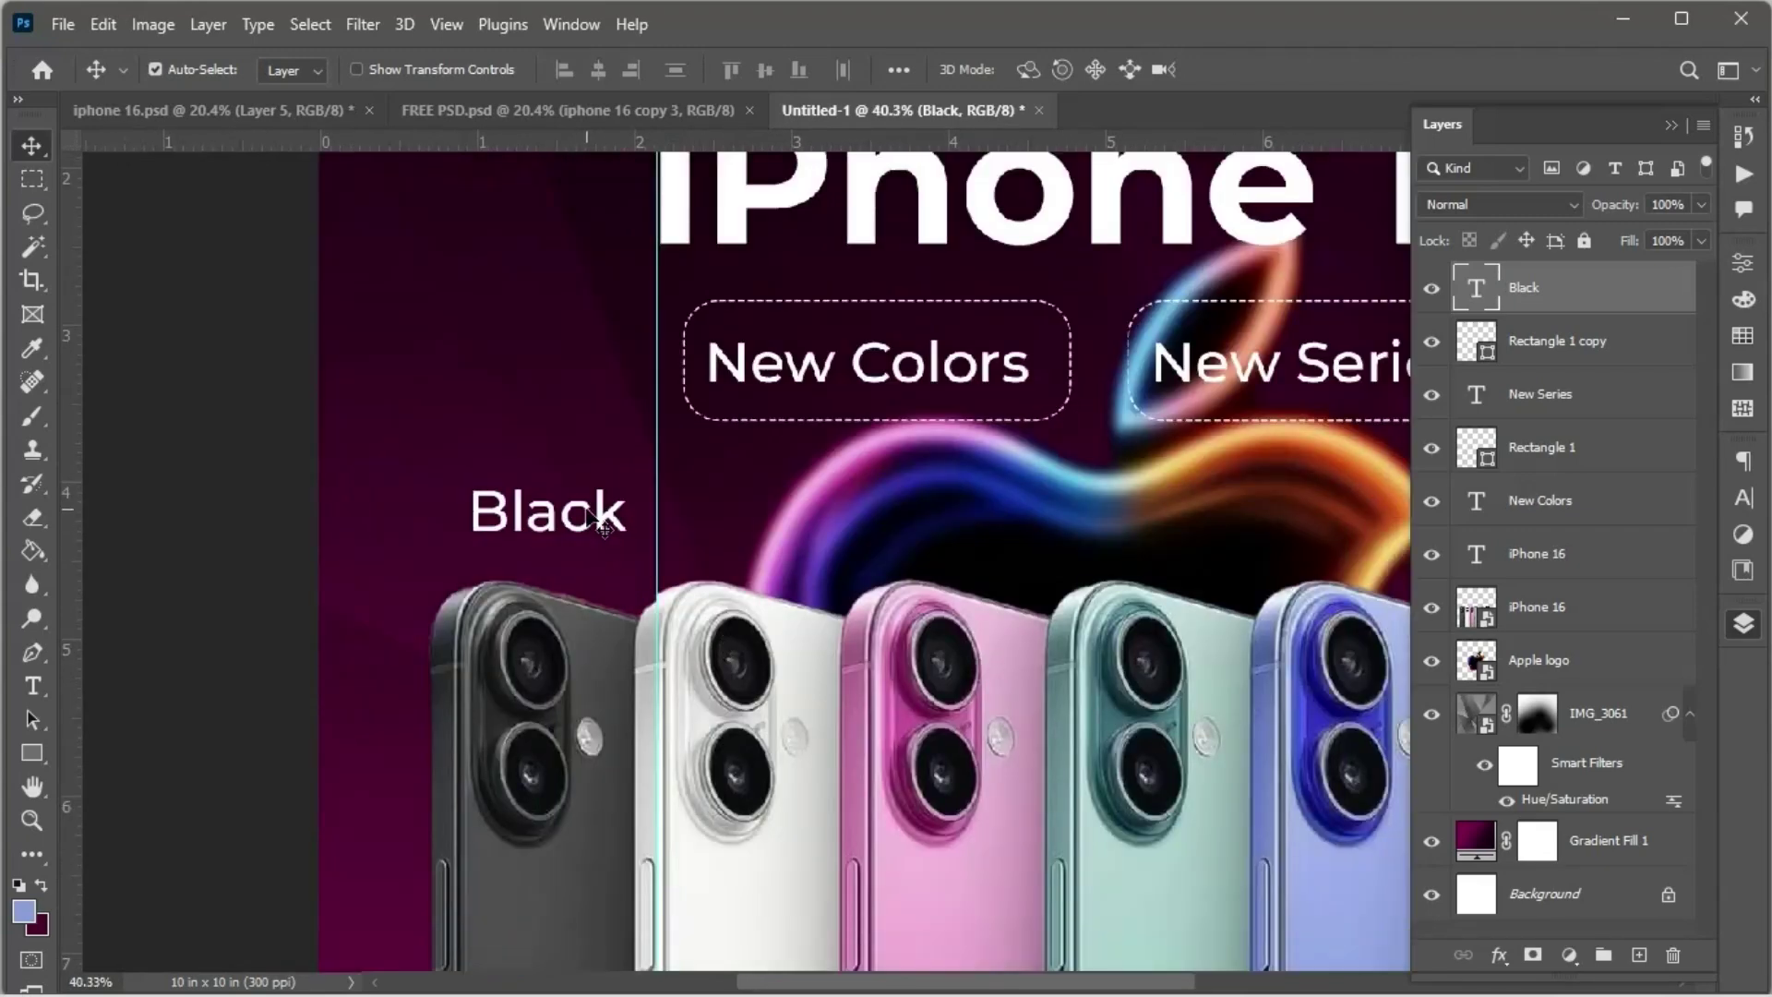
pyautogui.scroll(-2, 673, 594)
pyautogui.scroll(2, 683, 604)
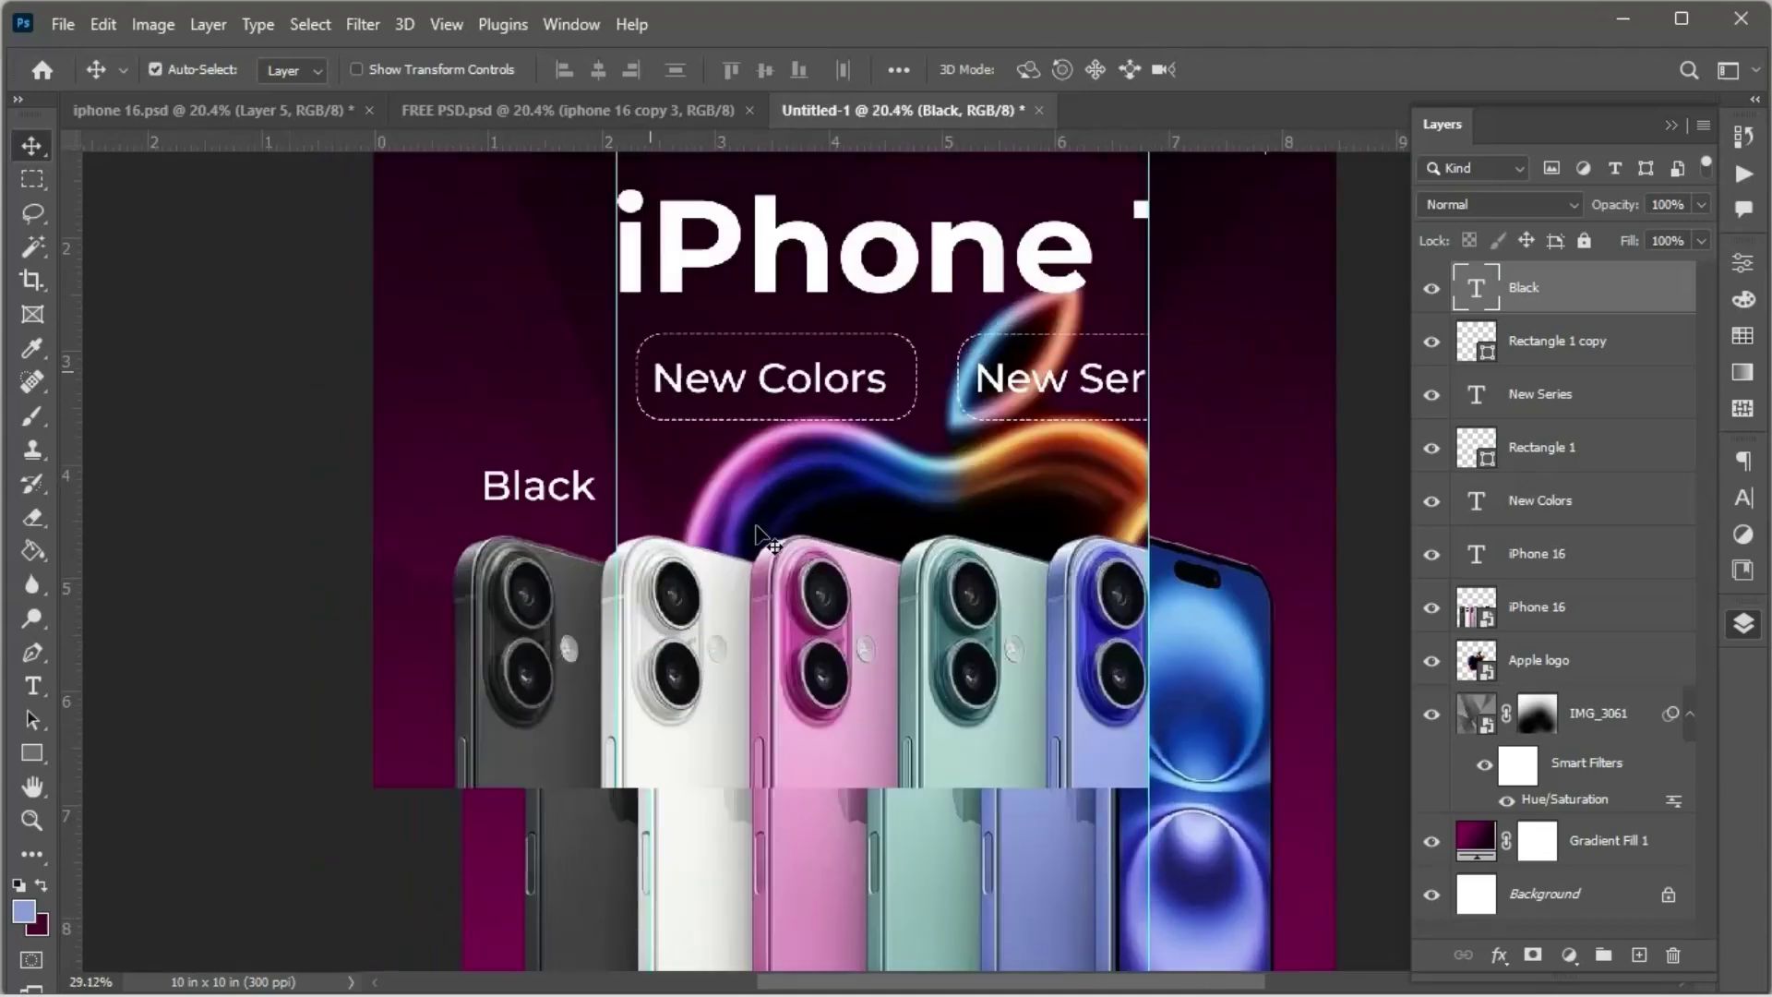
pyautogui.moveTo(683, 605); pyautogui.dragTo(617, 647)
pyautogui.moveTo(473, 541); pyautogui.dragTo(650, 540)
pyautogui.moveTo(895, 649); pyautogui.dragTo(675, 640)
pyautogui.moveTo(420, 527); pyautogui.dragTo(1028, 545)
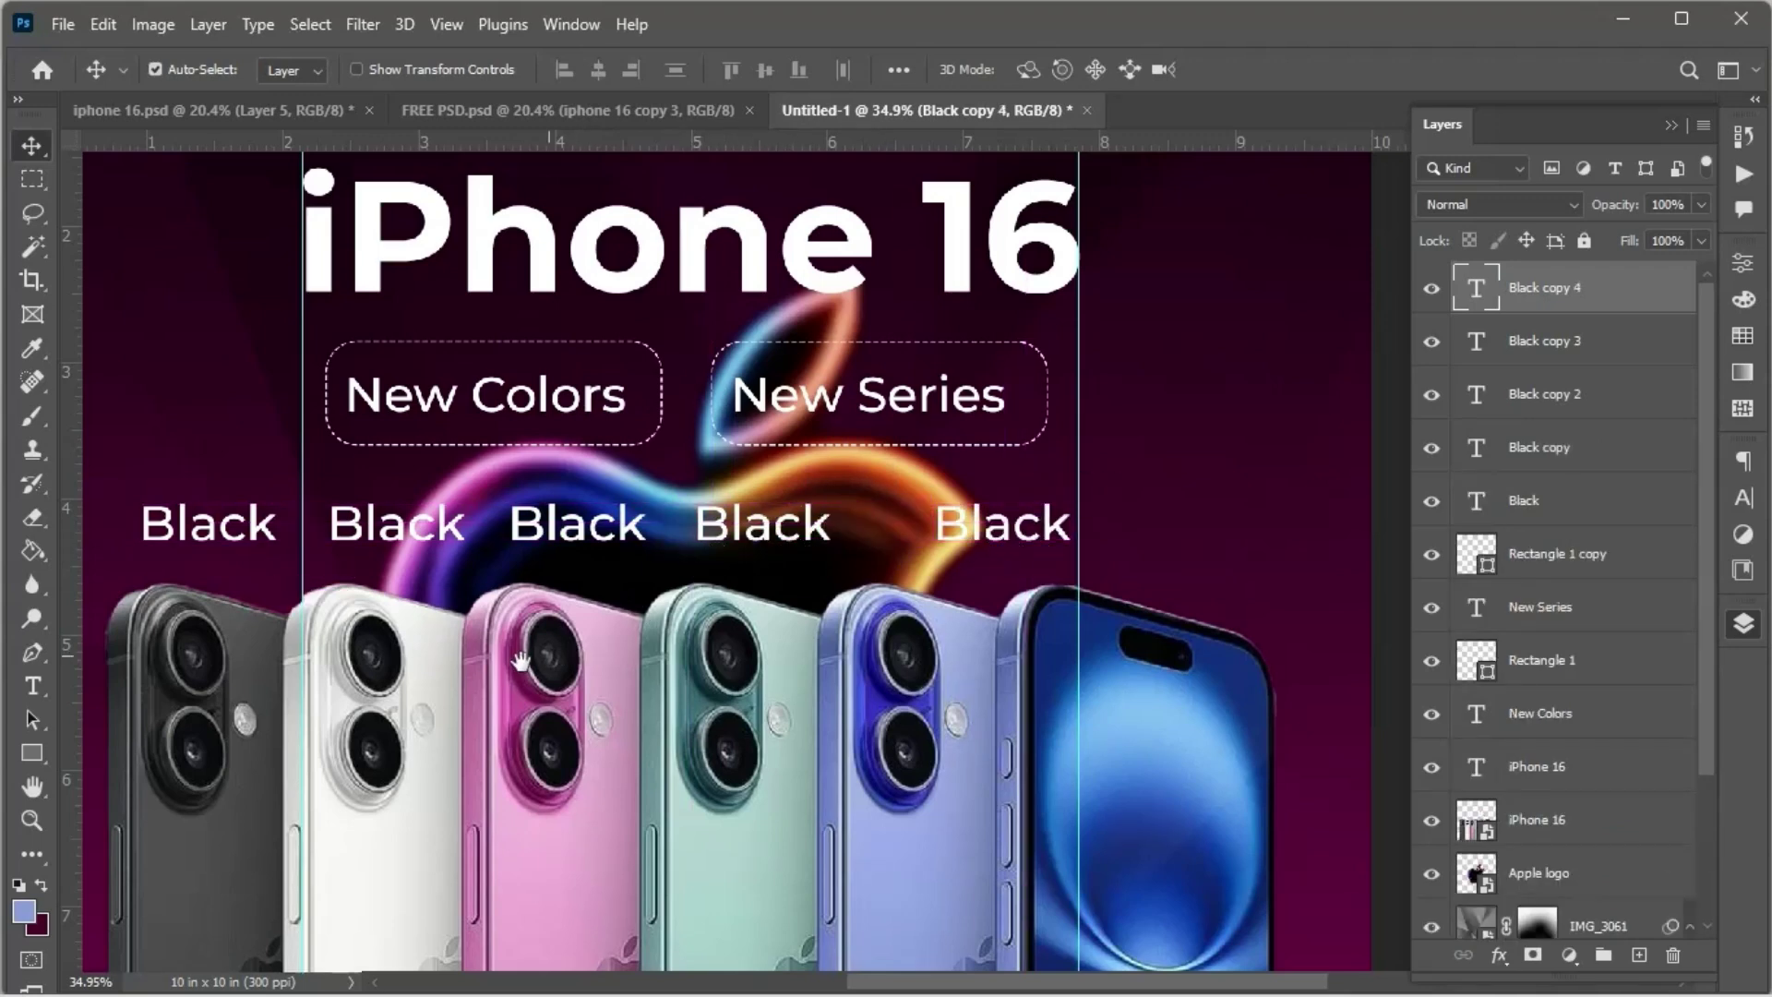
# Step: Change the label above the white phone to White
pyautogui.moveTo(522, 660); pyautogui.dragTo(694, 626)
pyautogui.click(595, 500)
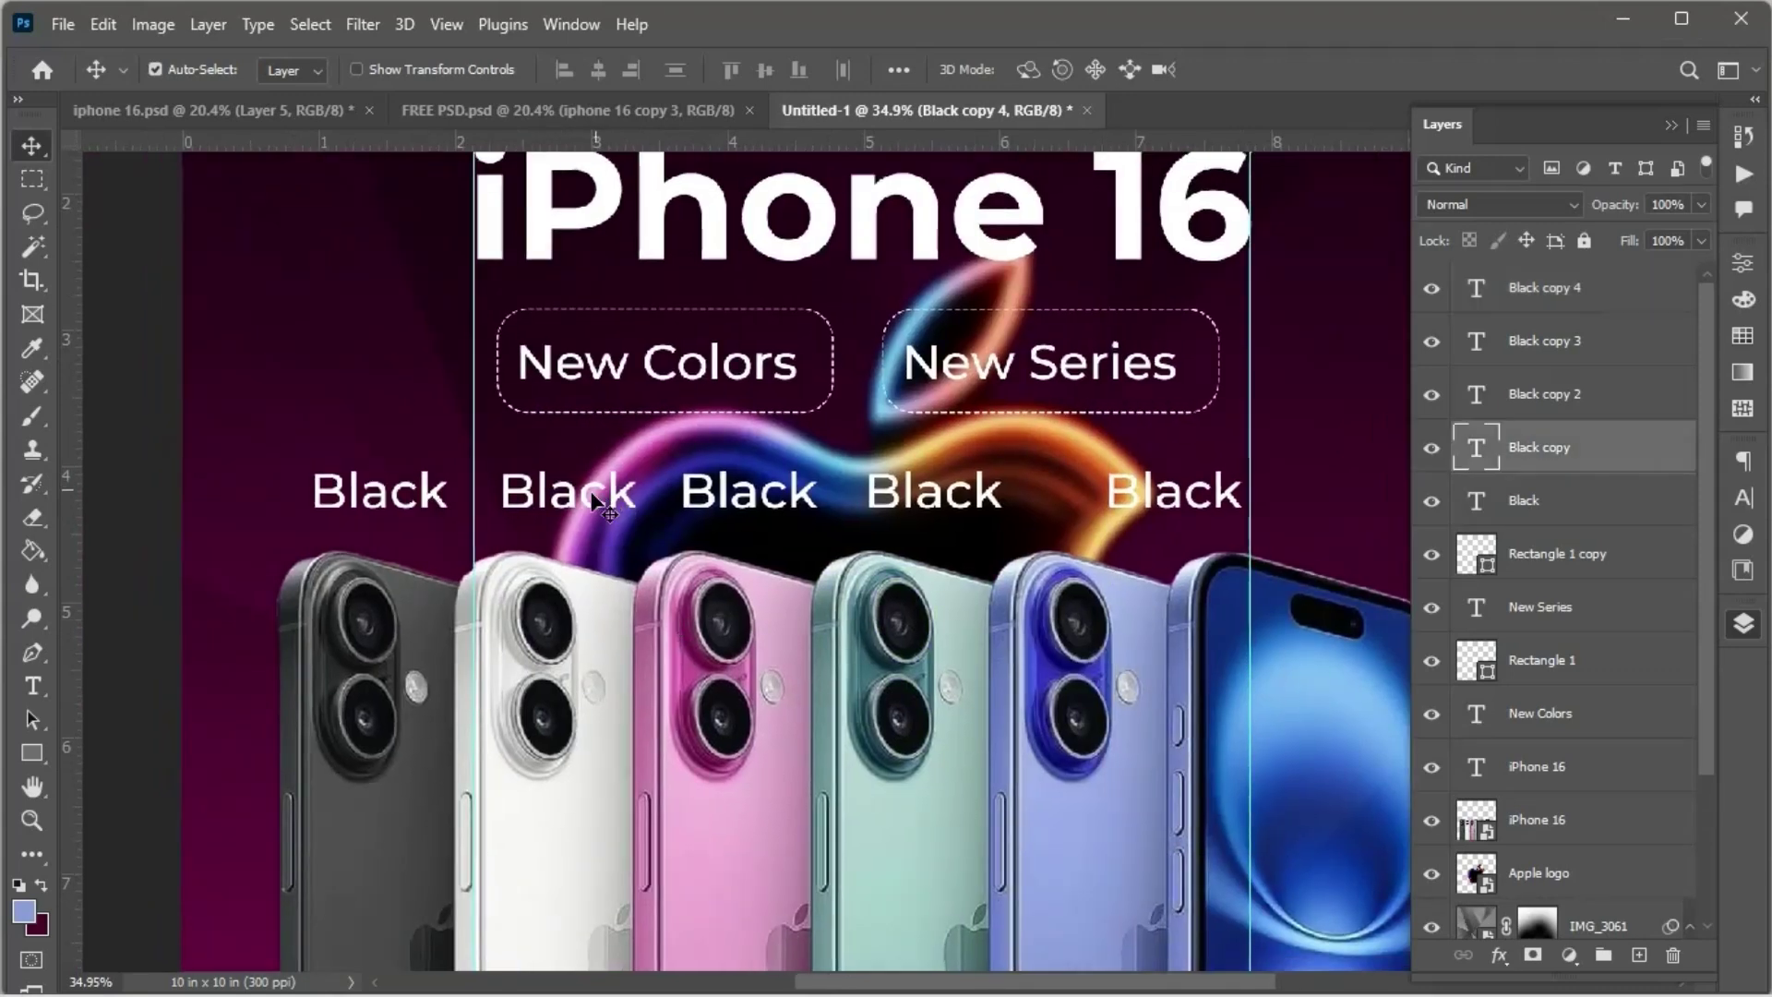
pyautogui.doubleClick(592, 497)
pyautogui.click(577, 489)
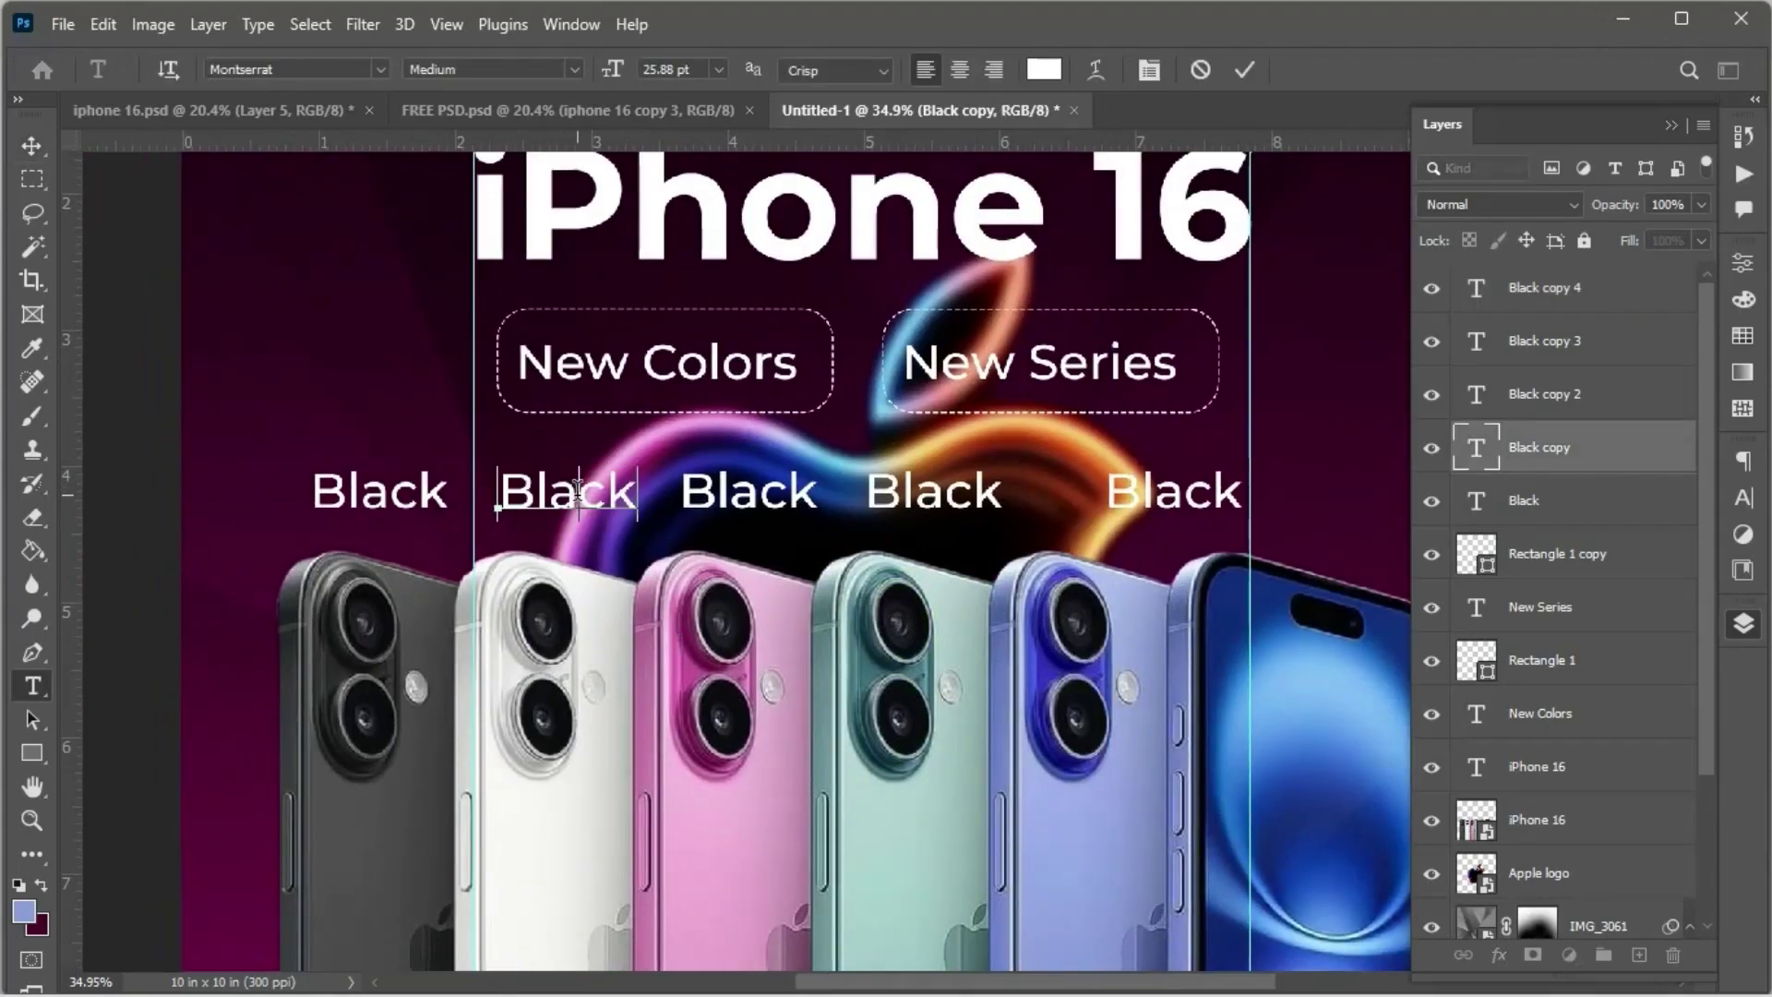
pyautogui.write('Wg')
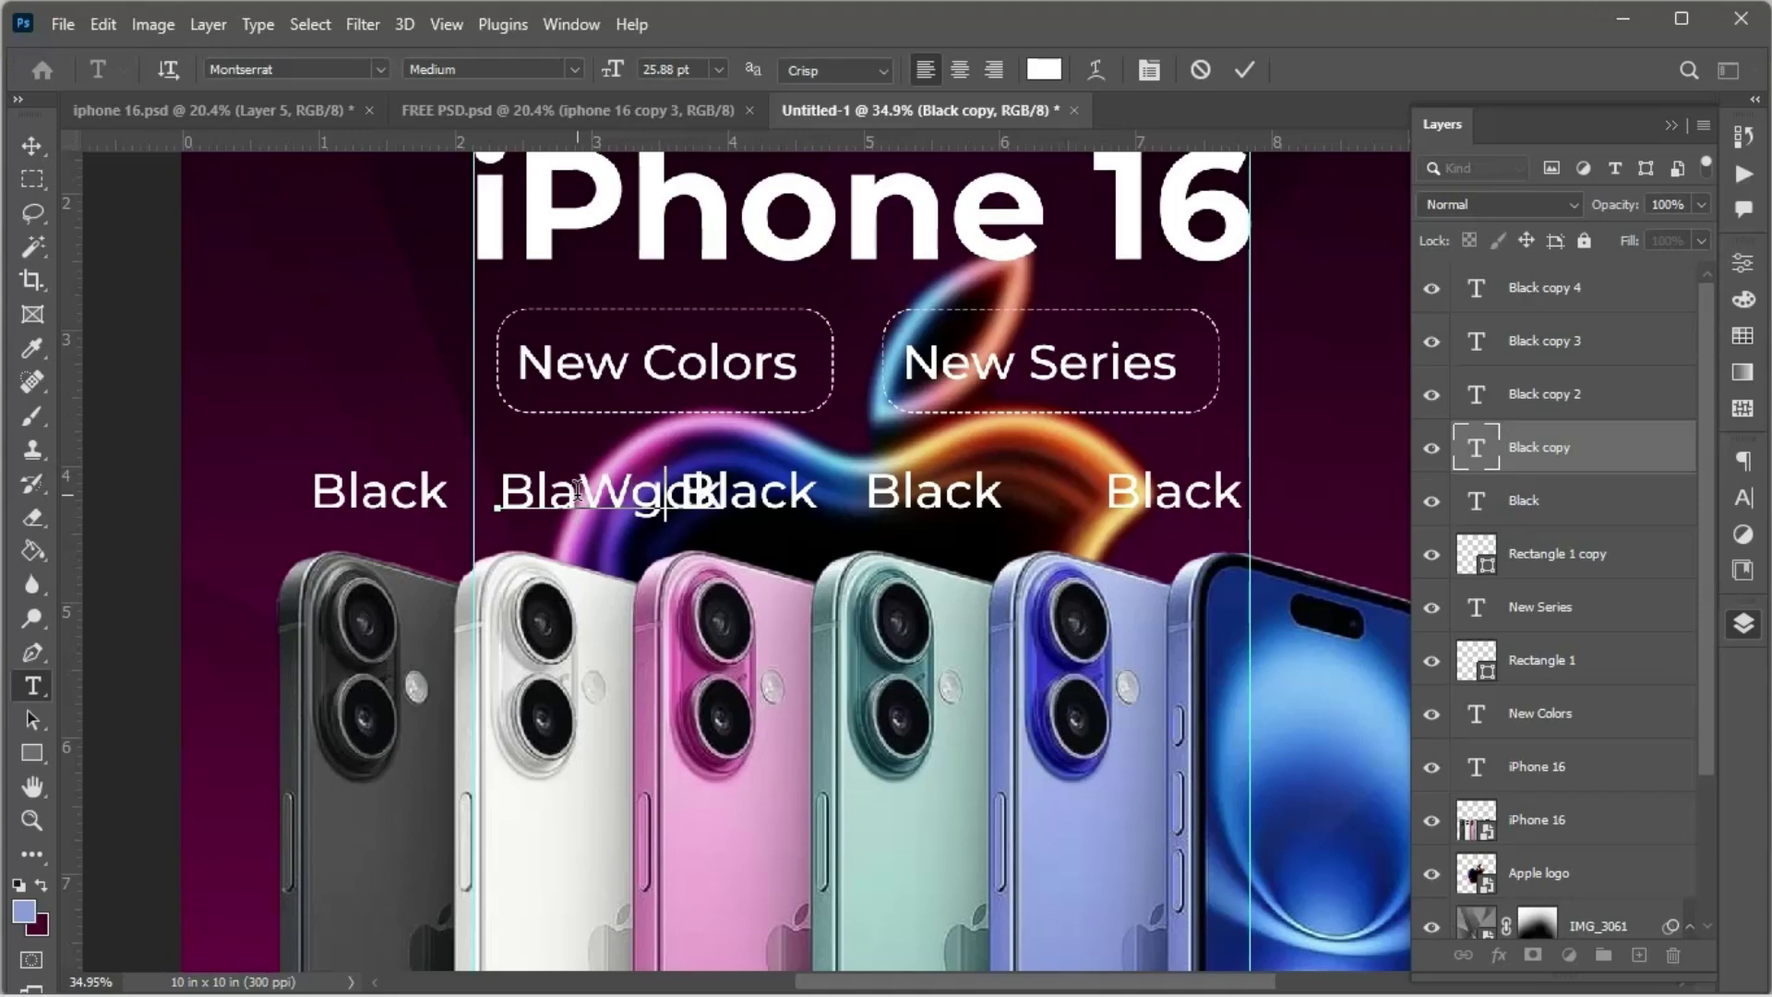
pyautogui.press('BackSpace')
pyautogui.write('i')
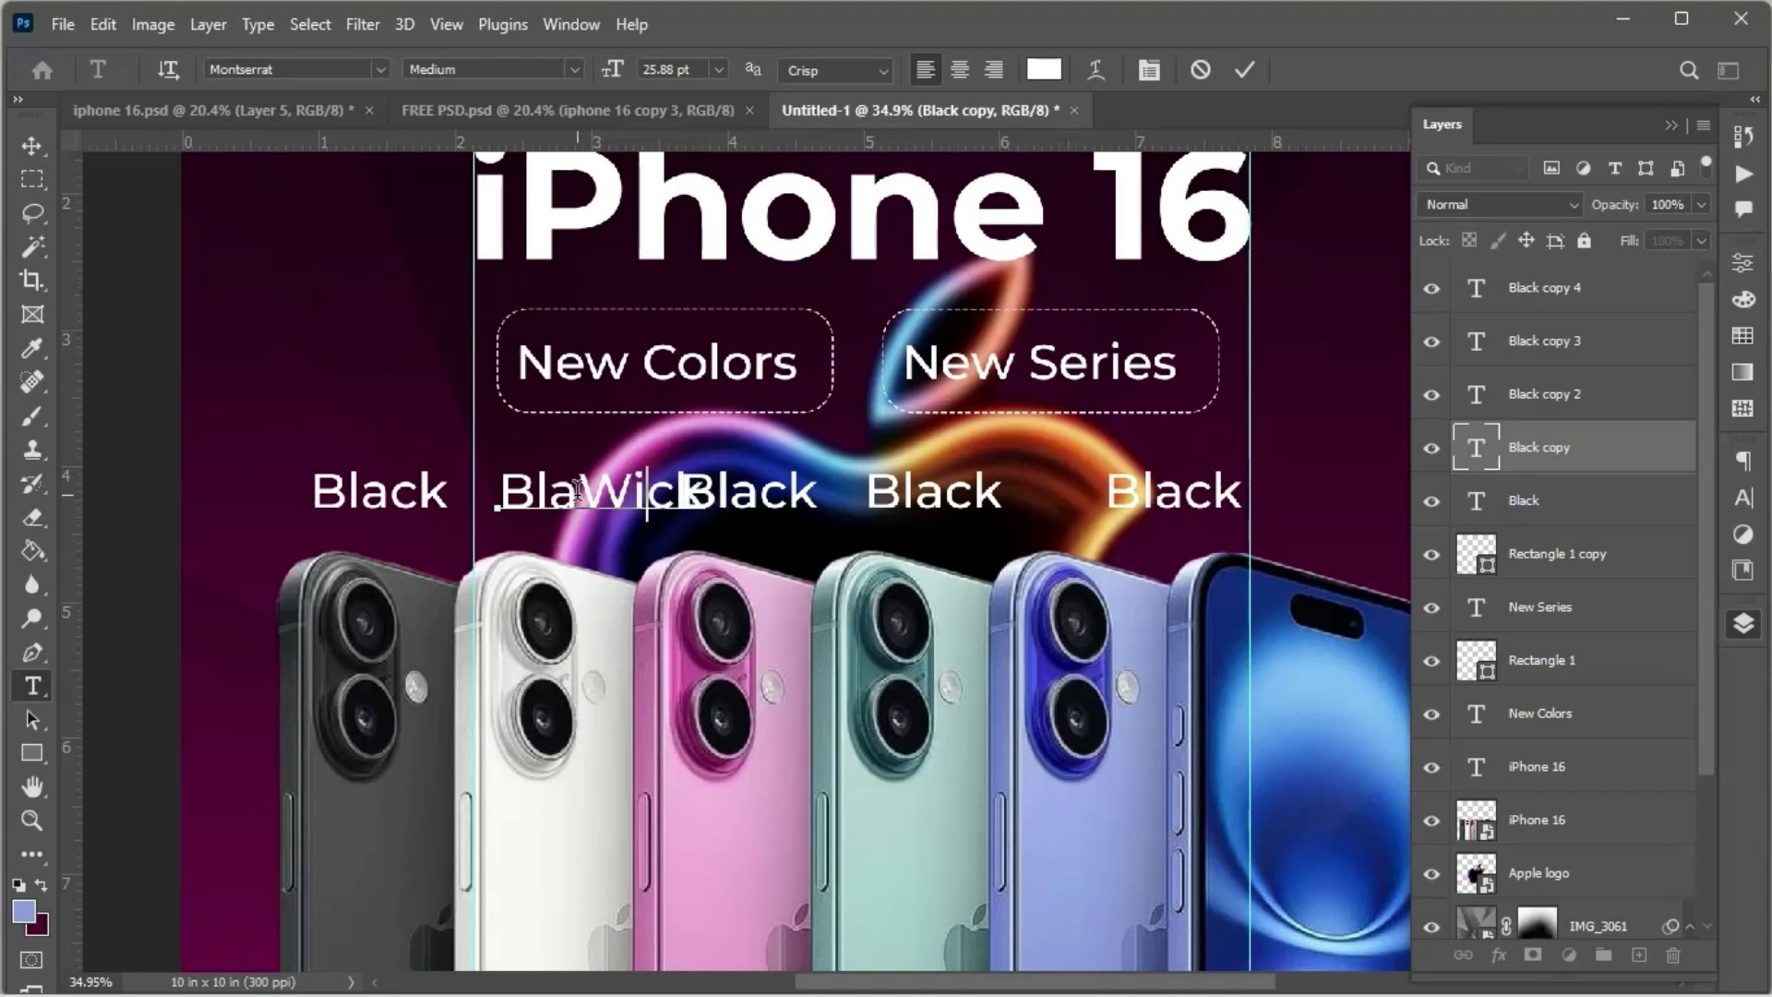
pyautogui.hotkey('ctrl', 'a')
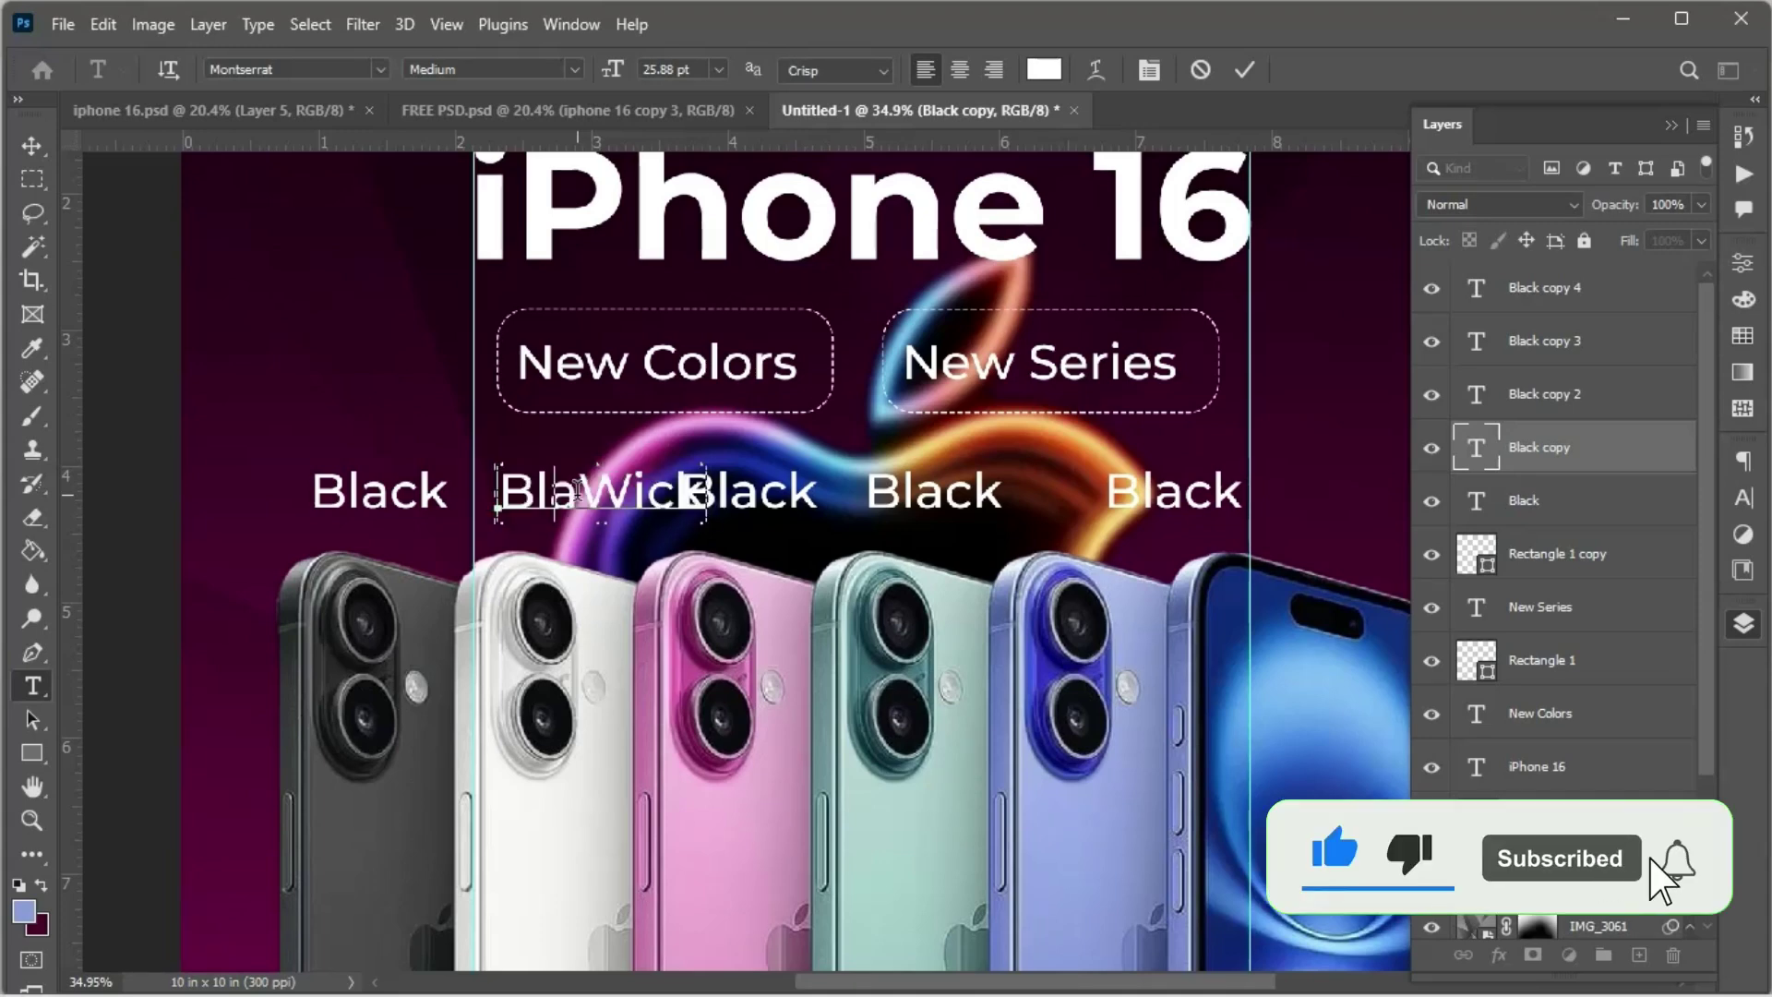
pyautogui.write('White')
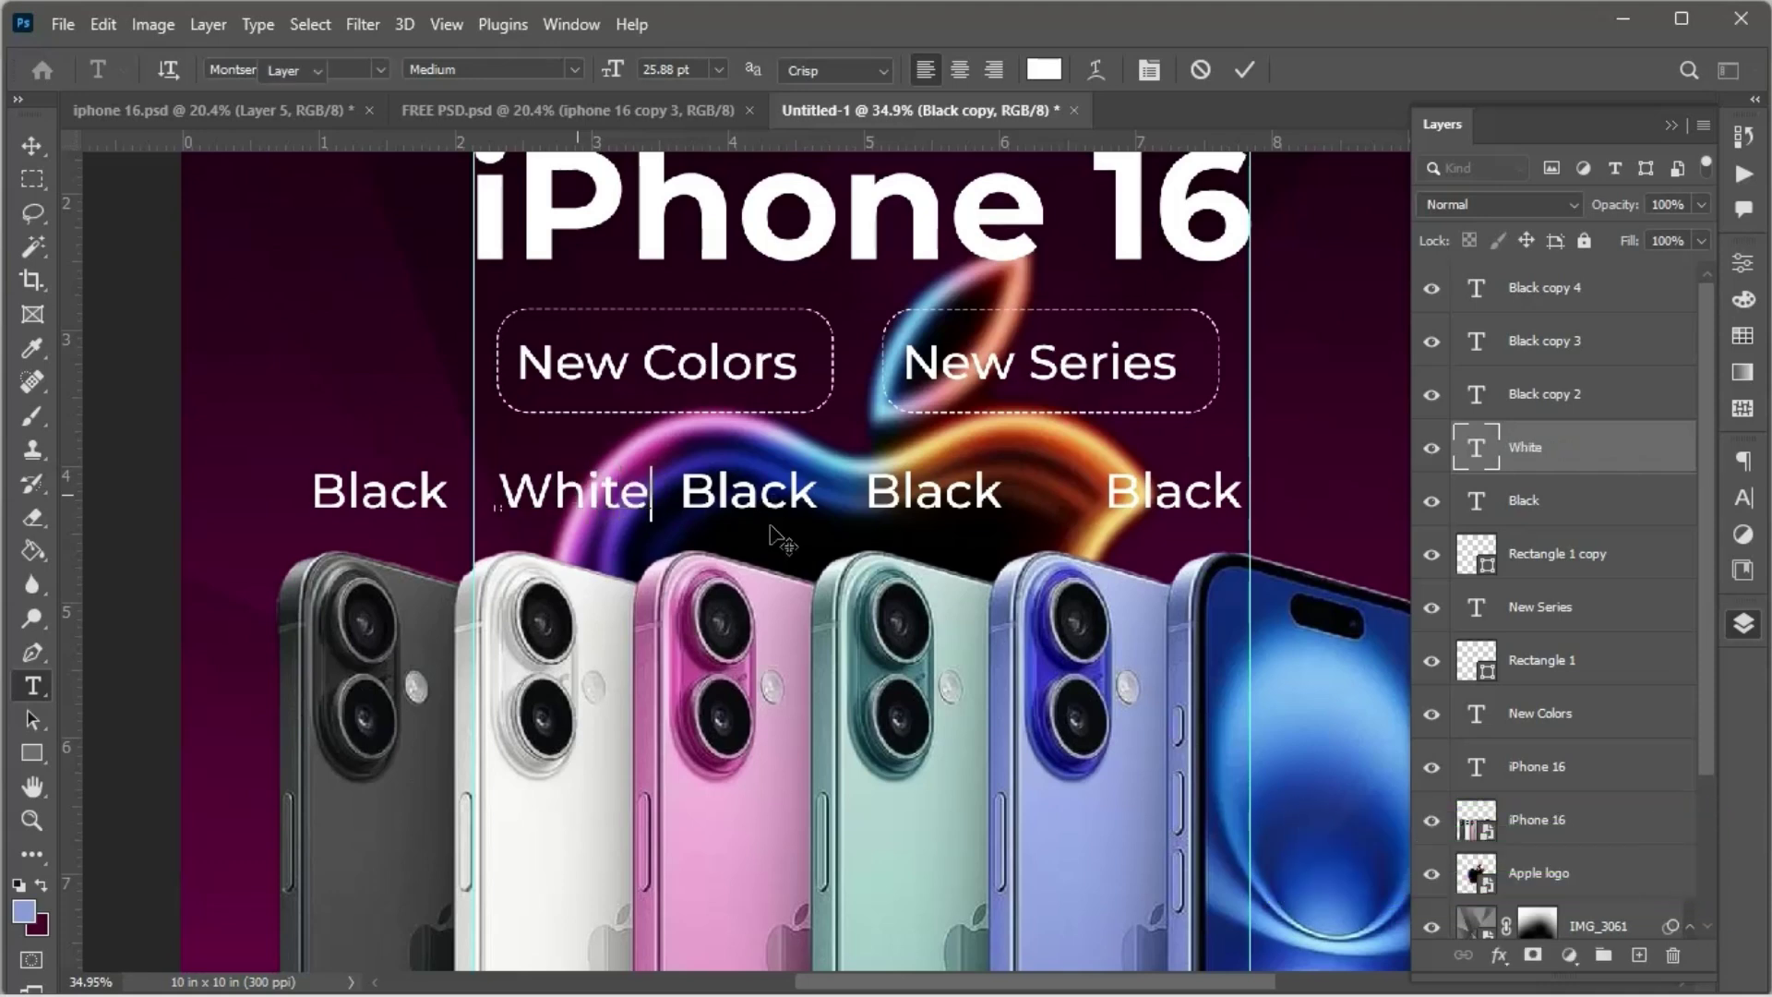
pyautogui.hotkey('ctrl', 'Return')
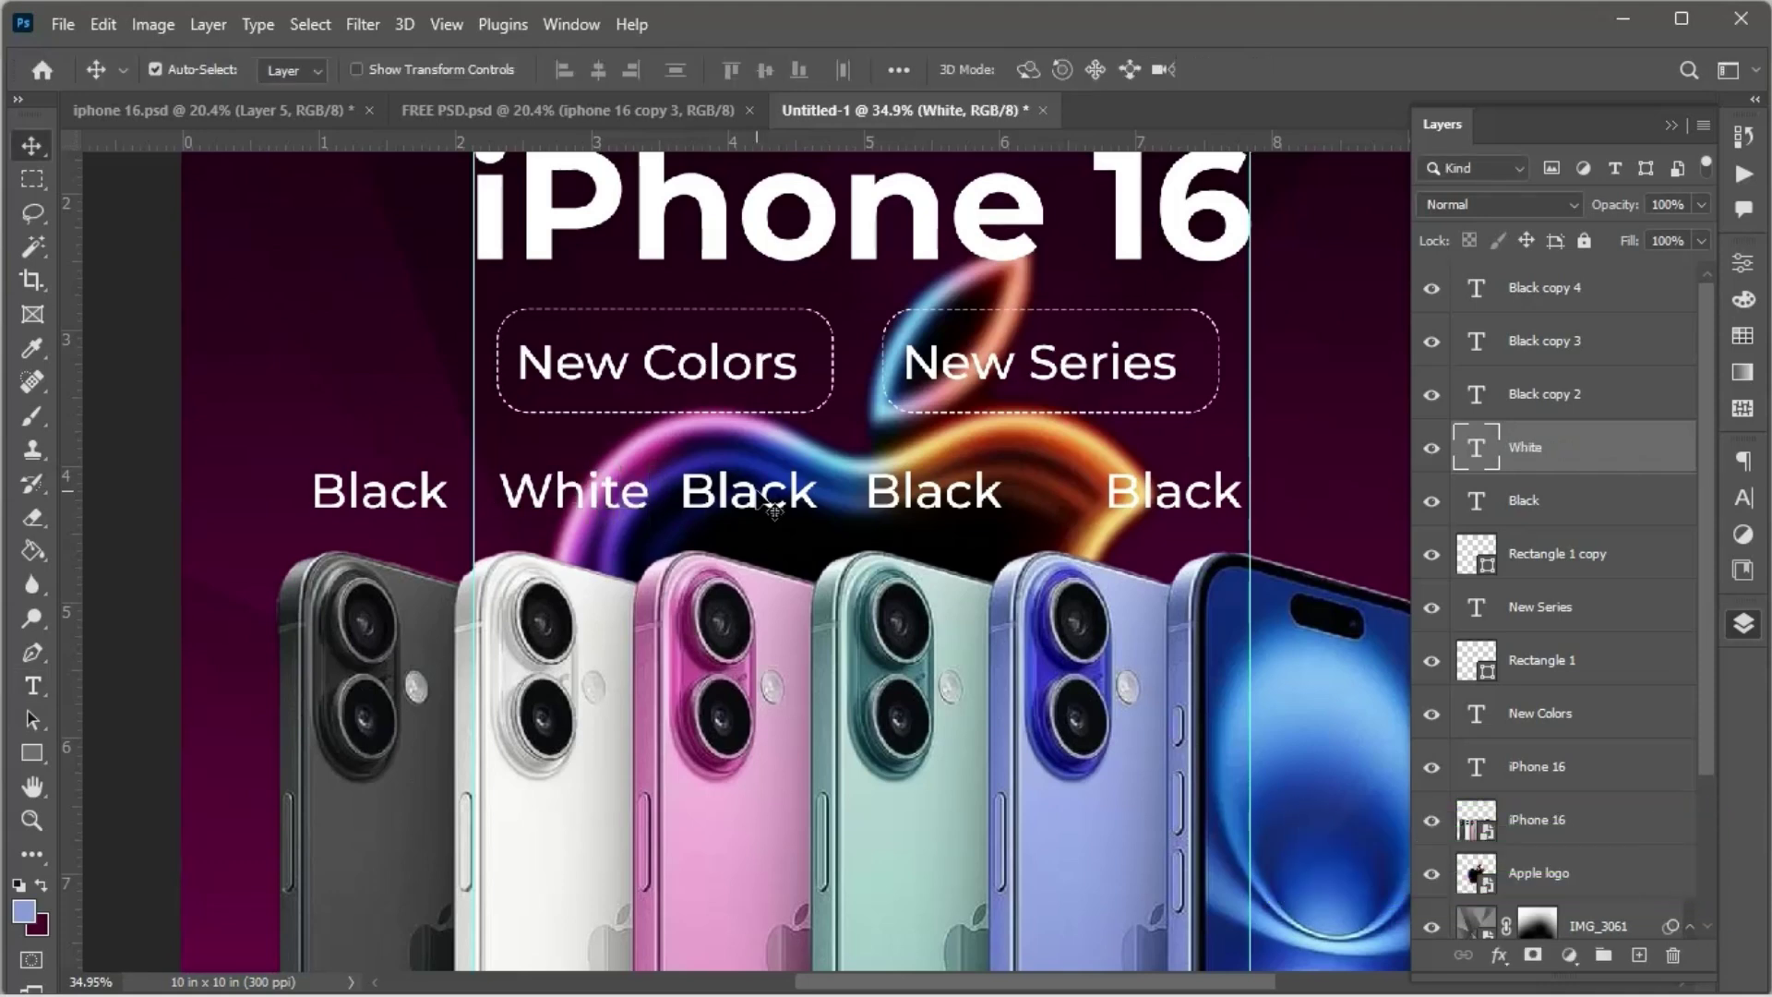
# Step: Change the label above the pink phone to Pink
pyautogui.keyDown('ctrl'); pyautogui.click(756, 492); pyautogui.keyUp('ctrl')
pyautogui.doubleClick(755, 492)
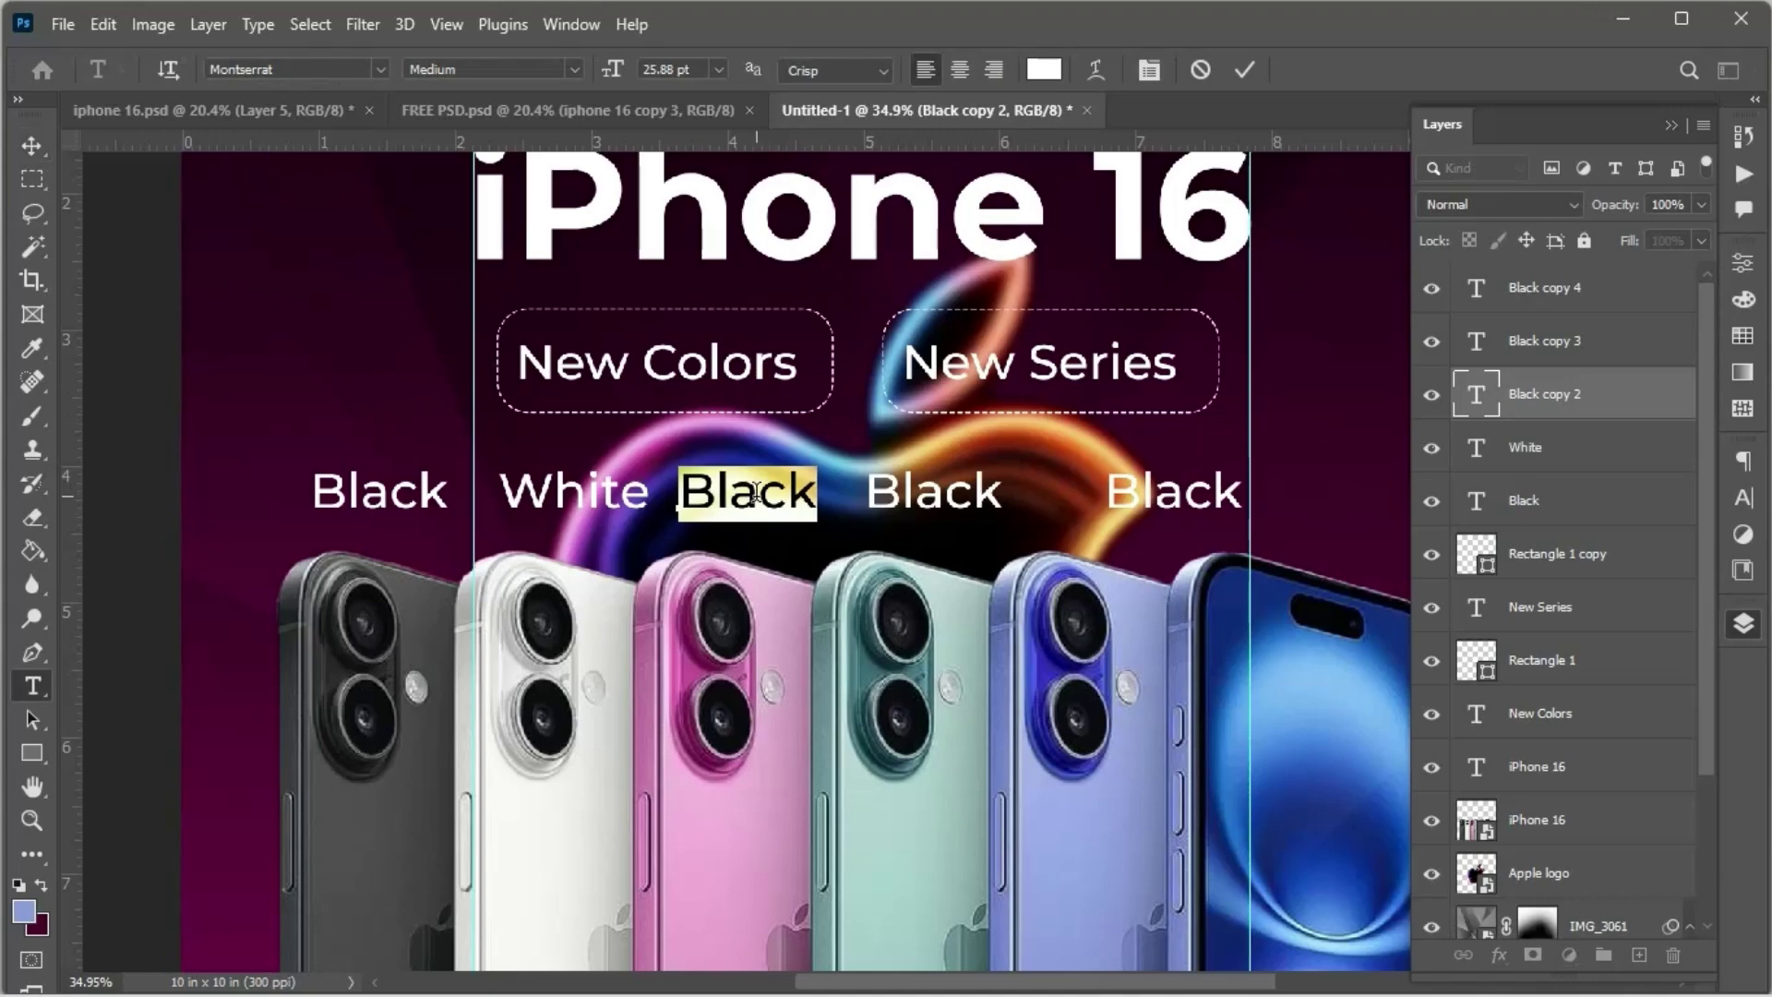
pyautogui.write('Pi')
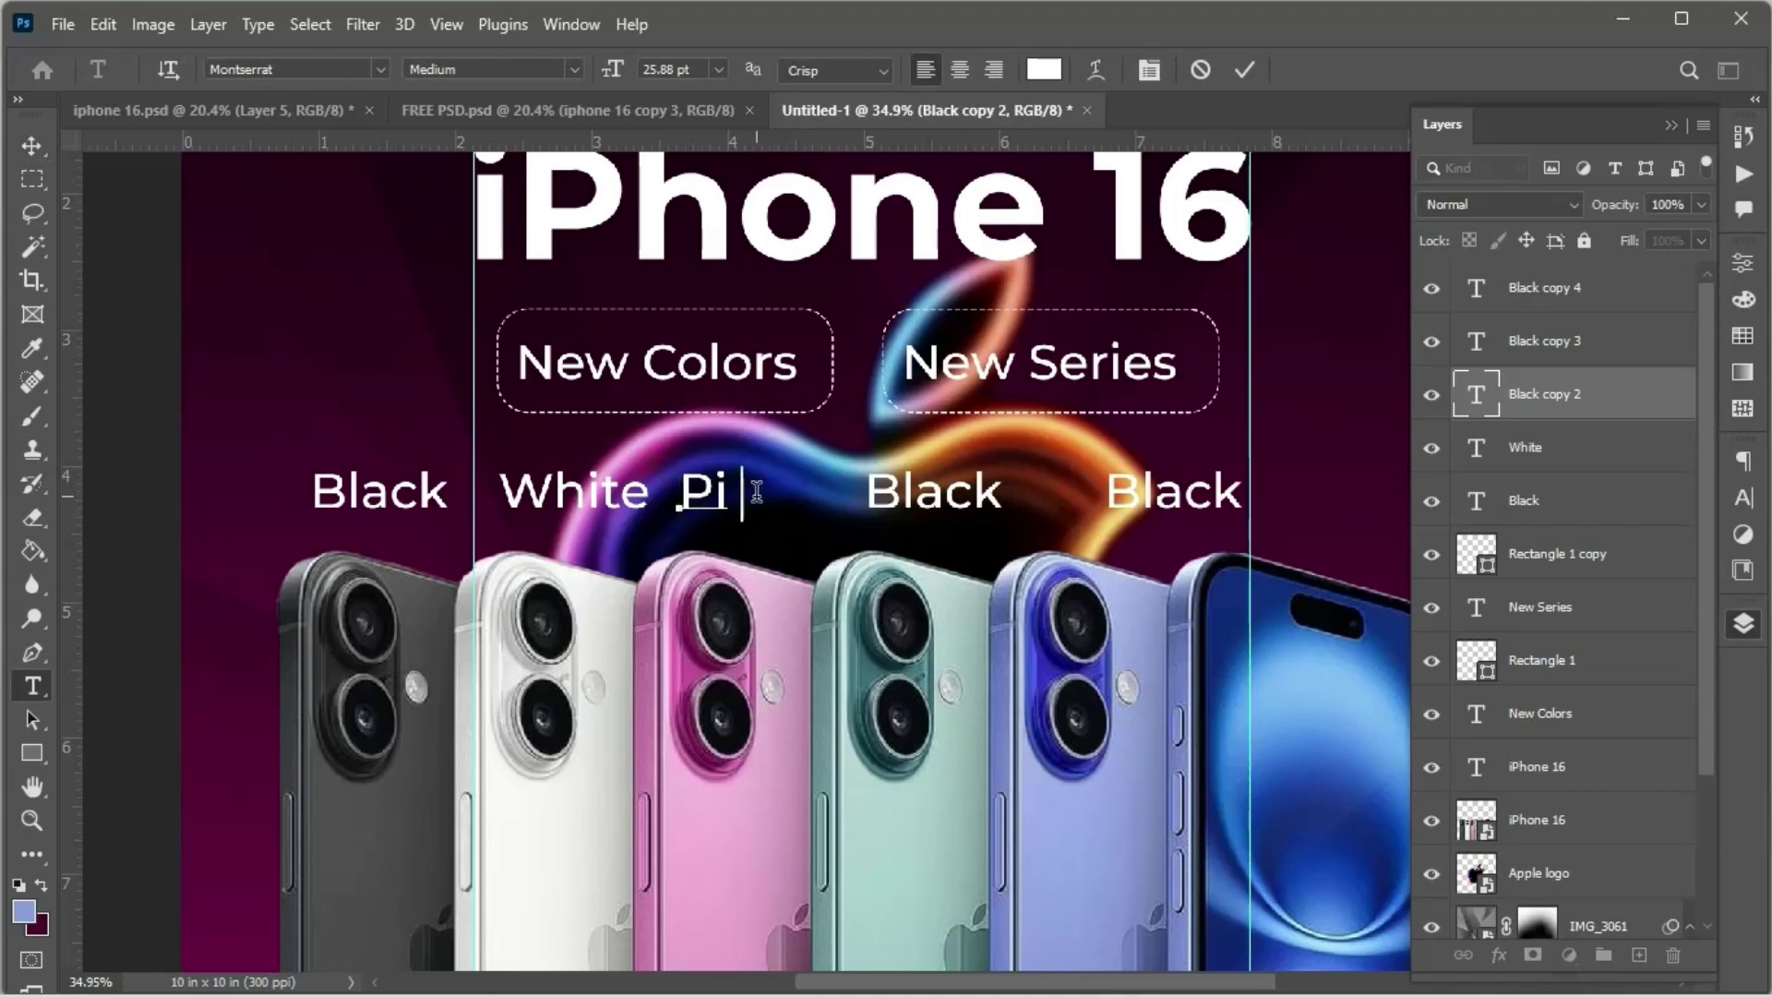
pyautogui.write('nk')
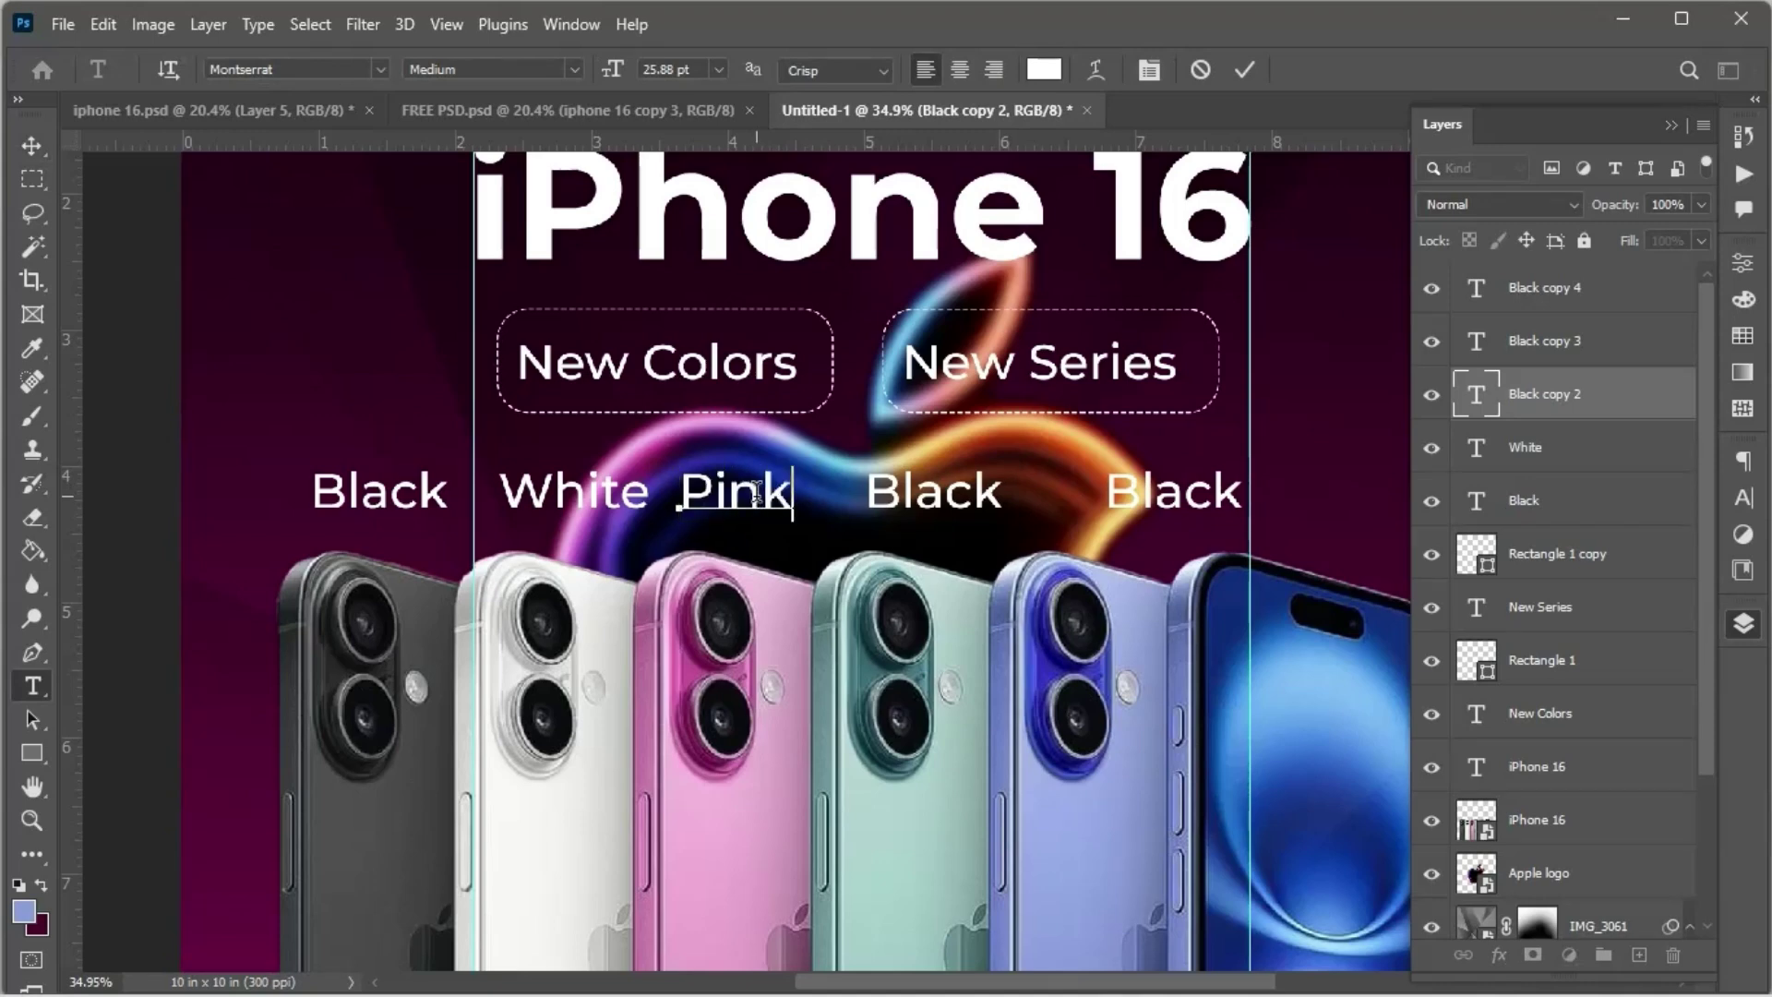
pyautogui.hotkey('ctrl', 'Return')
# Step: Change the label above the teal phone to Teal
pyautogui.keyDown('ctrl'); pyautogui.click(914, 490); pyautogui.keyUp('ctrl')
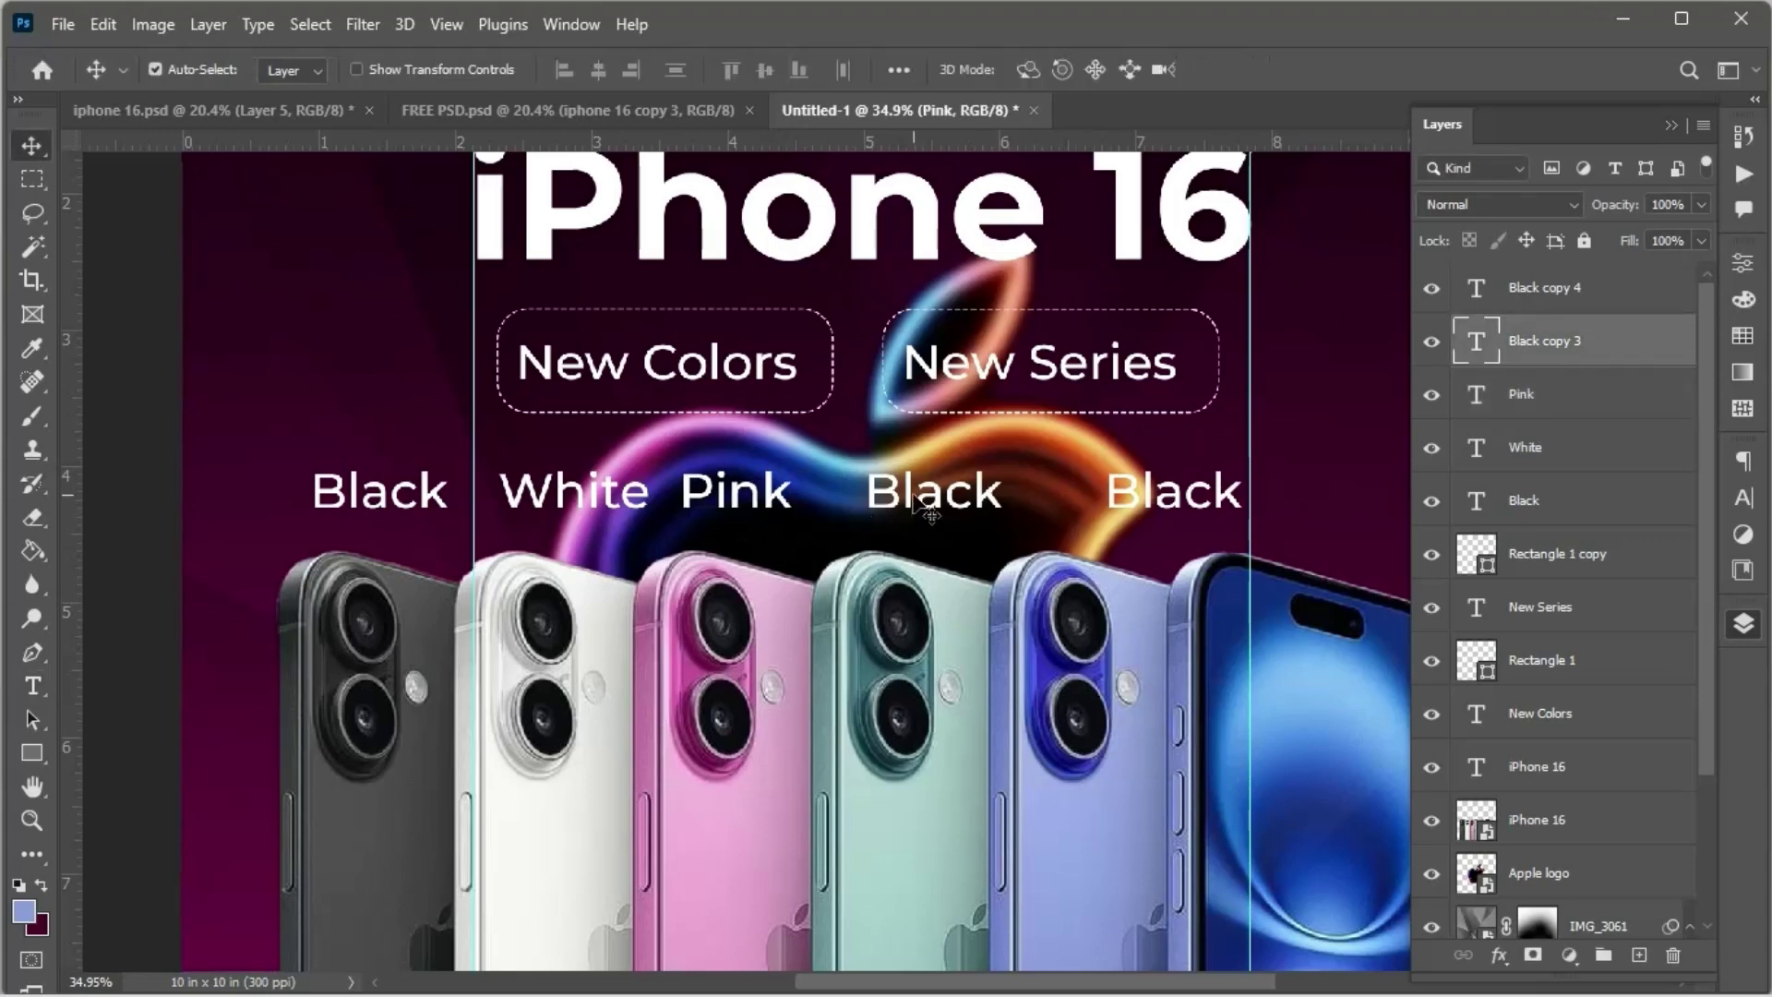
pyautogui.doubleClick(914, 490)
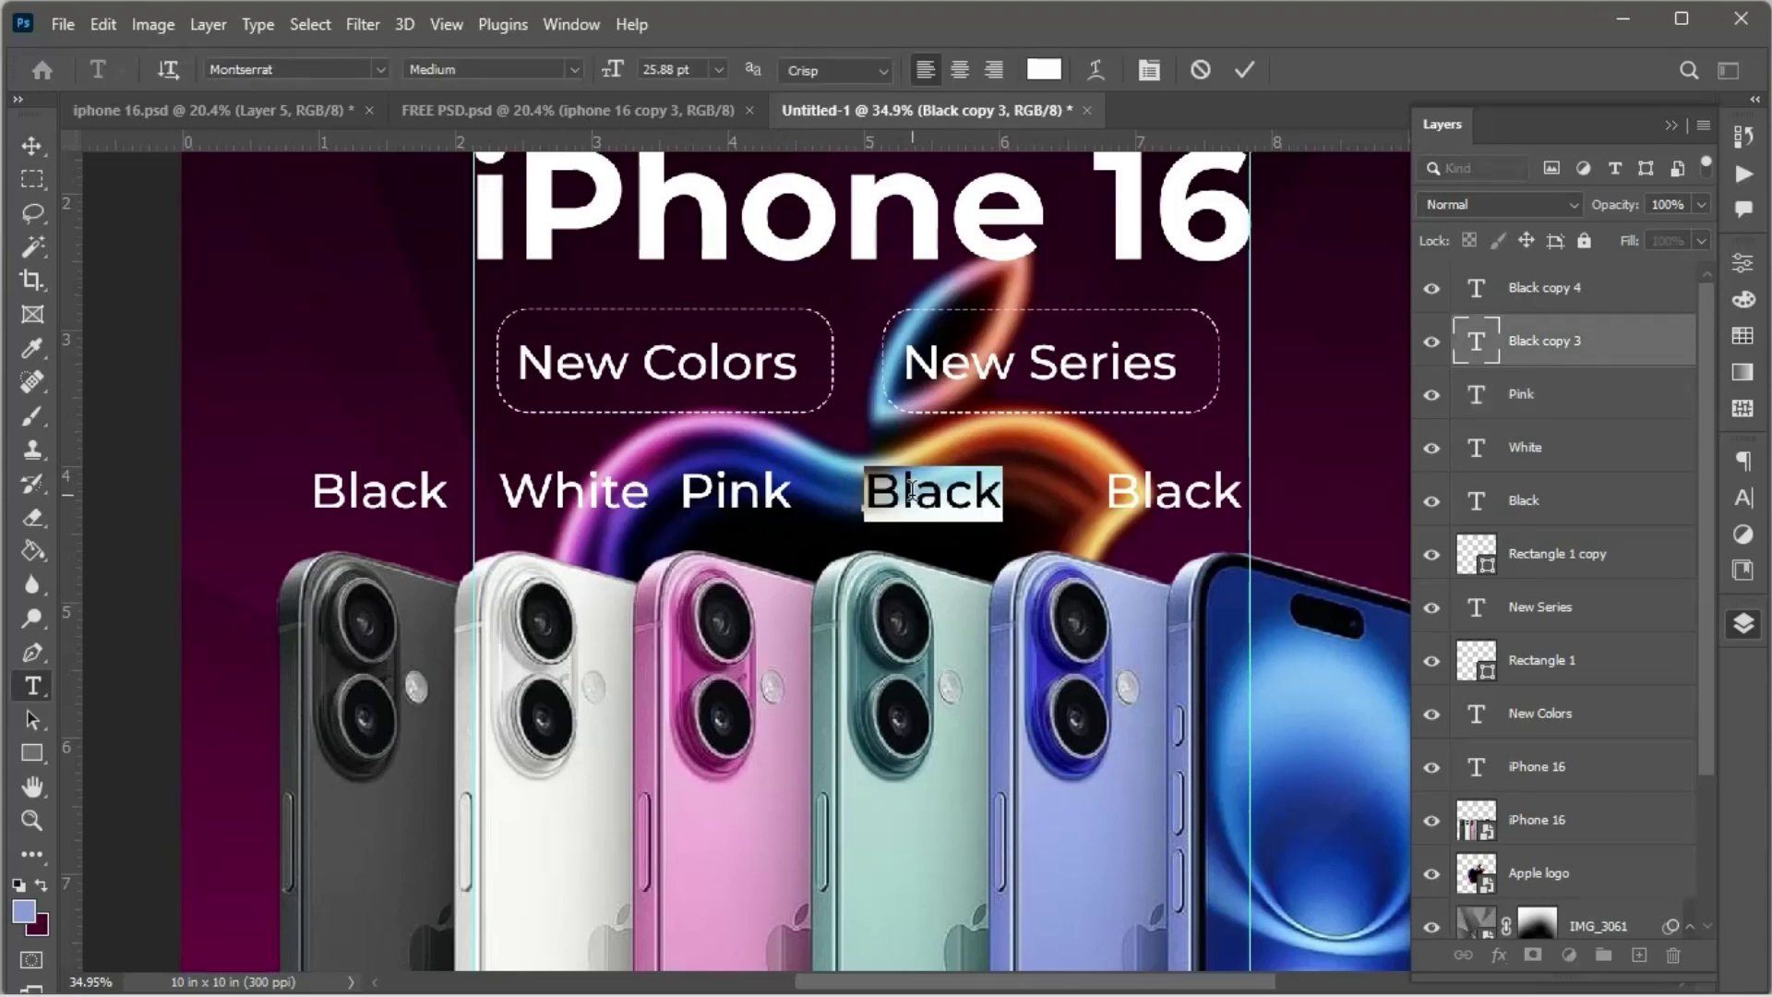
pyautogui.write('Teal')
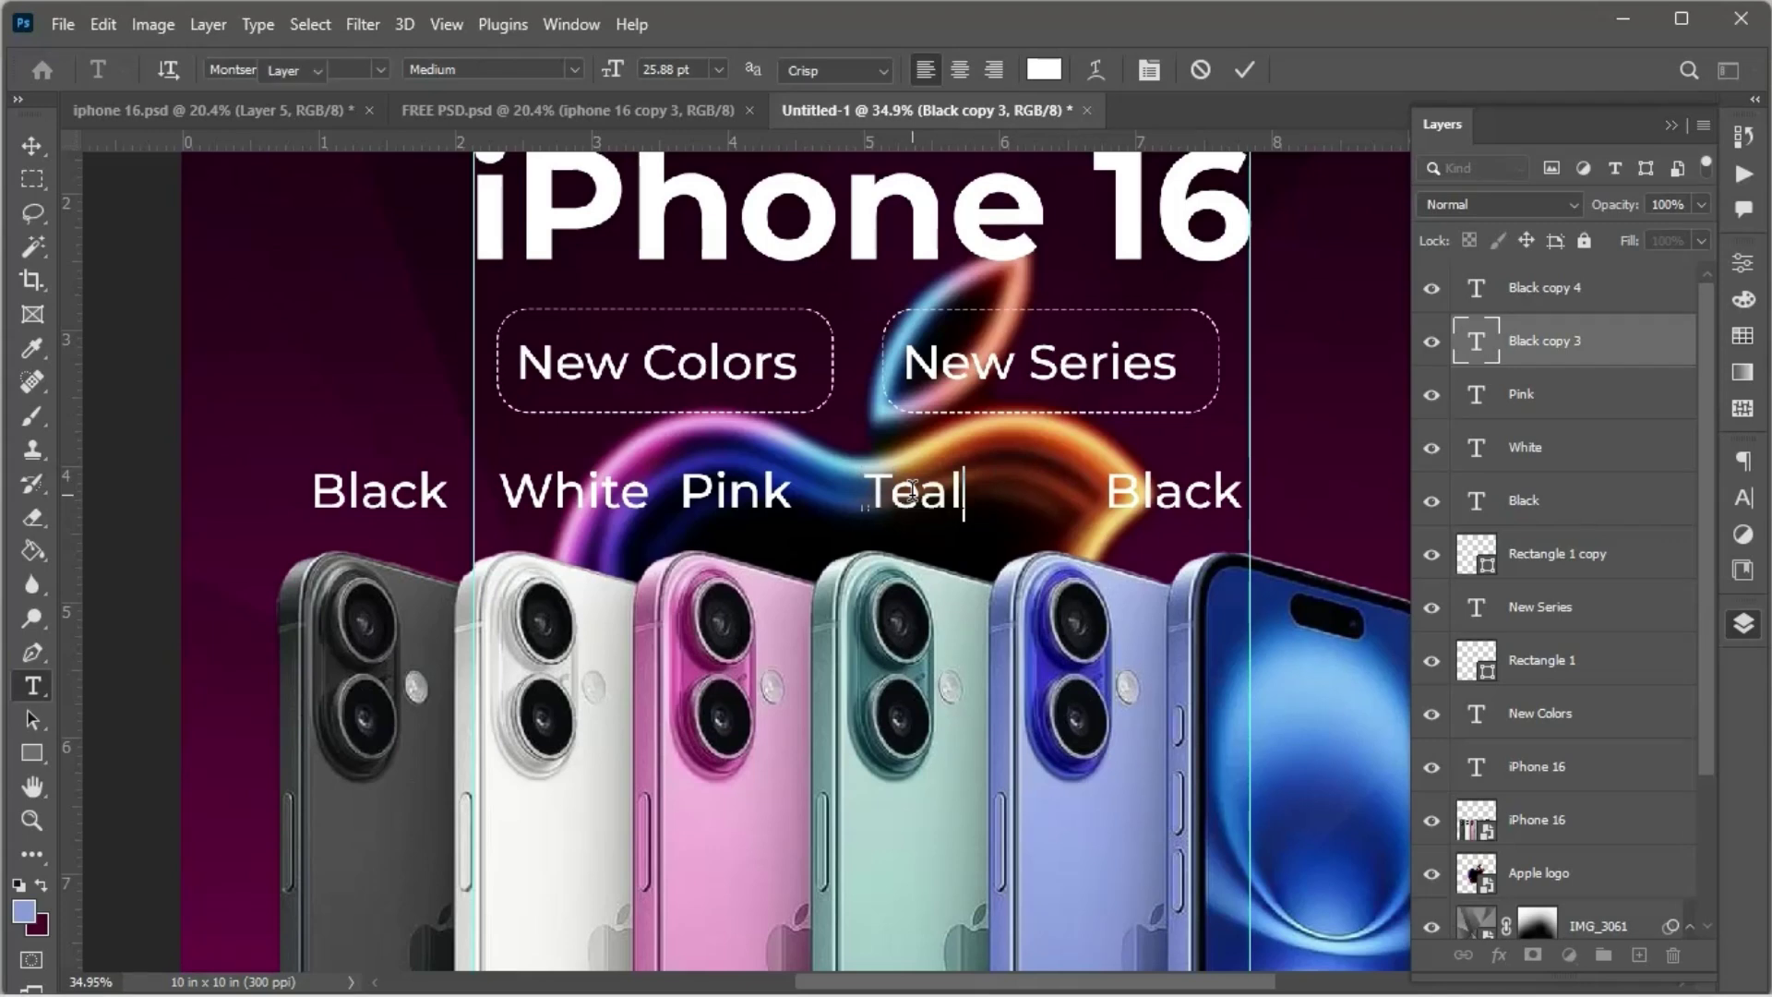
pyautogui.hotkey('ctrl', 'Return')
# Step: Change the label above the blue phone to Ultramine, checking the wording against the iphone 16.psd reference poster
pyautogui.moveTo(1160, 584); pyautogui.dragTo(726, 583)
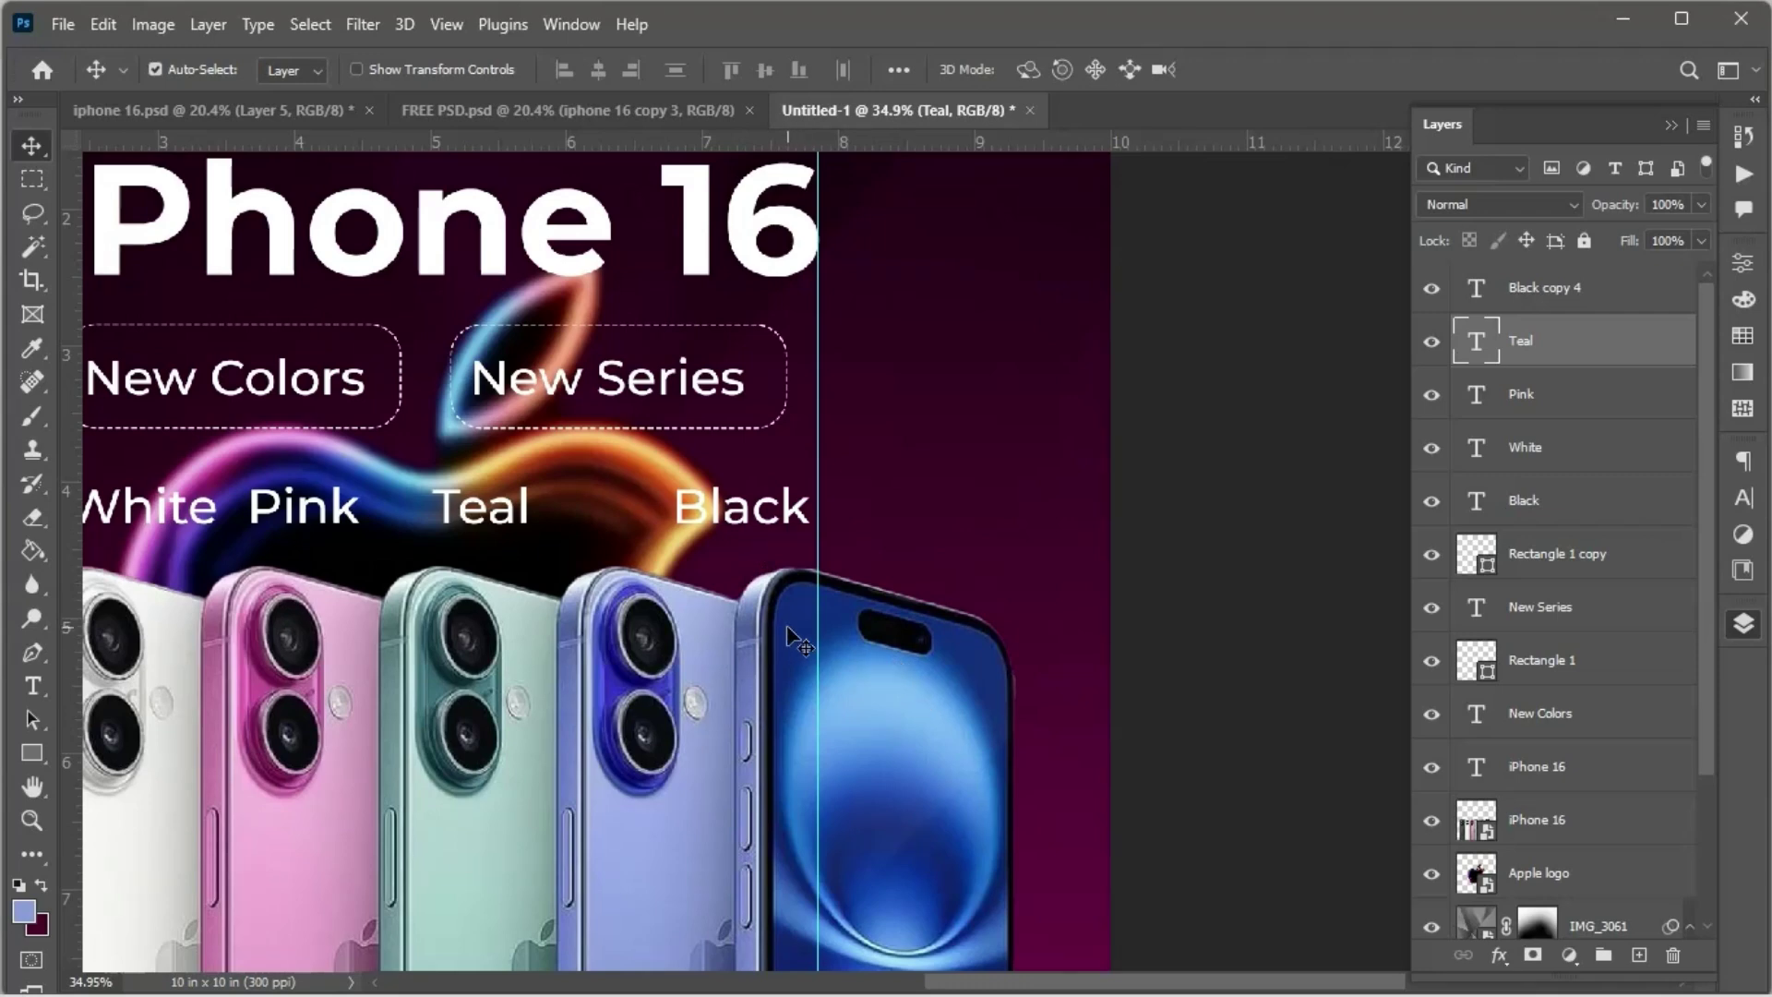
pyautogui.click(314, 110)
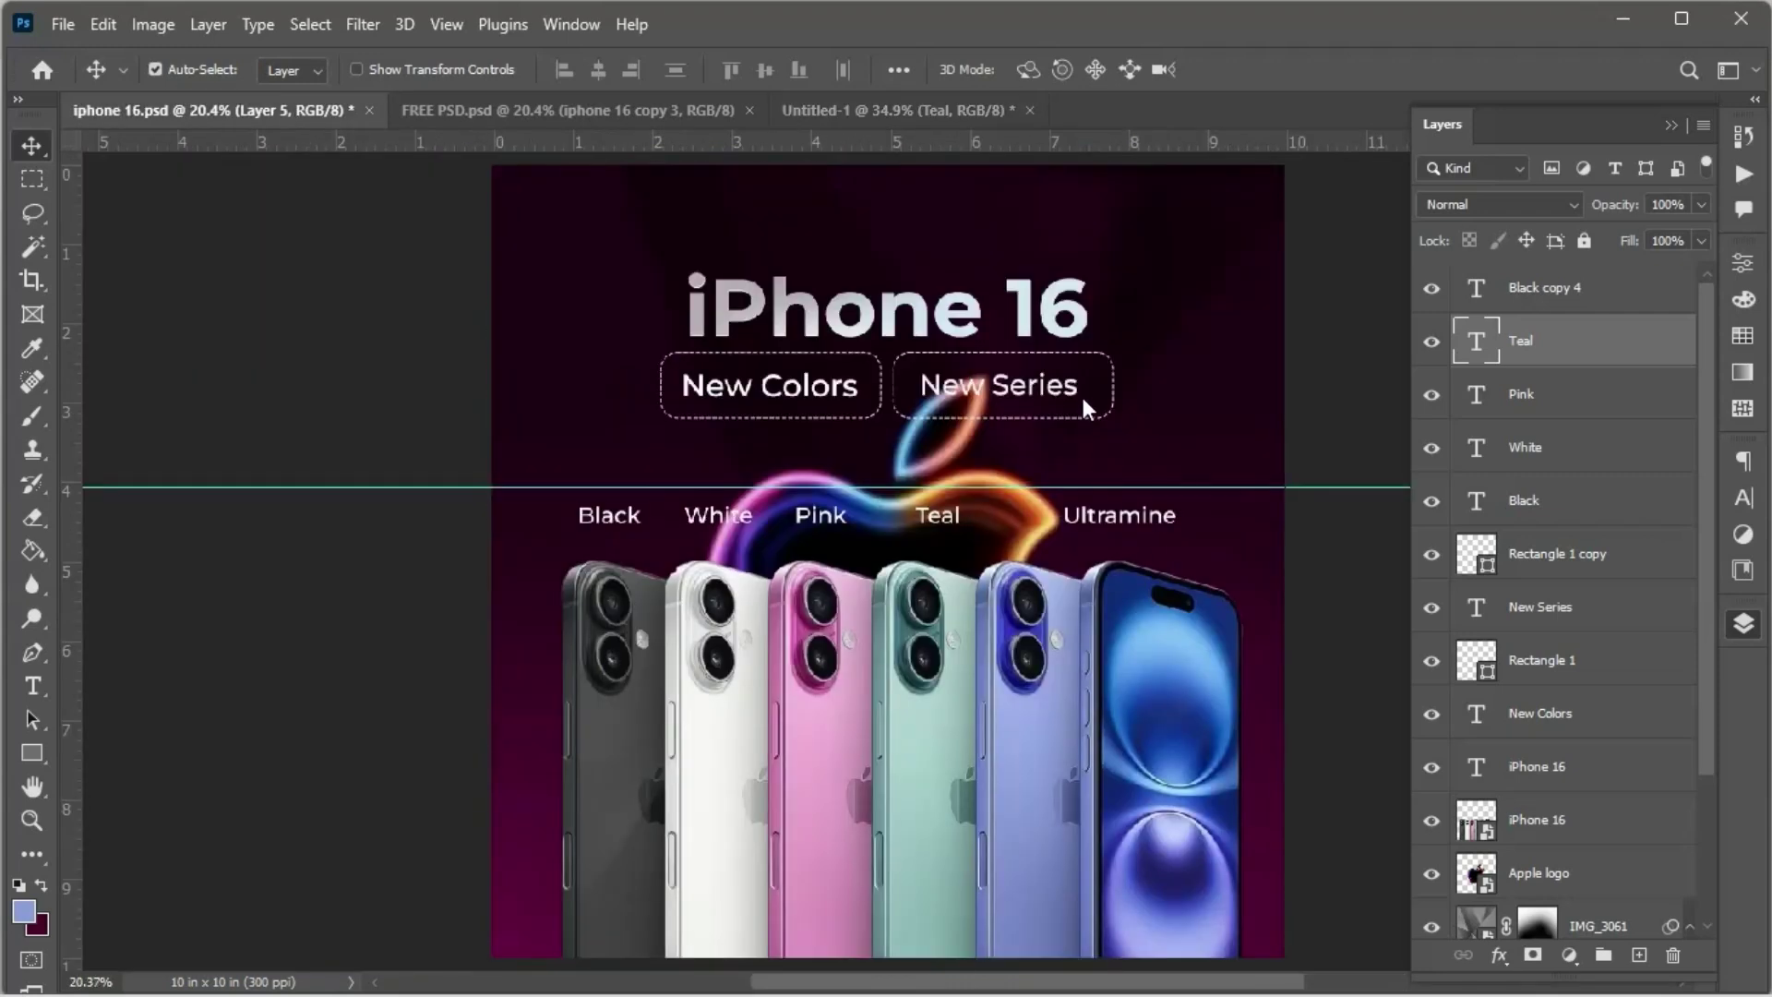
pyautogui.click(939, 107)
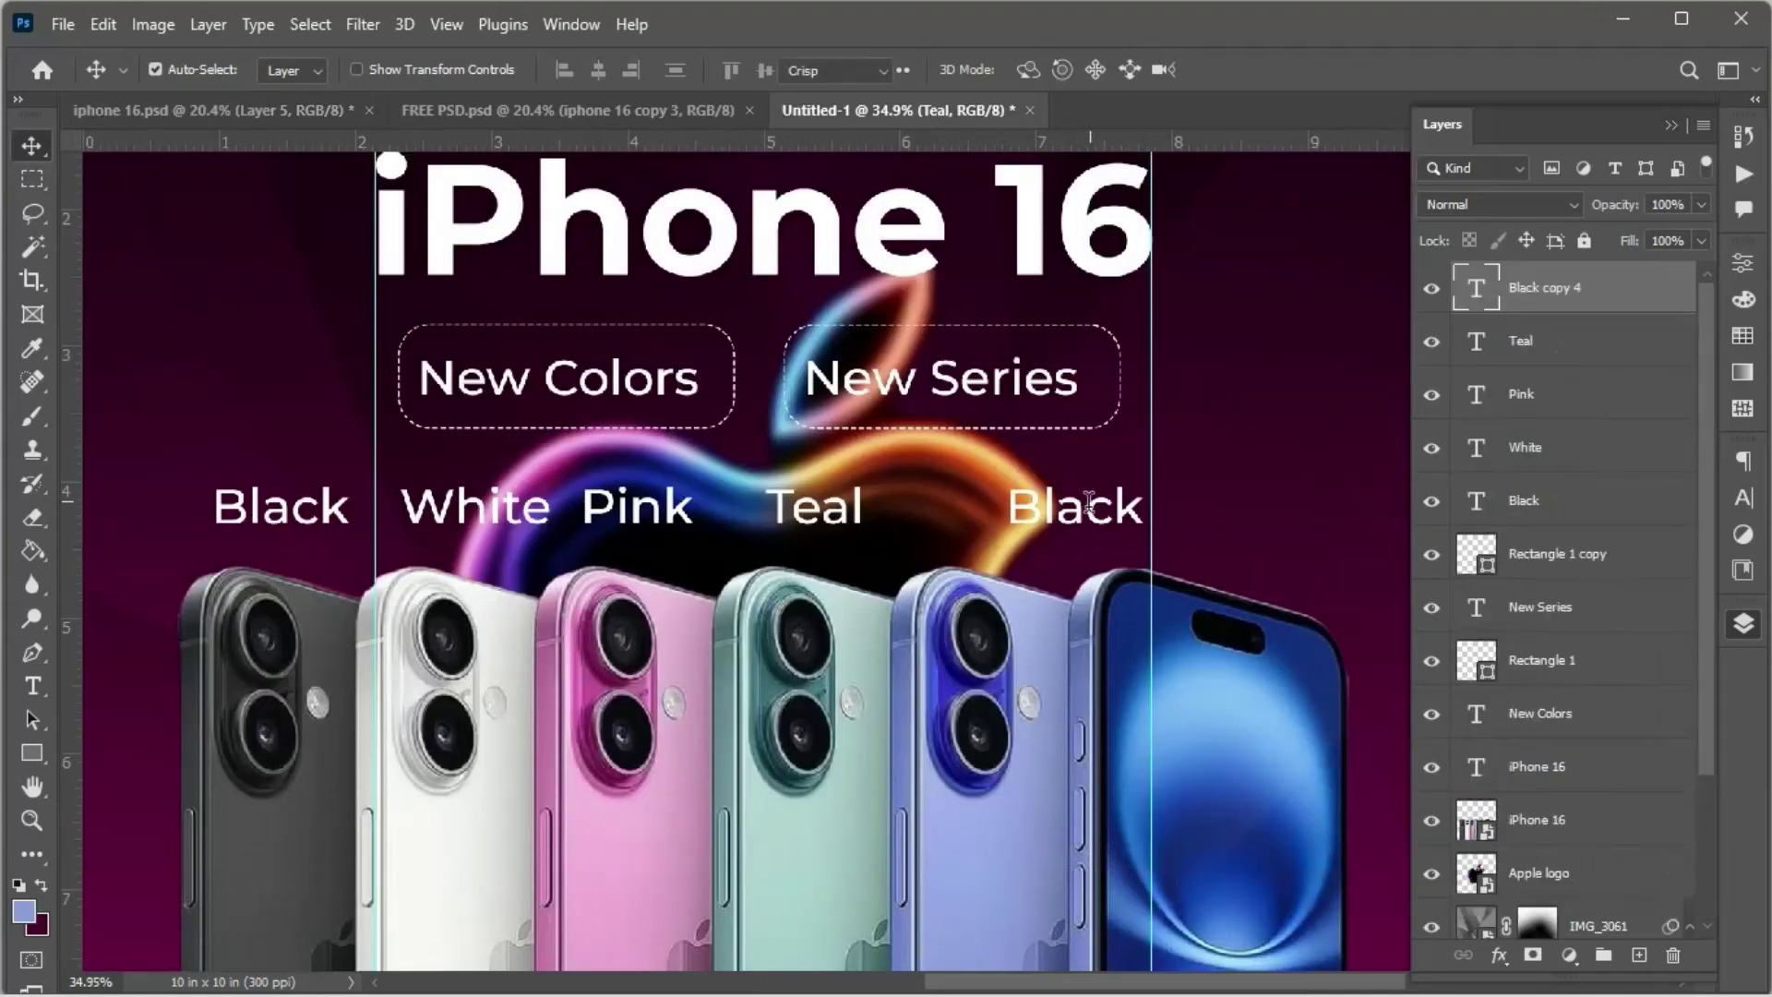
pyautogui.doubleClick(1089, 499)
pyautogui.write('U')
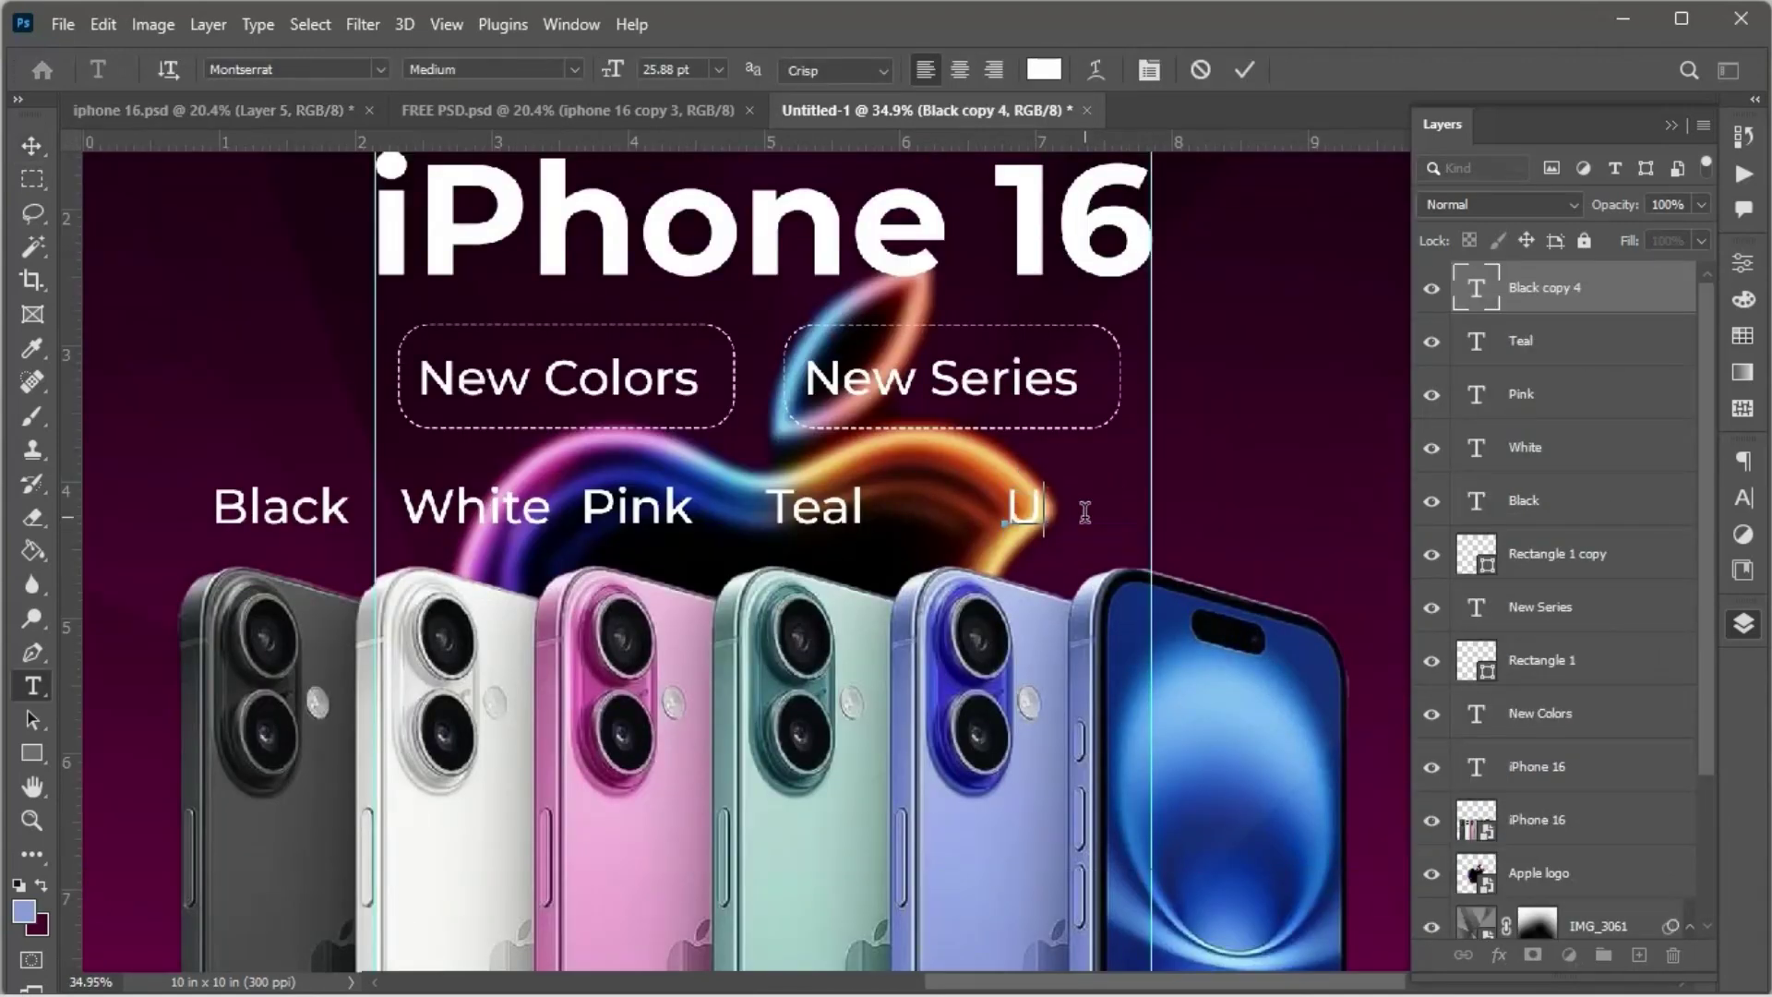
pyautogui.write('ltra')
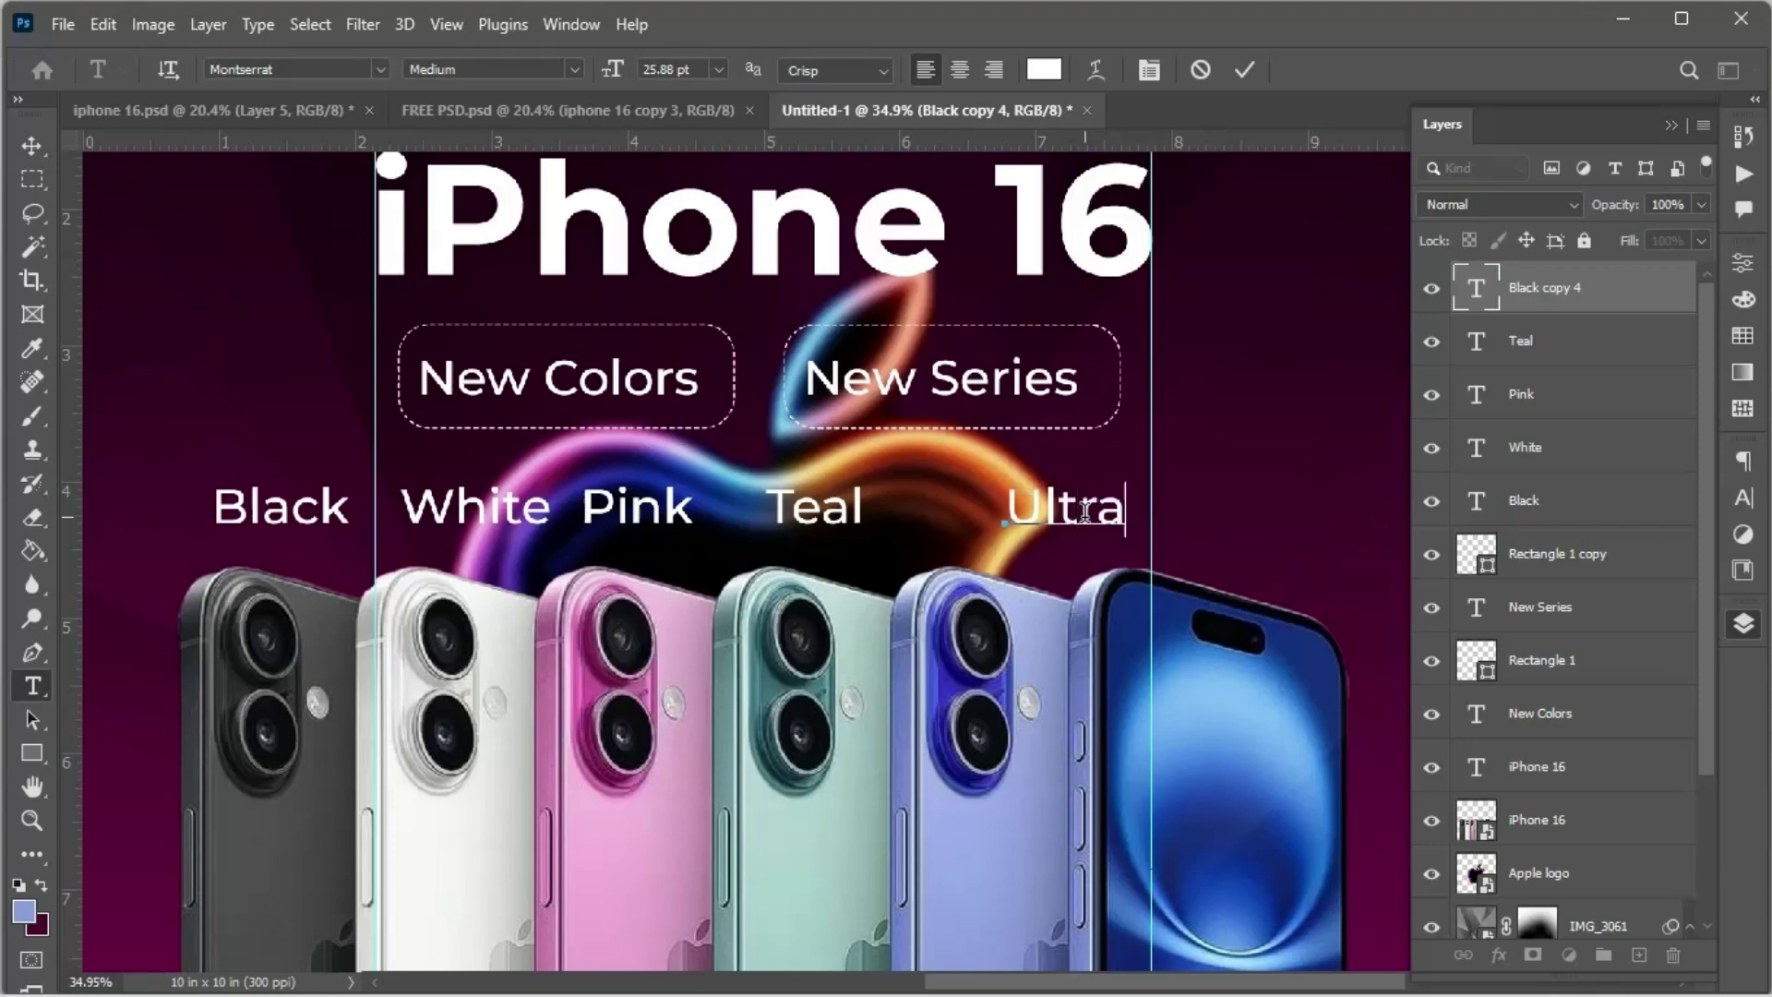
pyautogui.write('mine')
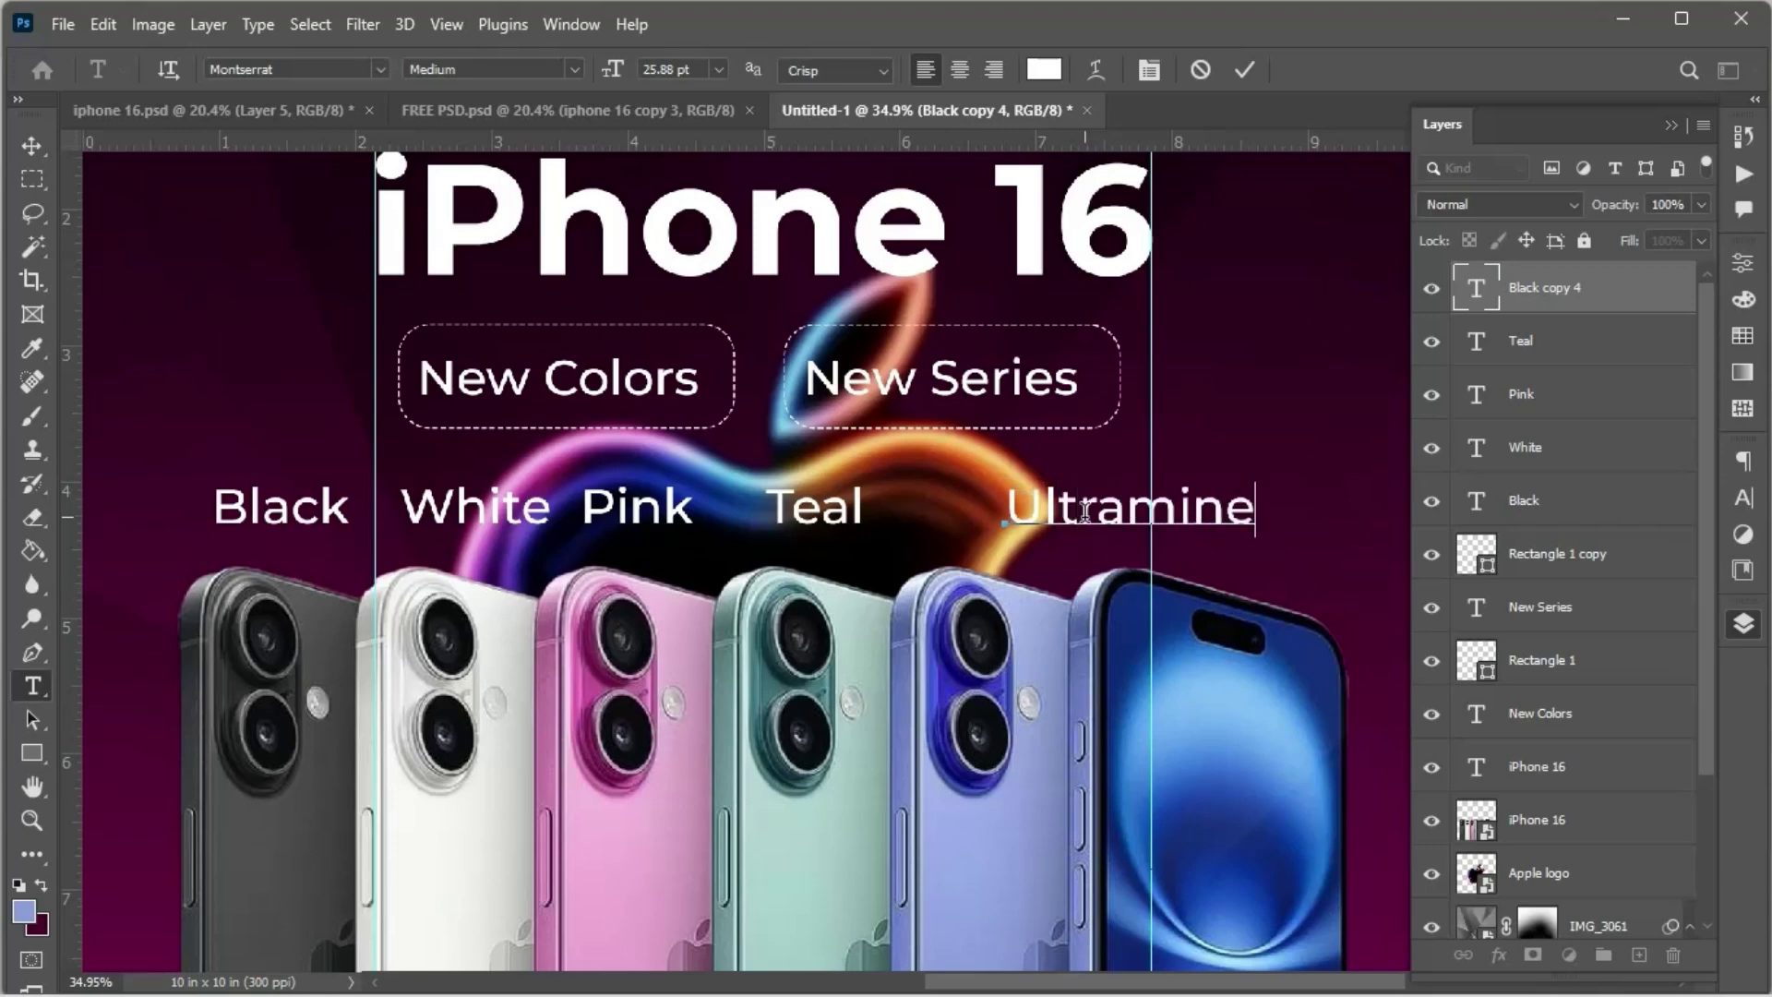
pyautogui.hotkey('ctrl', 'Return')
pyautogui.press('v')
pyautogui.hotkey('ctrl', '0')
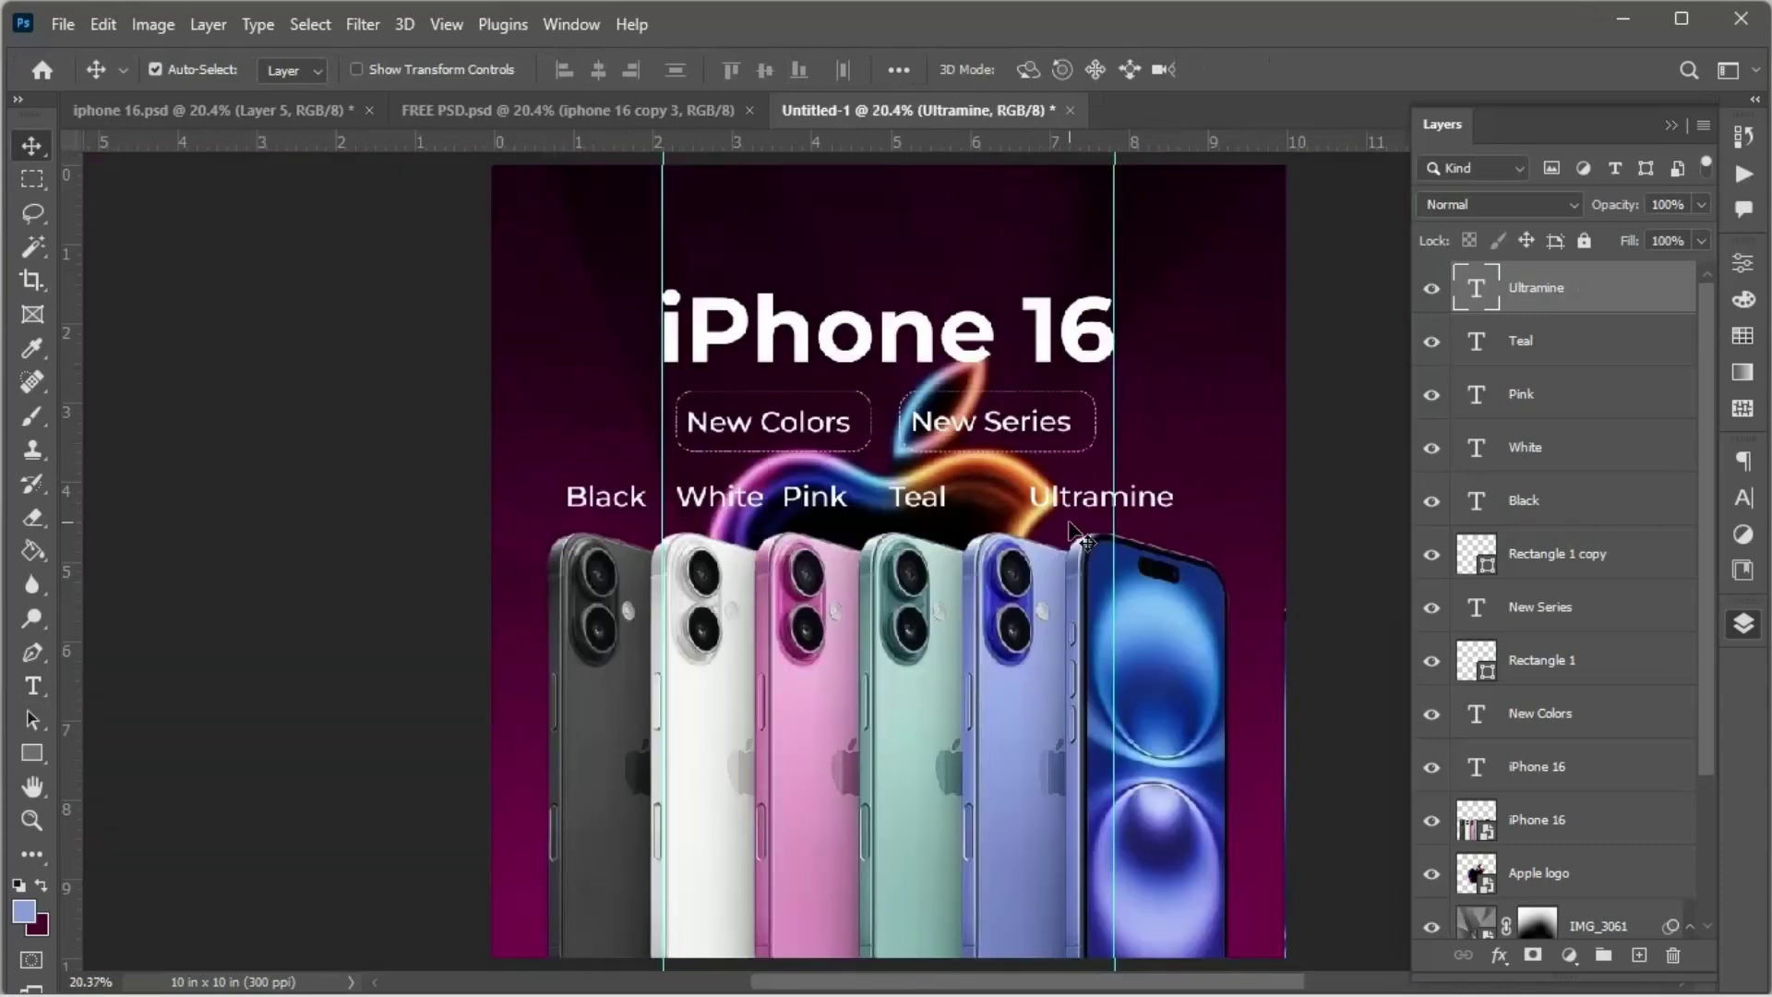
pyautogui.click(1009, 627)
pyautogui.scroll(3, 997, 609)
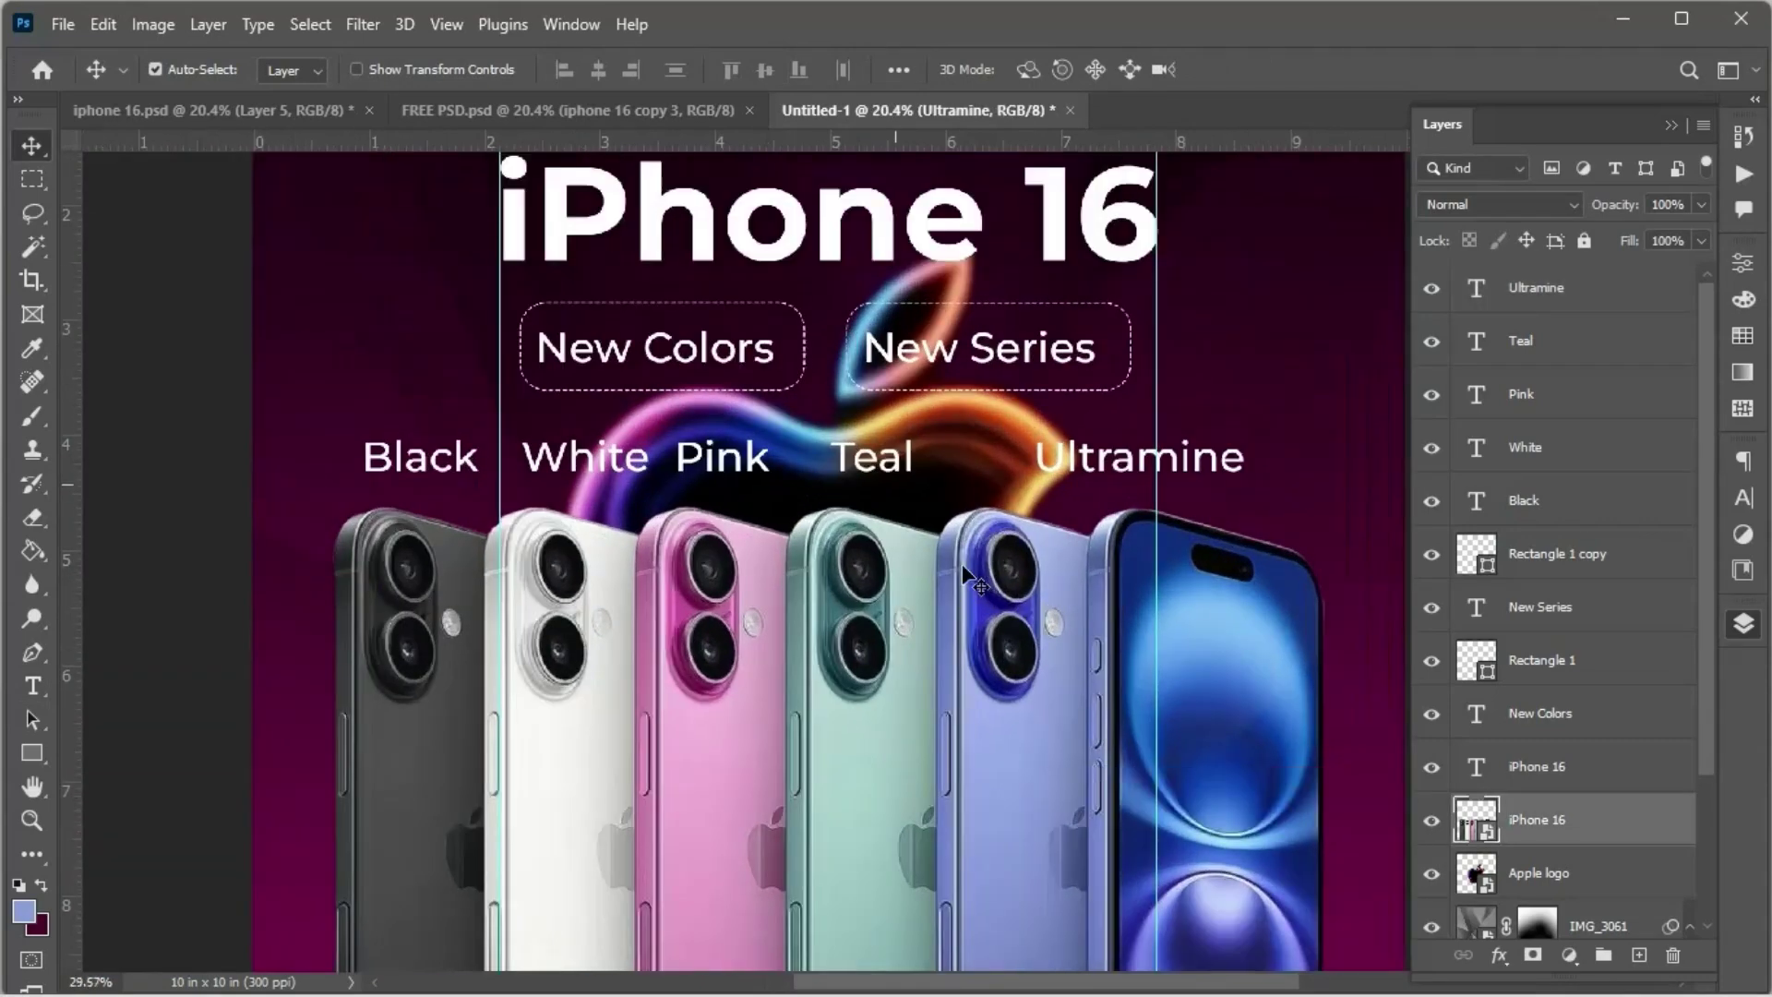
pyautogui.scroll(-3, 1011, 582)
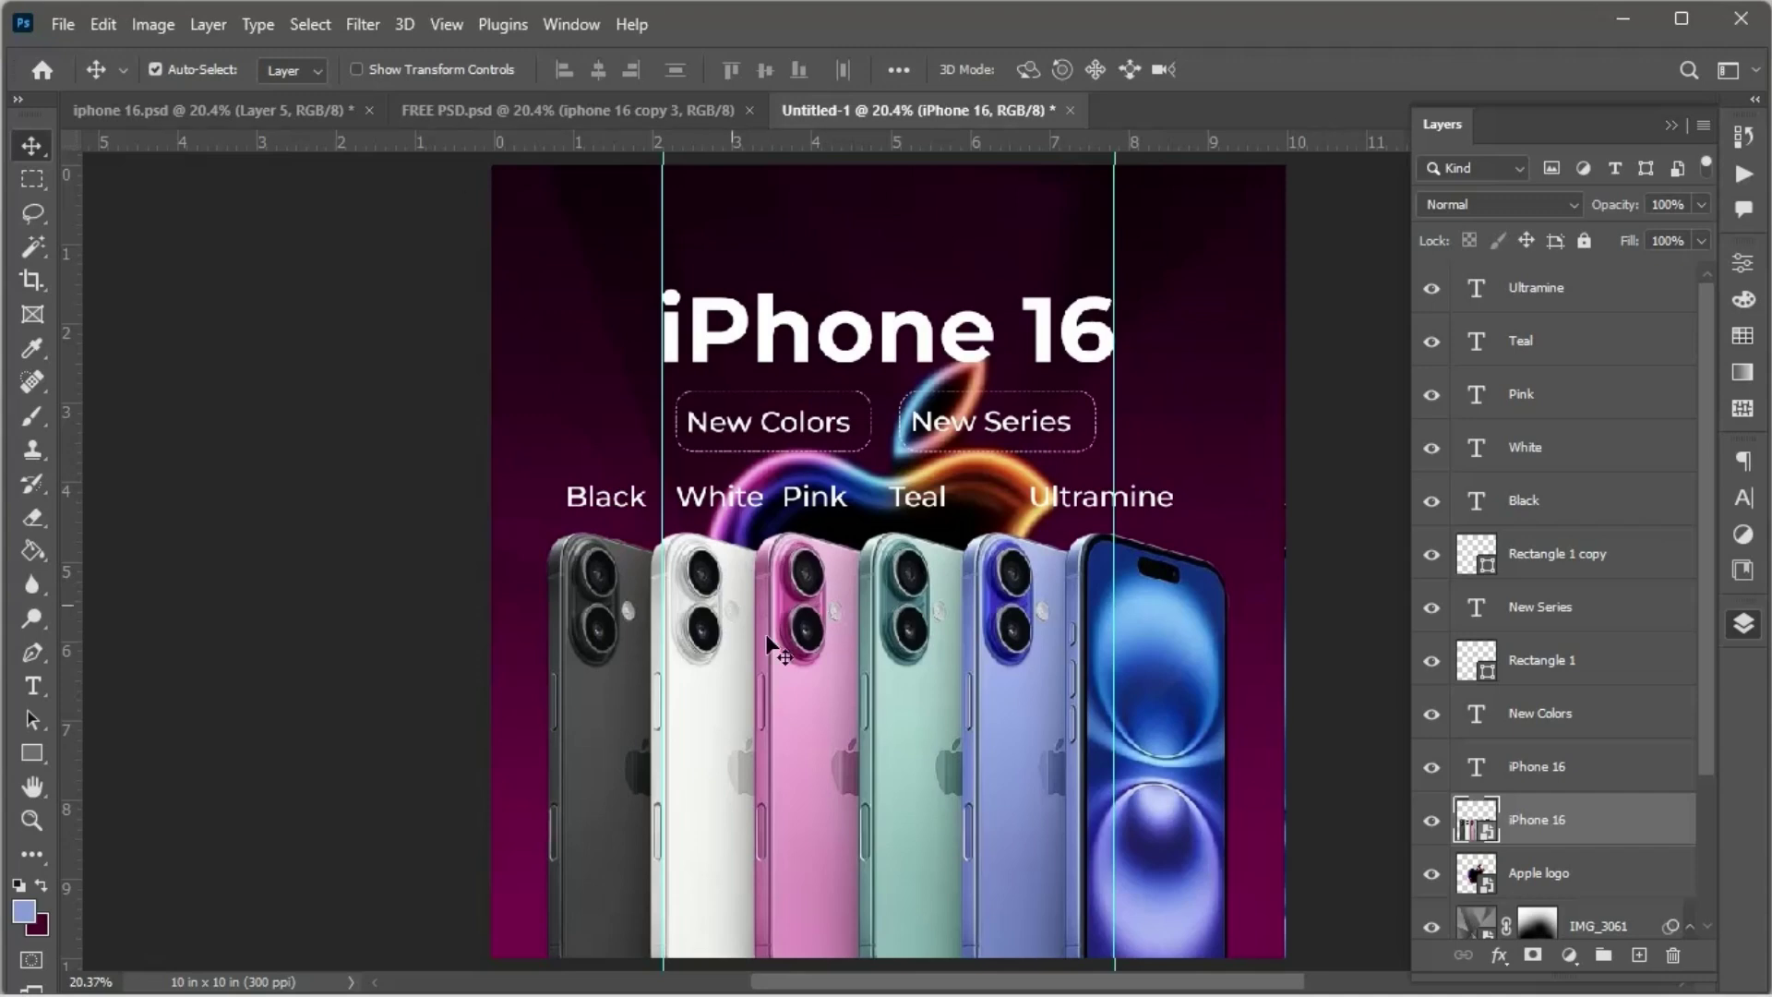
pyautogui.scroll(3, 768, 641)
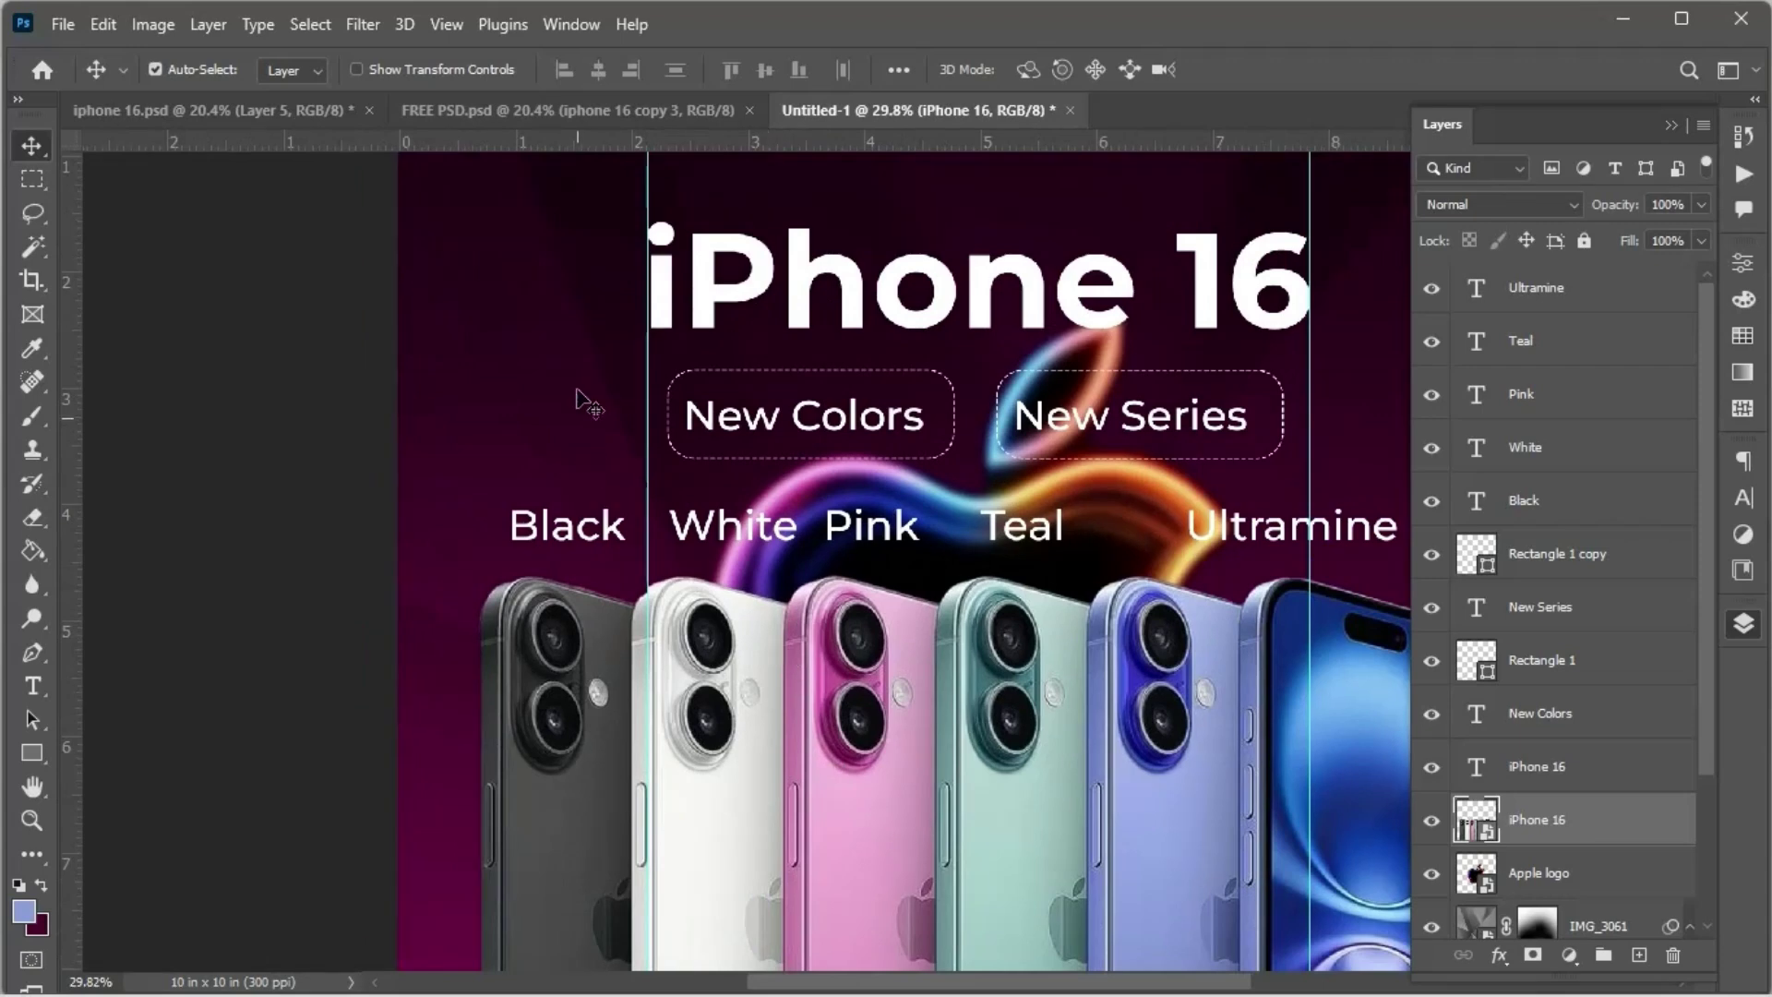
# Step: Paint black on the IMG_3061 layer mask with an 1800 px soft brush to fade the background texture in the poster's upper-left area
pyautogui.click(581, 397)
pyautogui.click(1537, 842)
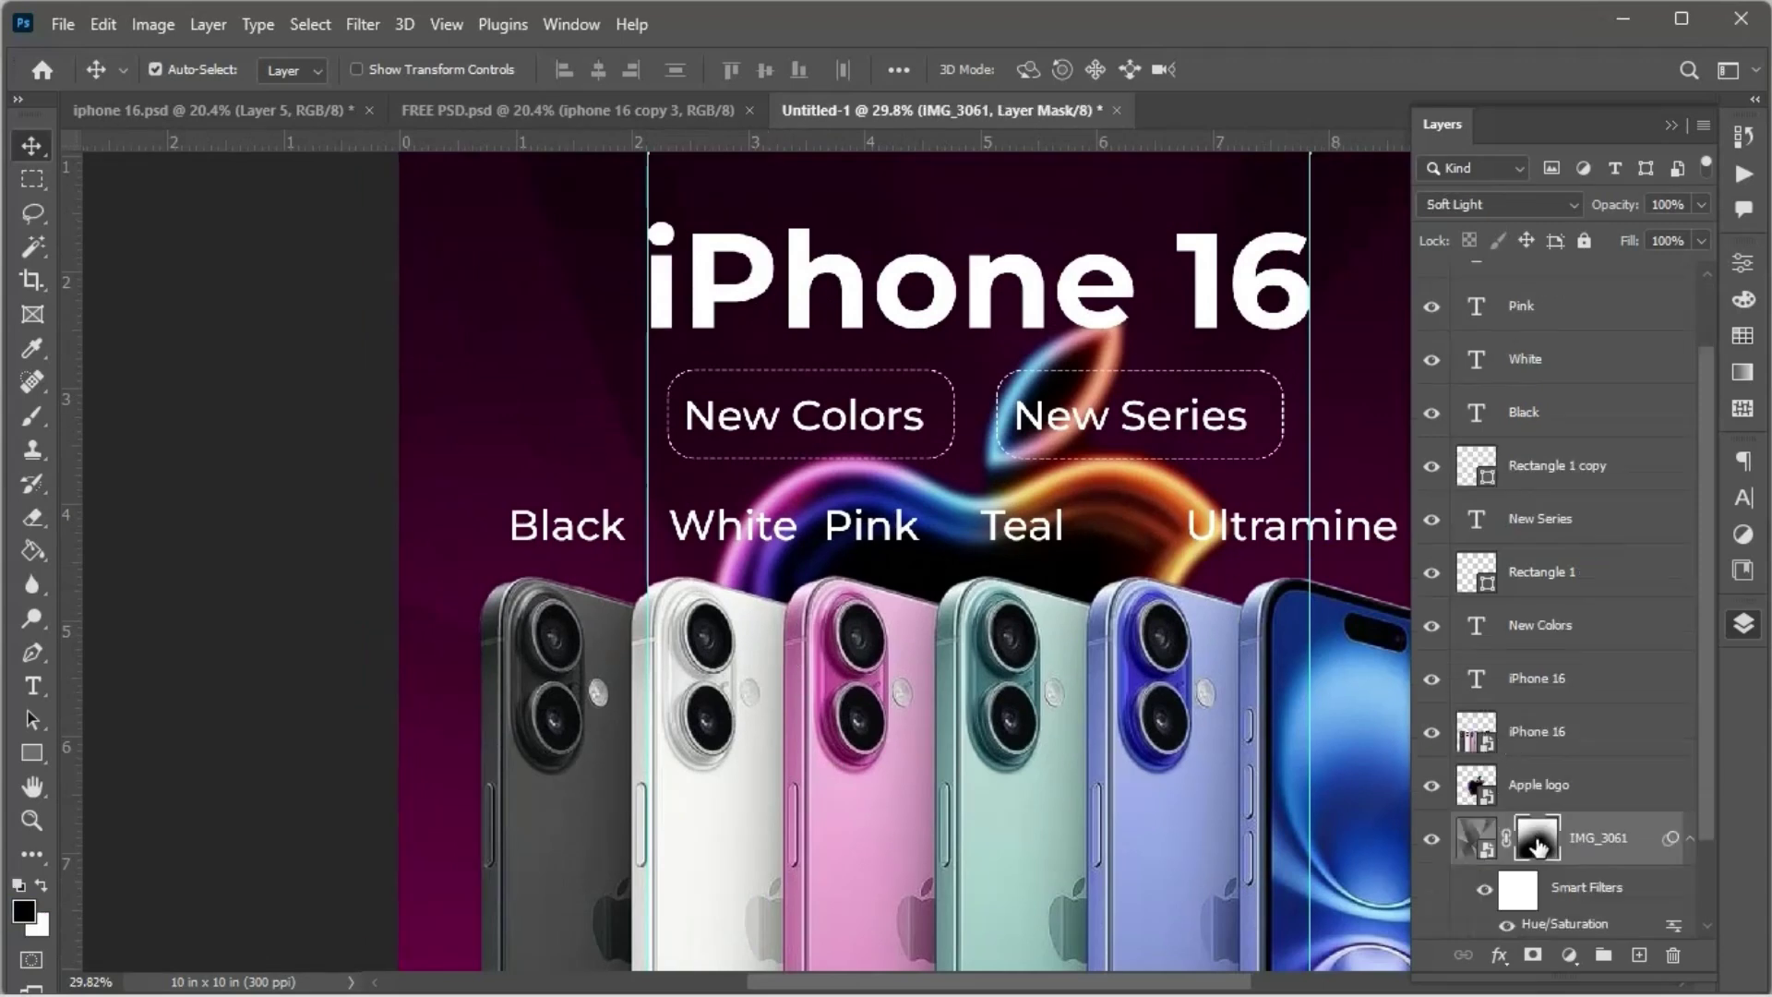
pyautogui.click(1432, 841)
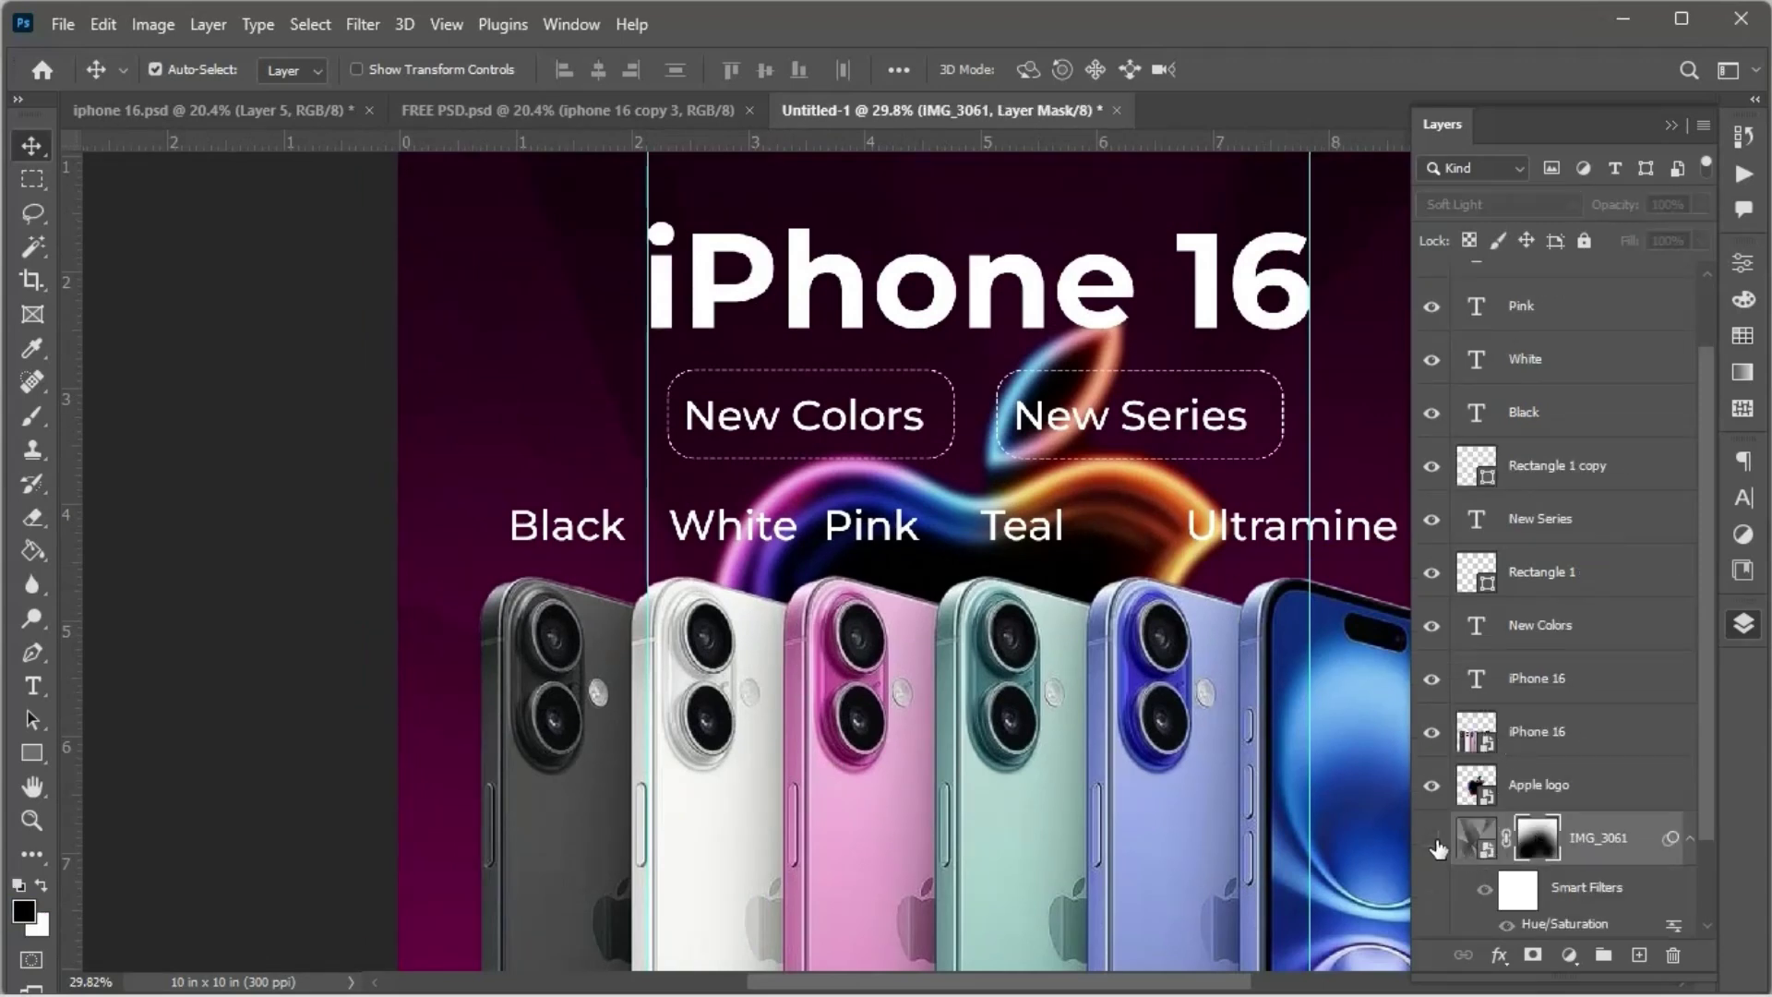
pyautogui.click(1433, 840)
pyautogui.scroll(-2, 776, 637)
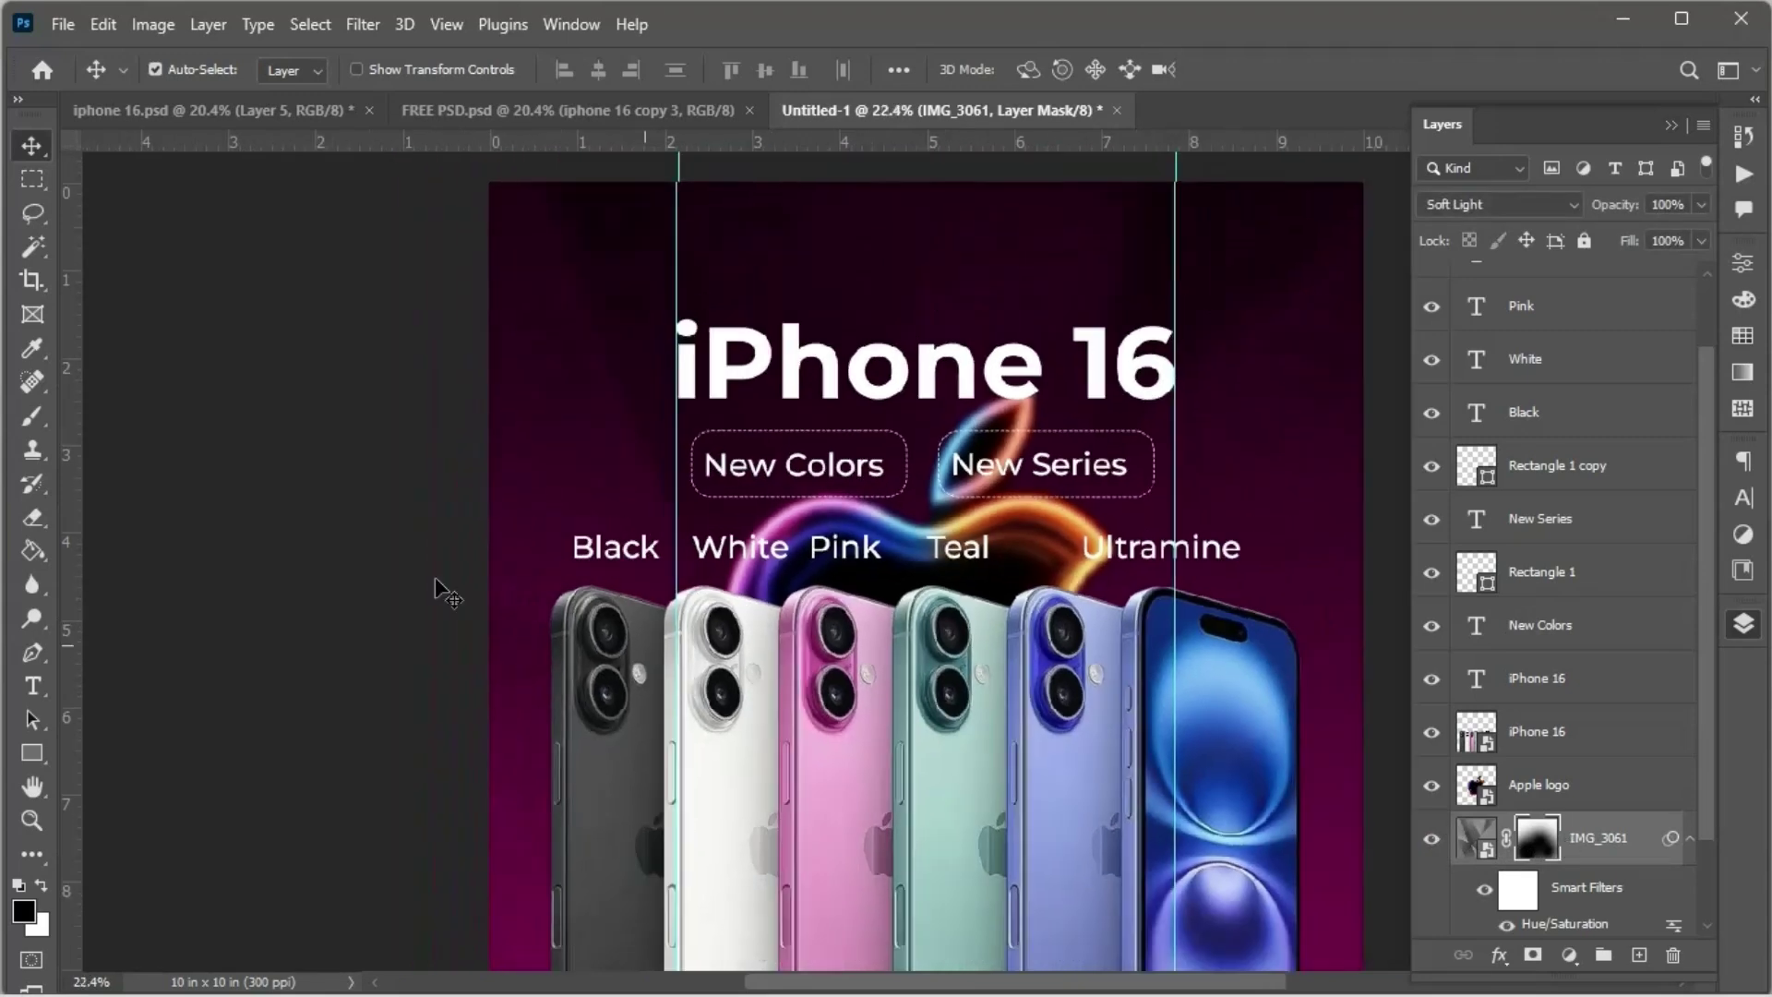
pyautogui.click(32, 415)
pyautogui.press('[')
pyautogui.press('[')
pyautogui.press('[')
pyautogui.press('[')
pyautogui.press('[')
pyautogui.press('[')
pyautogui.press('[')
pyautogui.press('[')
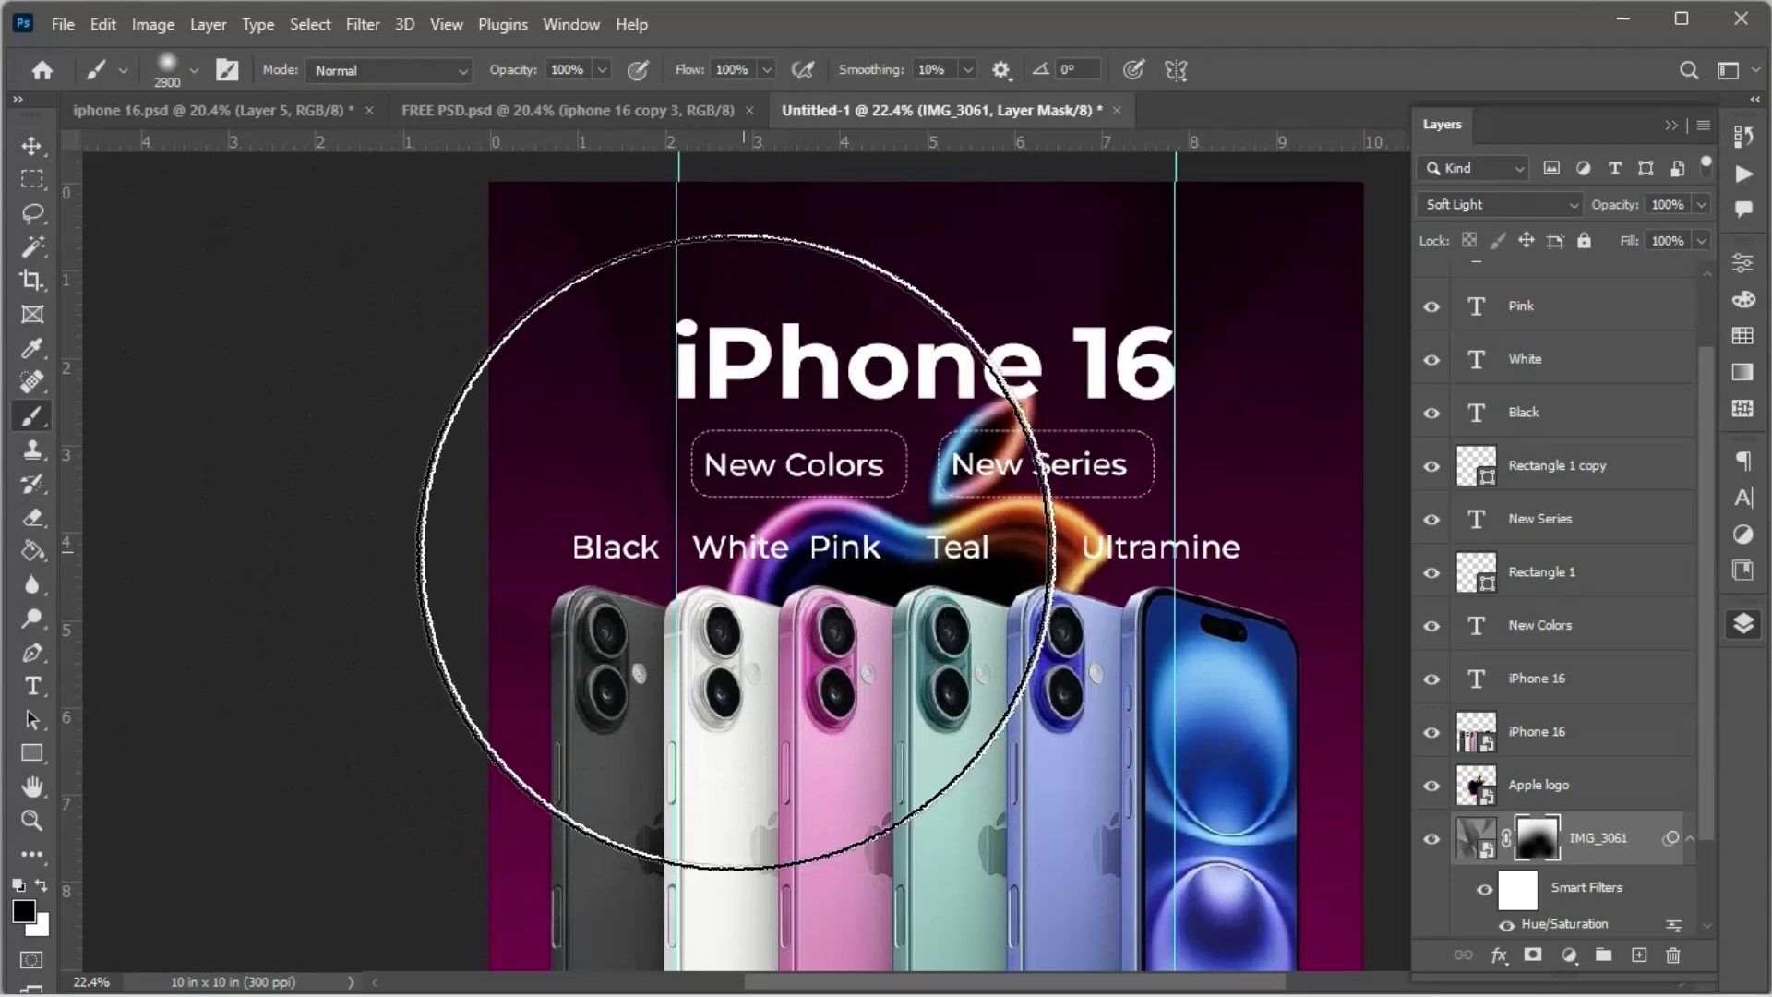
pyautogui.press('[')
pyautogui.press('[')
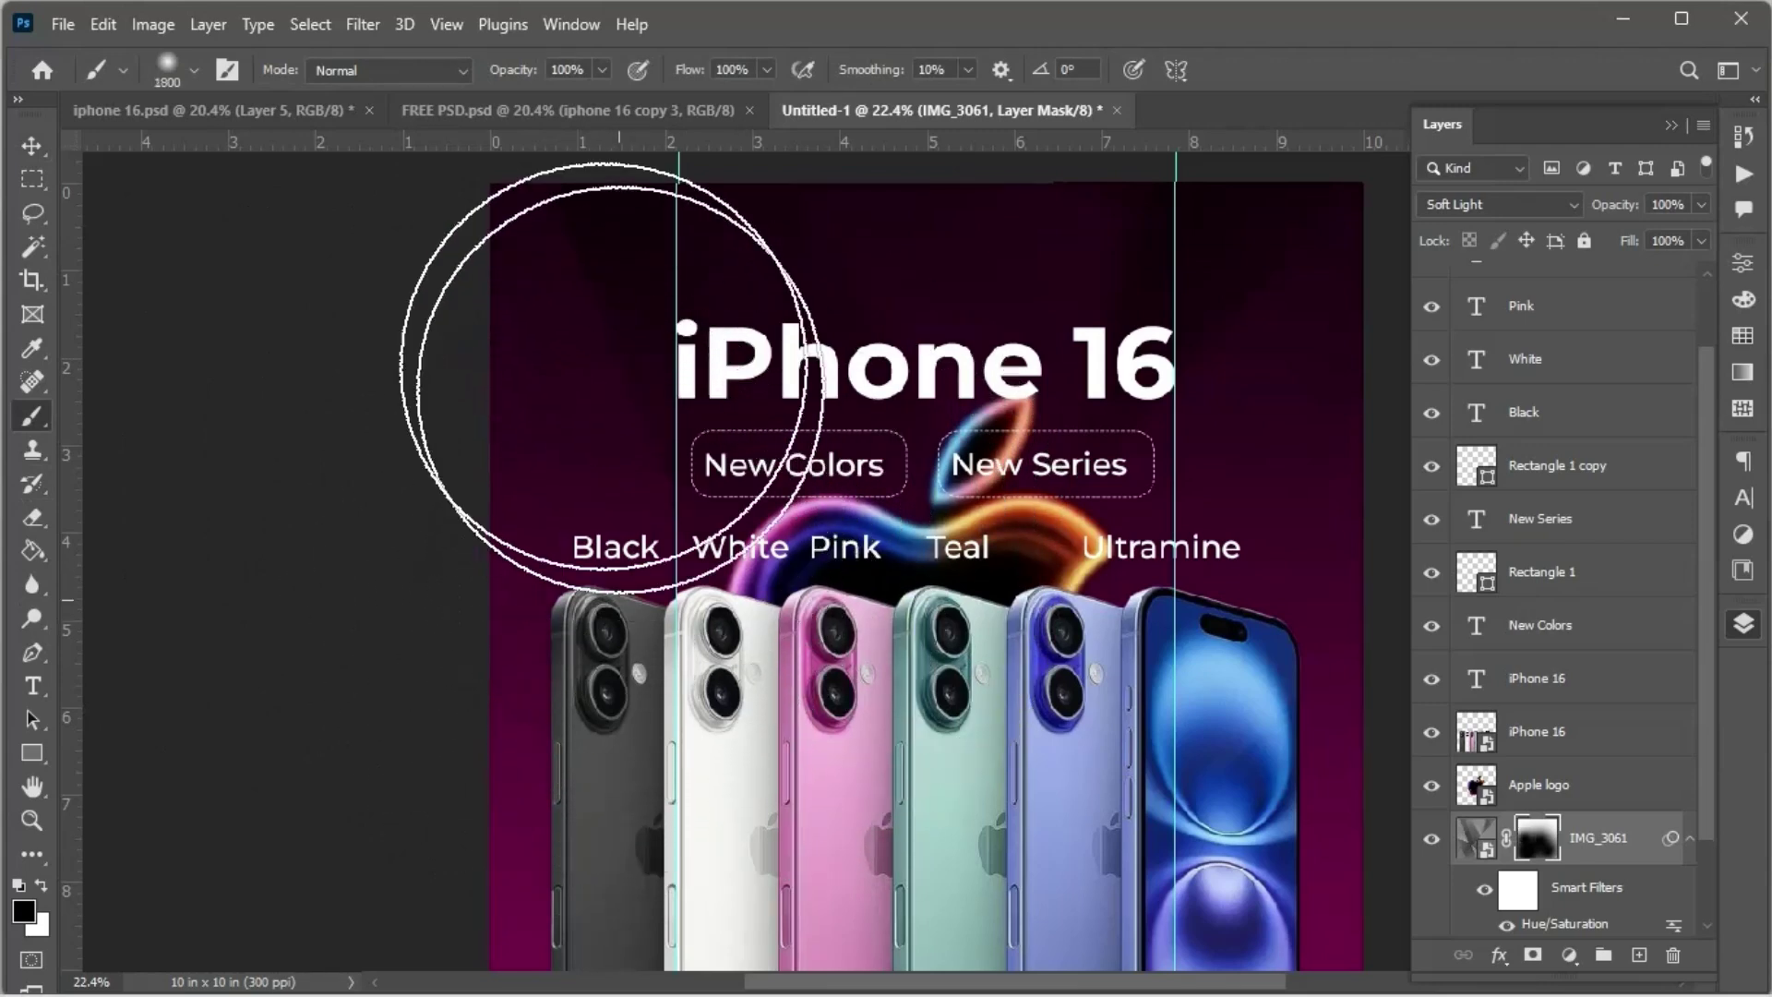
pyautogui.moveTo(573, 257); pyautogui.dragTo(526, 316)
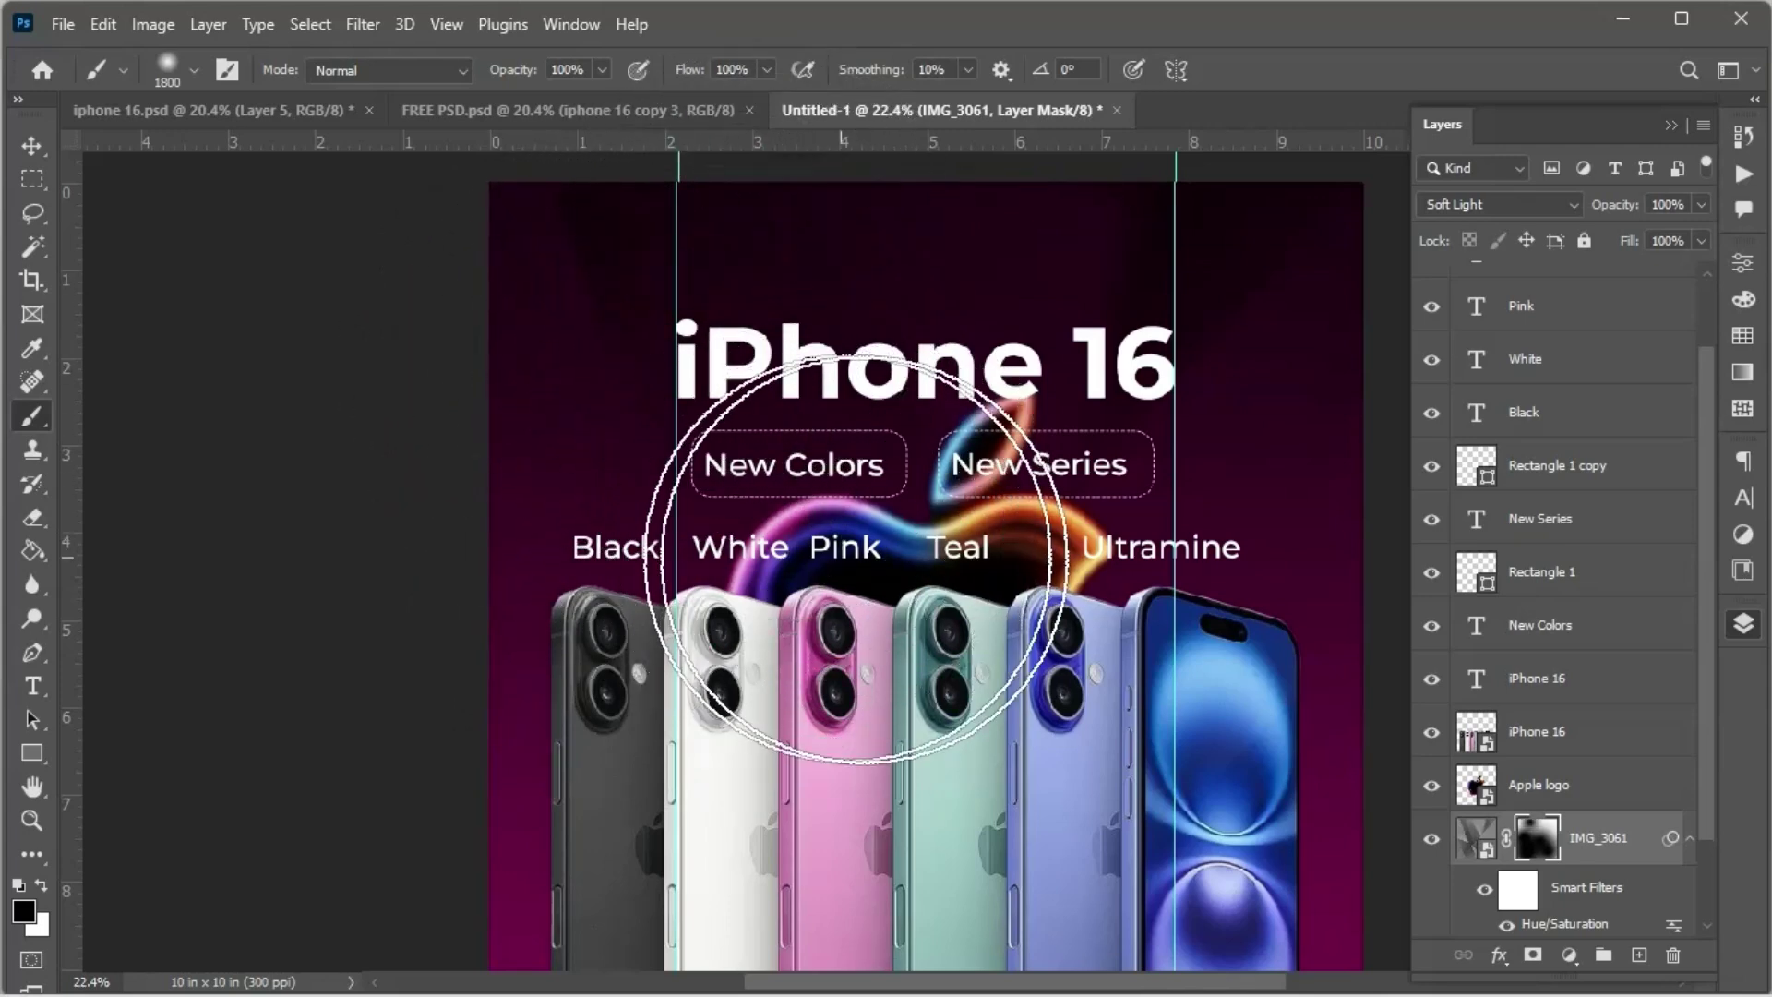
pyautogui.press('v')
pyautogui.scroll(-1, 849, 533)
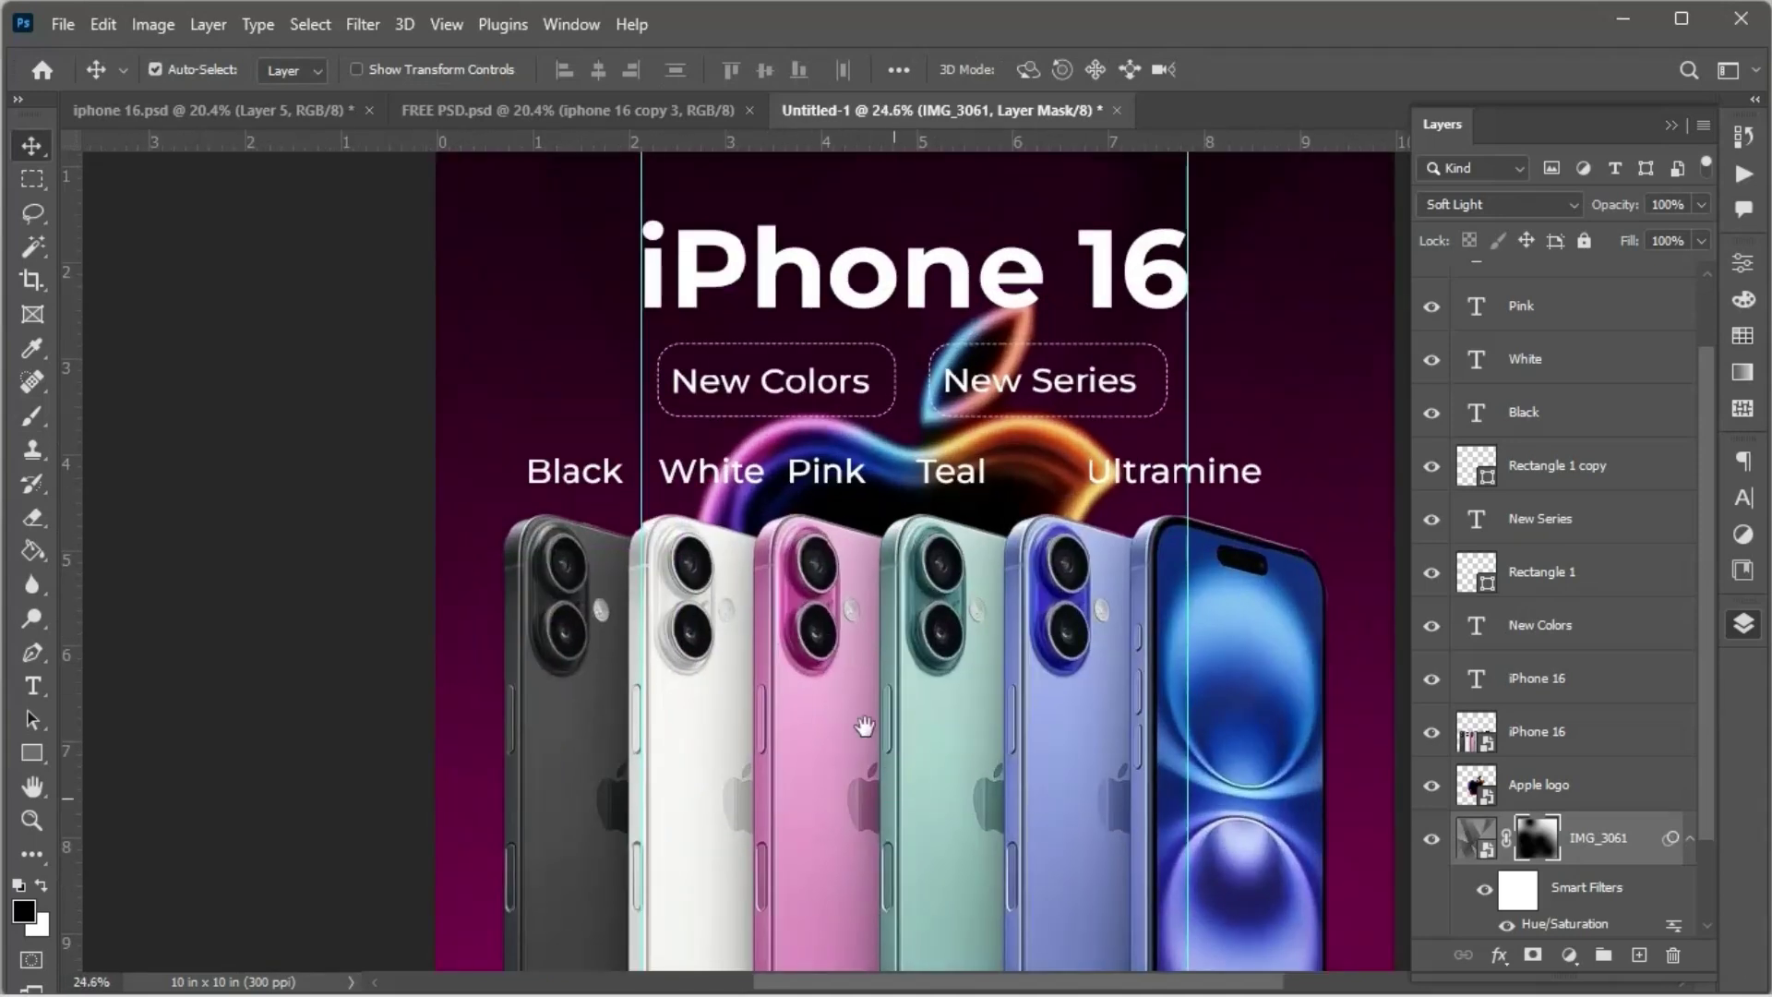
pyautogui.scroll(2, 863, 724)
pyautogui.moveTo(850, 704); pyautogui.dragTo(846, 875)
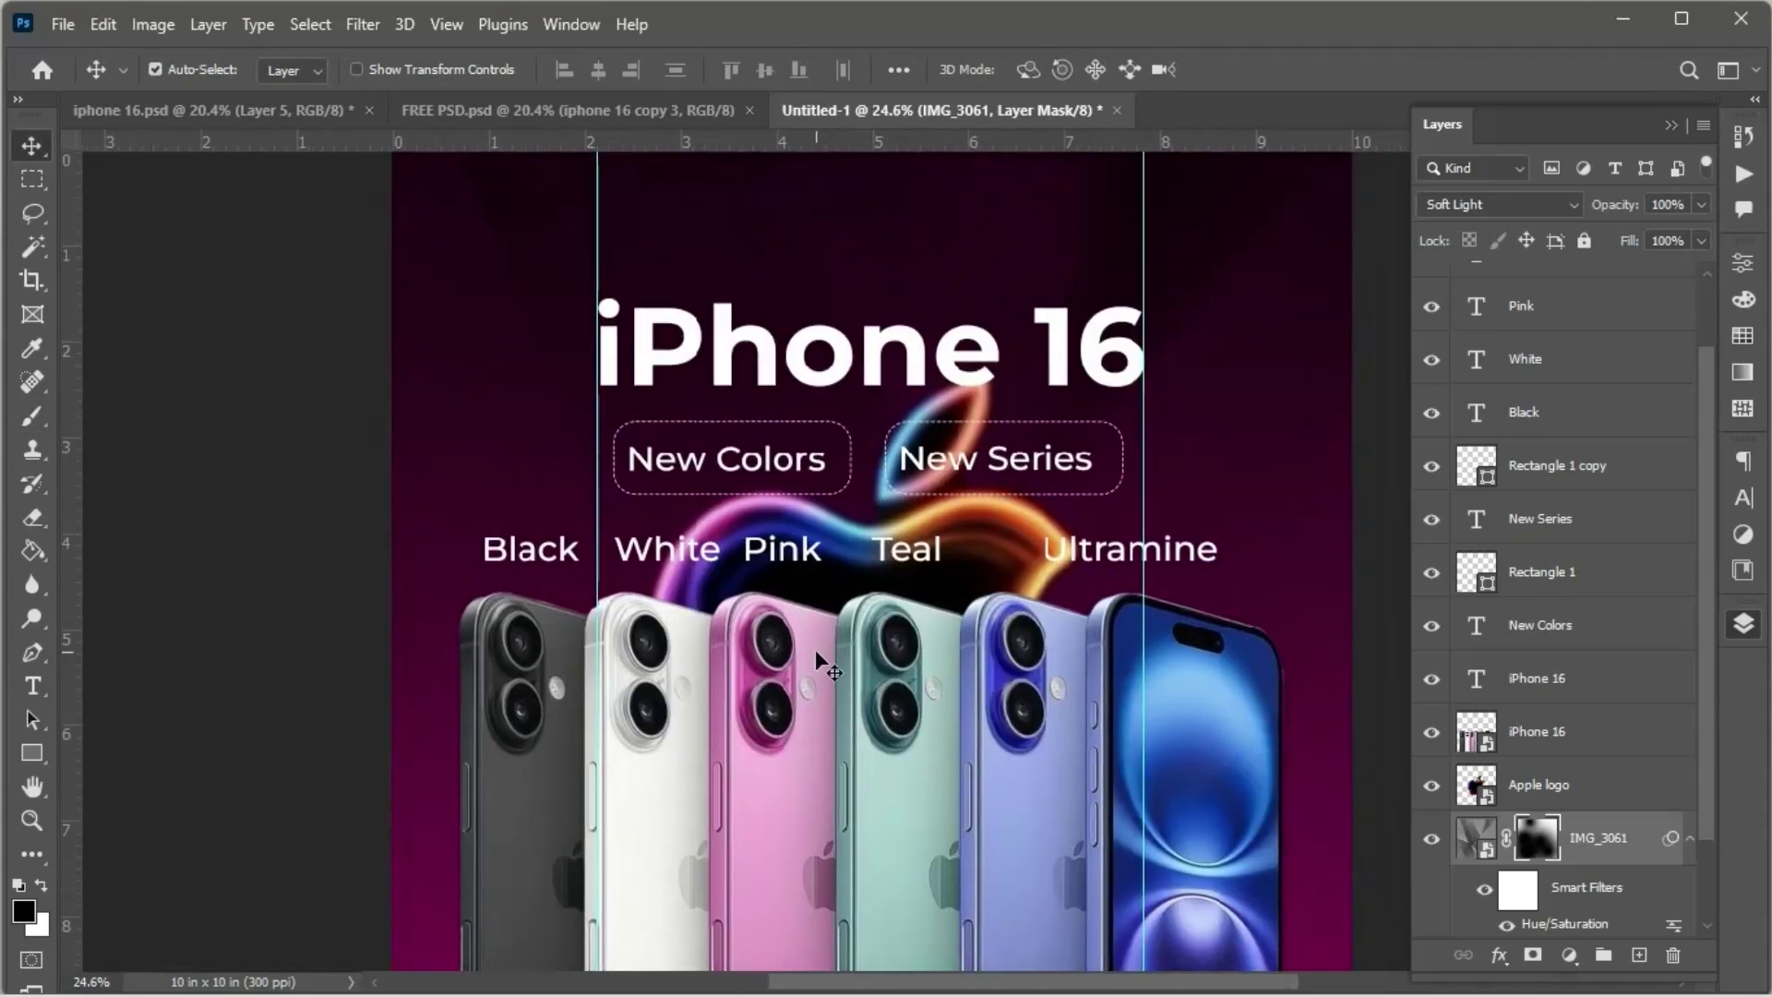
pyautogui.scroll(2, 816, 655)
pyautogui.moveTo(838, 553); pyautogui.dragTo(734, 660)
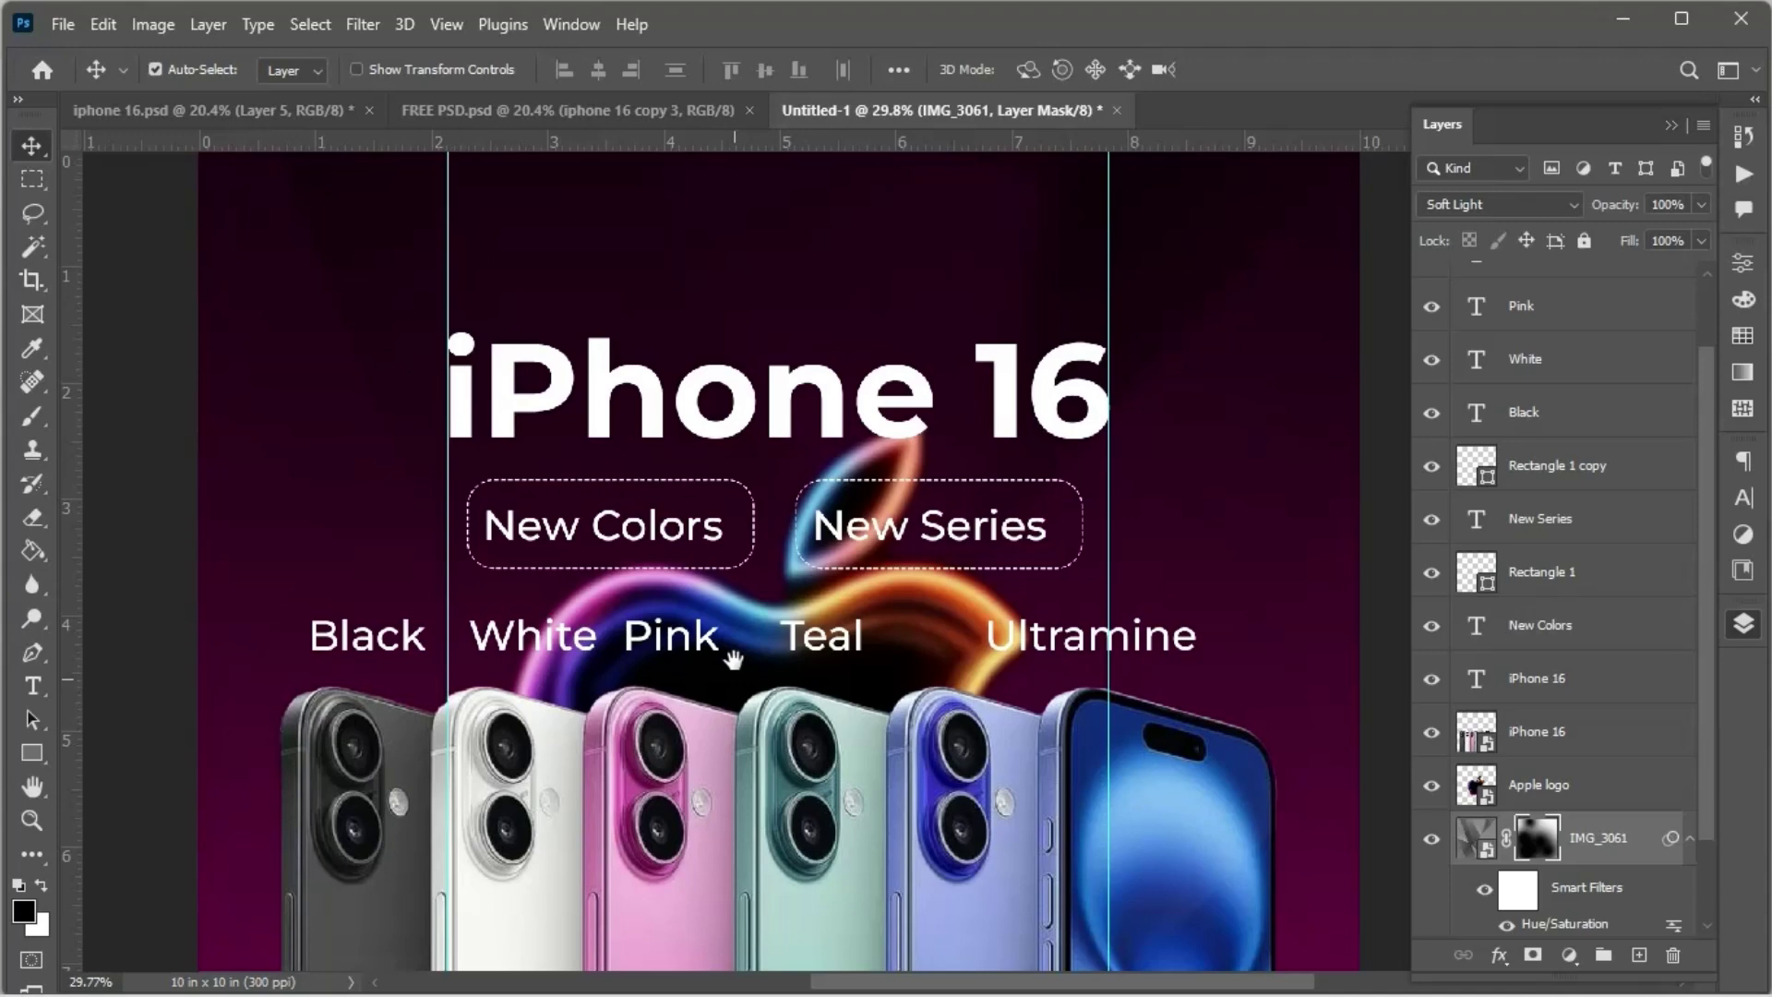
pyautogui.scroll(2, 807, 566)
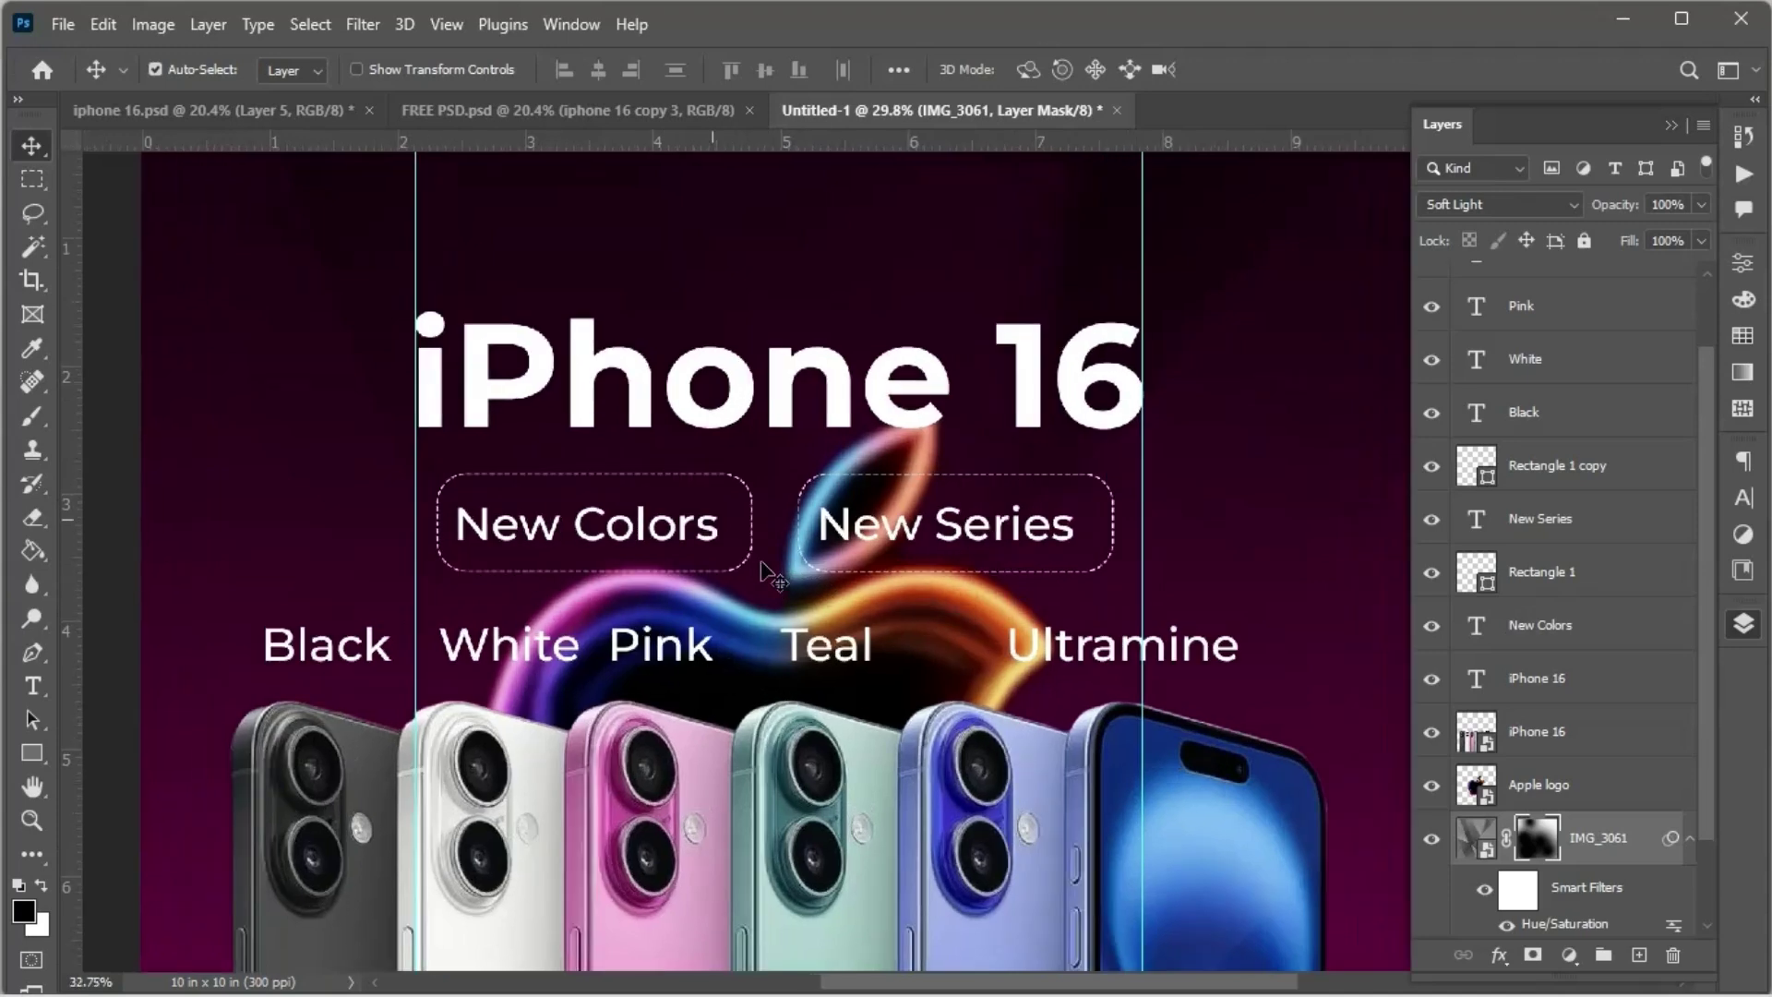
pyautogui.moveTo(784, 475); pyautogui.dragTo(686, 509)
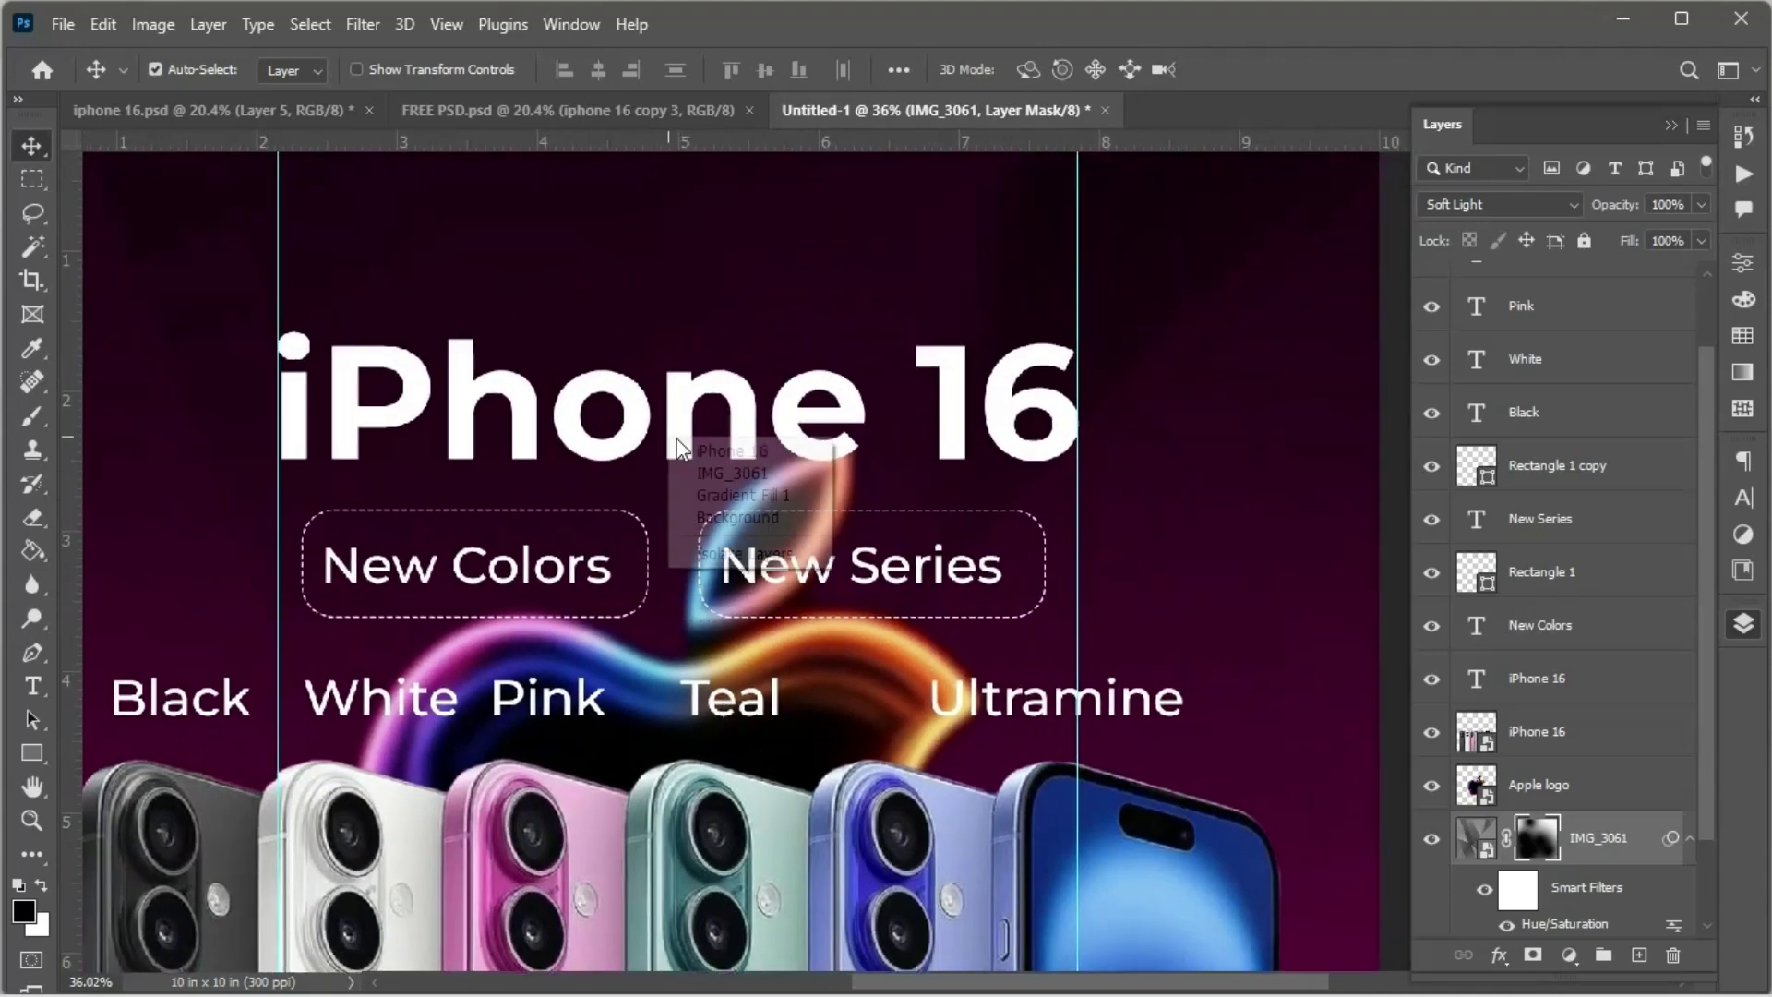
# Step: Draw an ellipse of about 1795 by 500 px directly above the iPhone 16 title layer, overlapping the upper part of the letters
pyautogui.click(686, 450)
pyautogui.scroll(-2, 687, 451)
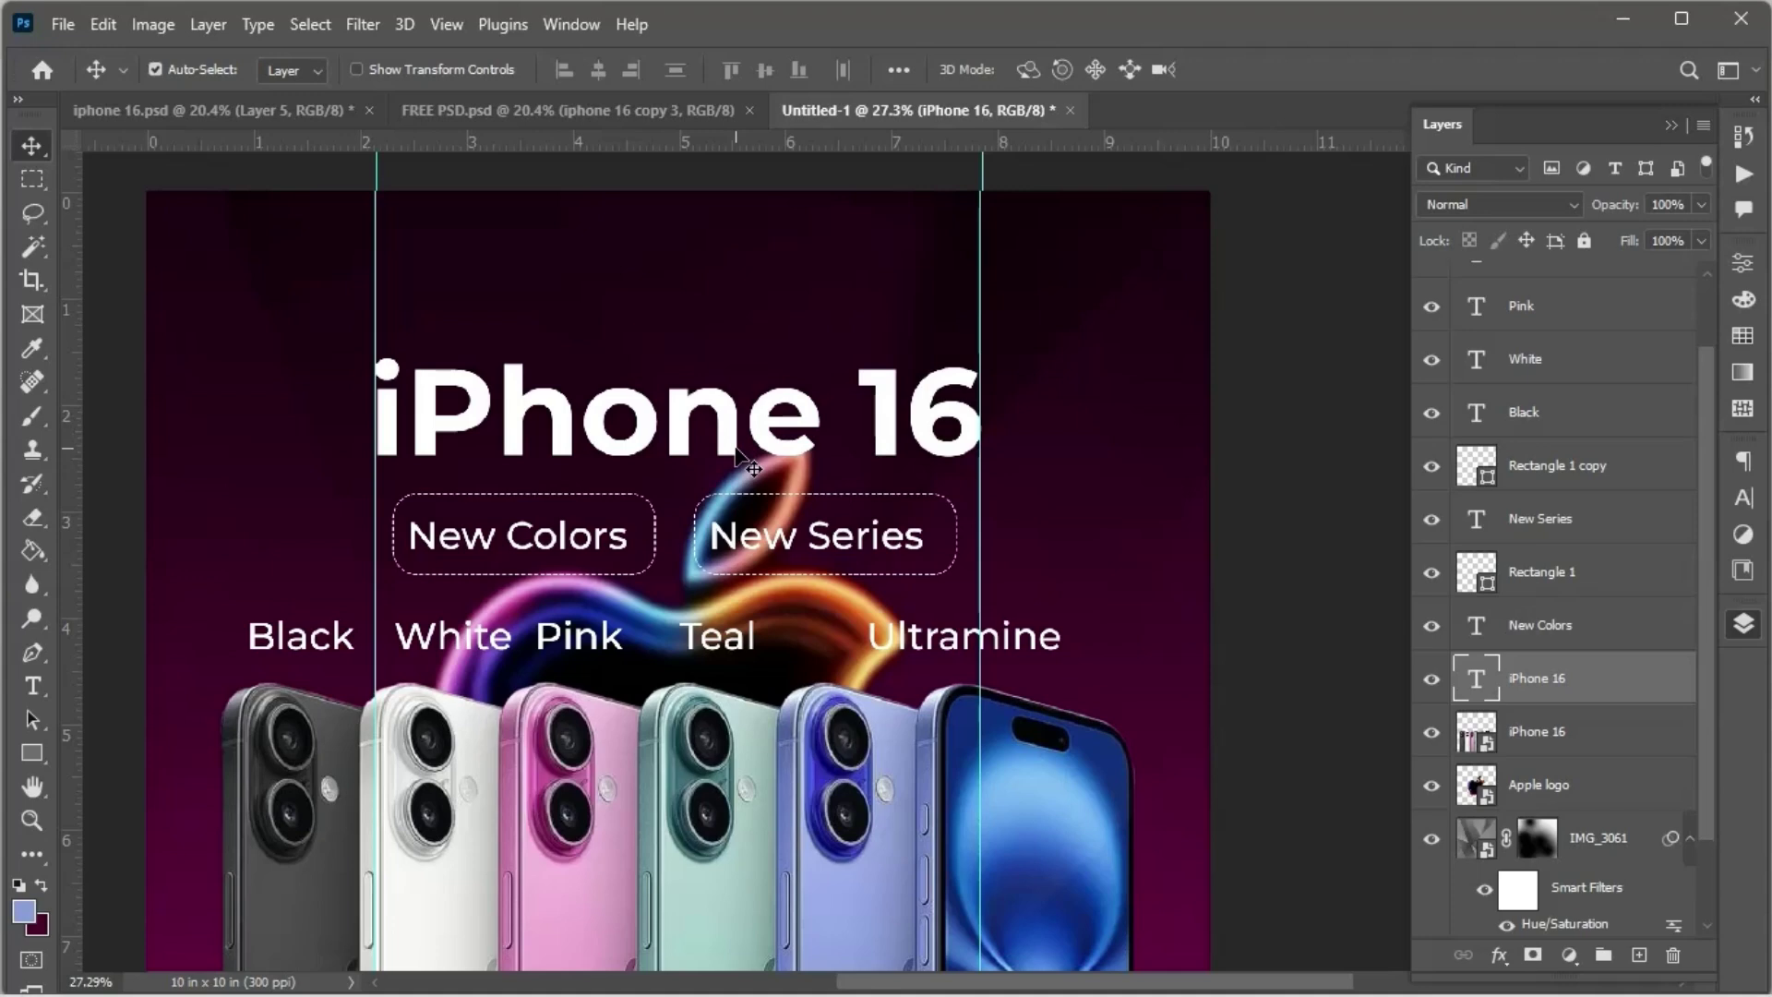
pyautogui.press('u')
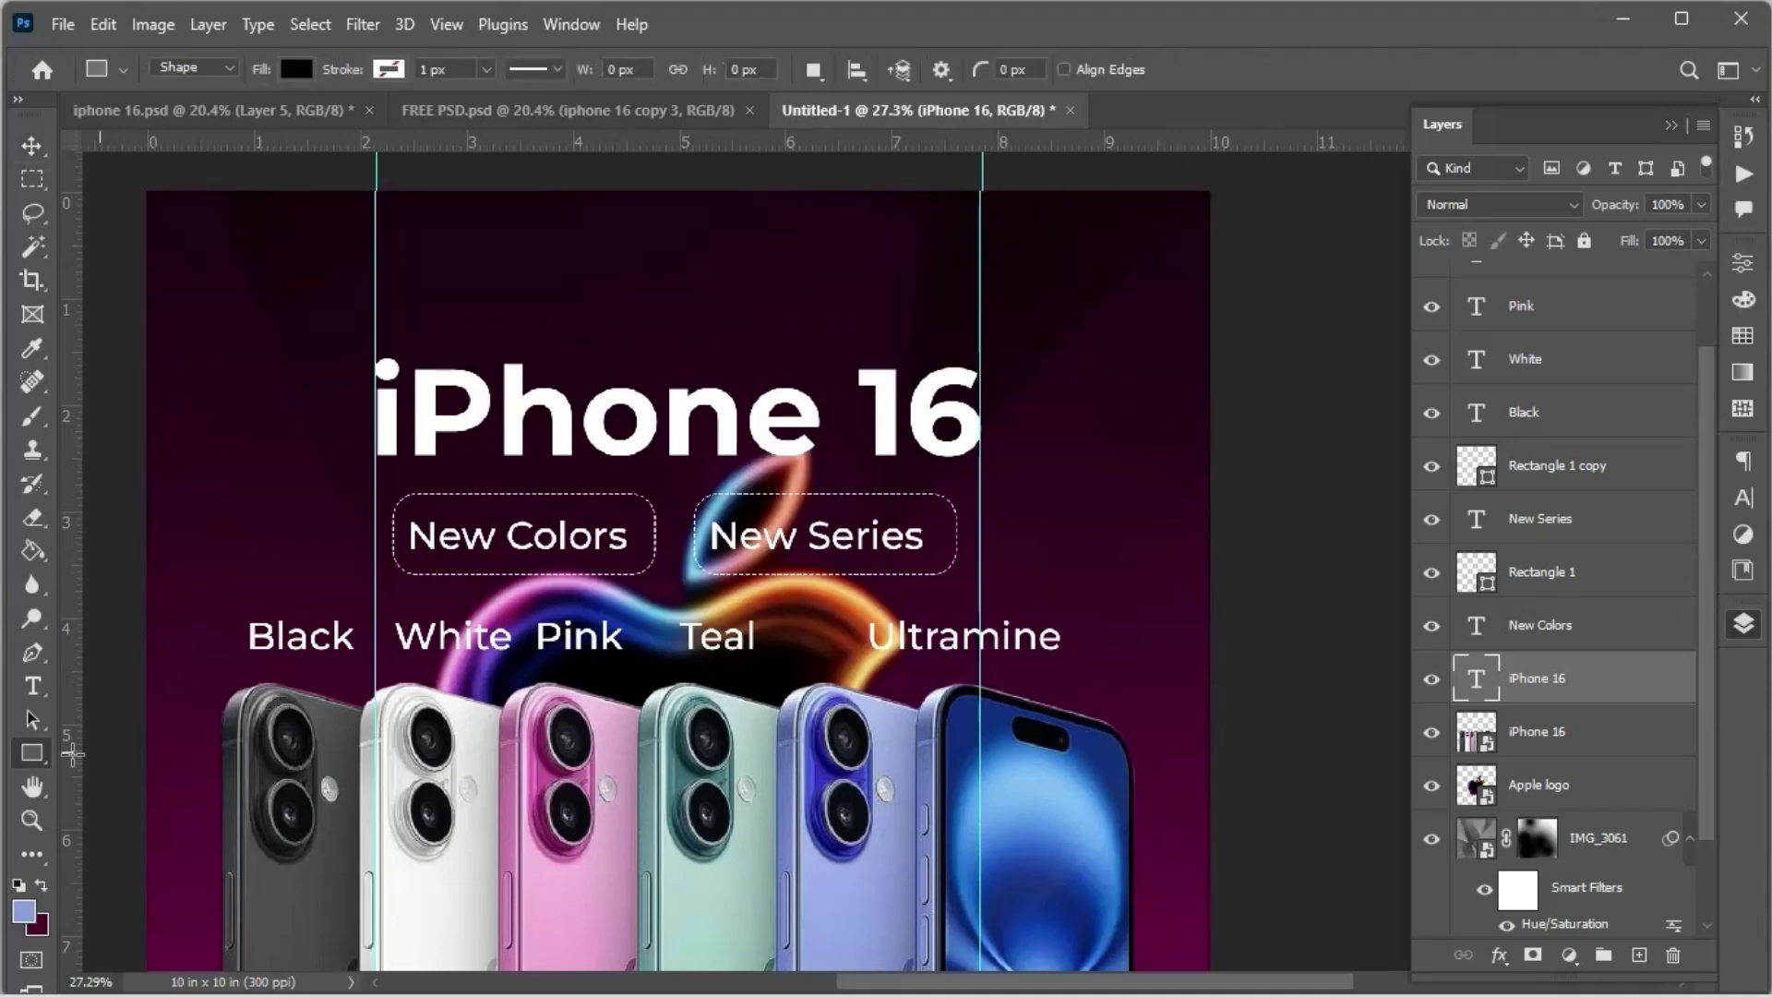
pyautogui.rightClick(35, 755)
pyautogui.press('Escape')
pyautogui.hotkey('shift', 'u')
pyautogui.moveTo(309, 251); pyautogui.dragTo(1000, 429)
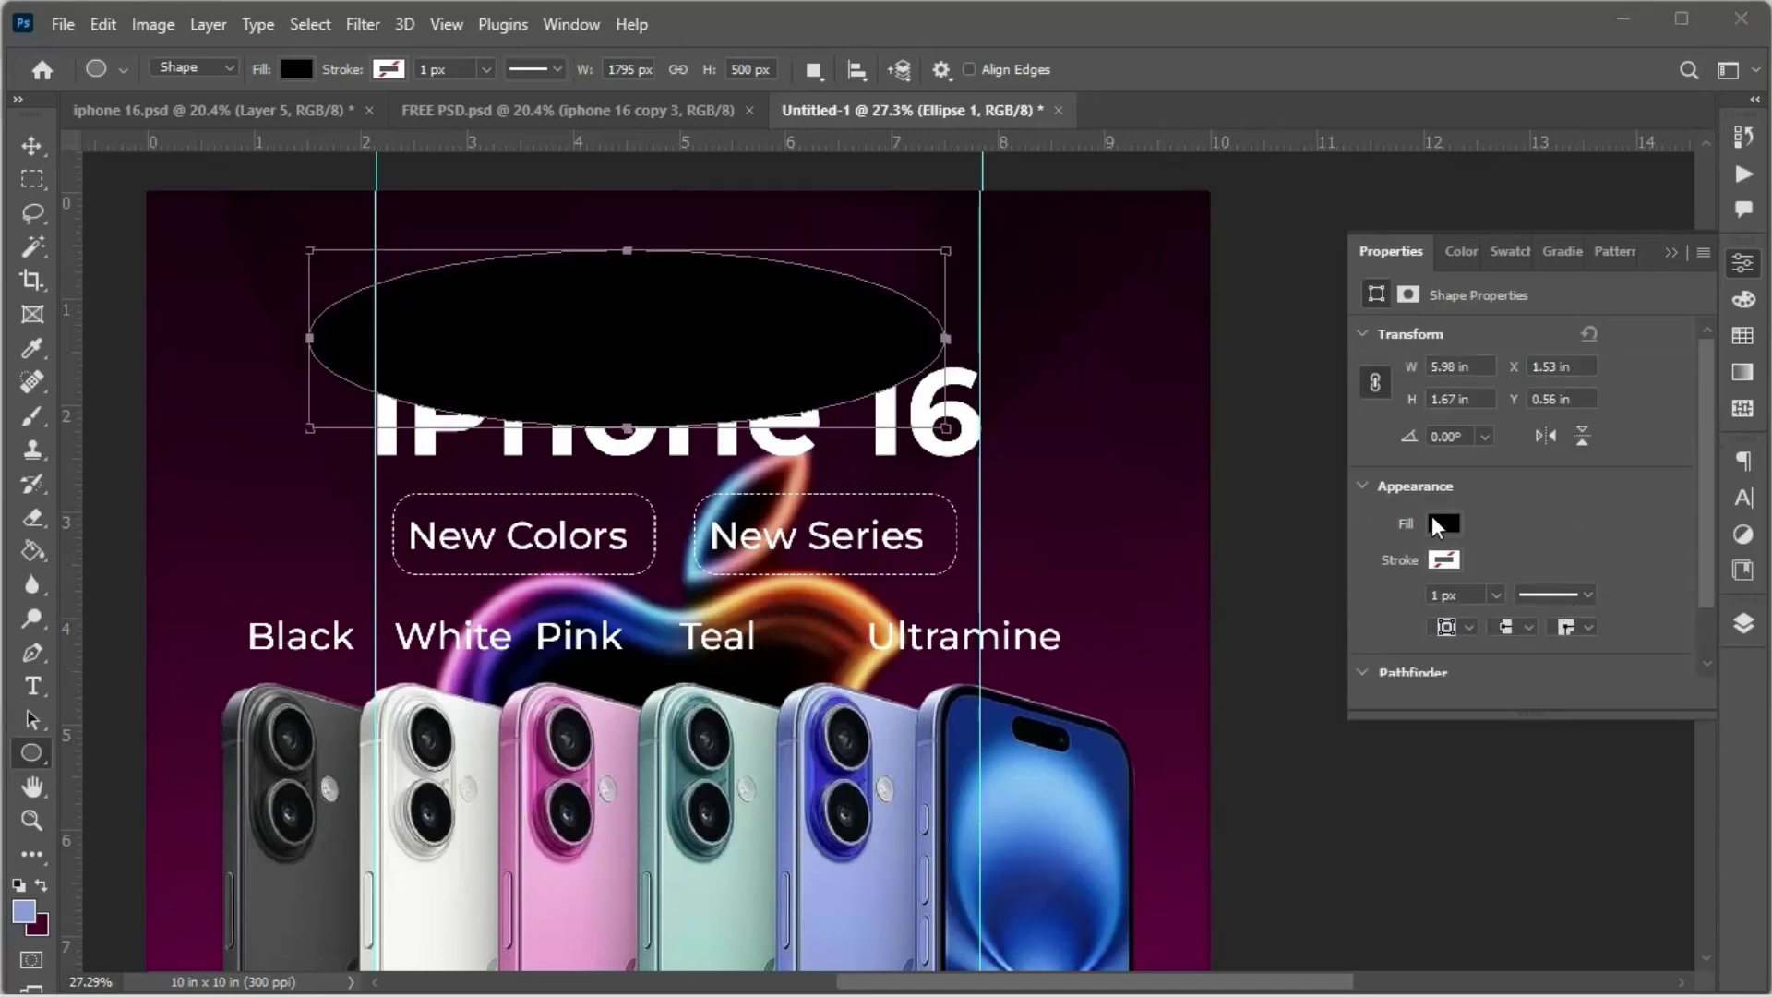
# Step: Set the ellipse's fill to the solid gray 918f8f
pyautogui.click(1443, 524)
pyautogui.click(1703, 554)
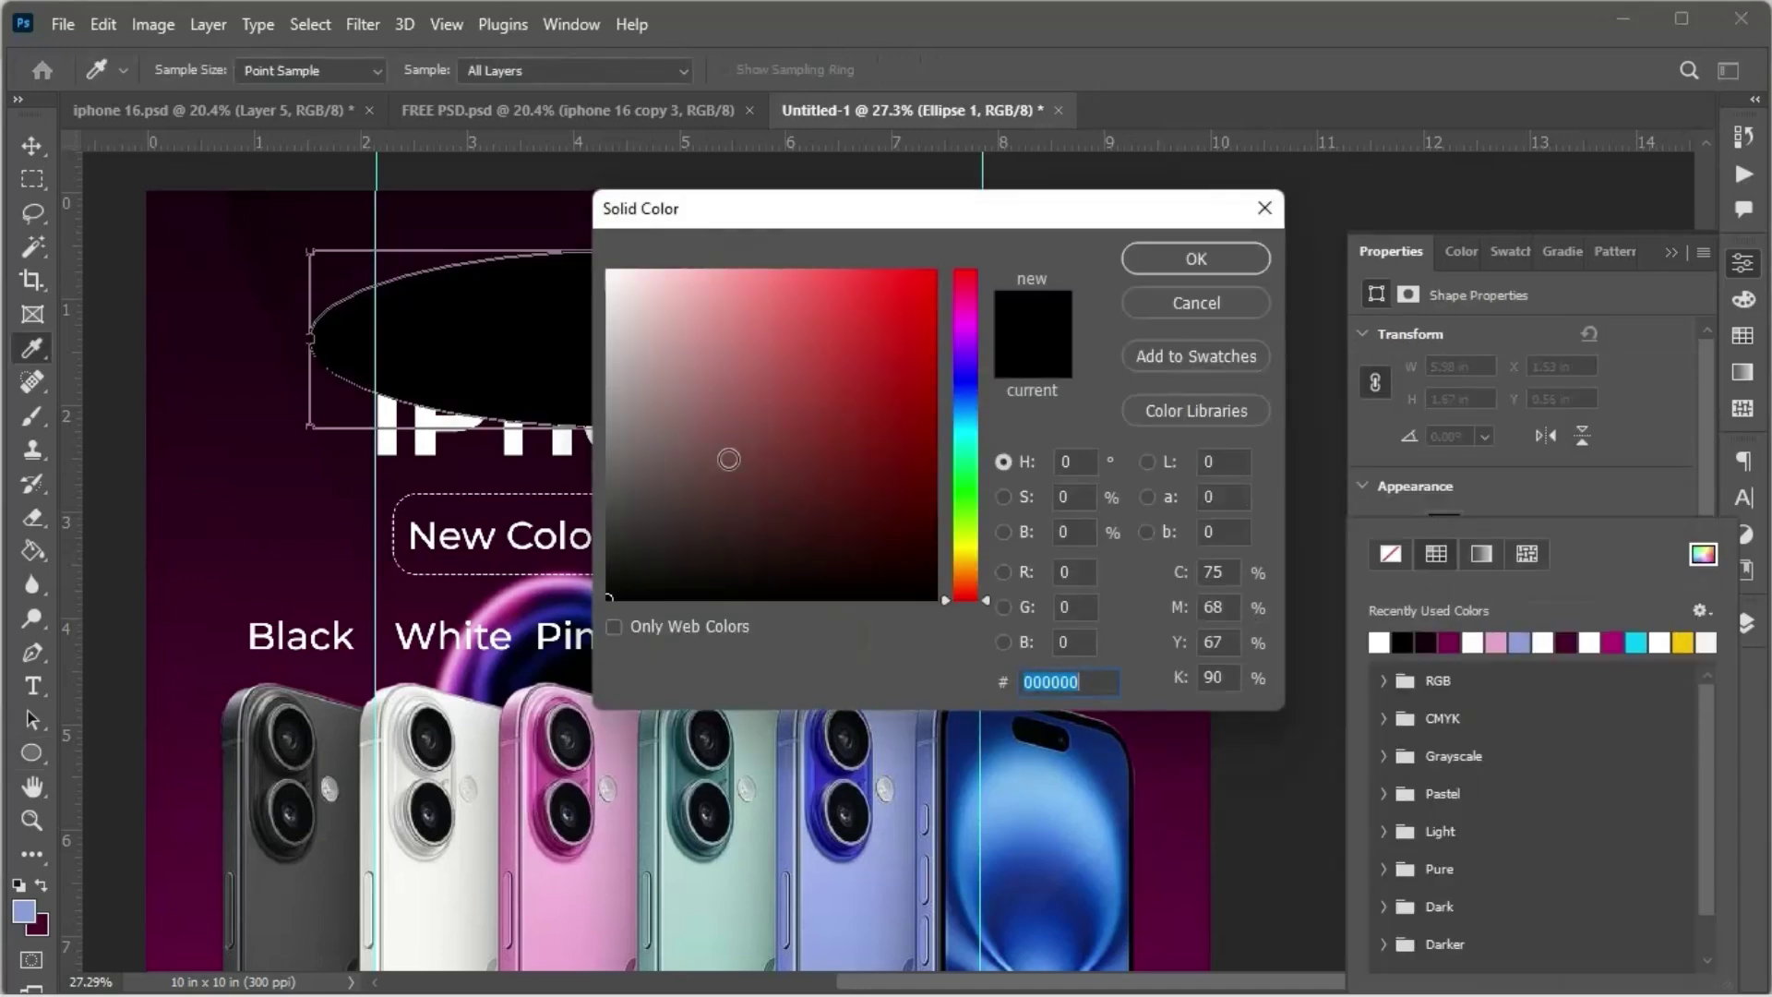
pyautogui.moveTo(727, 459); pyautogui.dragTo(592, 453)
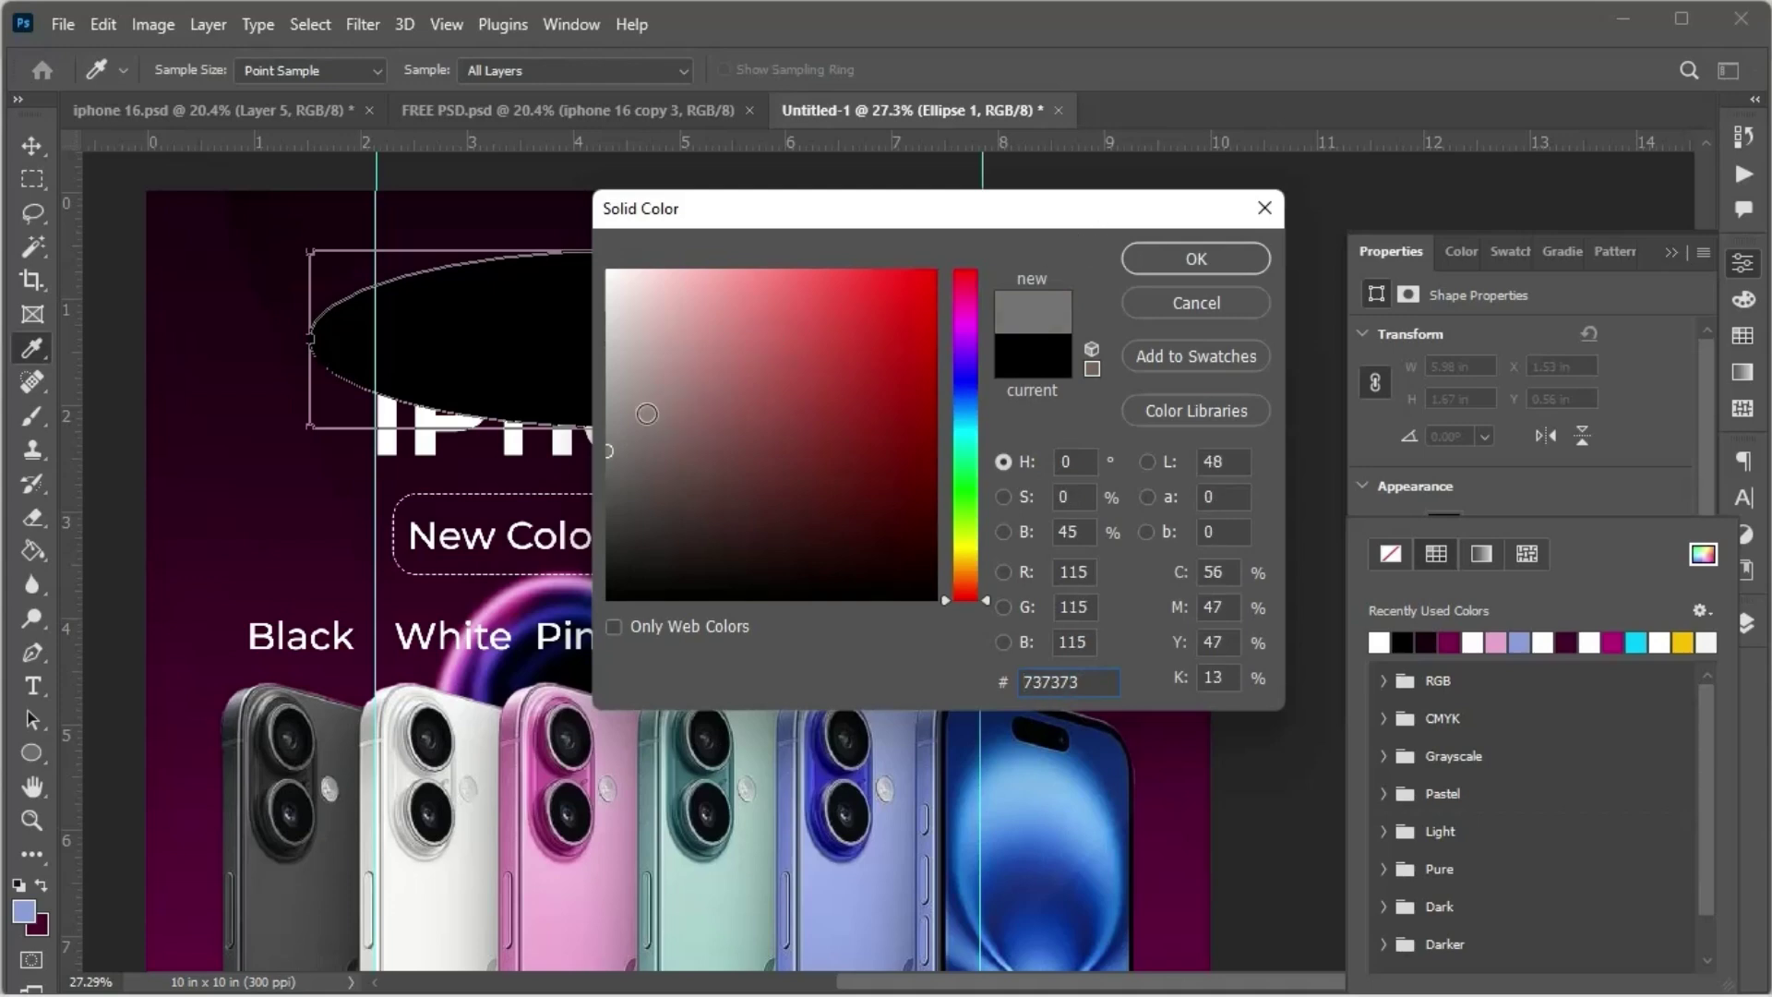
pyautogui.click(611, 412)
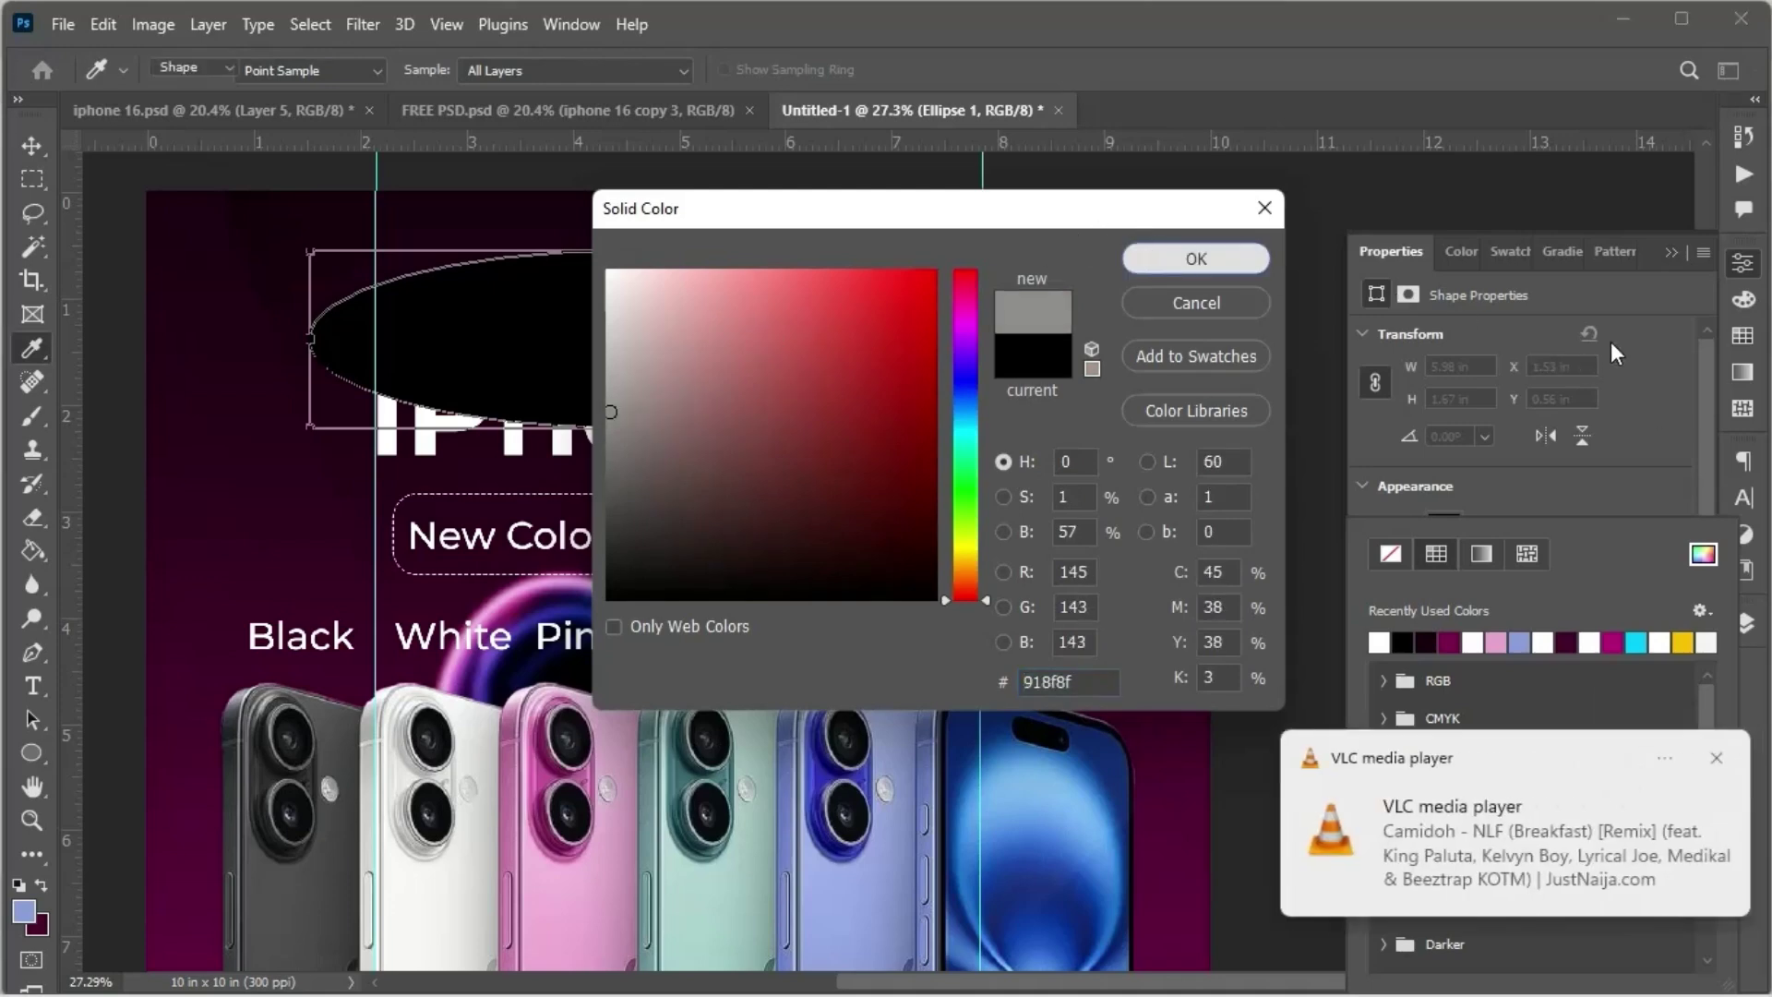
pyautogui.press('Return')
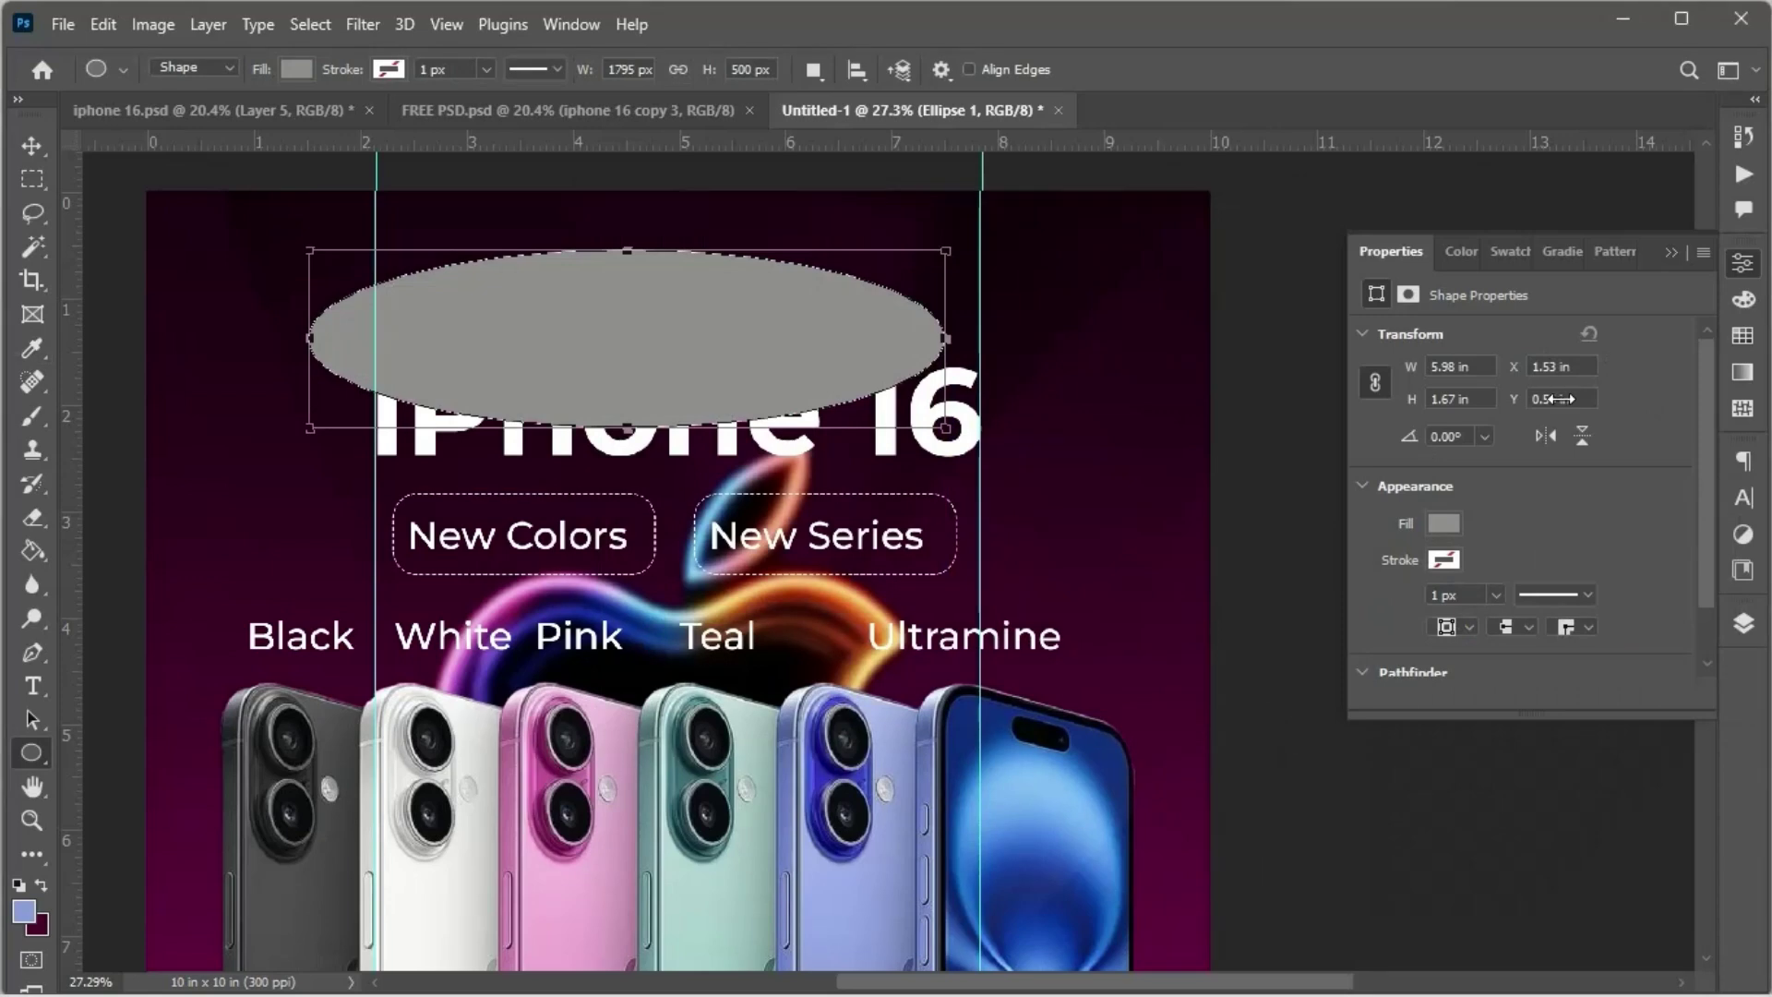
# Step: Lower the ellipse's opacity to 58% and clip it to the iPhone 16 title text
pyautogui.press('v')
pyautogui.click(1743, 623)
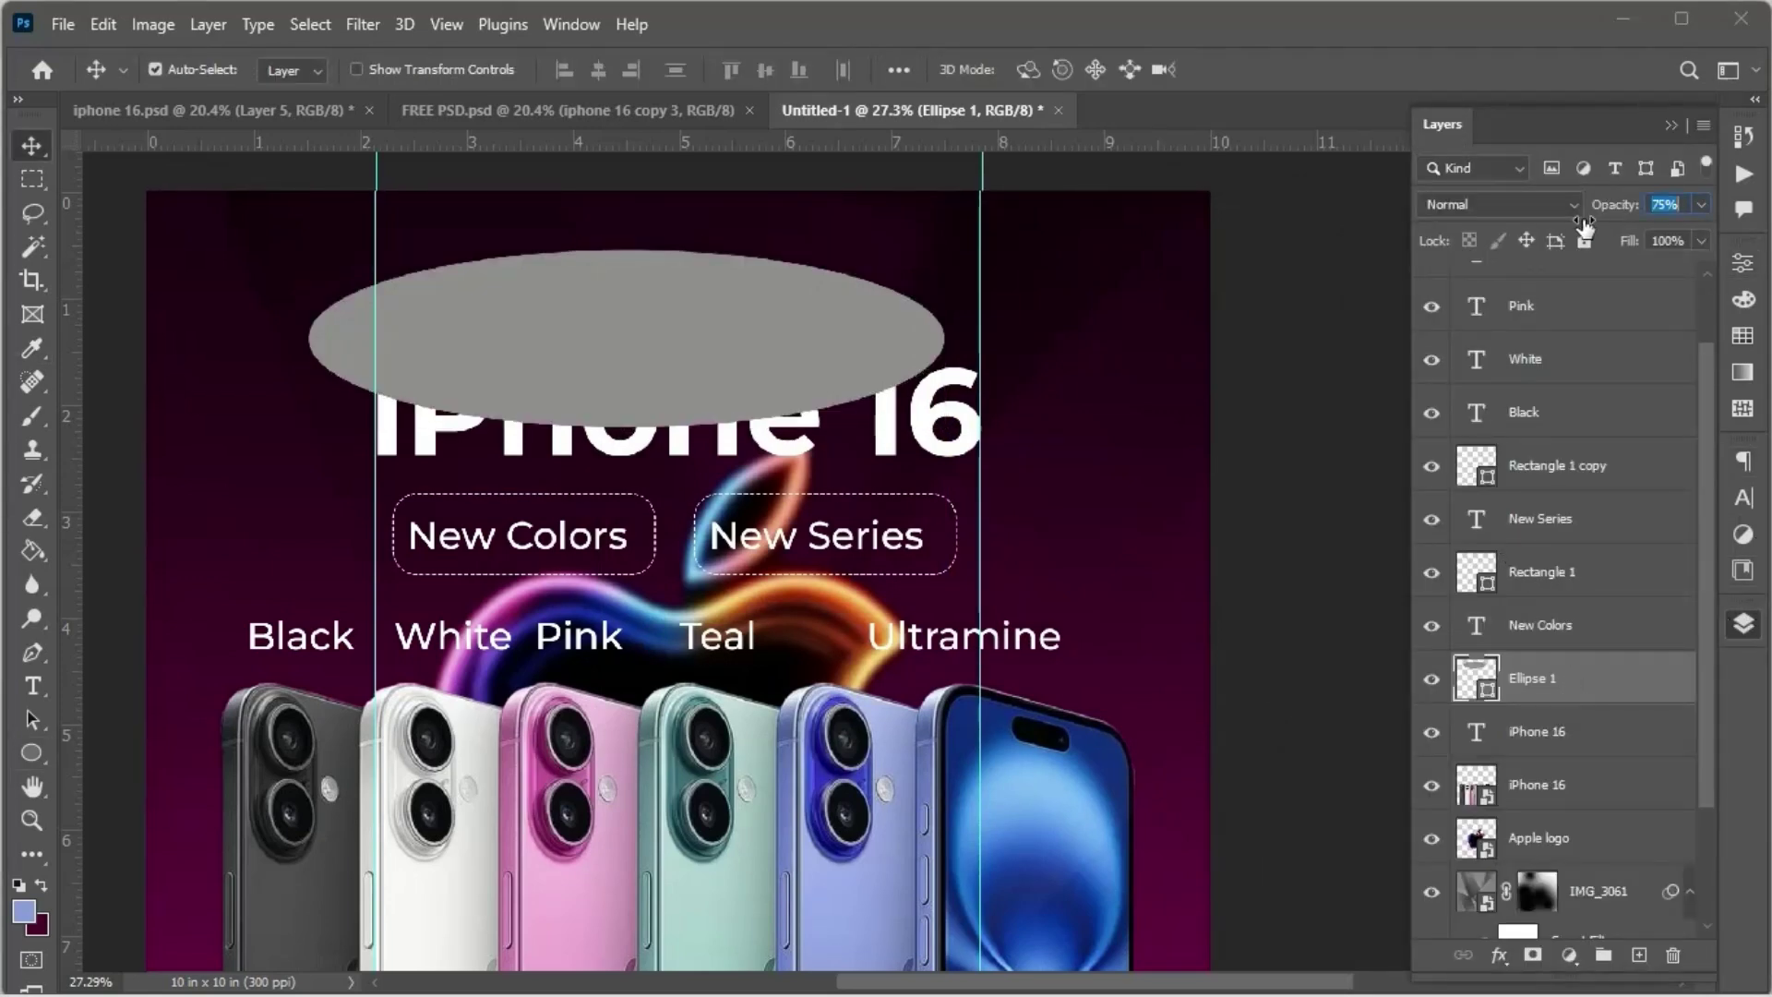
pyautogui.moveTo(1616, 205); pyautogui.dragTo(1562, 233)
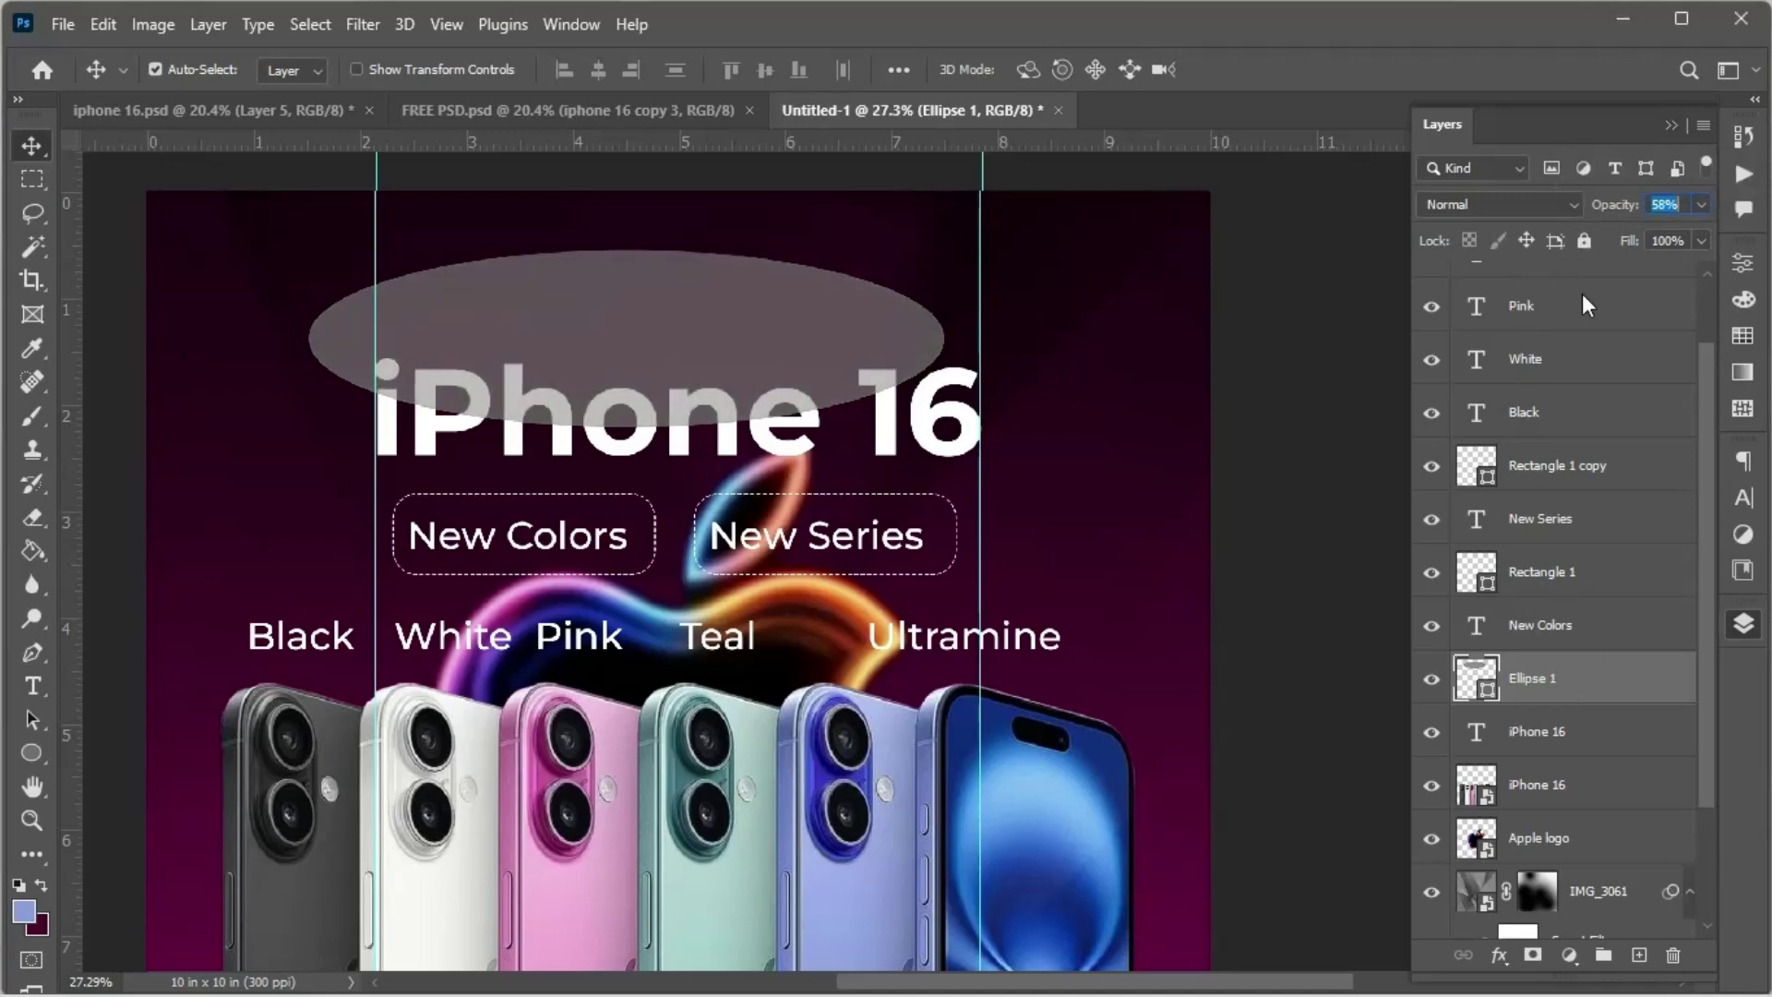
pyautogui.keyDown('alt'); pyautogui.click(1573, 700); pyautogui.keyUp('alt')
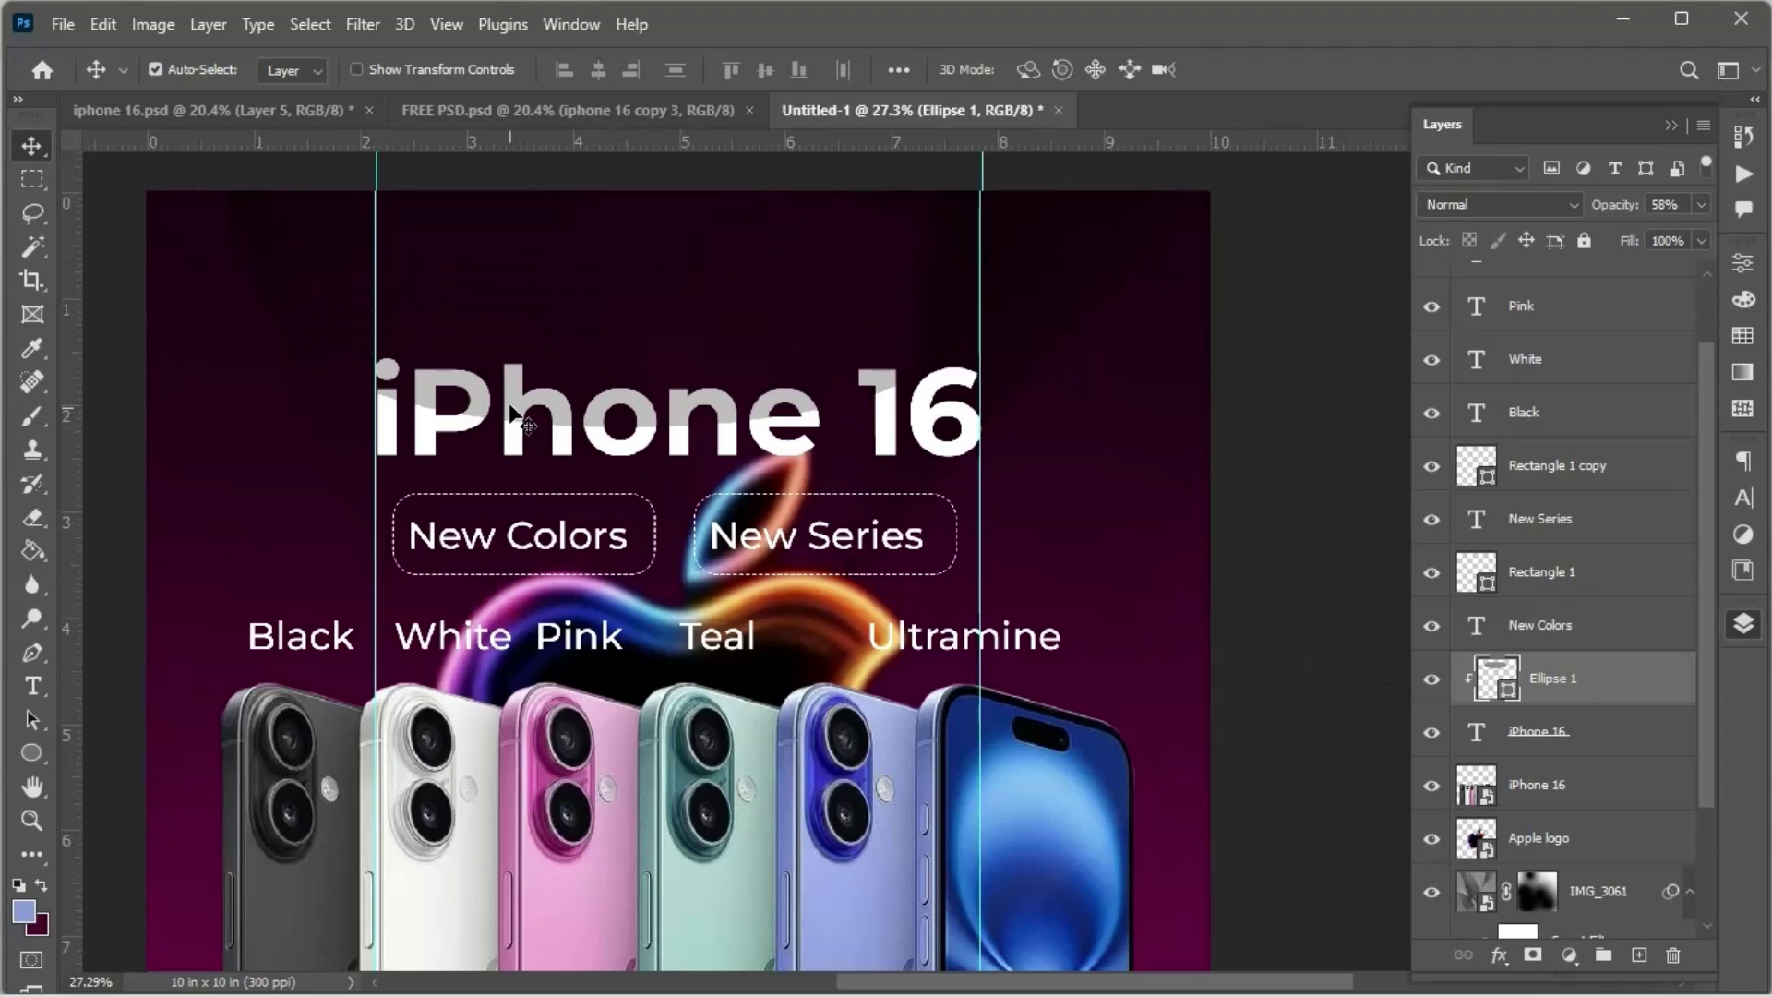
# Step: Nudge the Teal label slightly to the right above the teal phone
pyautogui.scroll(-2, 492, 410)
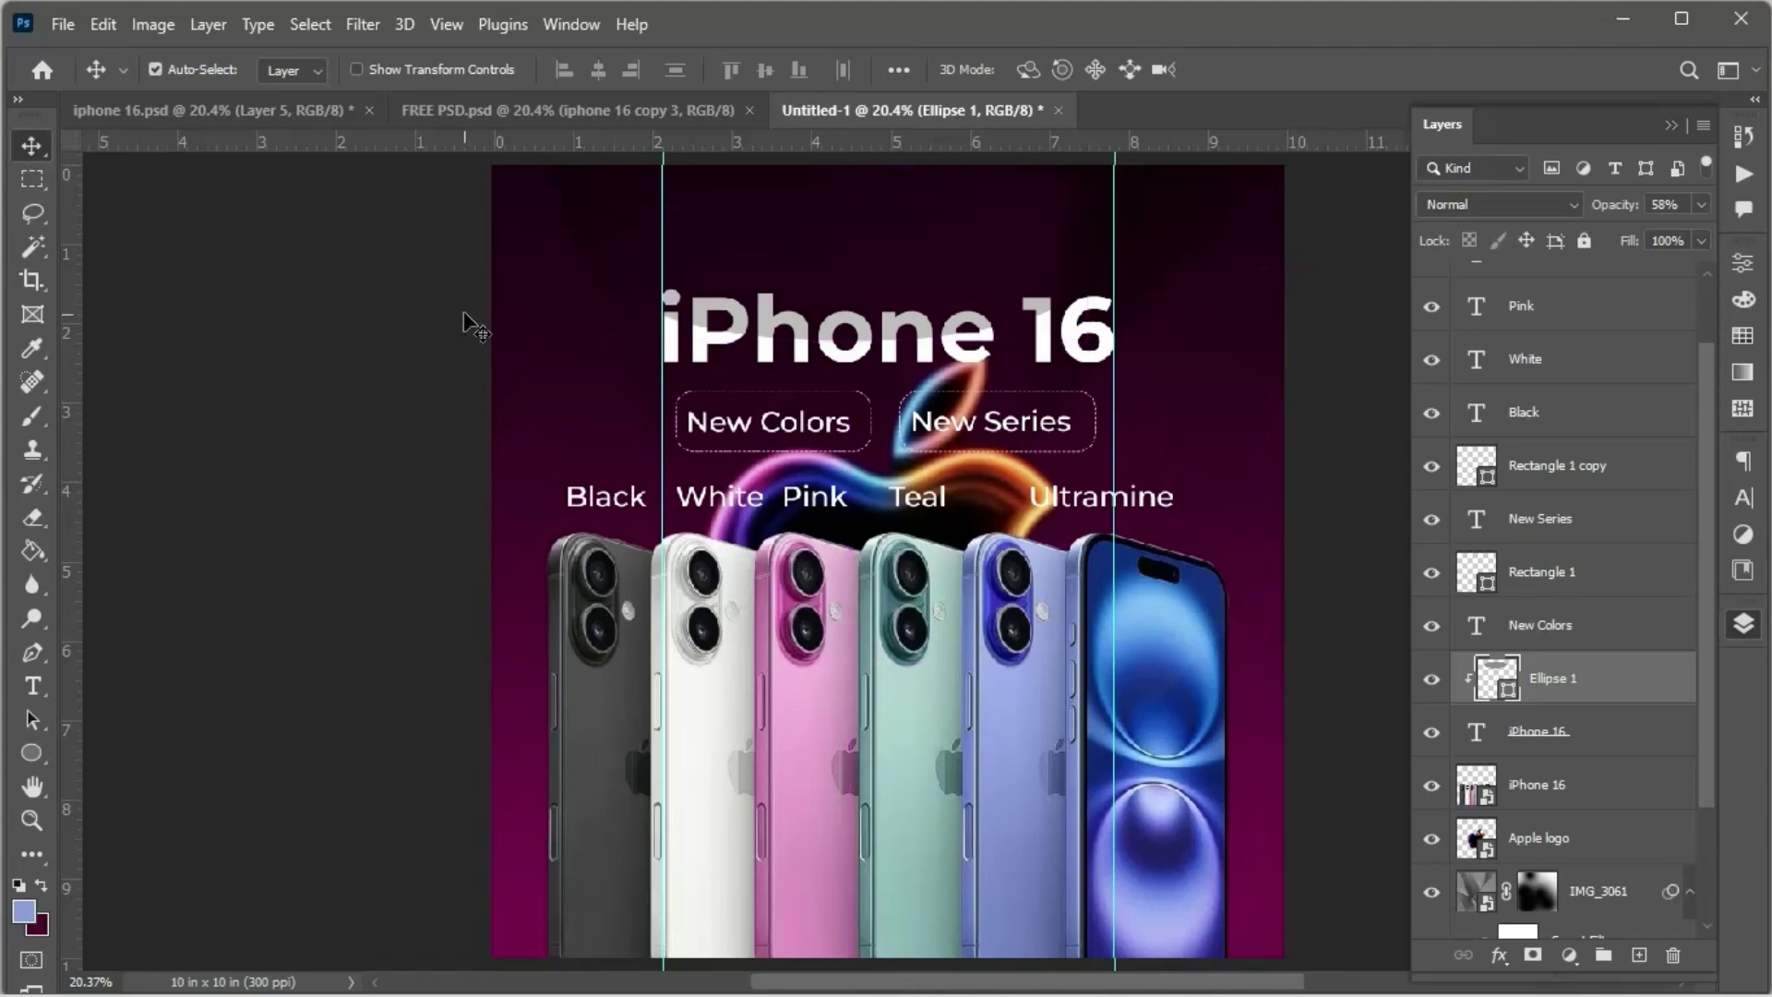
pyautogui.scroll(-1, 984, 543)
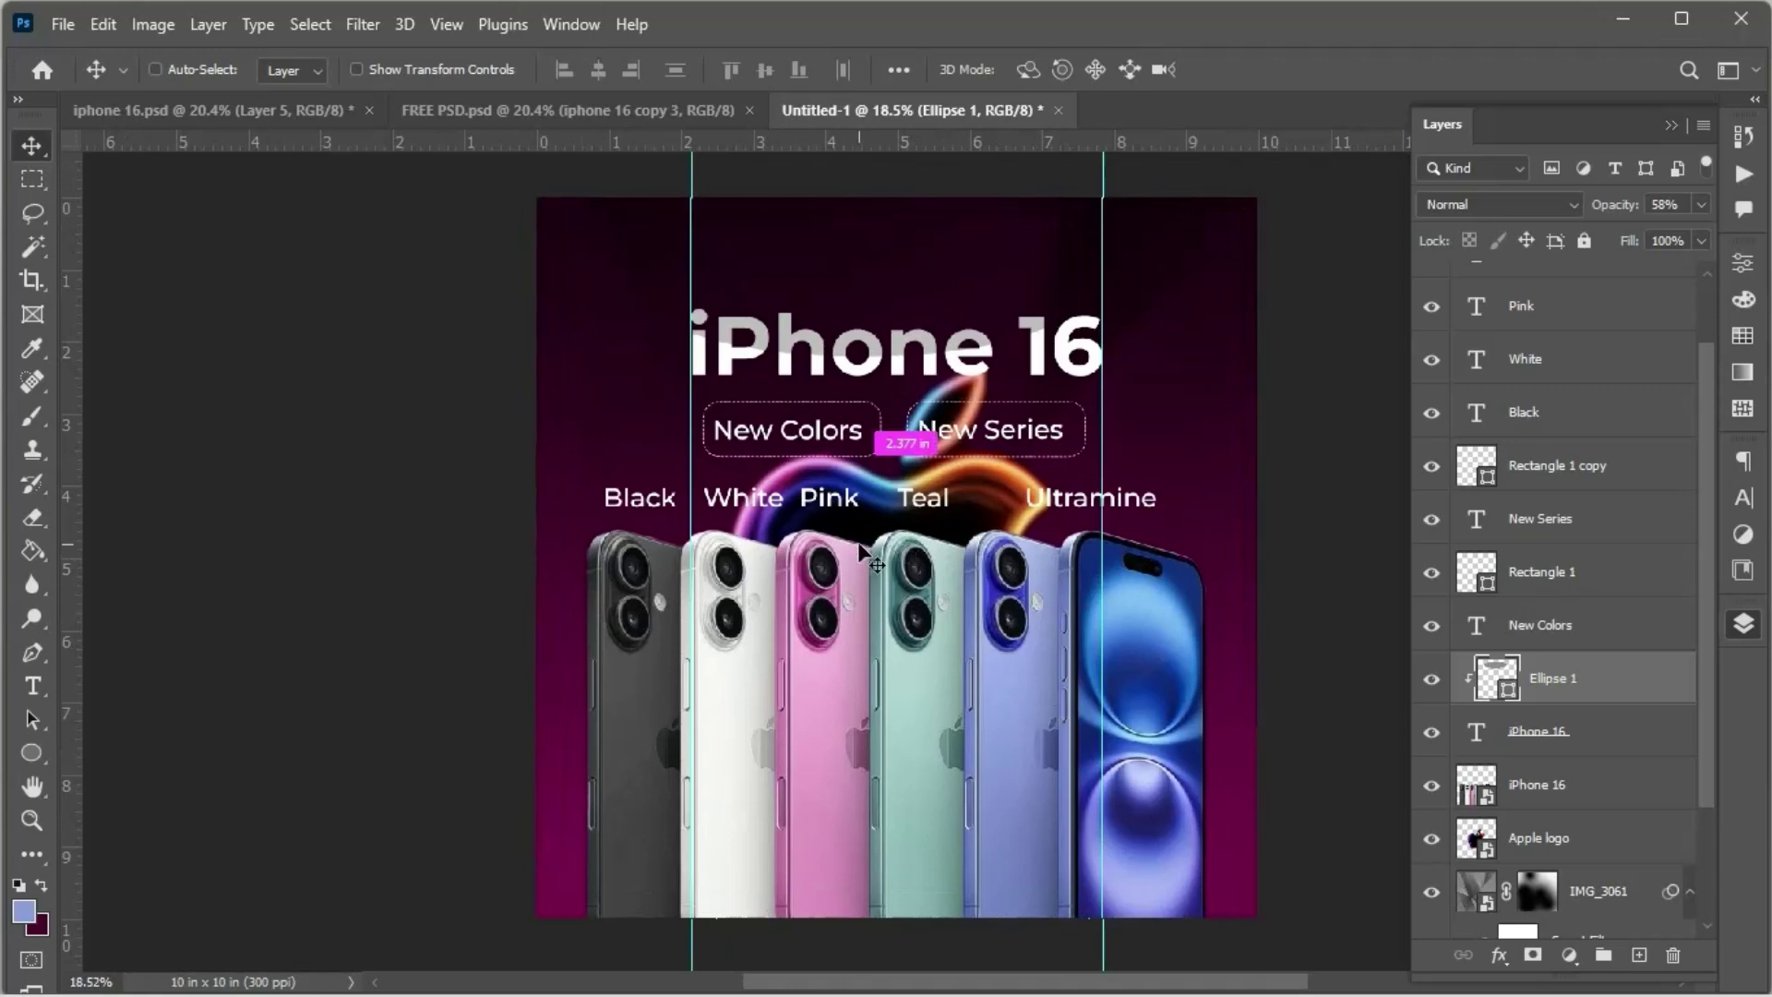
pyautogui.scroll(1, 890, 443)
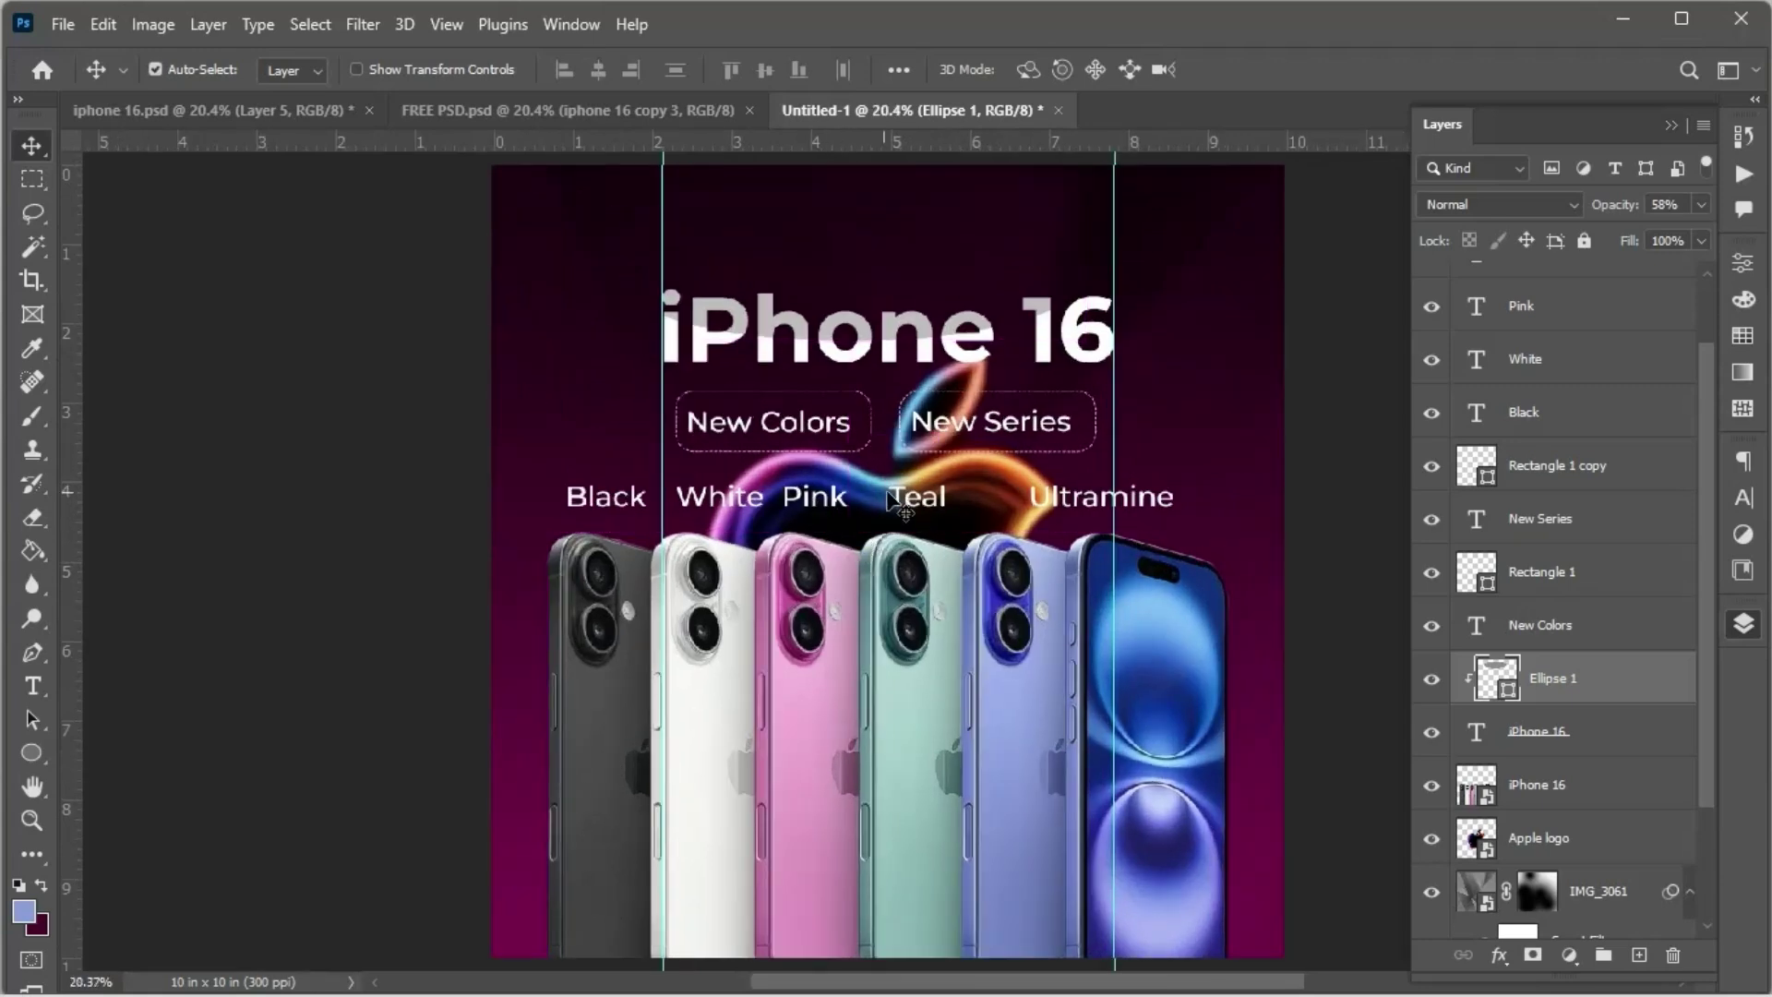
pyautogui.click(912, 515)
pyautogui.hotkey('shift', 'Right')
pyautogui.hotkey('shift', 'Right')
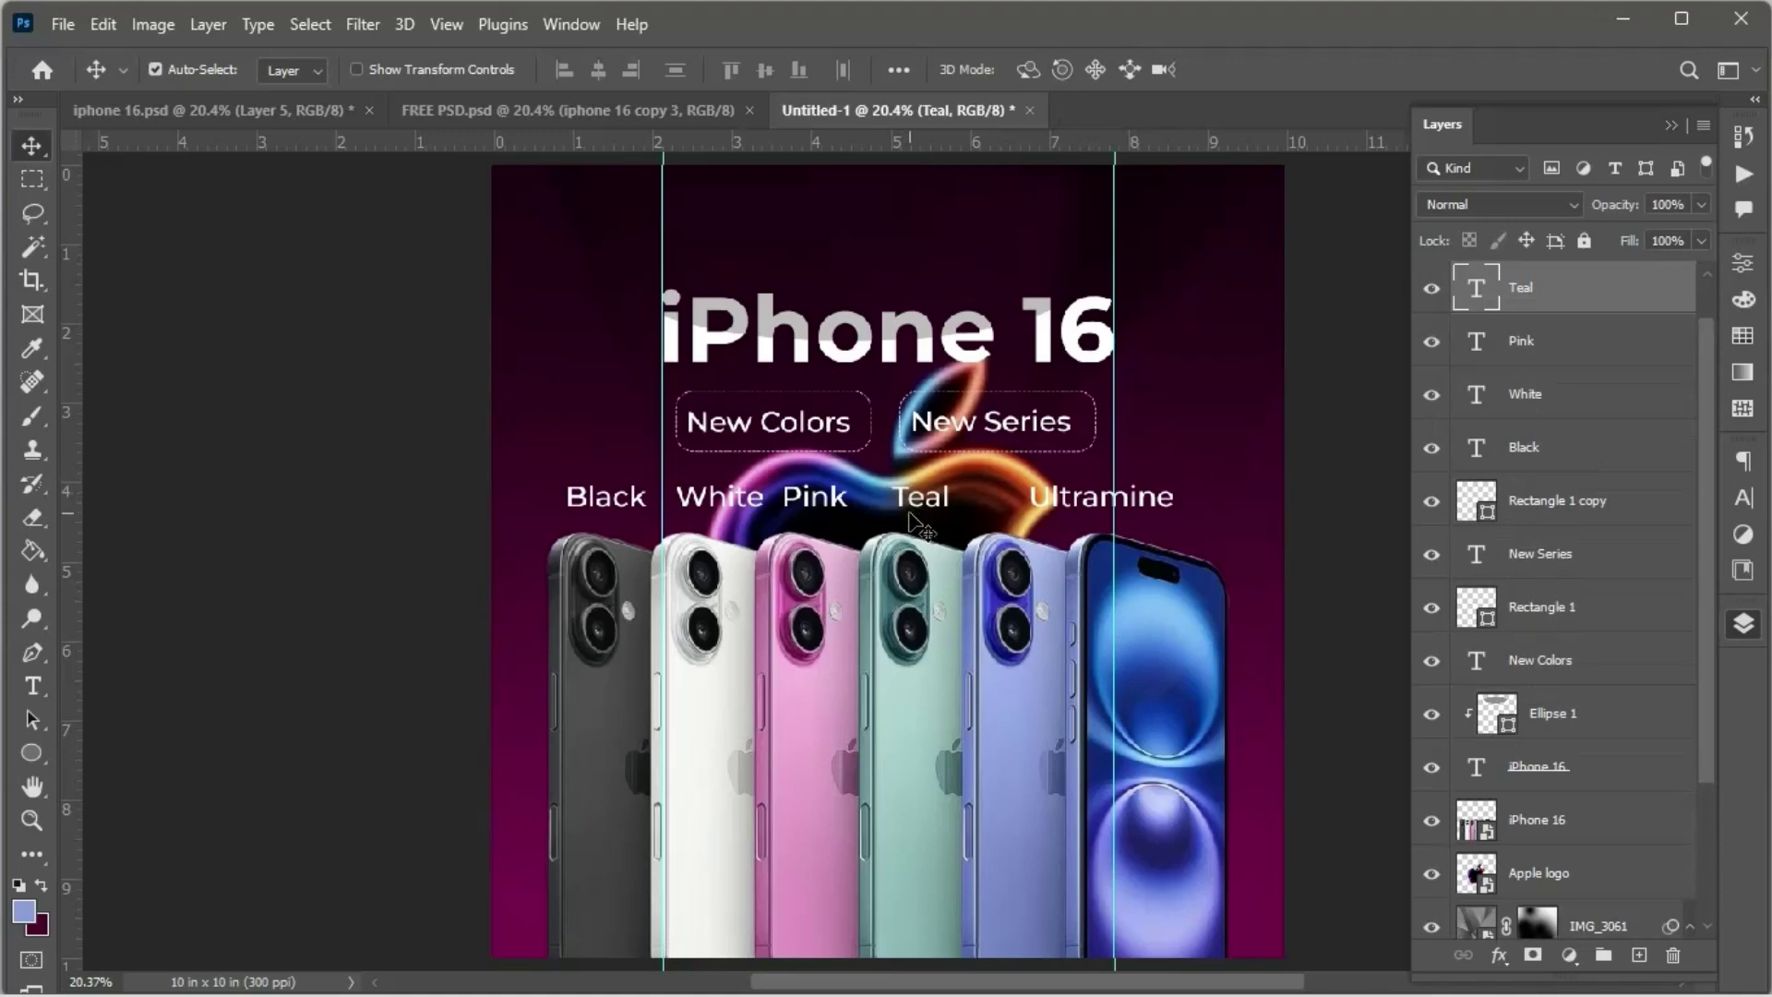
# Step: Hide the guides and review the overall poster layout, including the title, framed subtitles and colour labels above the phones
pyautogui.press('ctrl')
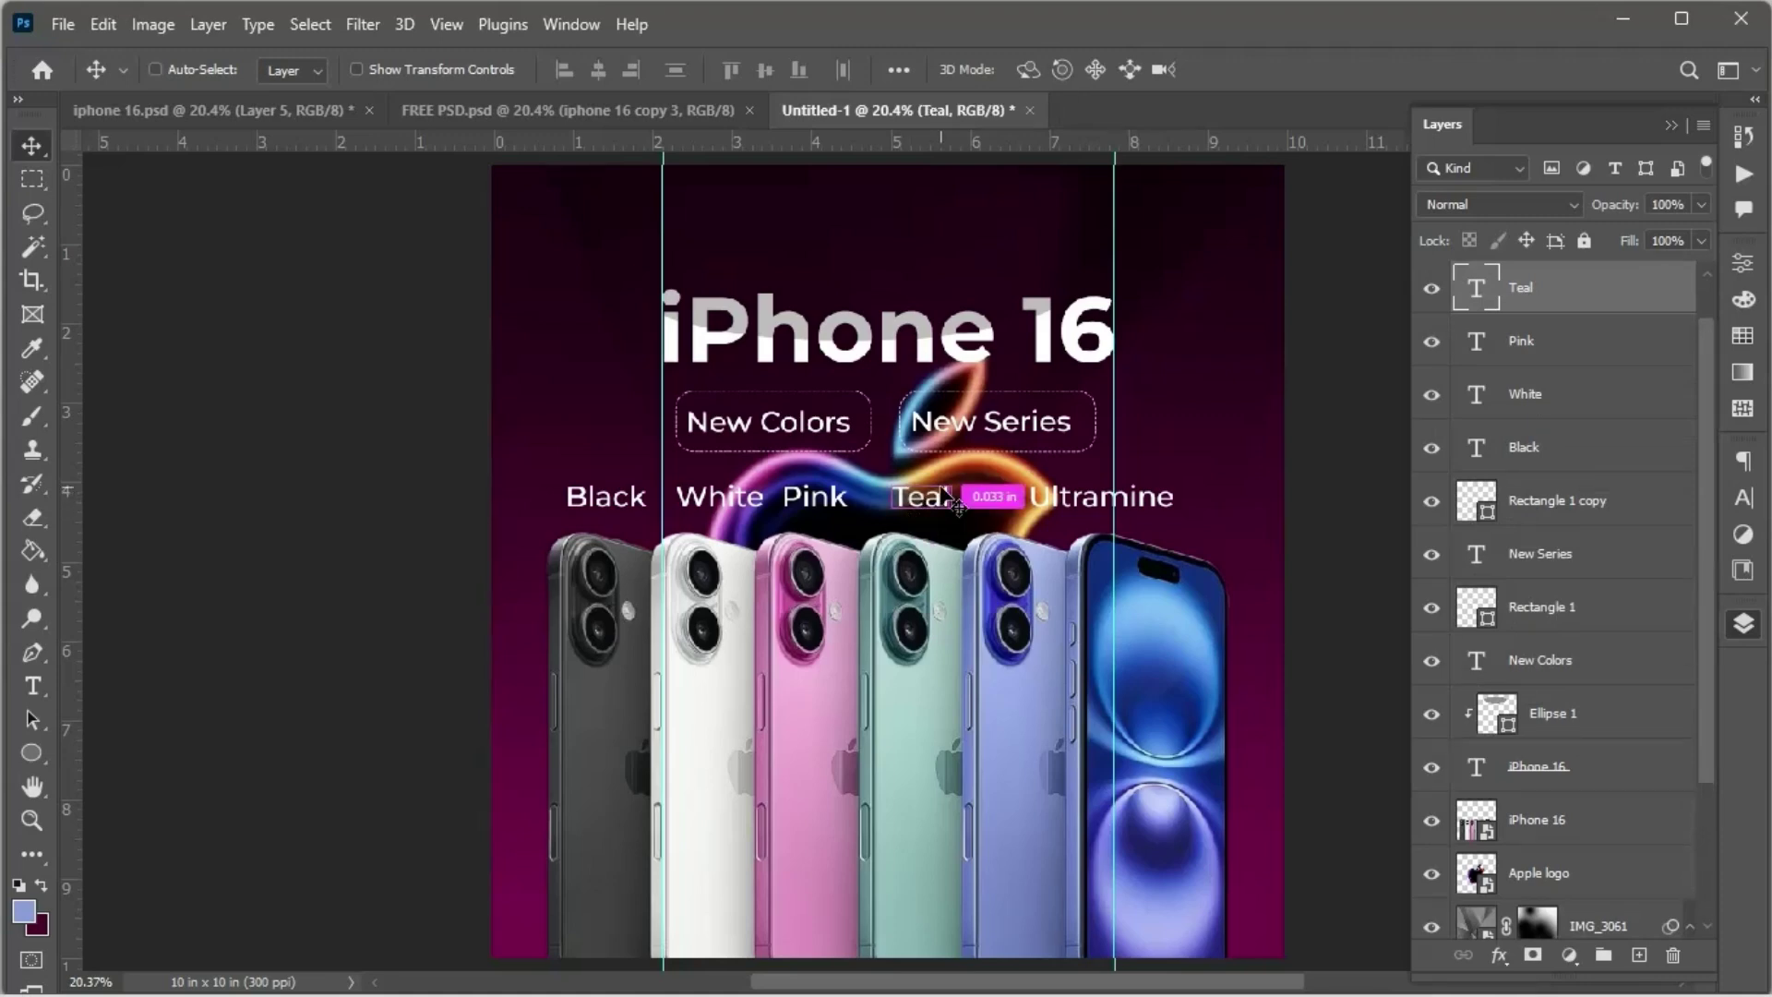
pyautogui.scroll(-2, 914, 525)
pyautogui.scroll(3, 868, 835)
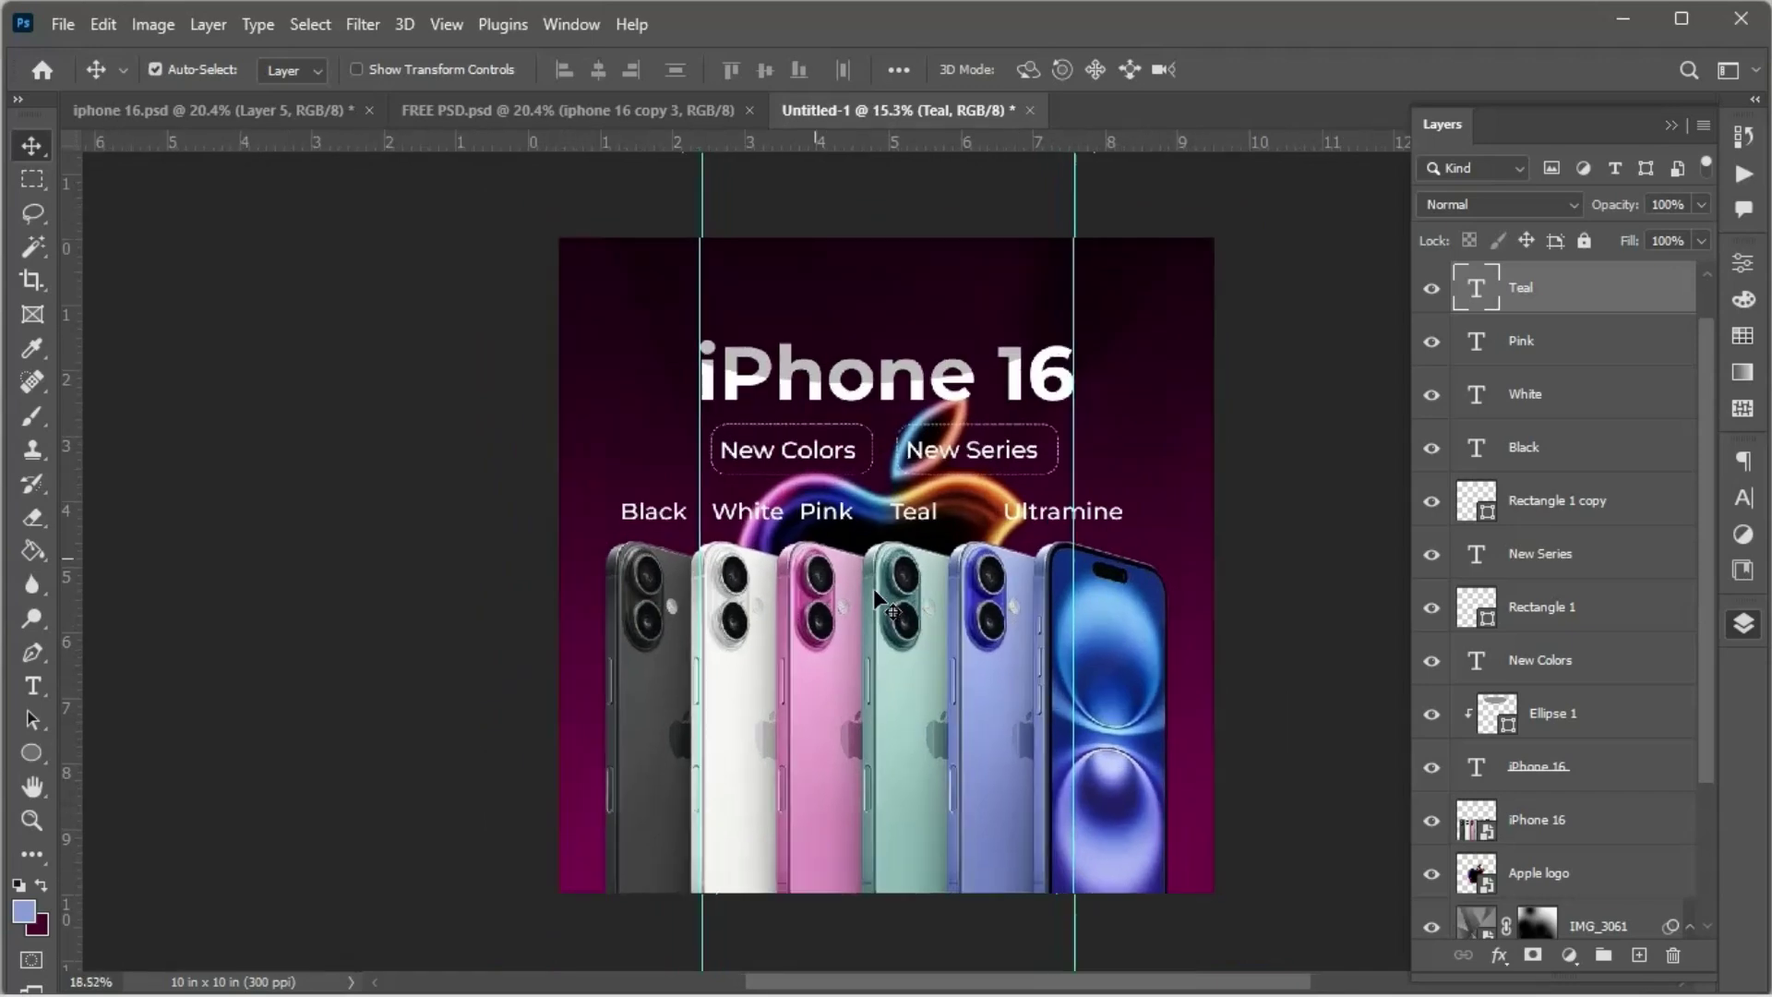
pyautogui.moveTo(869, 837); pyautogui.dragTo(879, 748)
pyautogui.scroll(1, 879, 729)
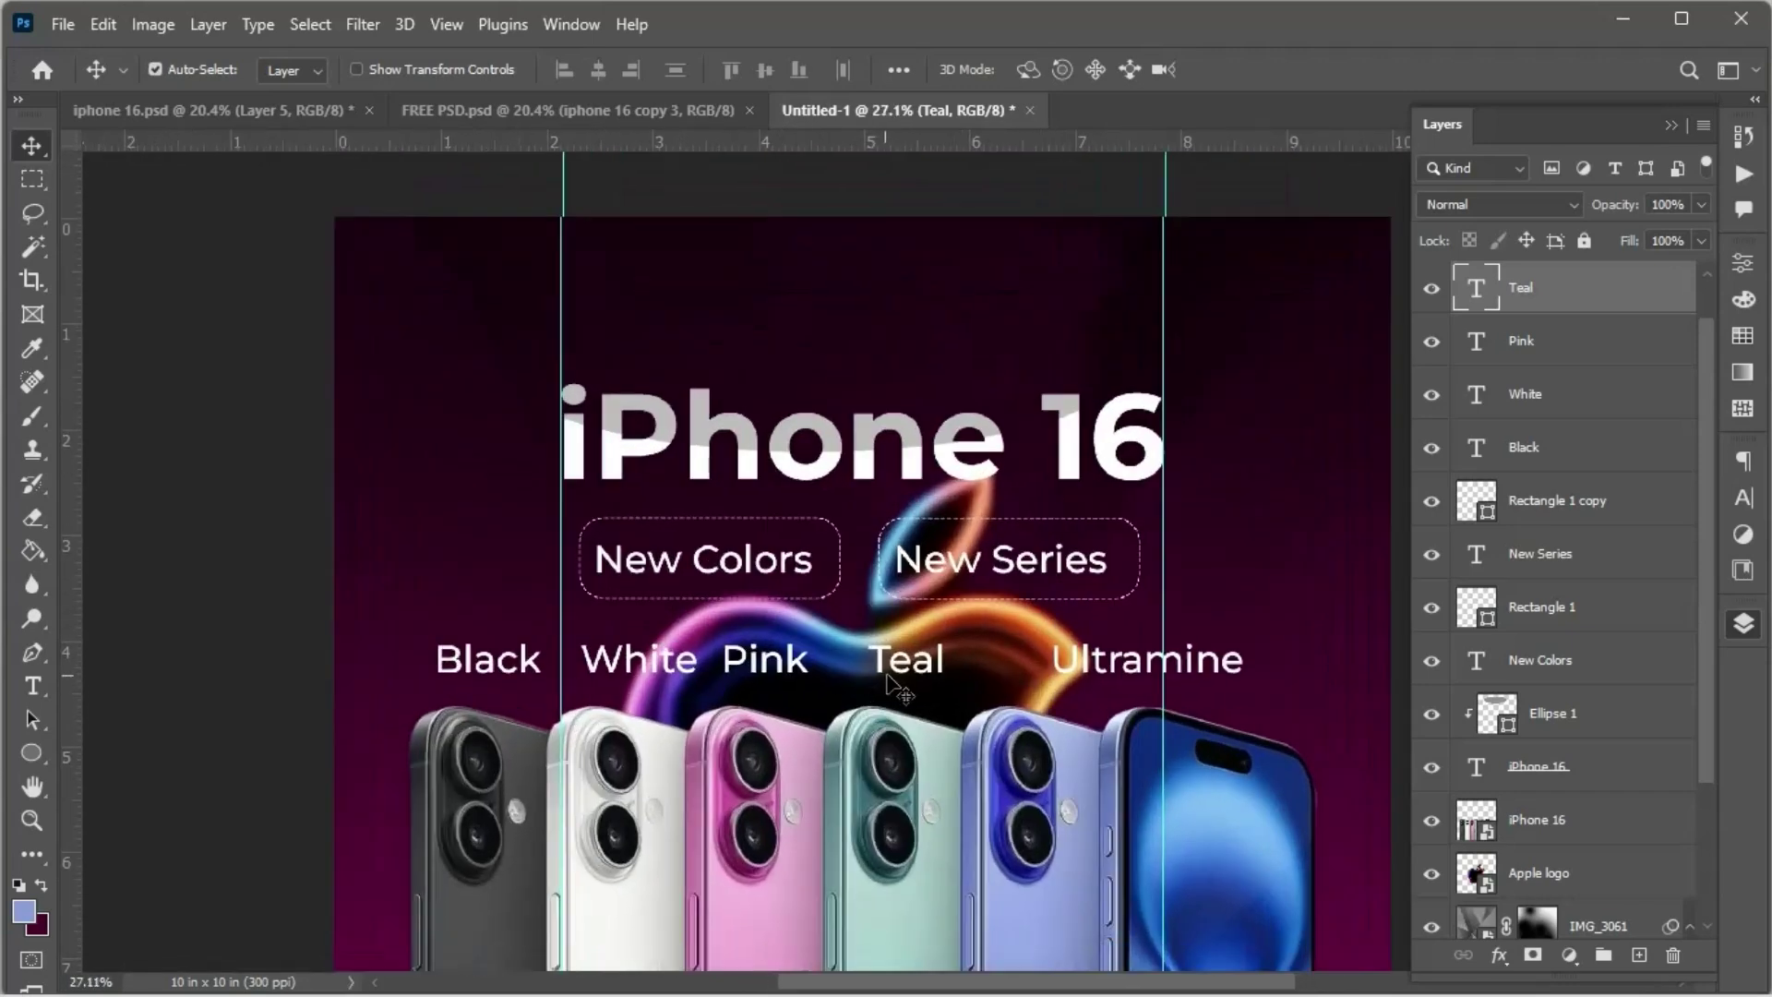
pyautogui.press('ctrl')
pyautogui.scroll(-1, 887, 681)
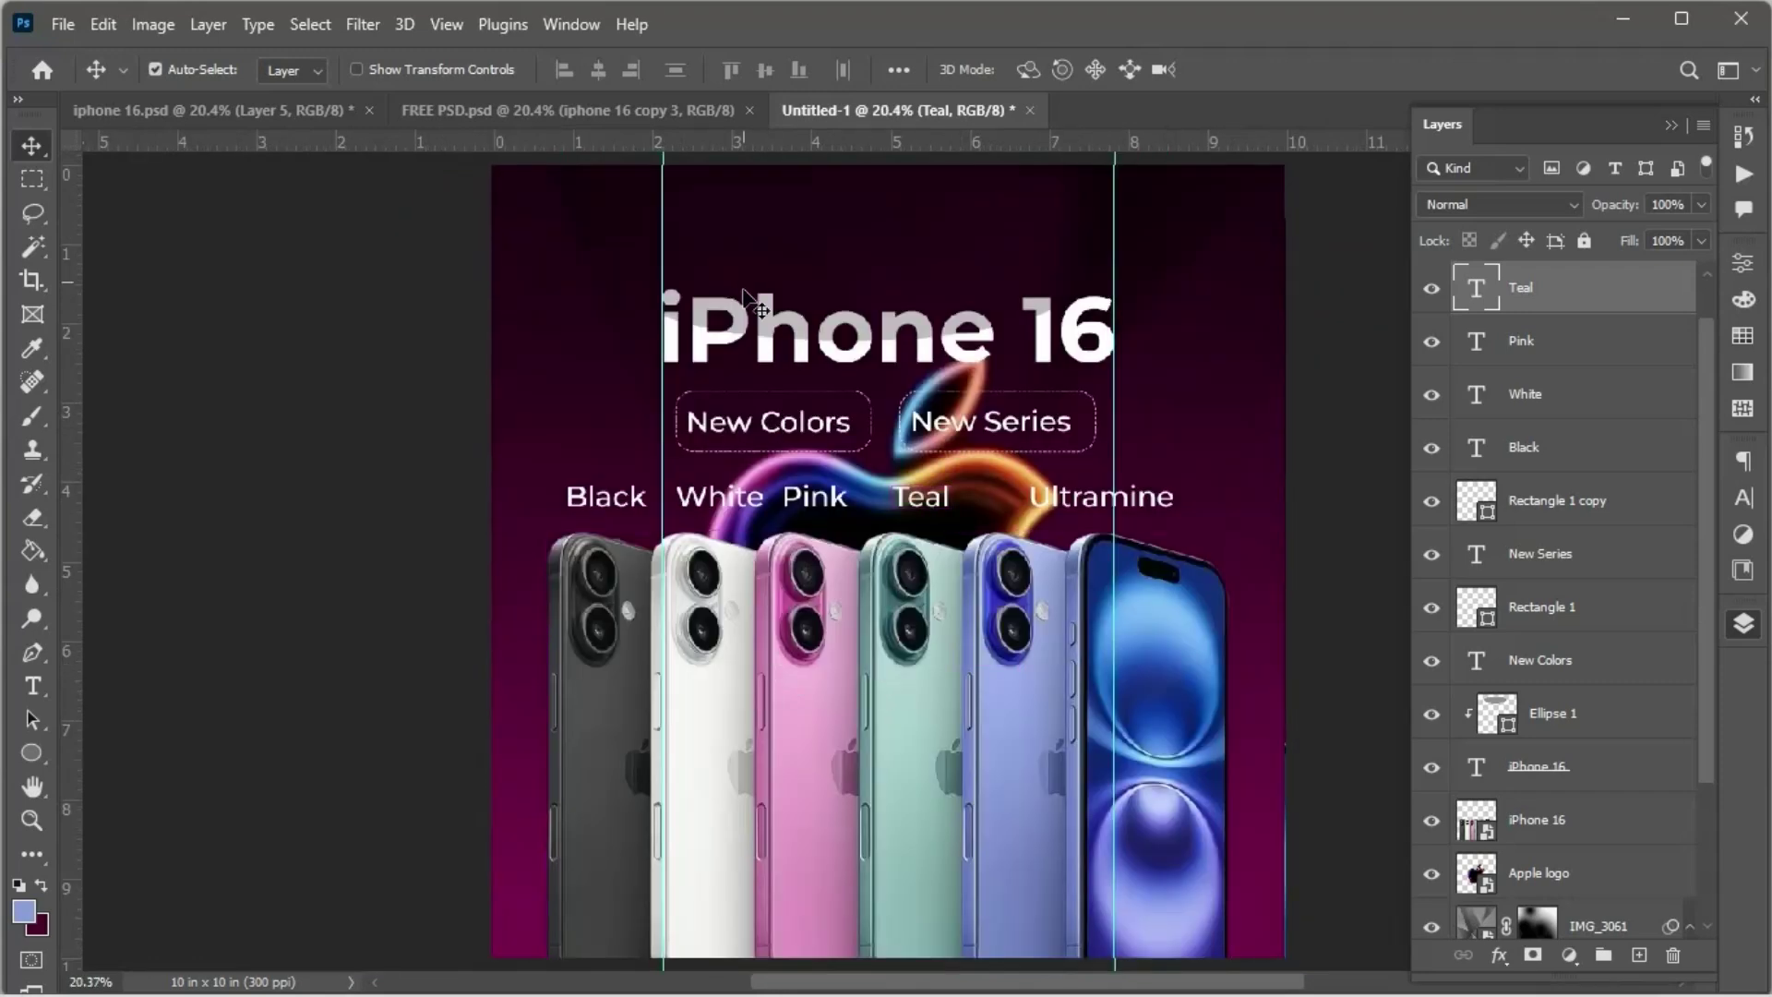
pyautogui.scroll(-1, 794, 457)
pyautogui.scroll(1, 800, 503)
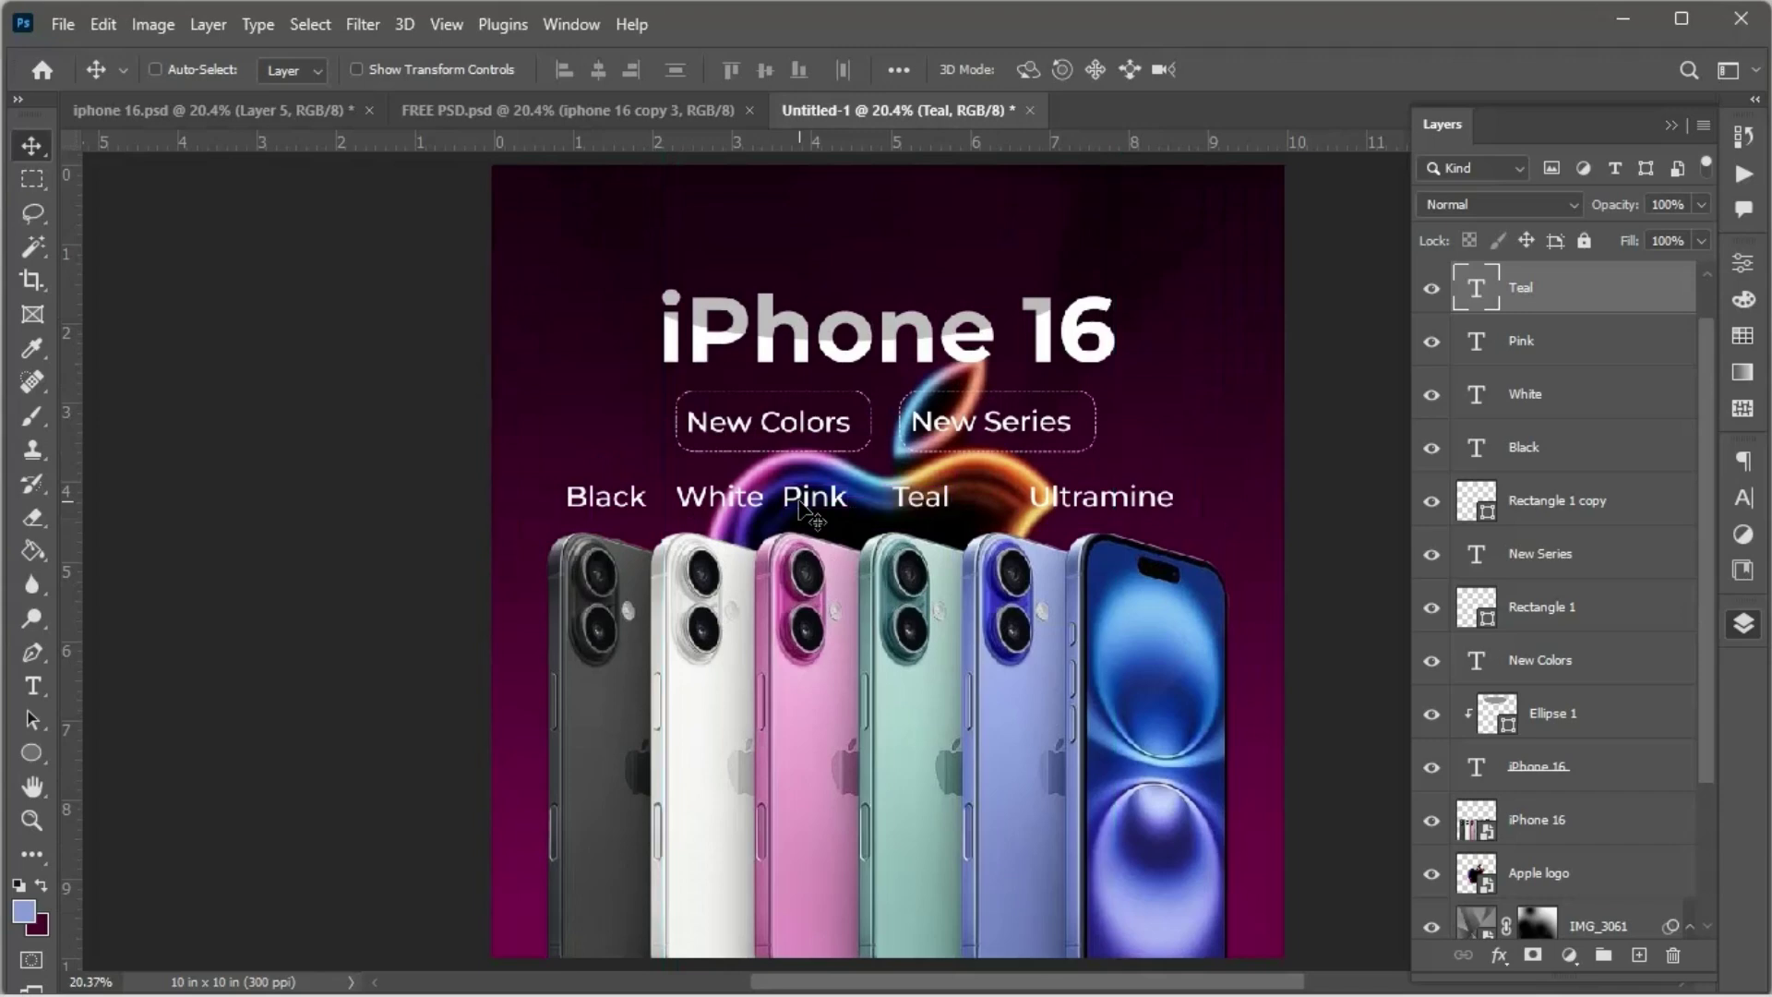
pyautogui.scroll(-1, 812, 517)
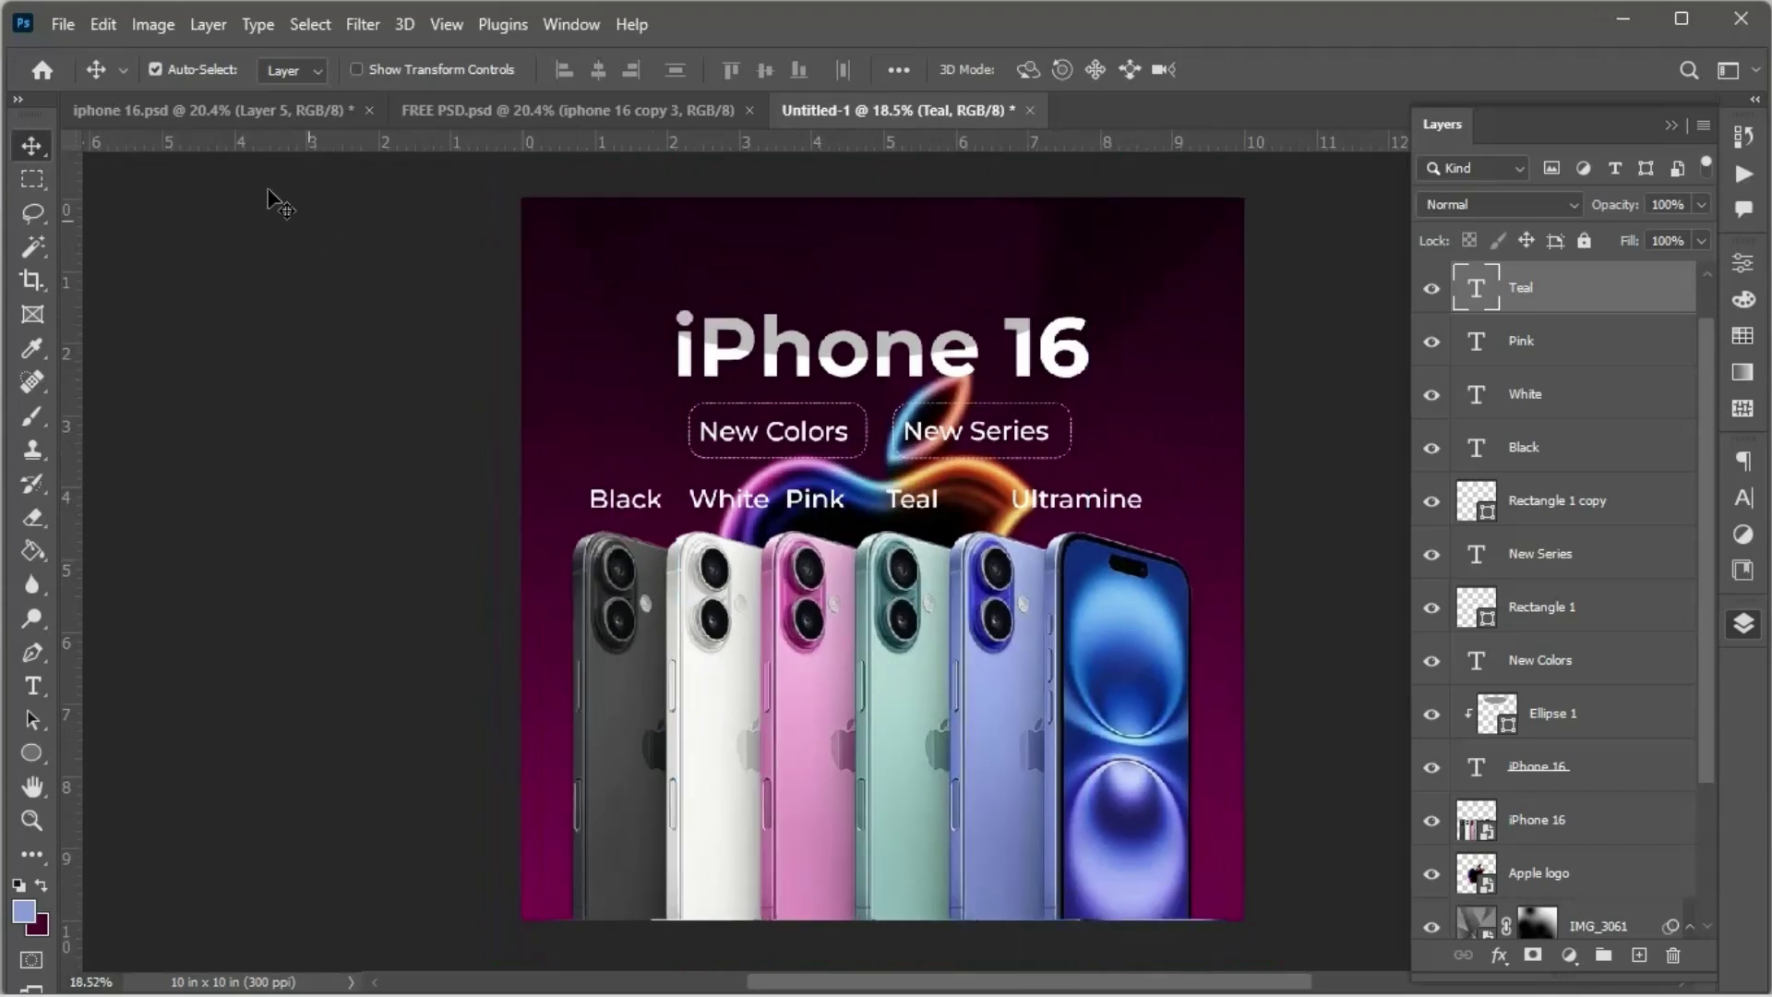
pyautogui.scroll(1, 801, 462)
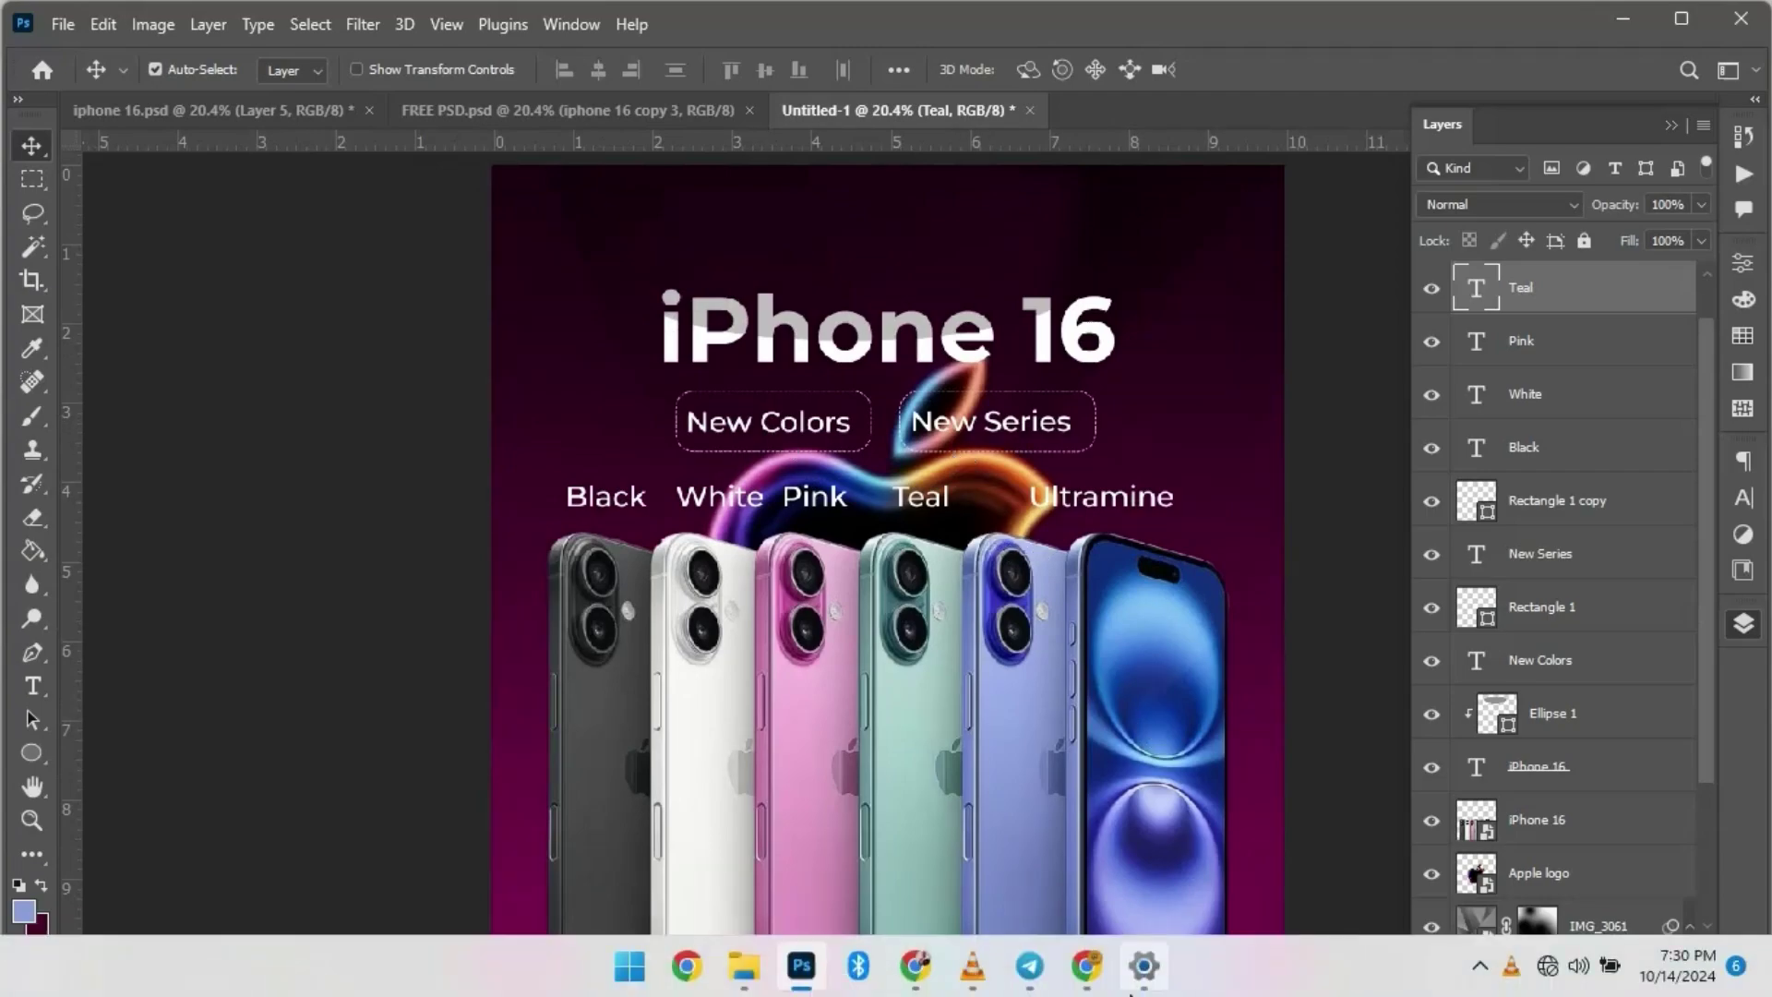
# Step: Switch to the YouTube channel page in Chrome and highlight the subscriber count in the channel header
pyautogui.click(1088, 986)
pyautogui.moveTo(734, 510); pyautogui.dragTo(742, 511)
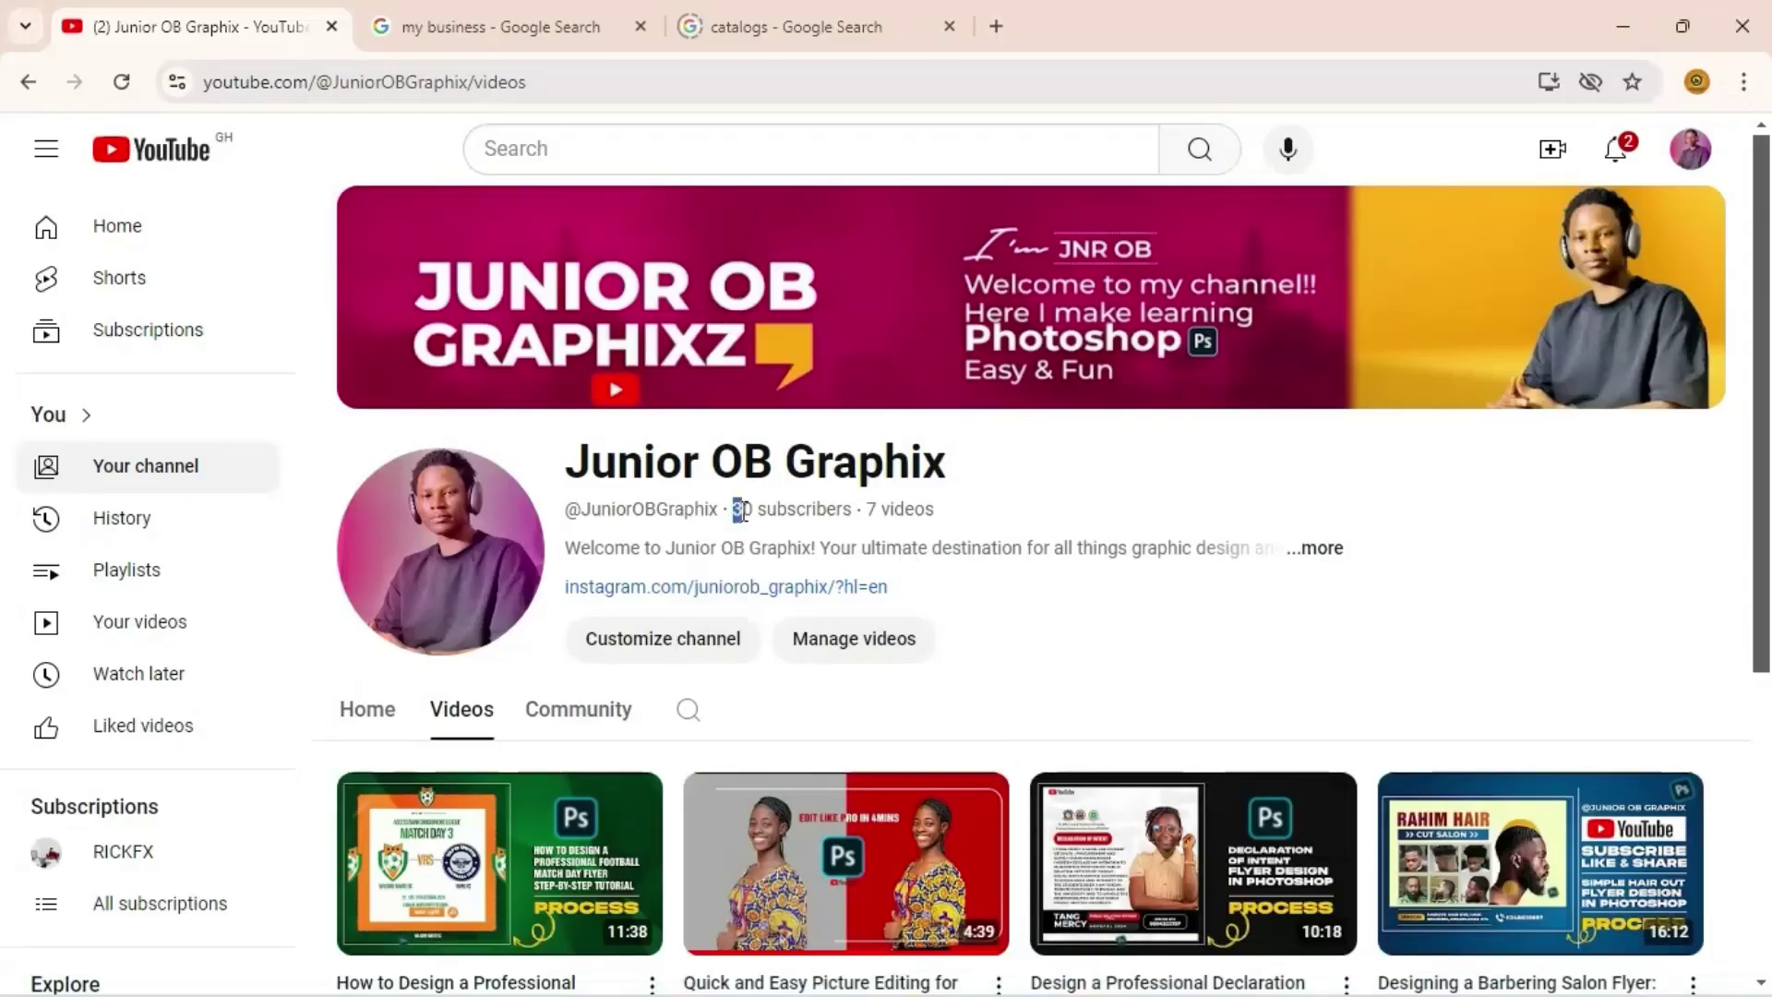
pyautogui.moveTo(851, 511); pyautogui.dragTo(730, 517)
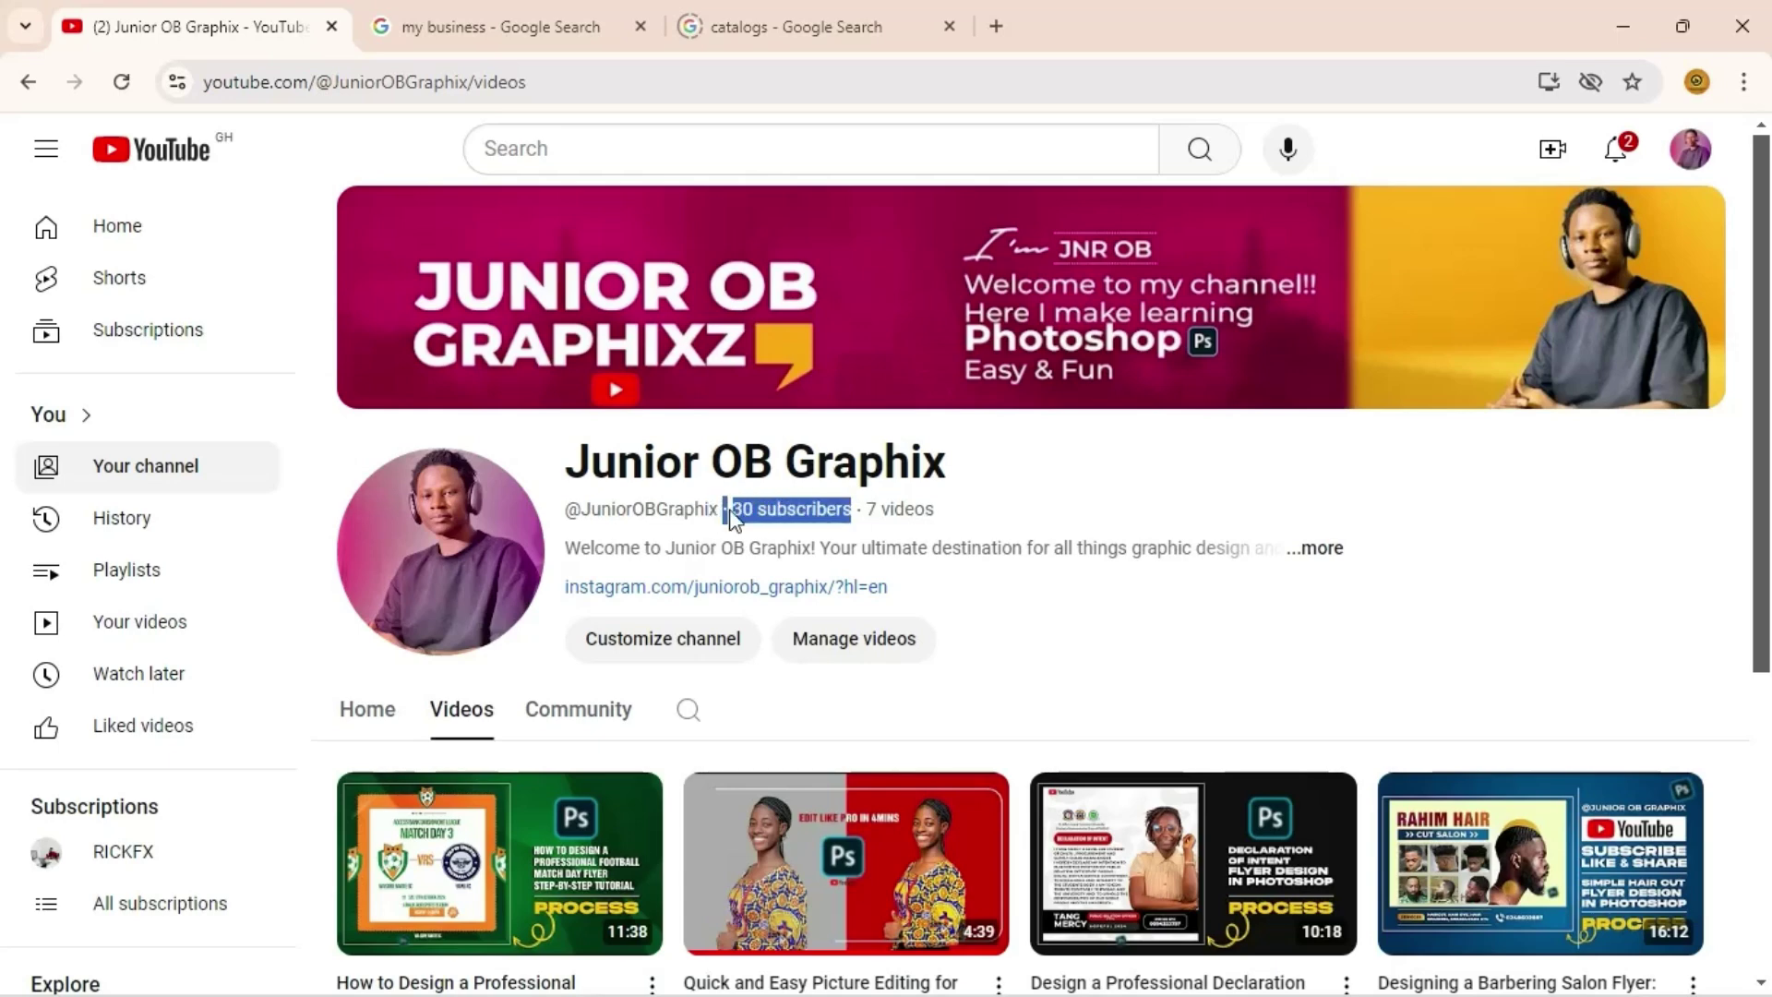
pyautogui.click(844, 499)
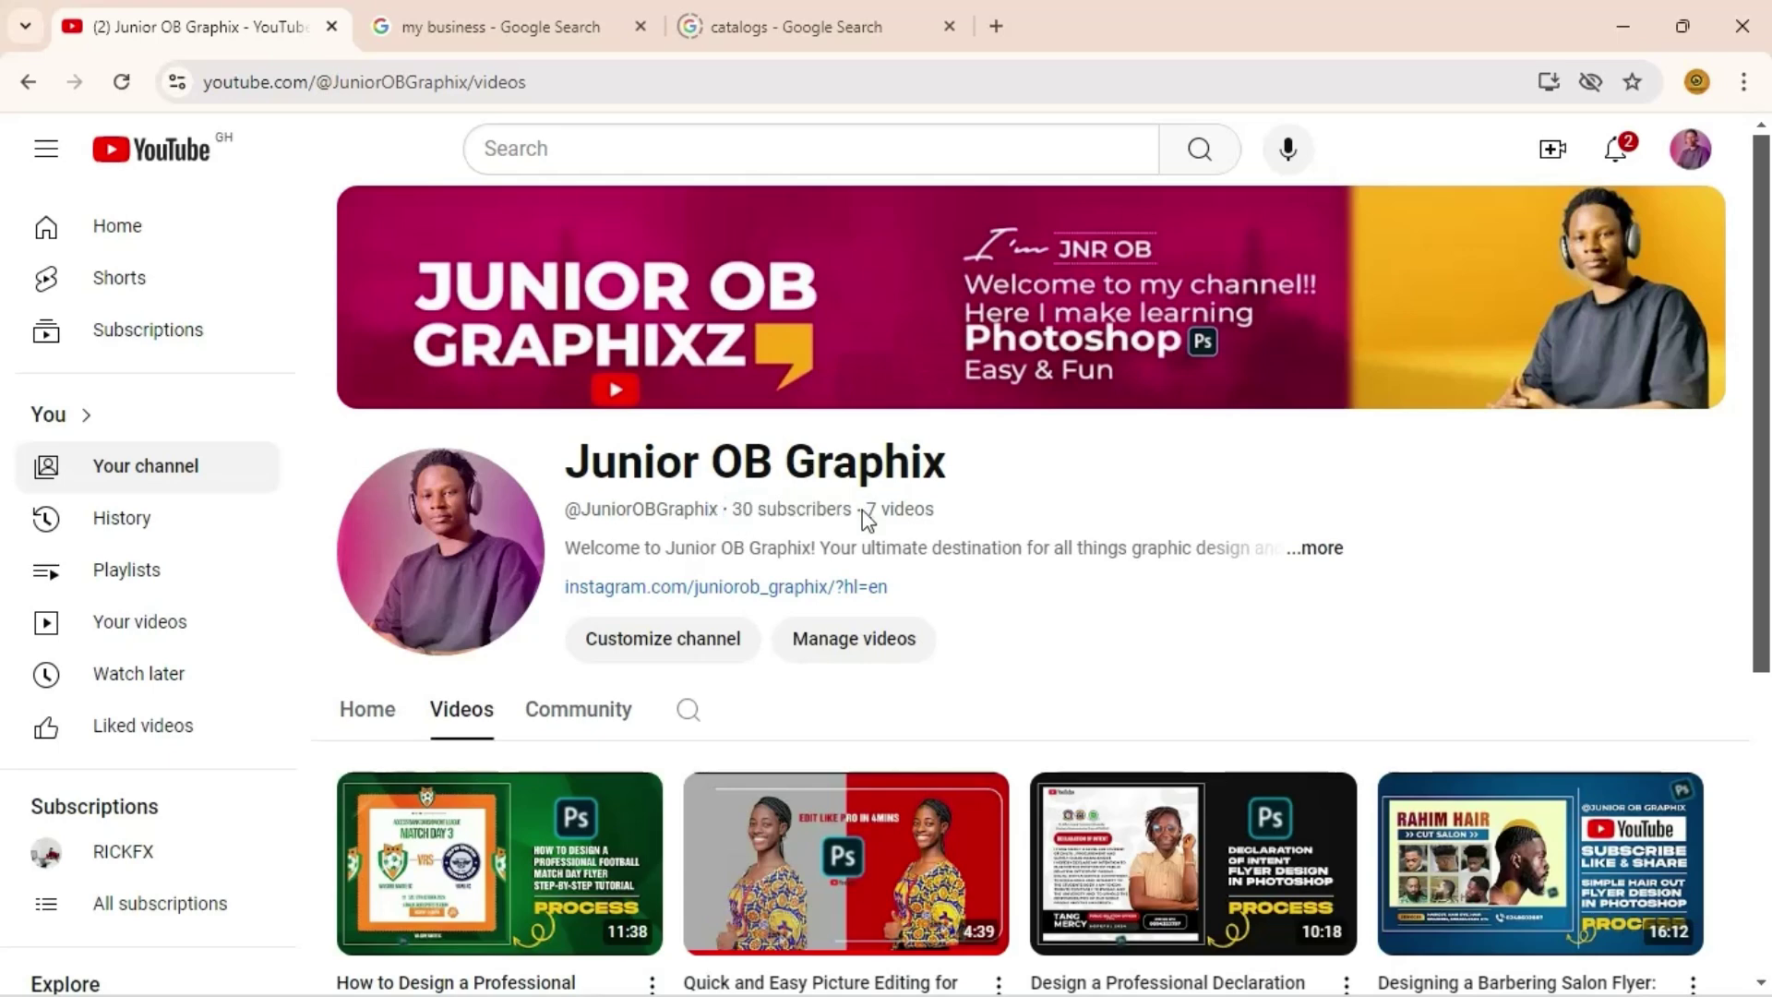
pyautogui.moveTo(852, 512); pyautogui.dragTo(716, 509)
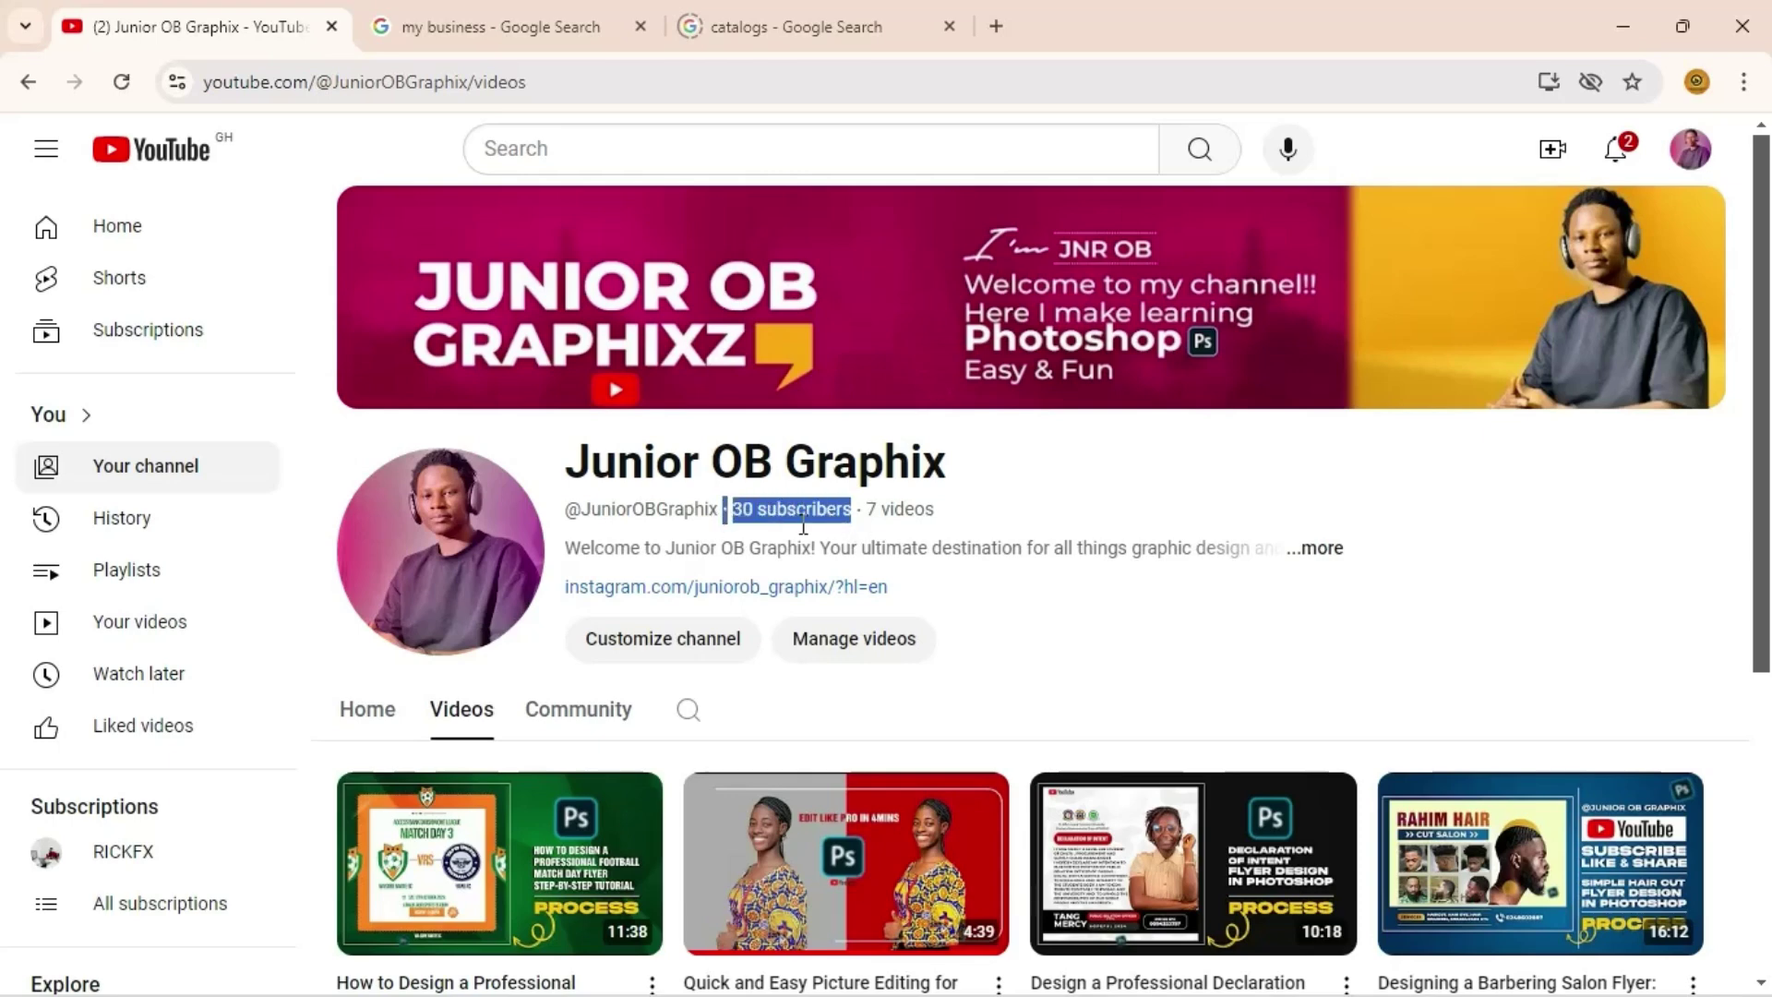